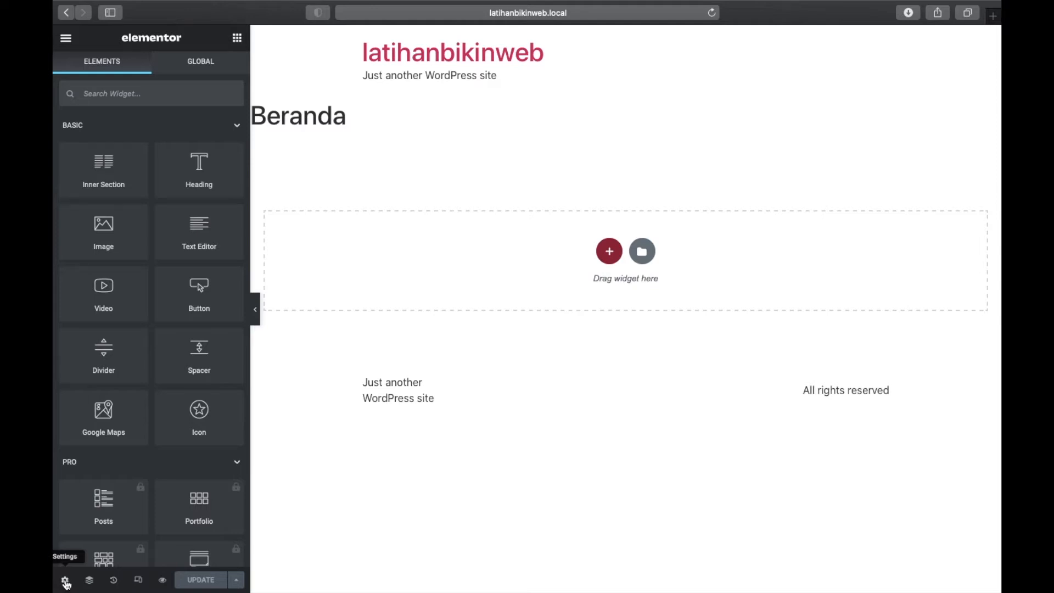
# Set the page layout of the Beranda page to Elementor Canvas
pyautogui.click(65, 581)
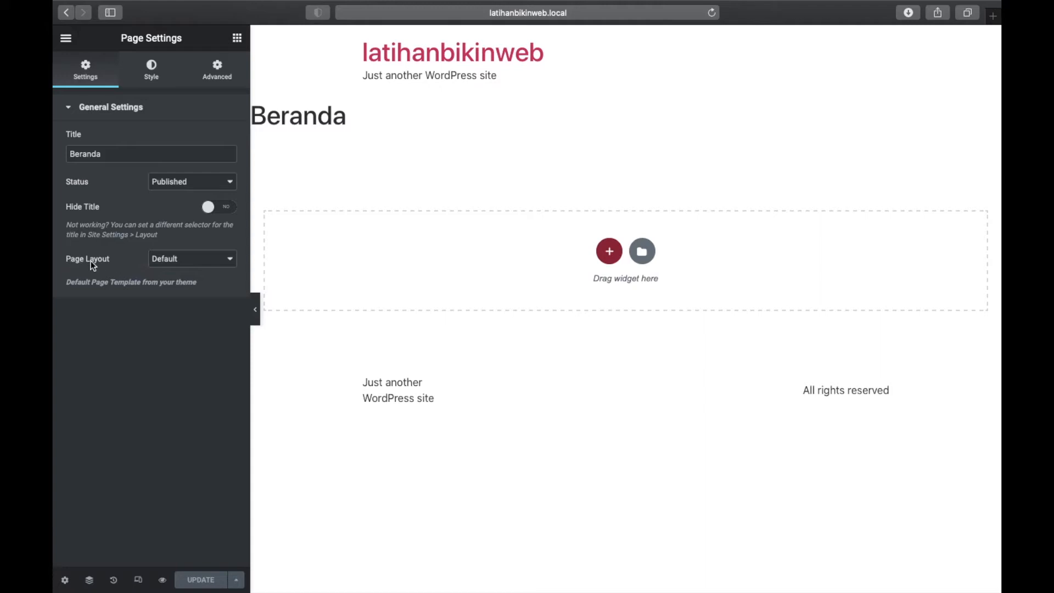
pyautogui.click(173, 259)
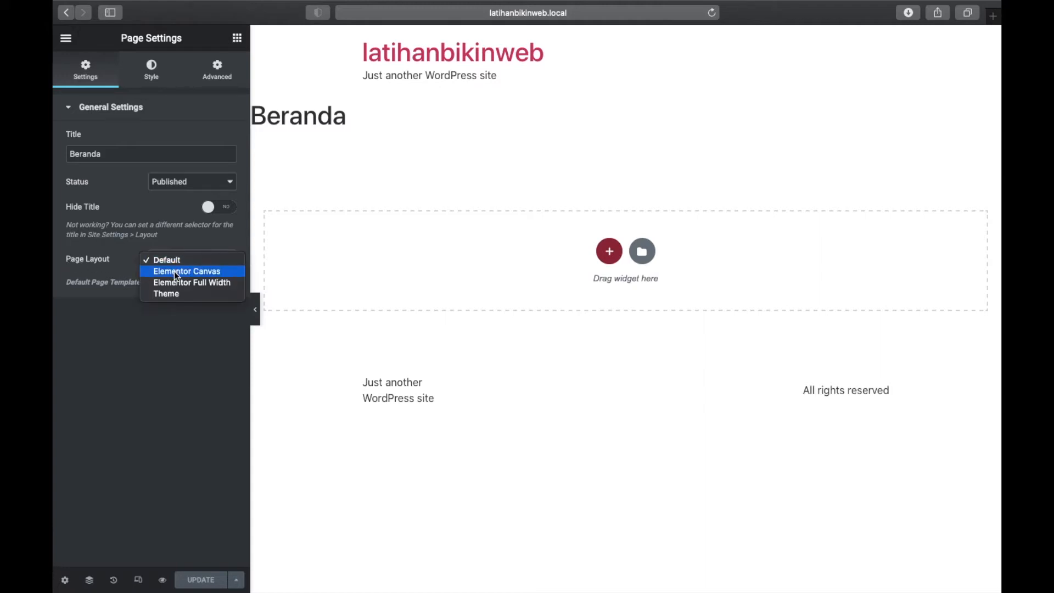
pyautogui.click(173, 271)
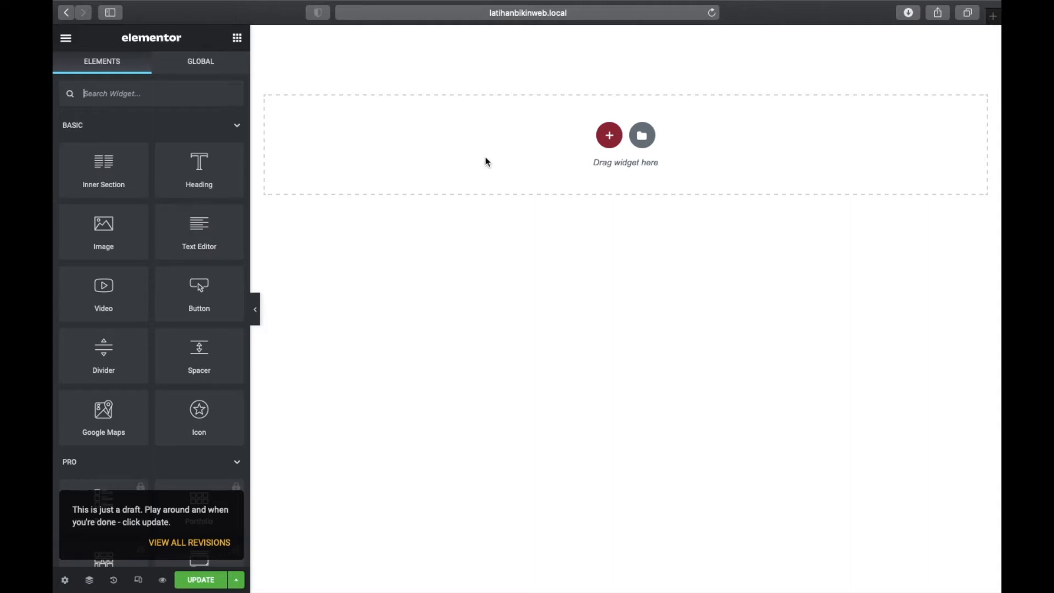
# Add a single-column section to the page and give it a minimum height of 700 px
pyautogui.click(611, 137)
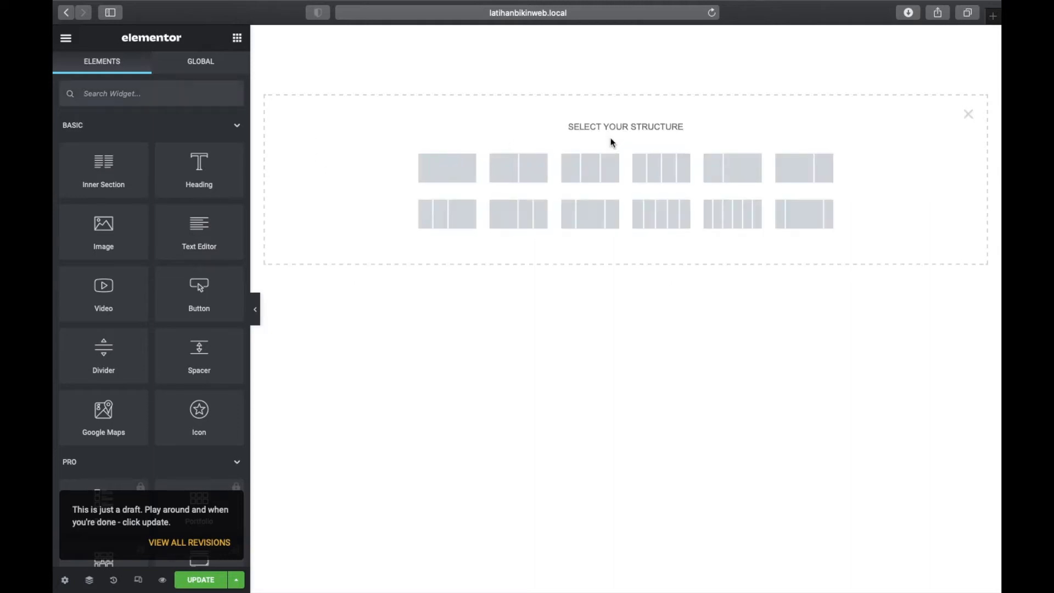
pyautogui.click(457, 172)
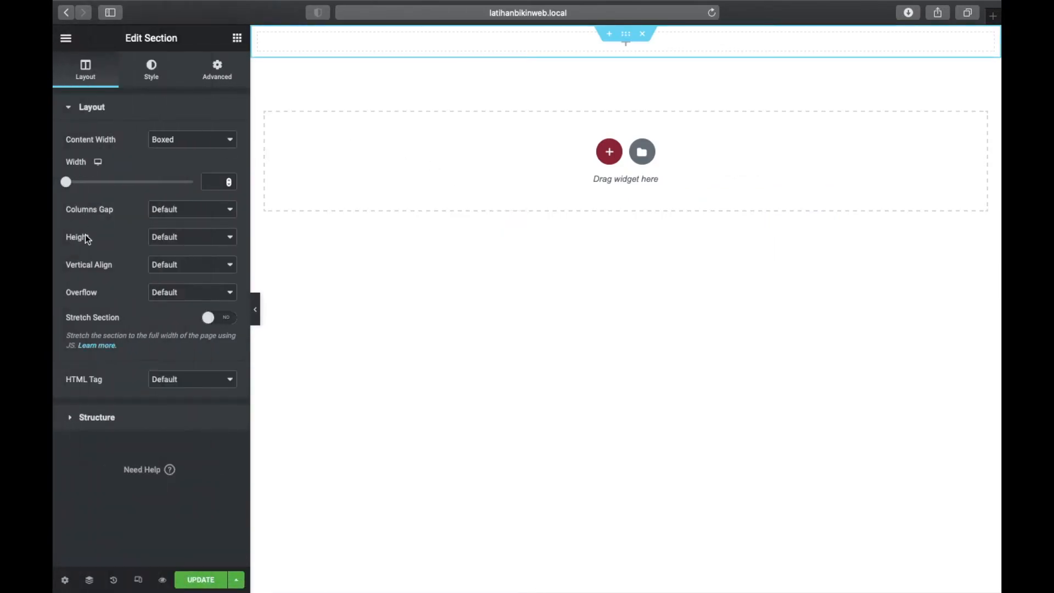
pyautogui.click(164, 239)
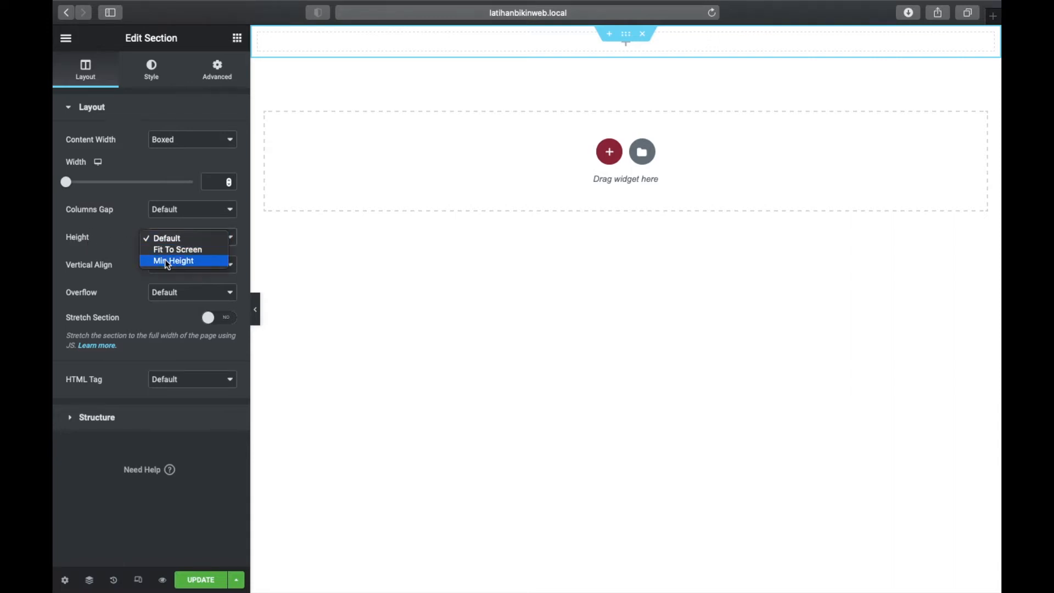
pyautogui.click(167, 262)
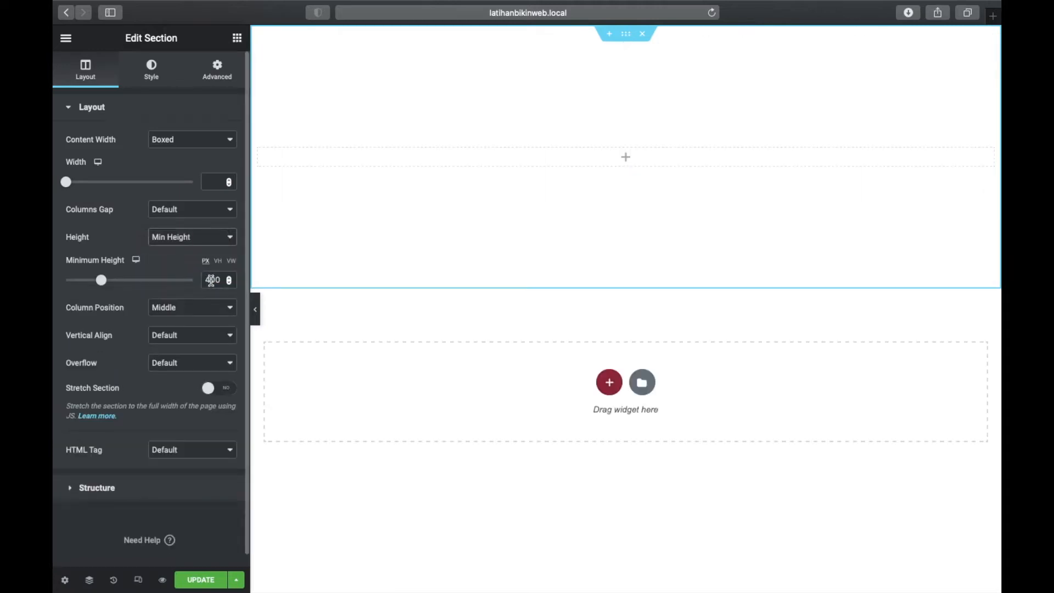
pyautogui.click(211, 282)
pyautogui.press('BackSpace')
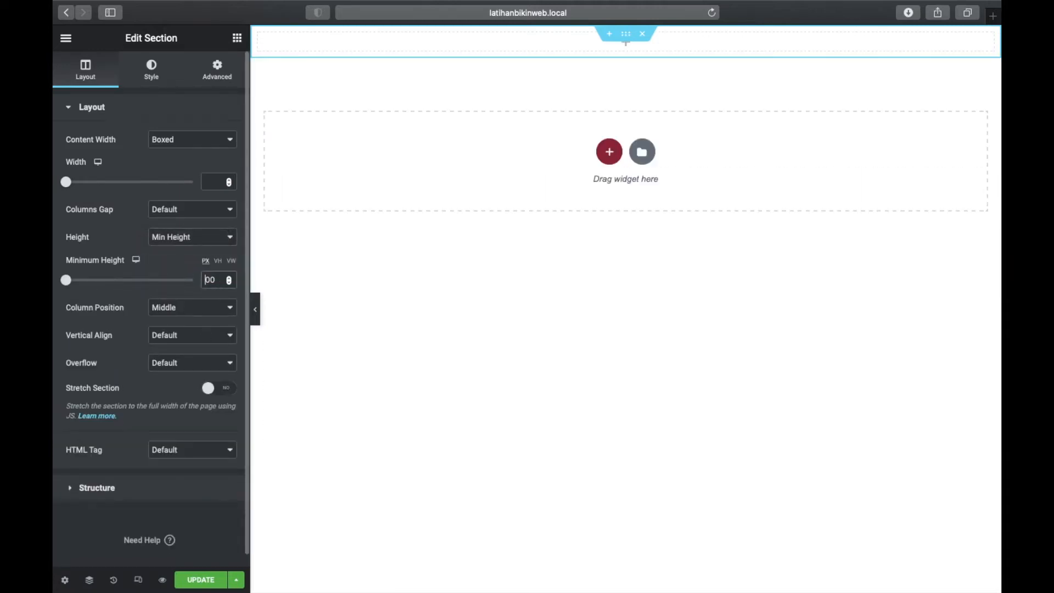
pyautogui.write('7')
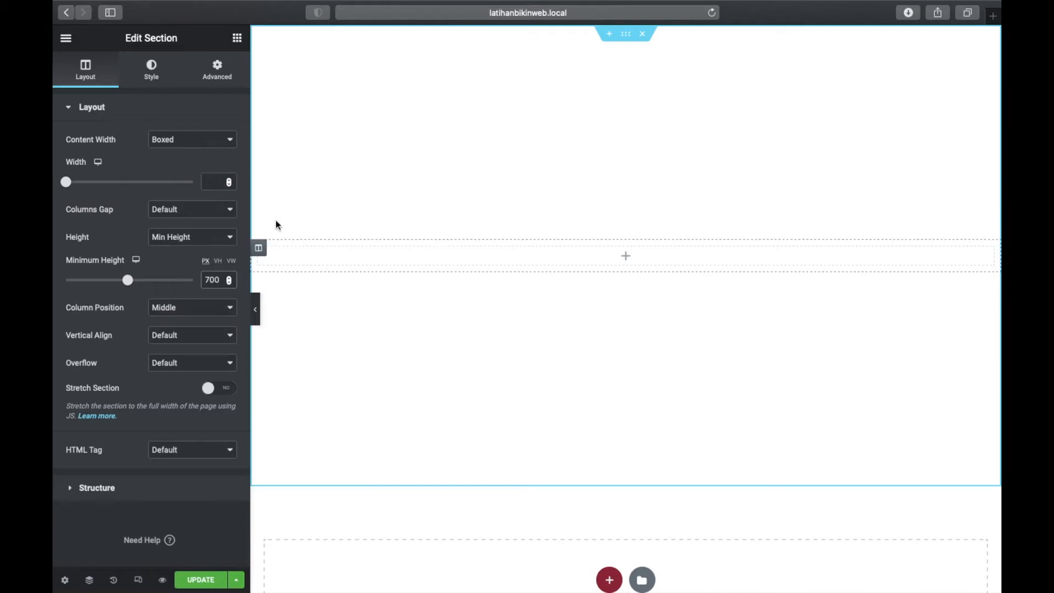
# Browse the available widgets and place a Heading widget in the empty section
pyautogui.click(238, 37)
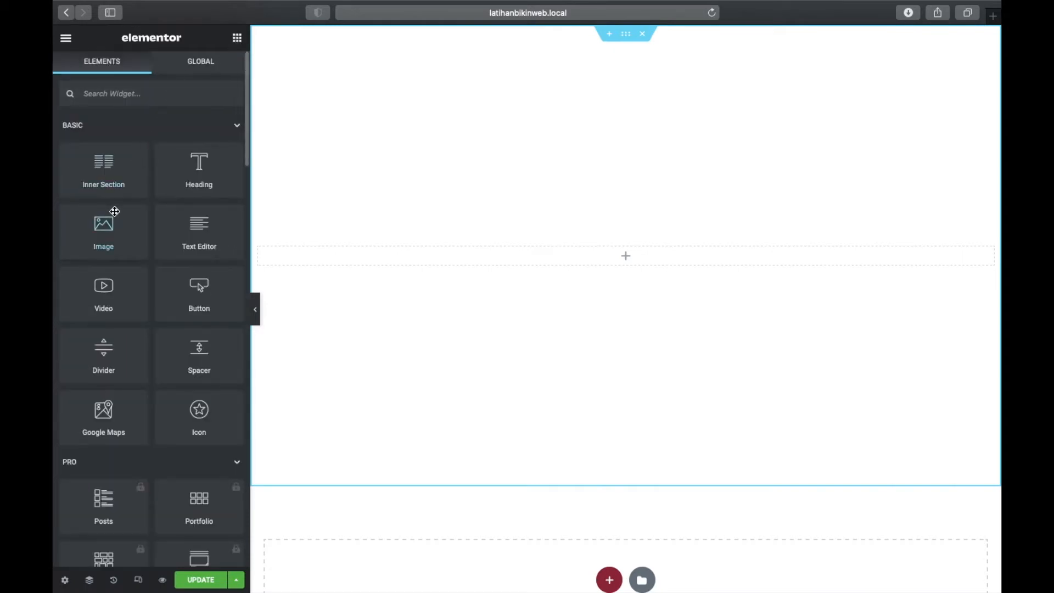
pyautogui.scroll(-2, 115, 212)
pyautogui.scroll(-10, 115, 212)
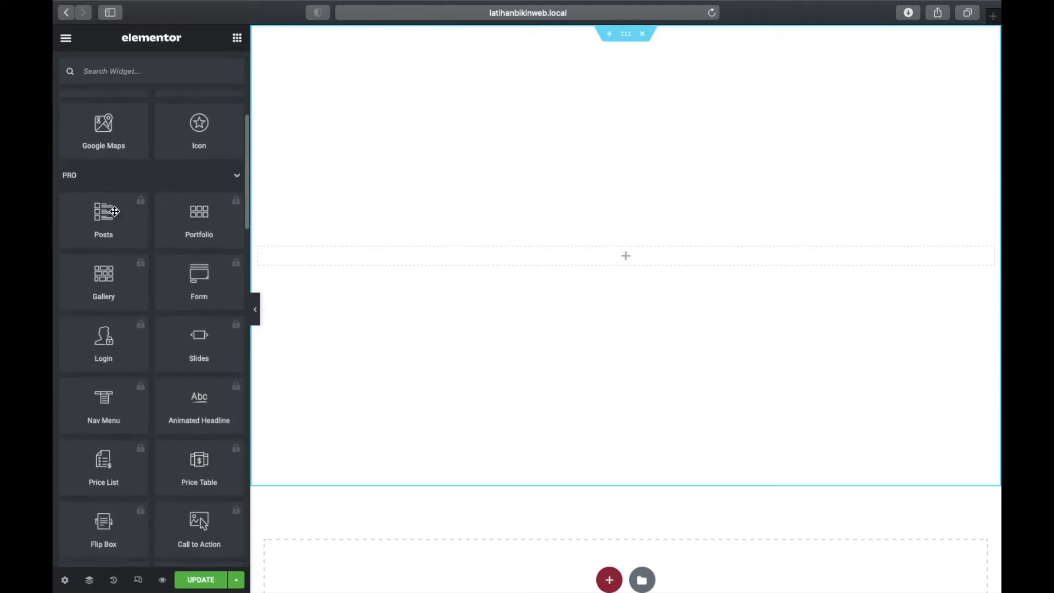
pyautogui.scroll(-10, 115, 211)
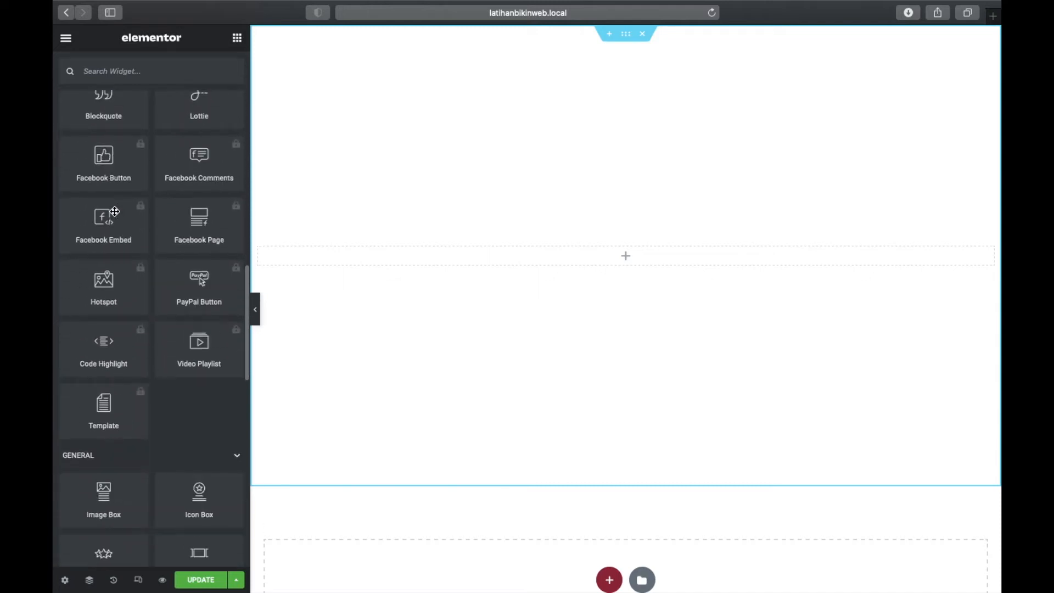
pyautogui.scroll(-15, 115, 212)
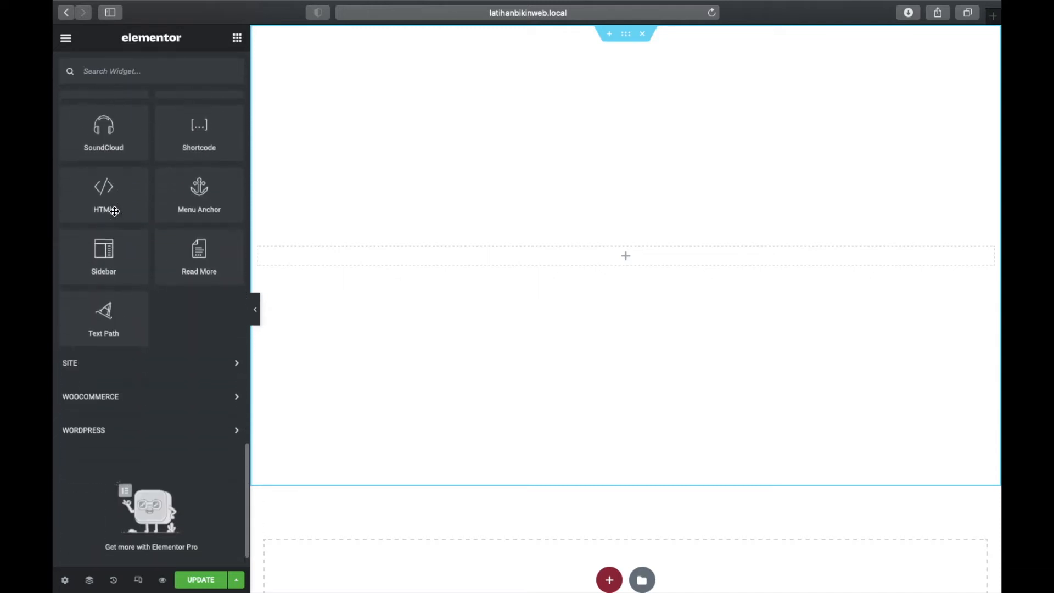
pyautogui.scroll(20, 115, 212)
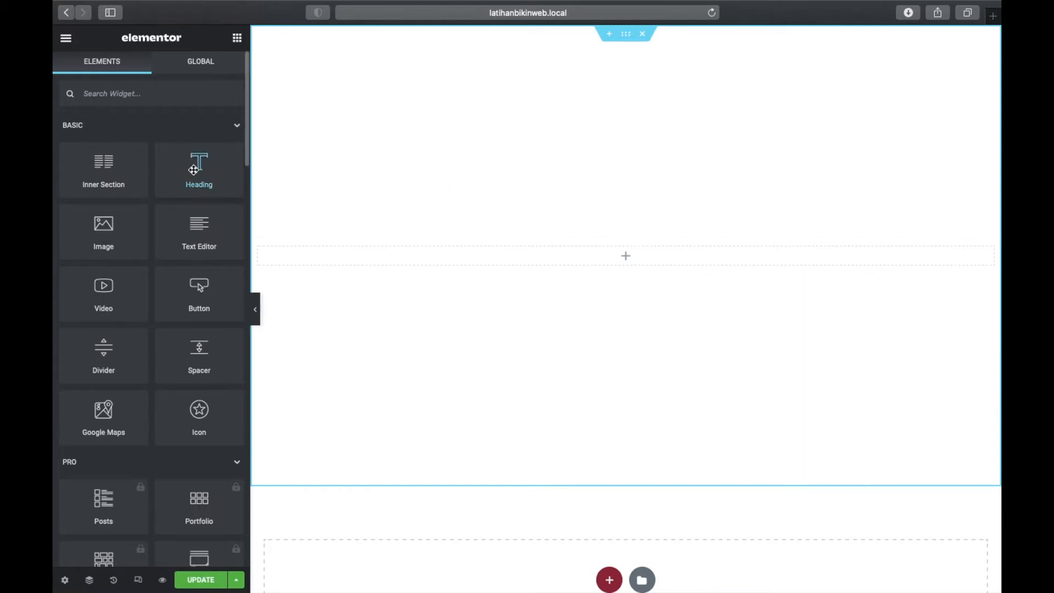
pyautogui.moveTo(193, 170); pyautogui.dragTo(487, 258)
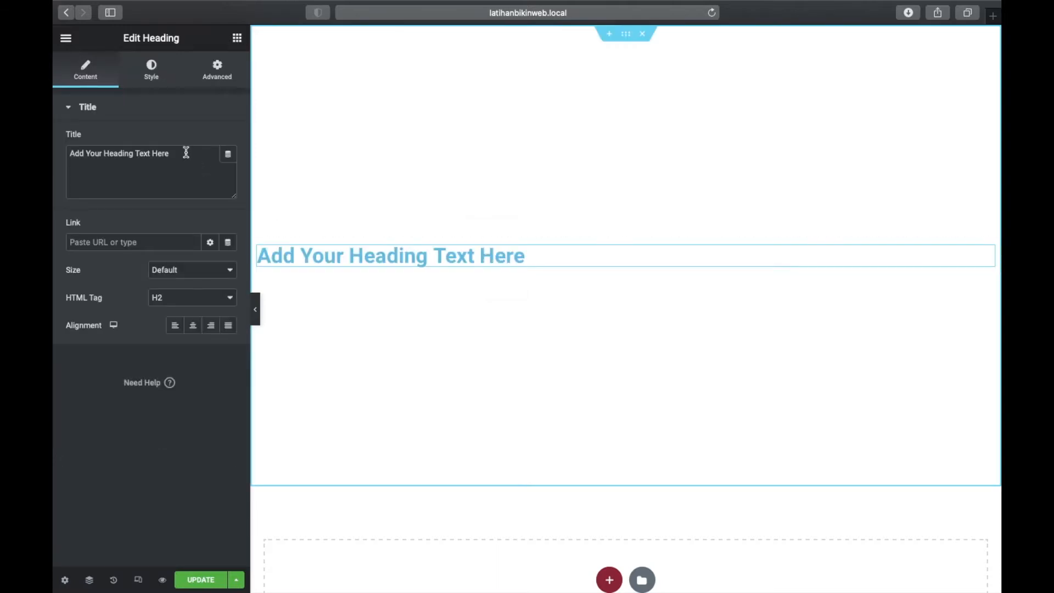
# Replace the heading's placeholder title with "10 Menit Bikin Landing Page"
pyautogui.moveTo(186, 152); pyautogui.dragTo(66, 149)
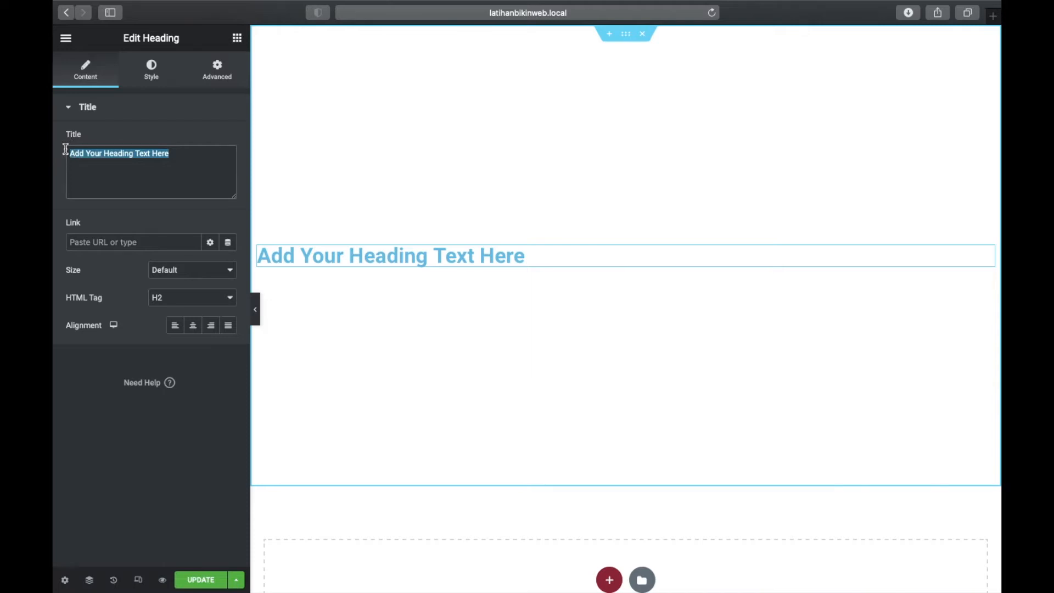
pyautogui.write('10 Men')
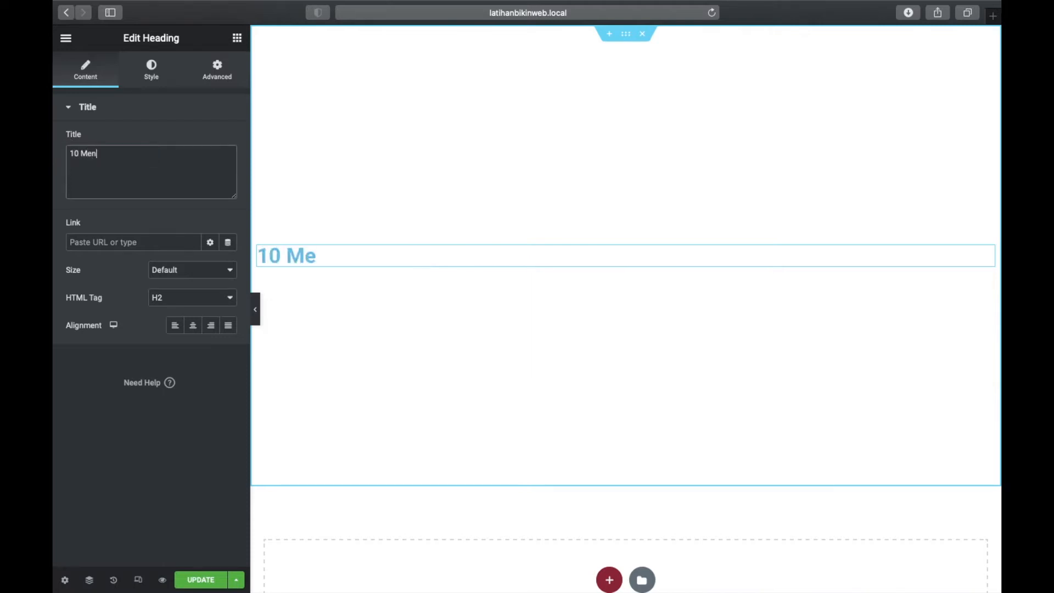
pyautogui.write('it Biki')
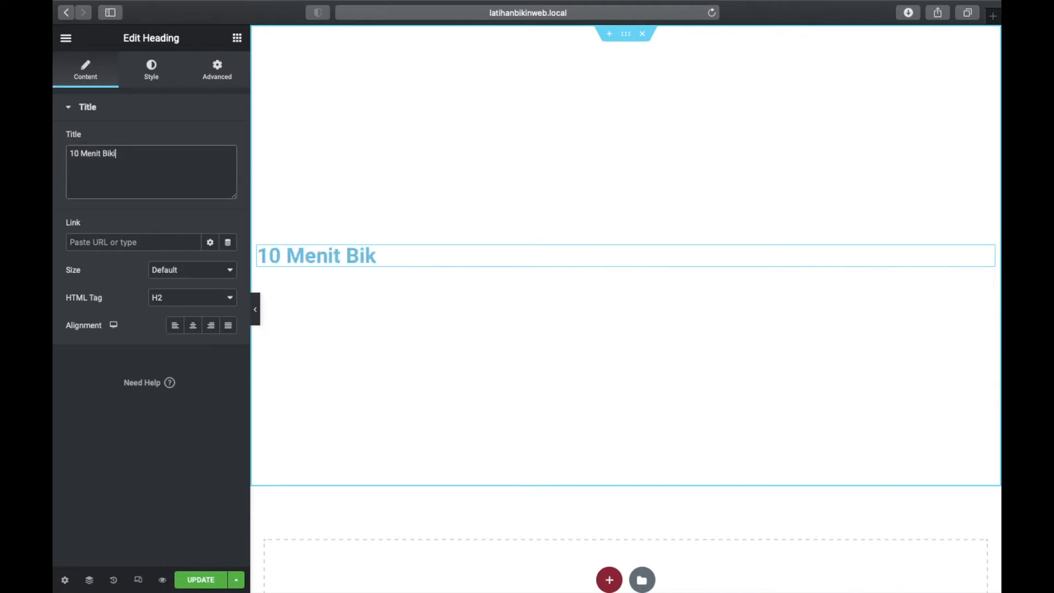
pyautogui.write('n Landing ')
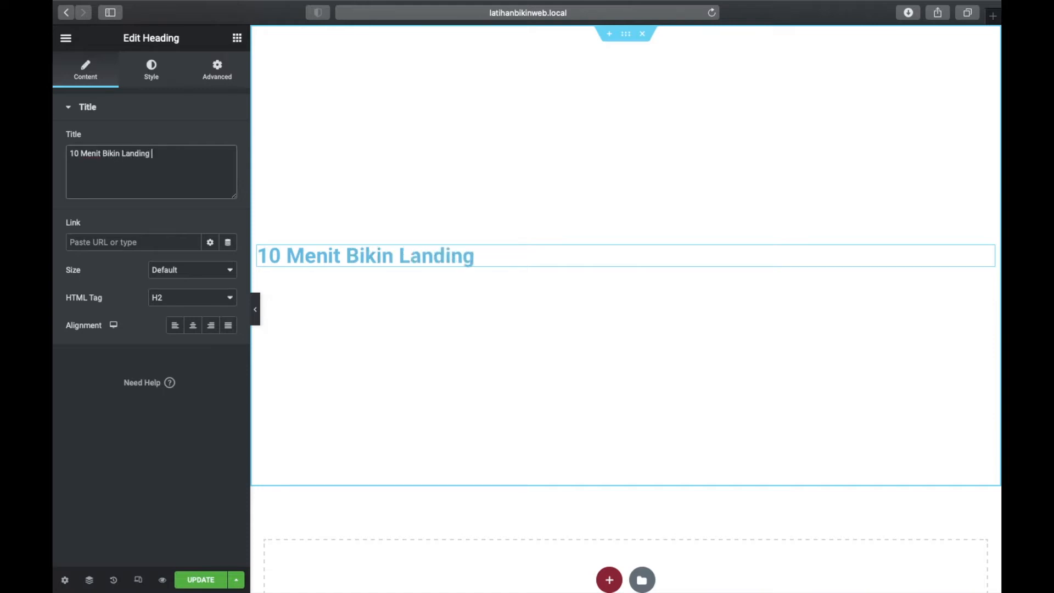
pyautogui.write('Page')
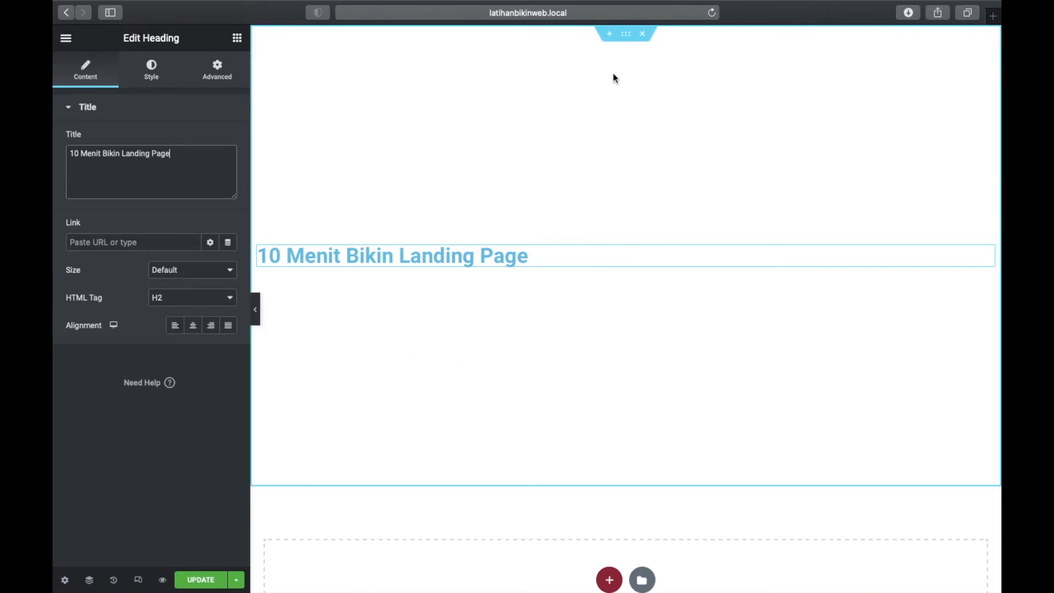
# Give the section a classic background in dark red, #510404
pyautogui.click(626, 37)
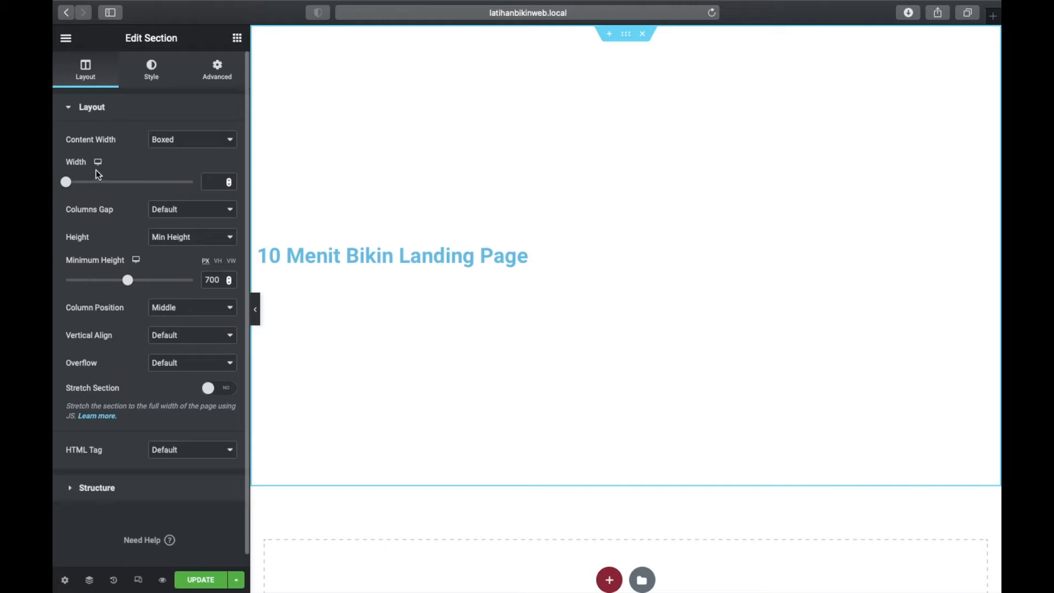
pyautogui.click(154, 69)
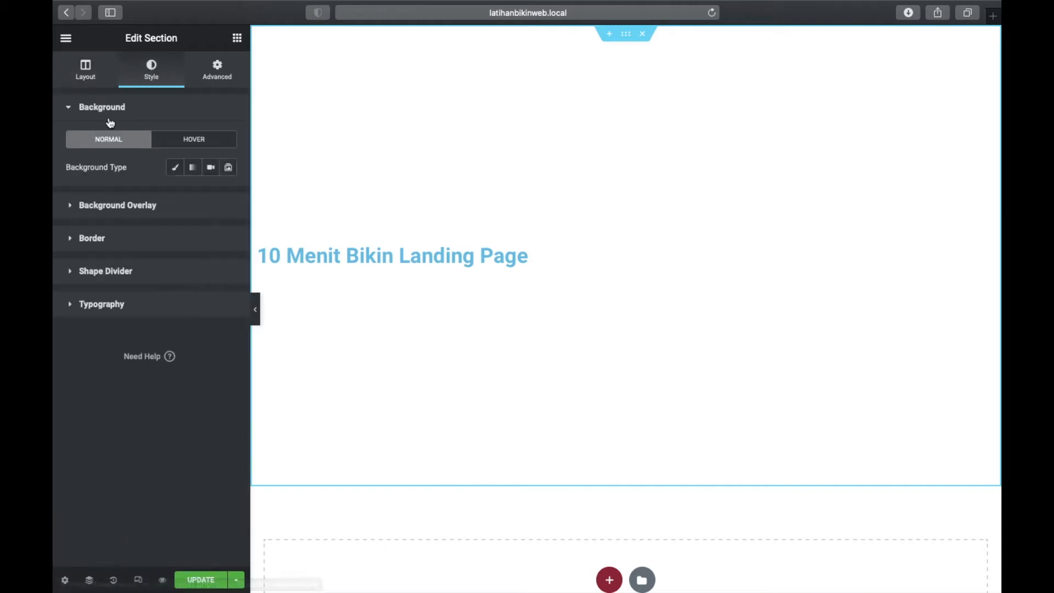
pyautogui.click(176, 174)
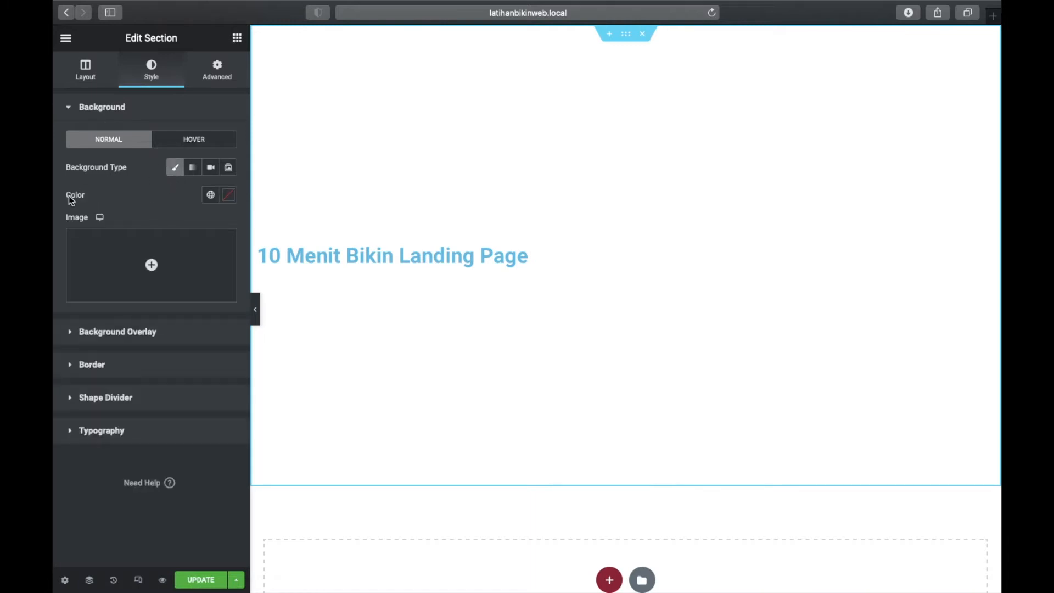
pyautogui.click(229, 199)
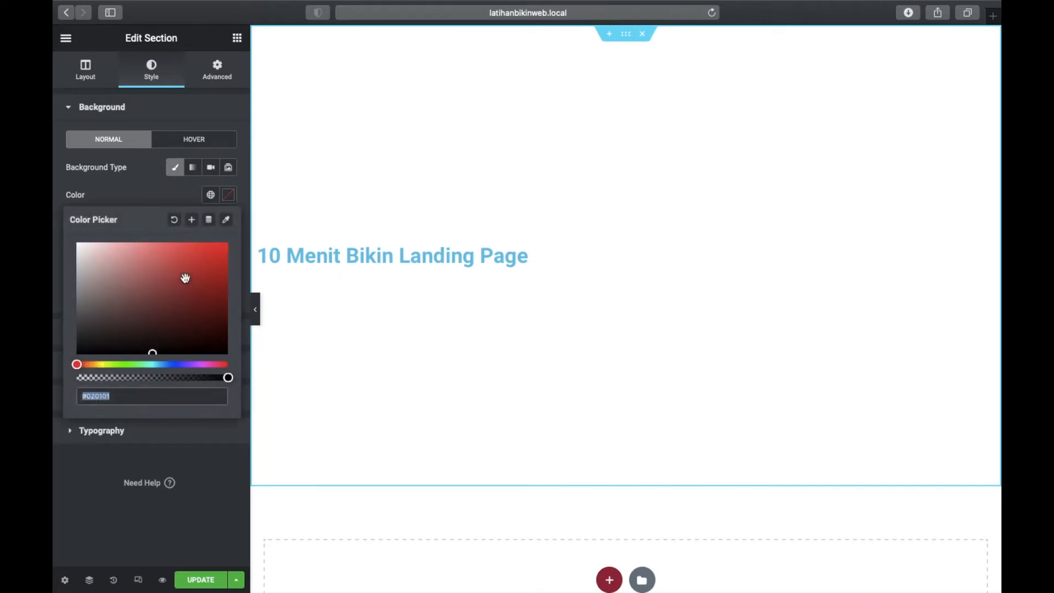
pyautogui.click(214, 280)
pyautogui.moveTo(213, 281); pyautogui.dragTo(222, 319)
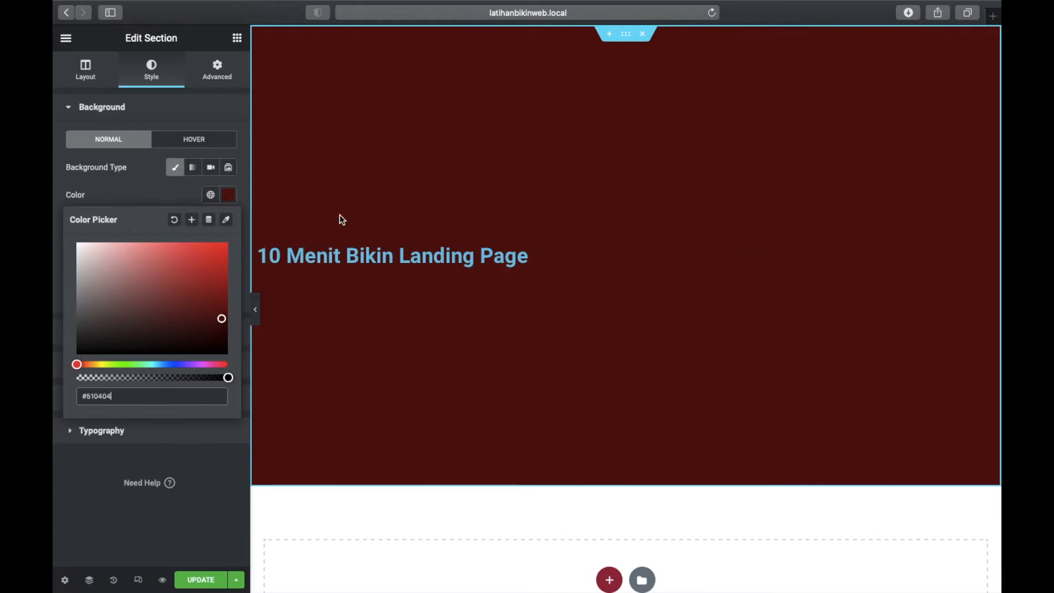
# Center the "10 Menit Bikin Landing Page" heading horizontally within the section
pyautogui.click(504, 258)
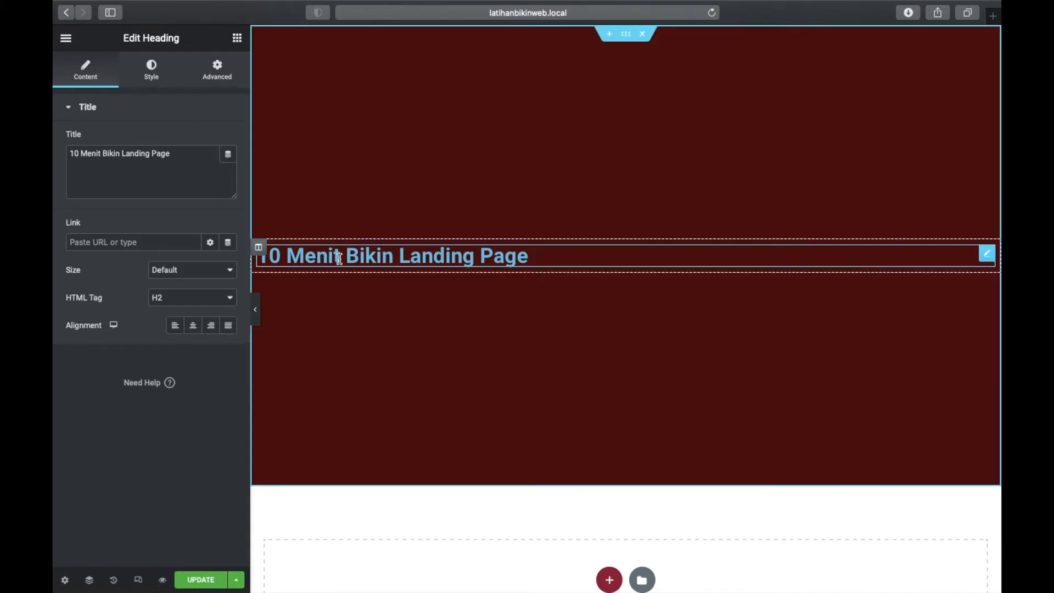
pyautogui.click(626, 34)
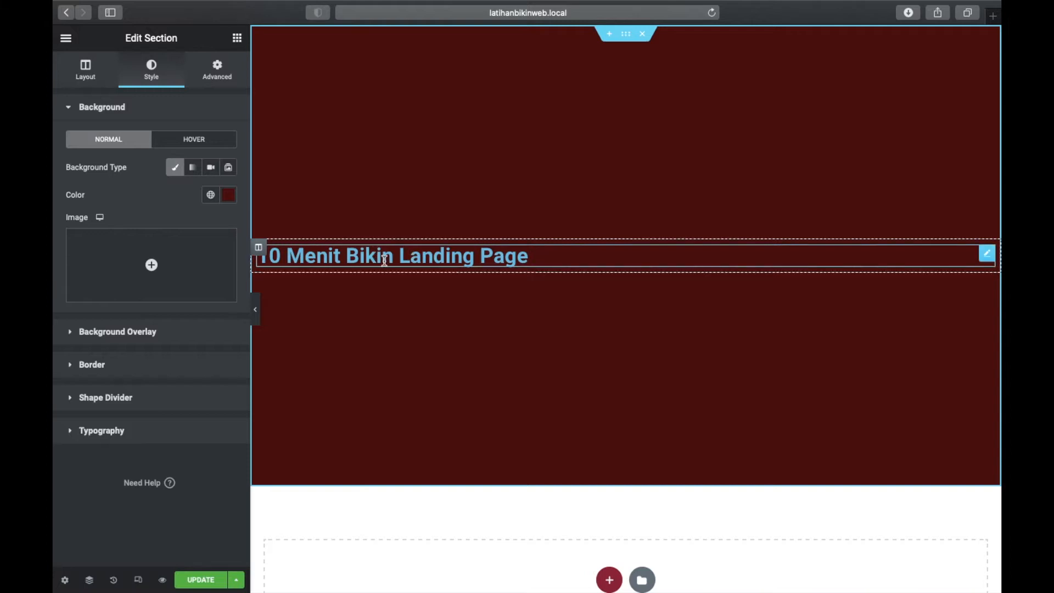
pyautogui.click(723, 258)
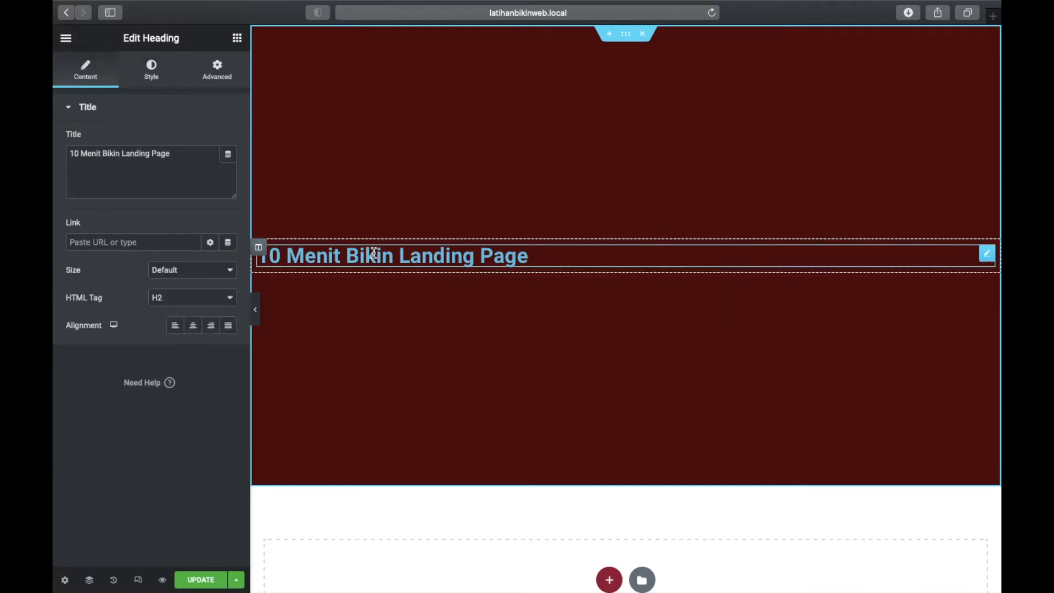
pyautogui.click(193, 326)
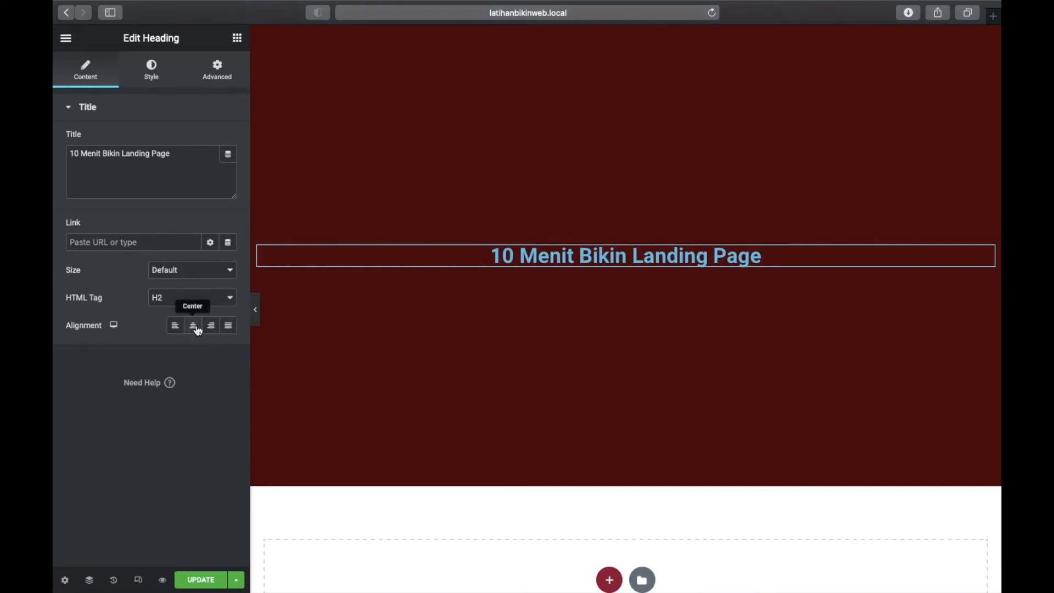
# Change the heading's text color to light yellow, #FFEF8F
pyautogui.click(154, 76)
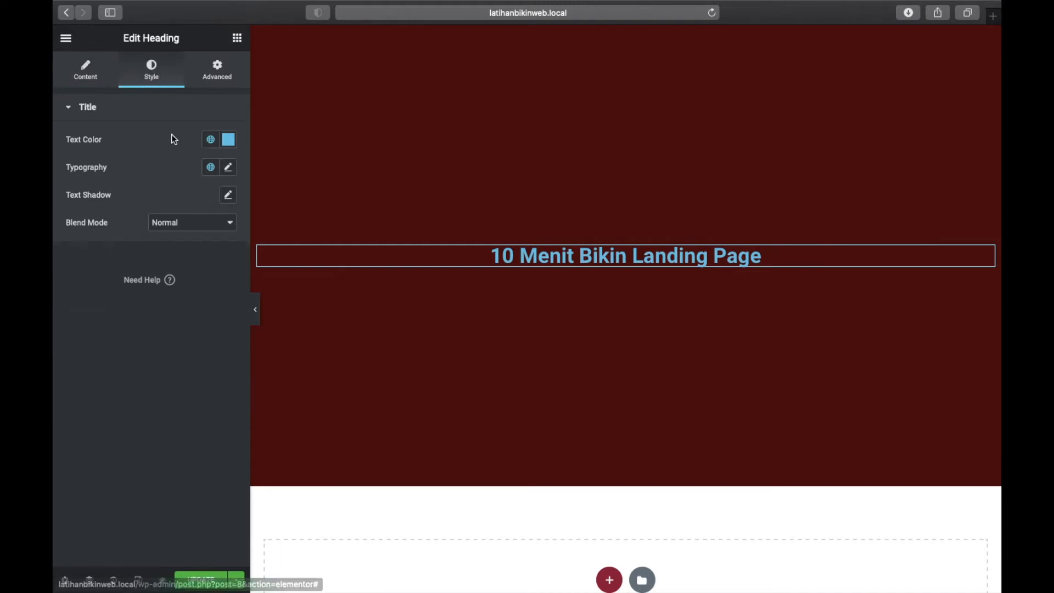
pyautogui.click(228, 140)
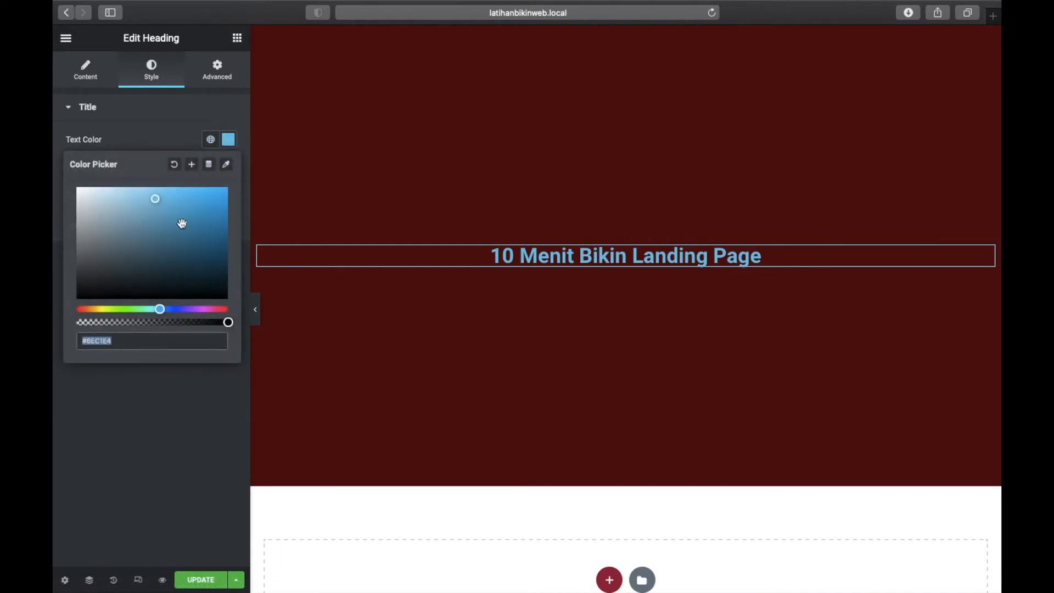
pyautogui.click(106, 309)
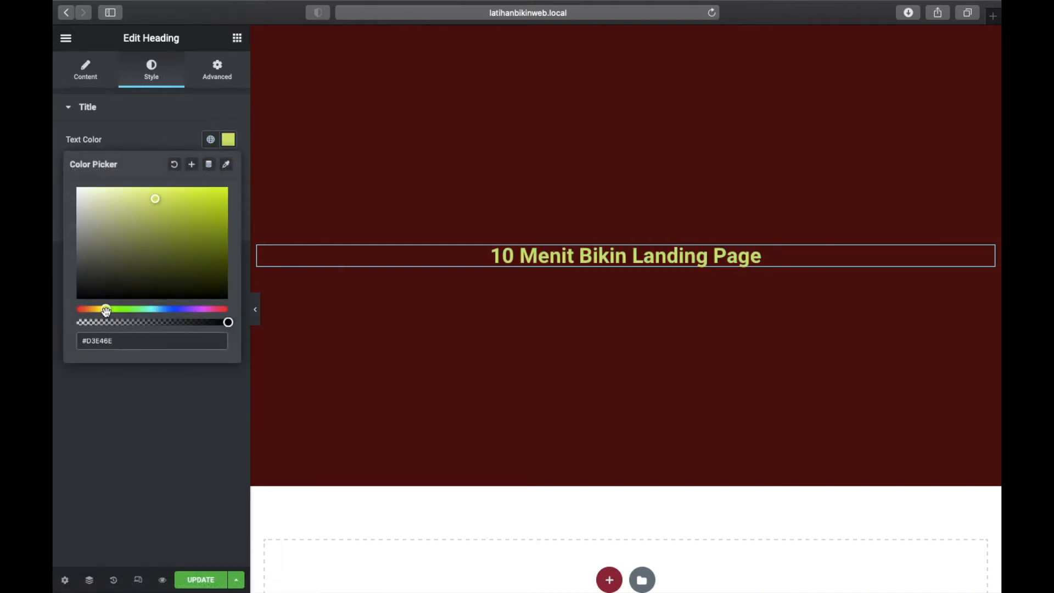
pyautogui.moveTo(149, 199); pyautogui.dragTo(142, 188)
pyautogui.moveTo(106, 311); pyautogui.dragTo(99, 311)
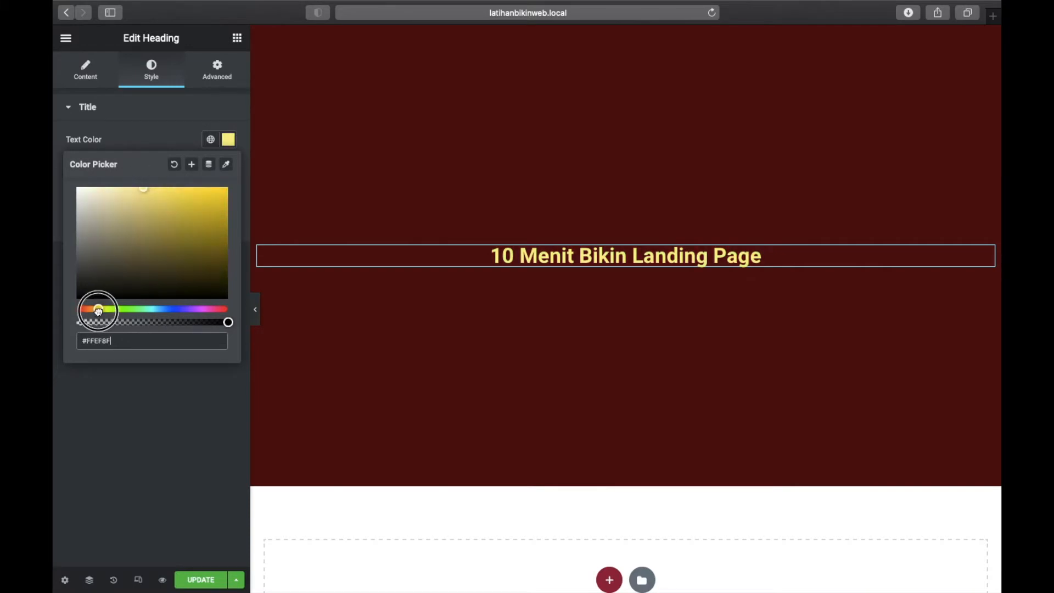
pyautogui.click(227, 140)
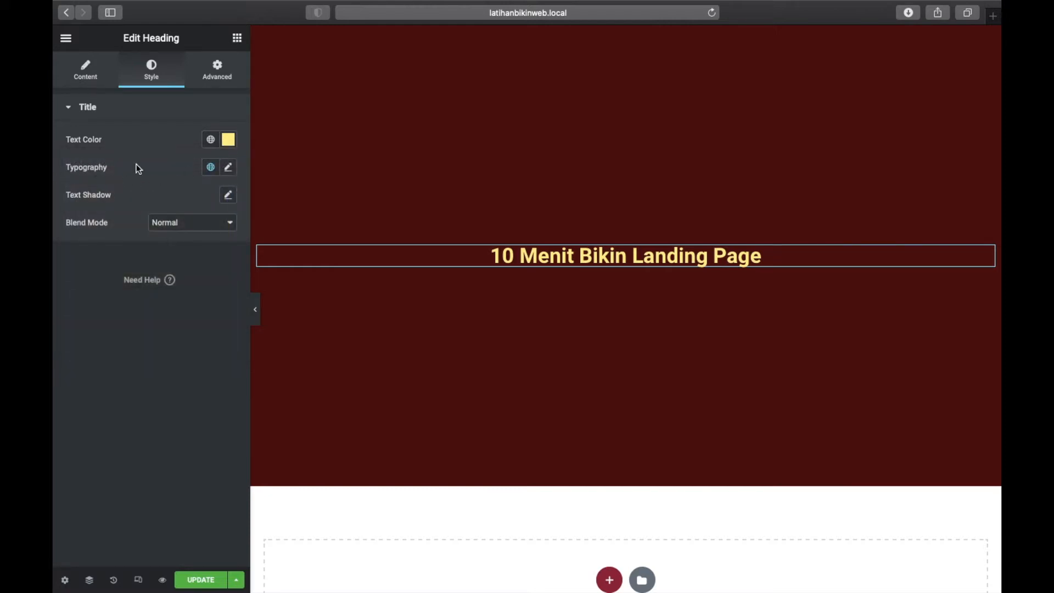
# Set the "10 Menit Bikin Landing Page" heading's font family to Ubuntu and its size to 63 px
pyautogui.click(229, 168)
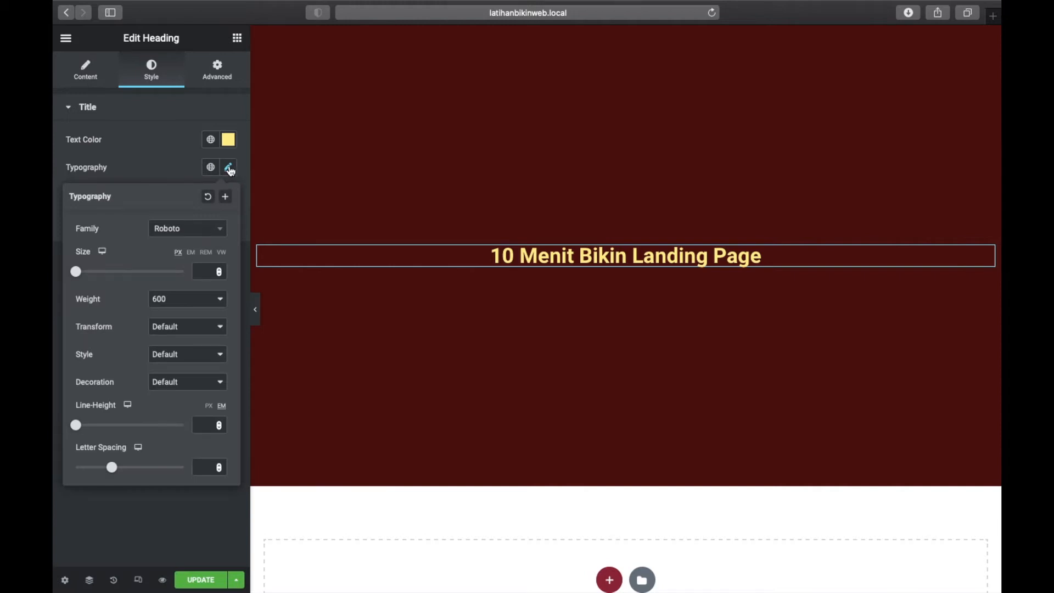
pyautogui.click(230, 169)
pyautogui.click(229, 169)
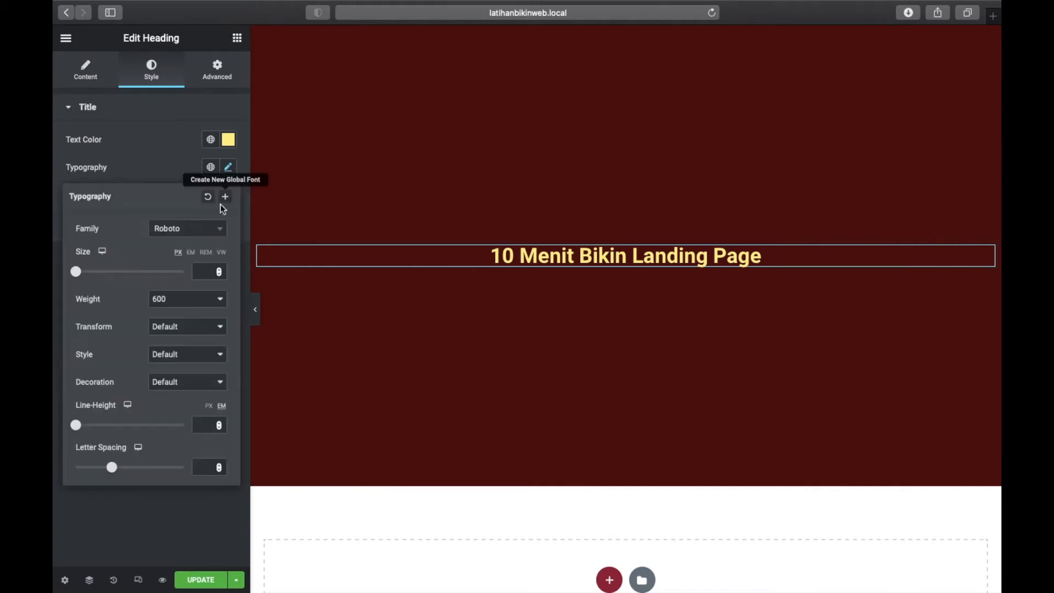
pyautogui.click(214, 236)
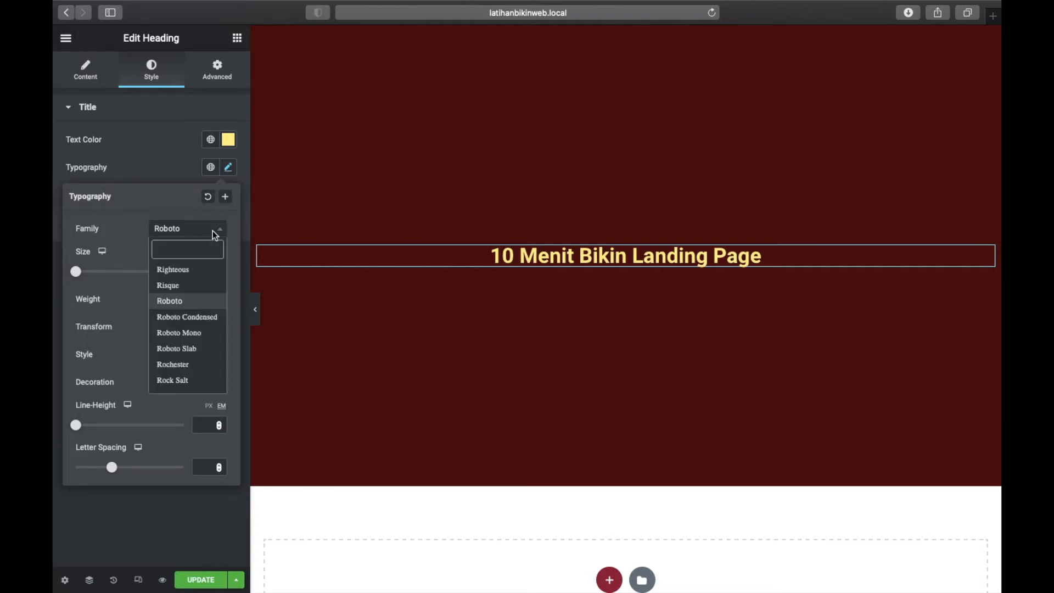
pyautogui.scroll(-3, 183, 356)
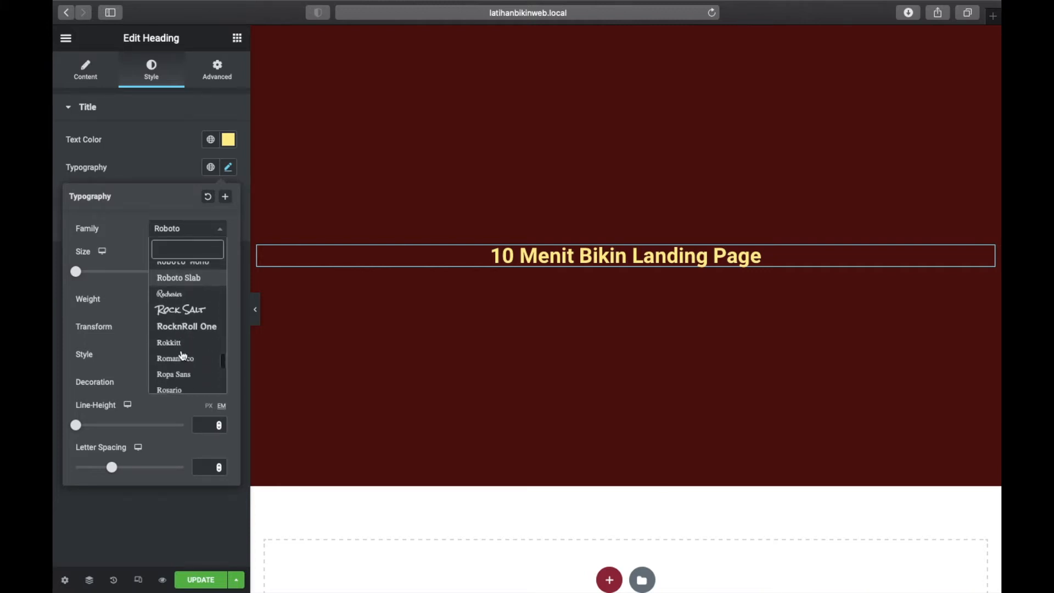
pyautogui.scroll(4, 183, 356)
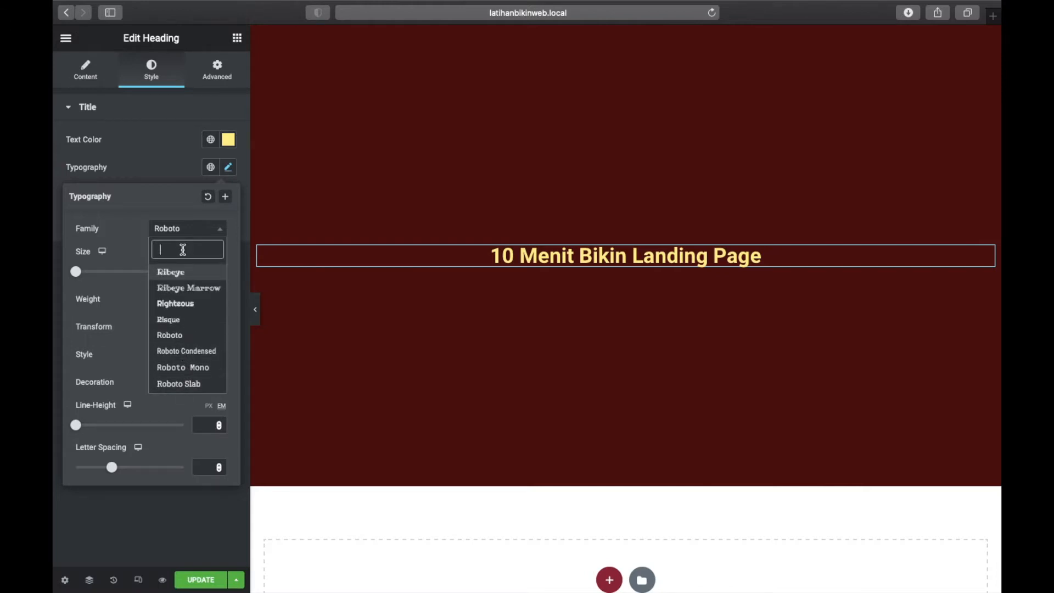
pyautogui.write('ubuntu')
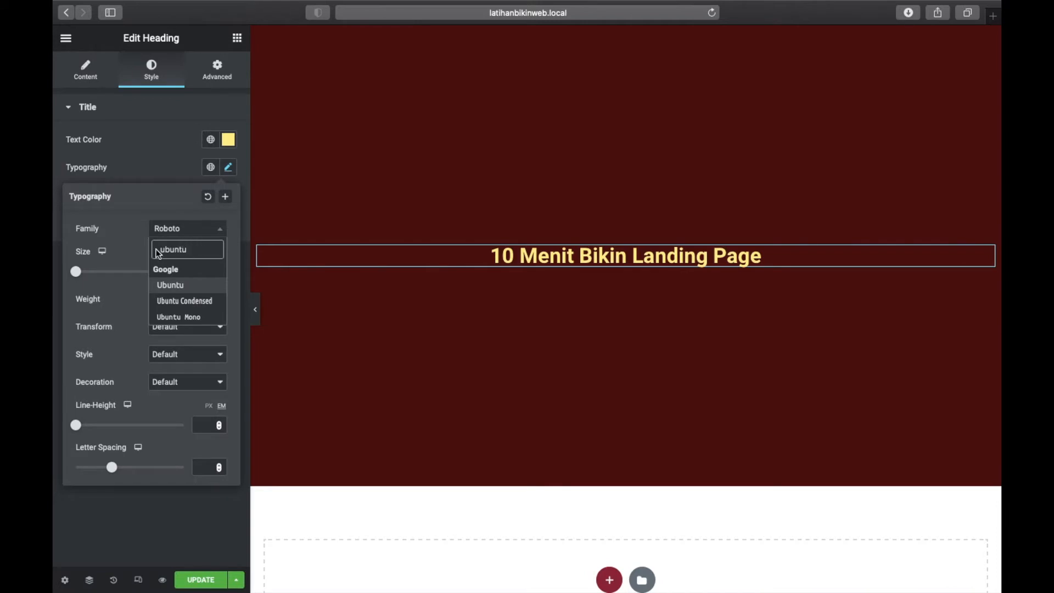
pyautogui.click(184, 286)
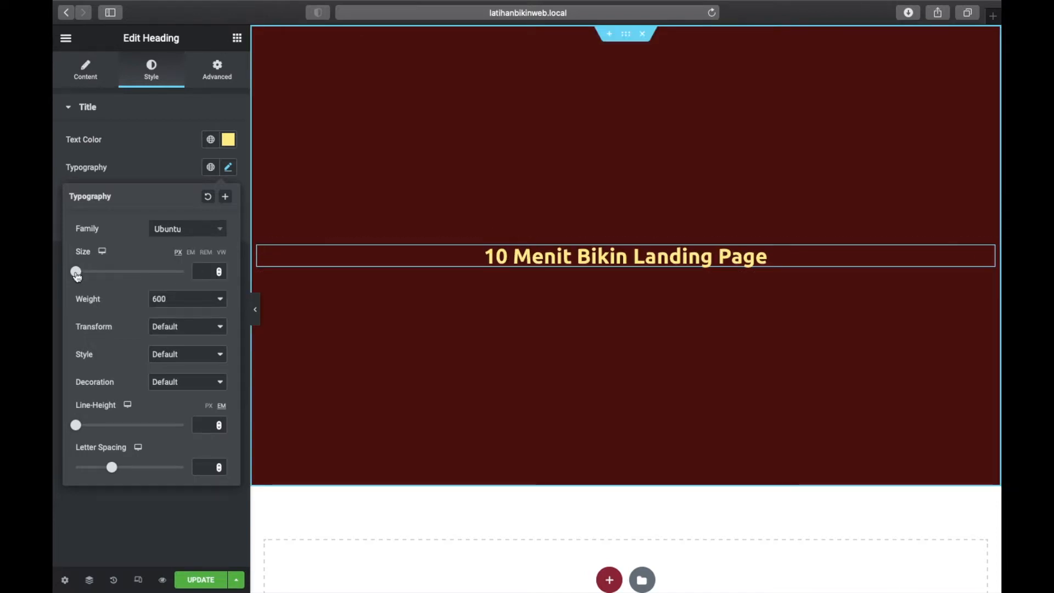
pyautogui.moveTo(77, 276); pyautogui.dragTo(111, 281)
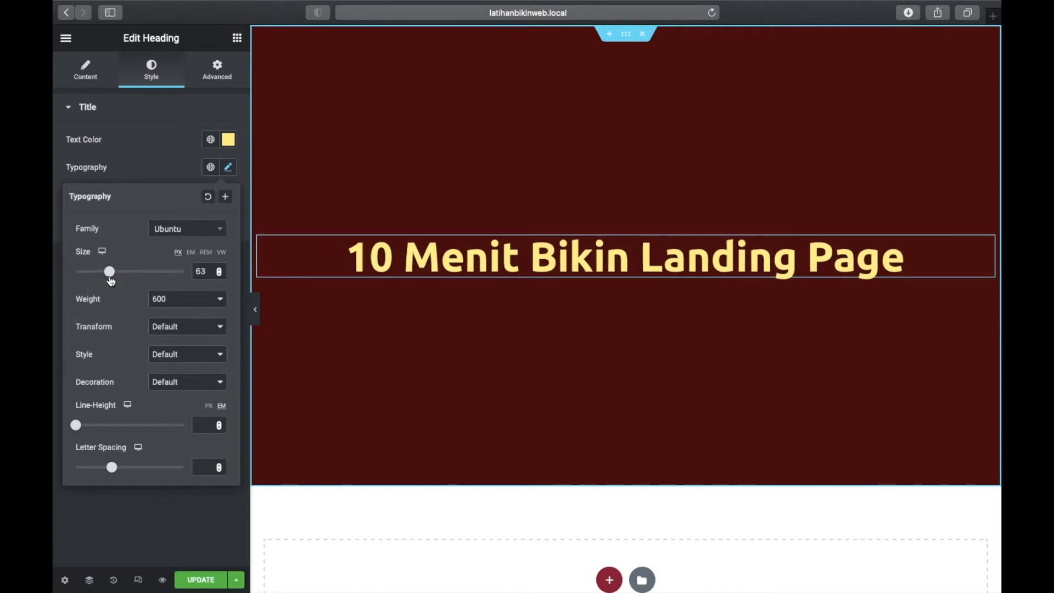
# Try font weight 500 on the "10 Menit Bikin Landing Page" heading and set it back to 600
pyautogui.click(164, 303)
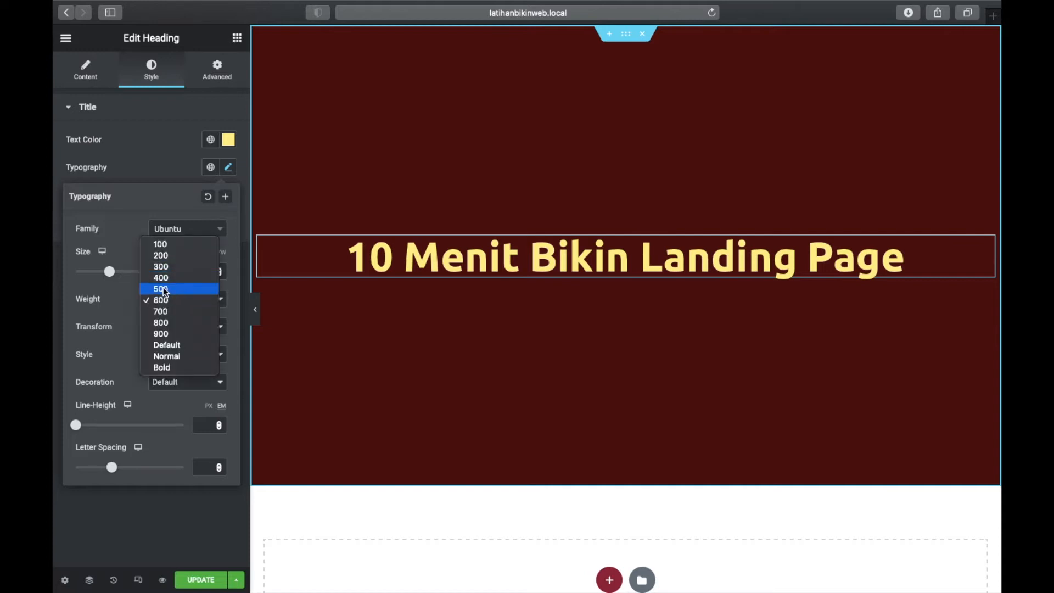
pyautogui.click(163, 289)
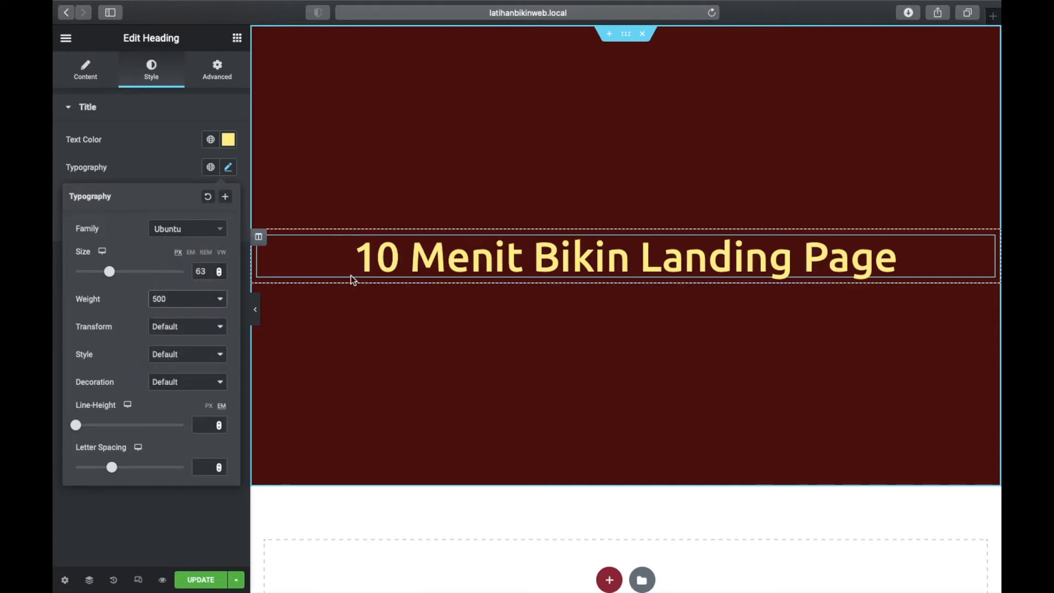
pyautogui.click(204, 303)
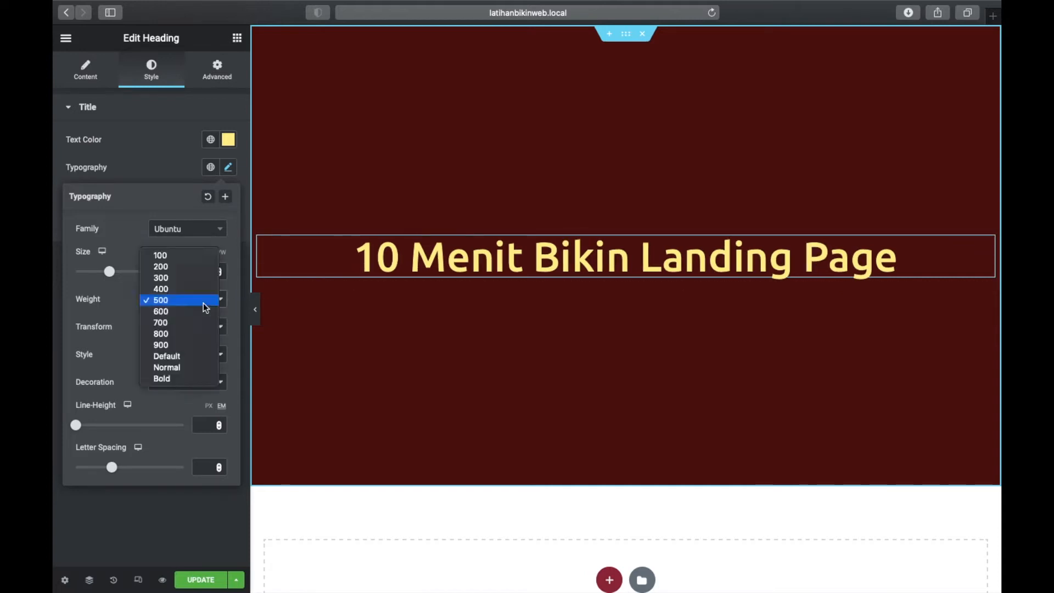
pyautogui.click(163, 312)
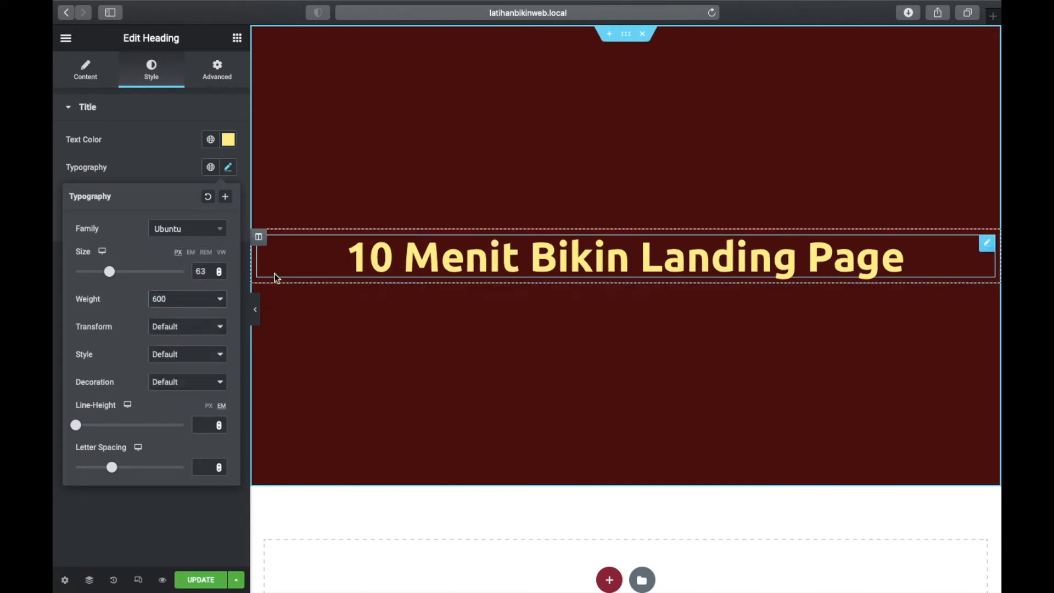
# Add a new heading above "10 Menit Bikin Landing Page" with the title "Free Ecourse" and center it
pyautogui.click(238, 41)
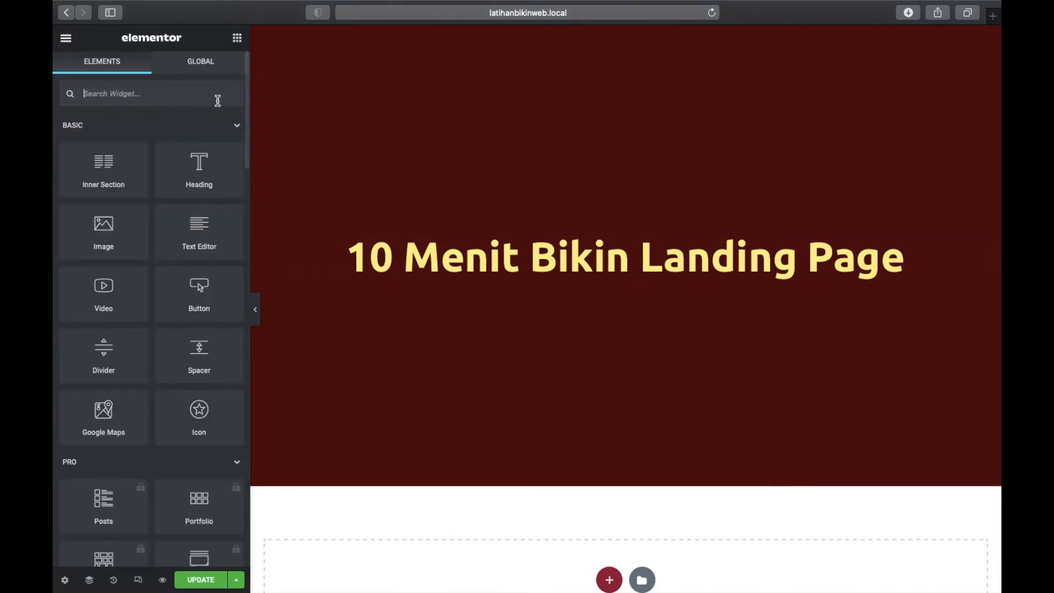
pyautogui.moveTo(200, 177); pyautogui.dragTo(525, 245)
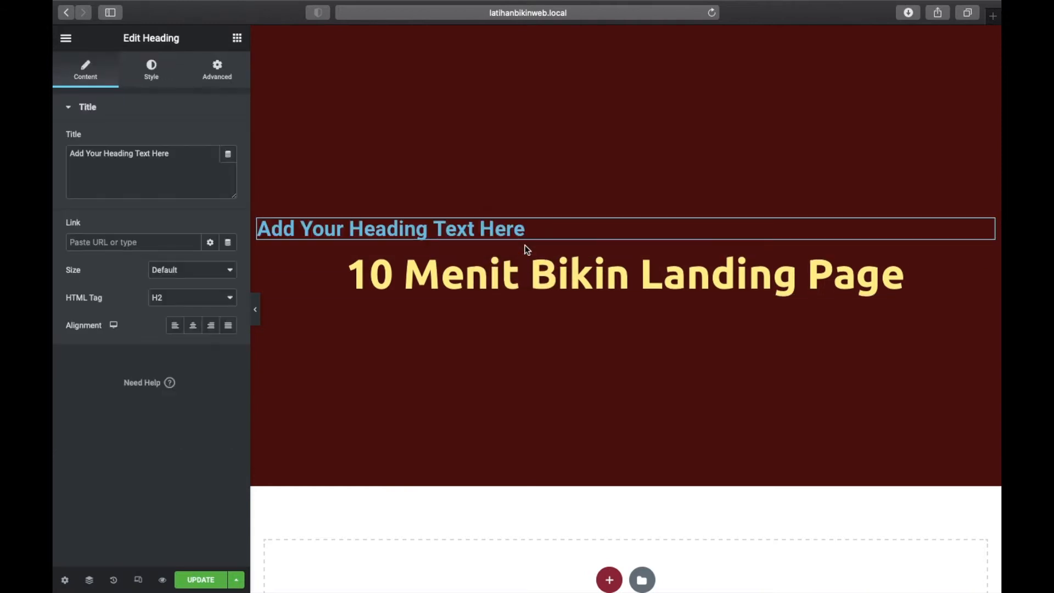
pyautogui.click(189, 158)
pyautogui.moveTo(189, 158); pyautogui.dragTo(75, 141)
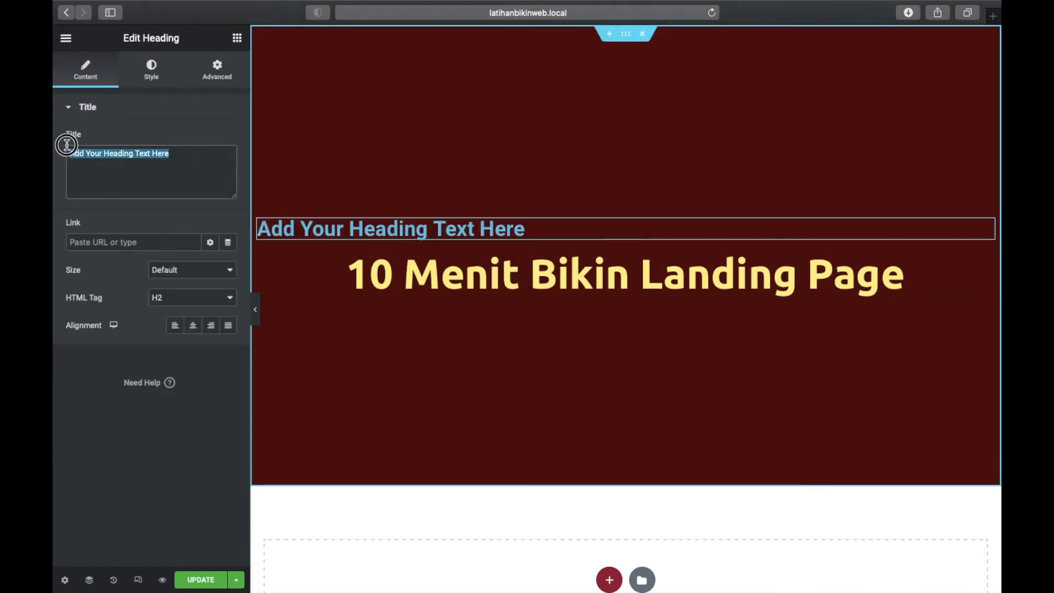
pyautogui.write('Free Ecourse')
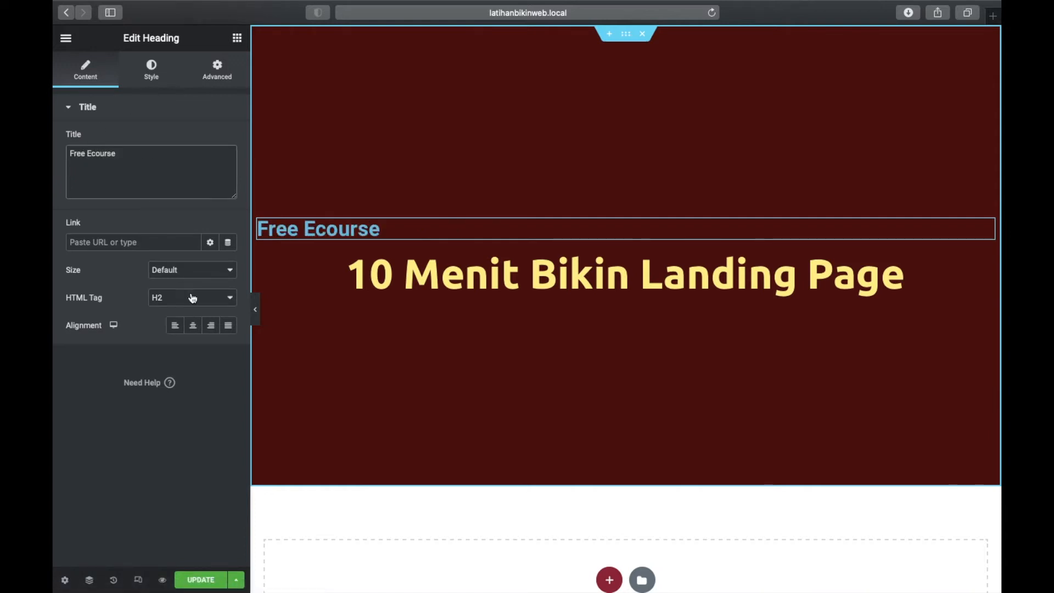
pyautogui.click(193, 326)
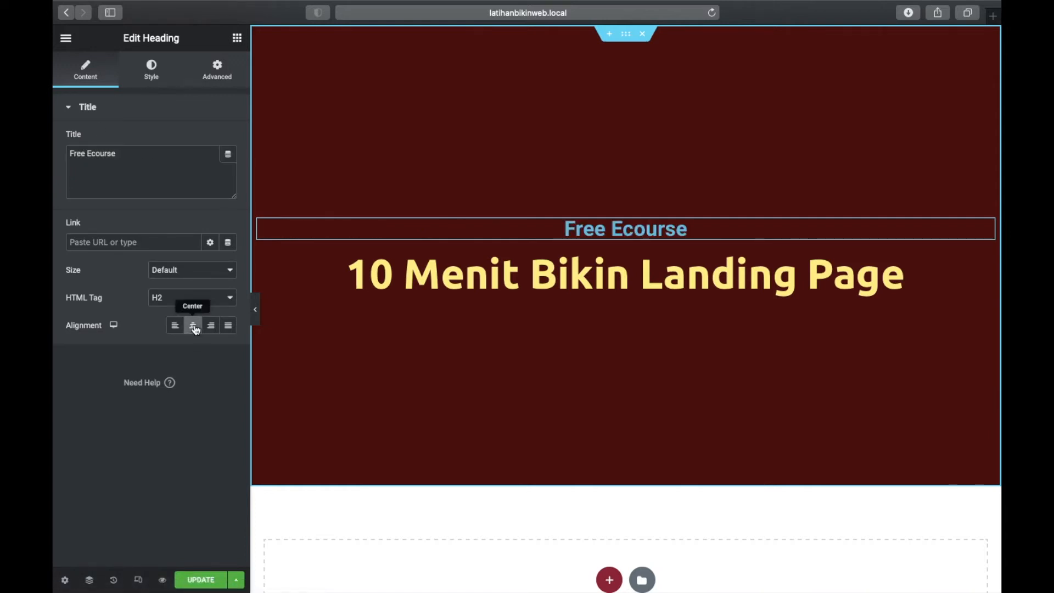
# Change the "Free Ecourse" heading's text color to white, #FFFFFF
pyautogui.click(153, 68)
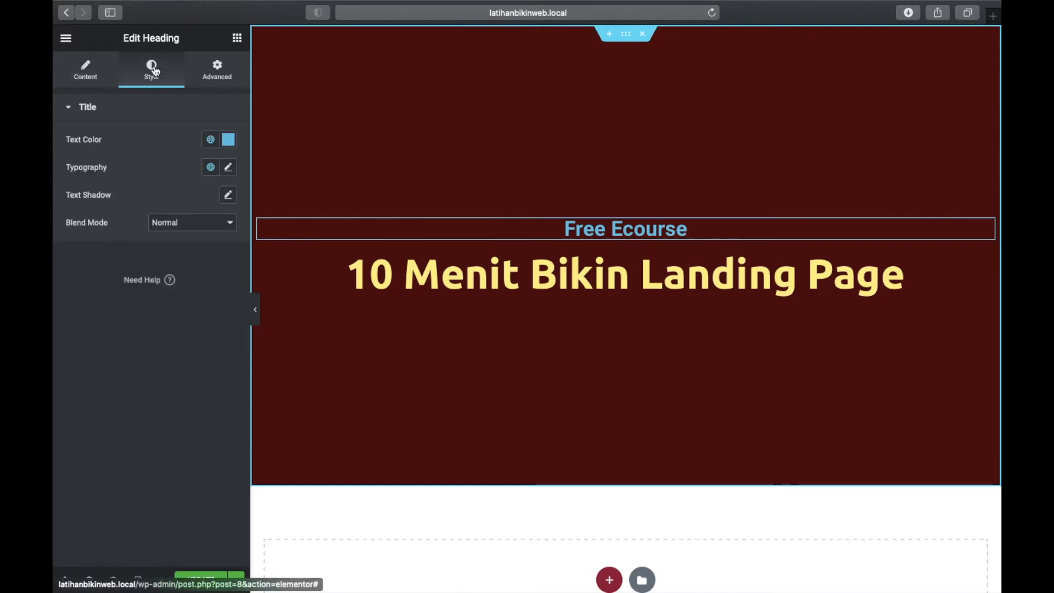
pyautogui.click(228, 140)
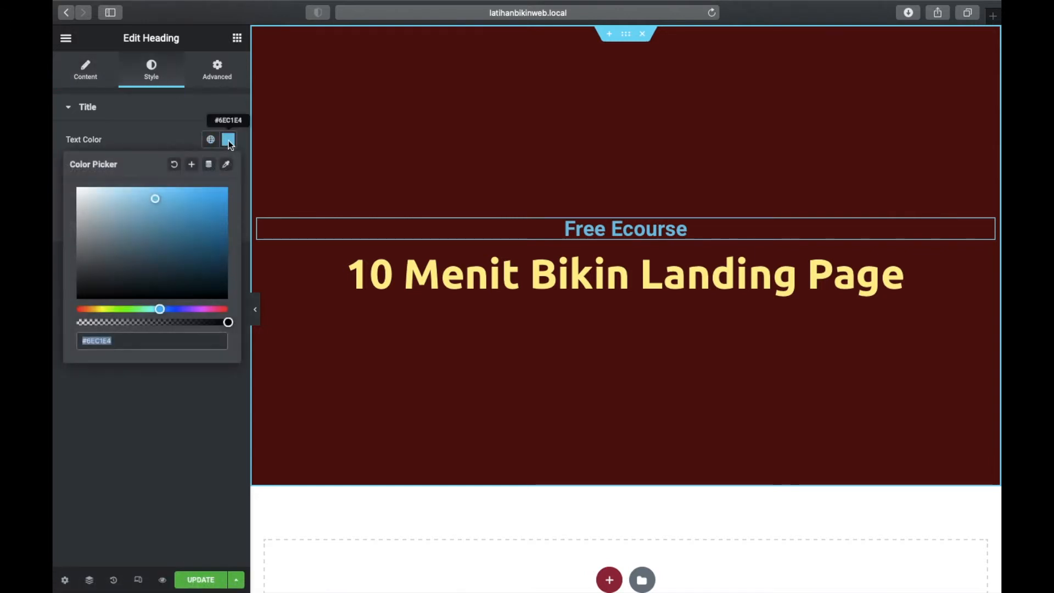
pyautogui.moveTo(152, 200); pyautogui.dragTo(63, 171)
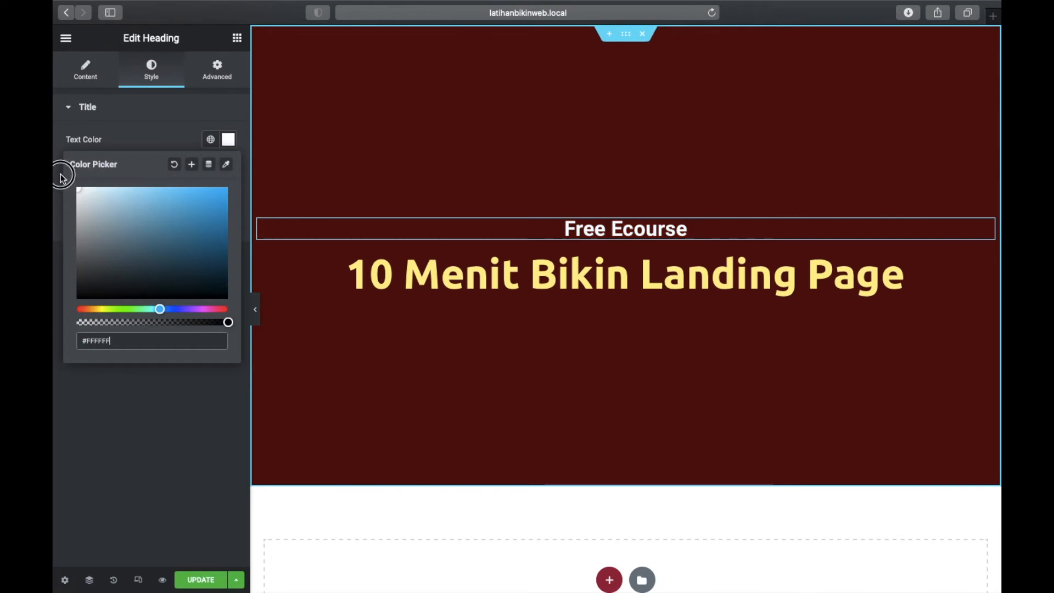
pyautogui.click(228, 141)
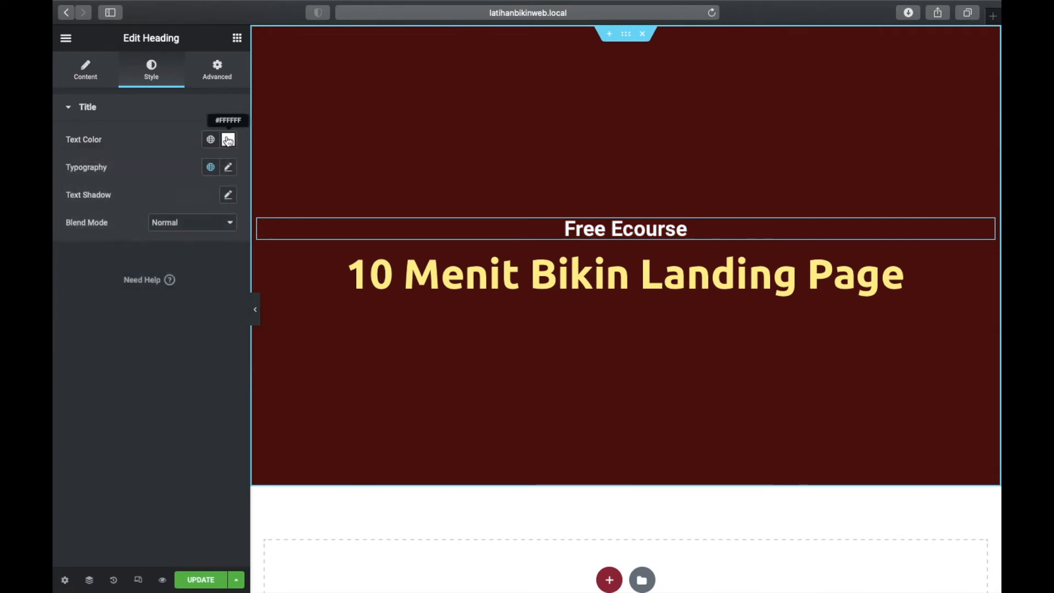
# Set the "Free Ecourse" heading's font family to Poppins and its size to 22 px
pyautogui.click(229, 168)
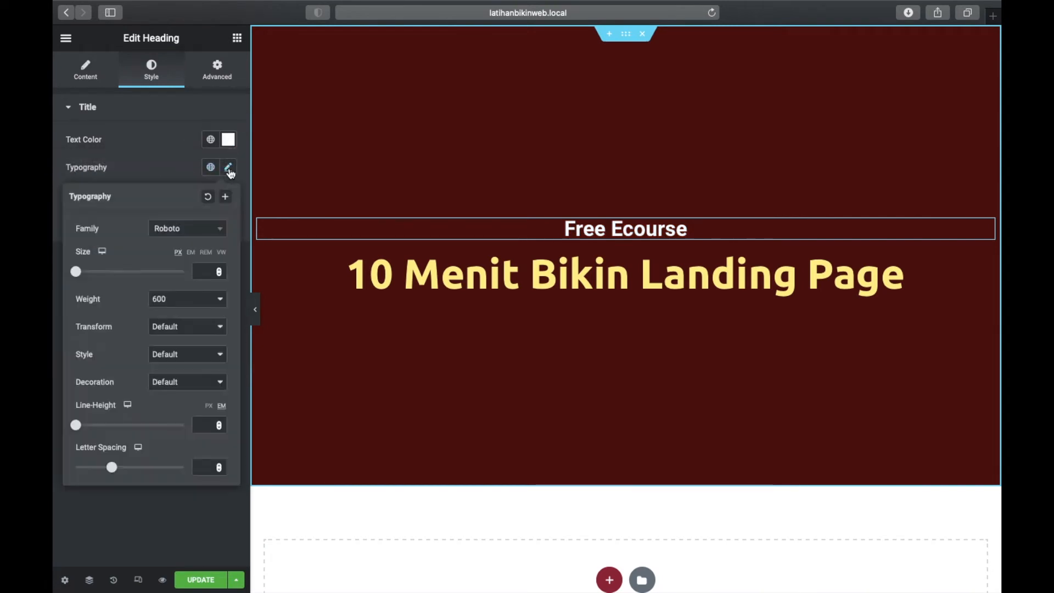
pyautogui.click(201, 230)
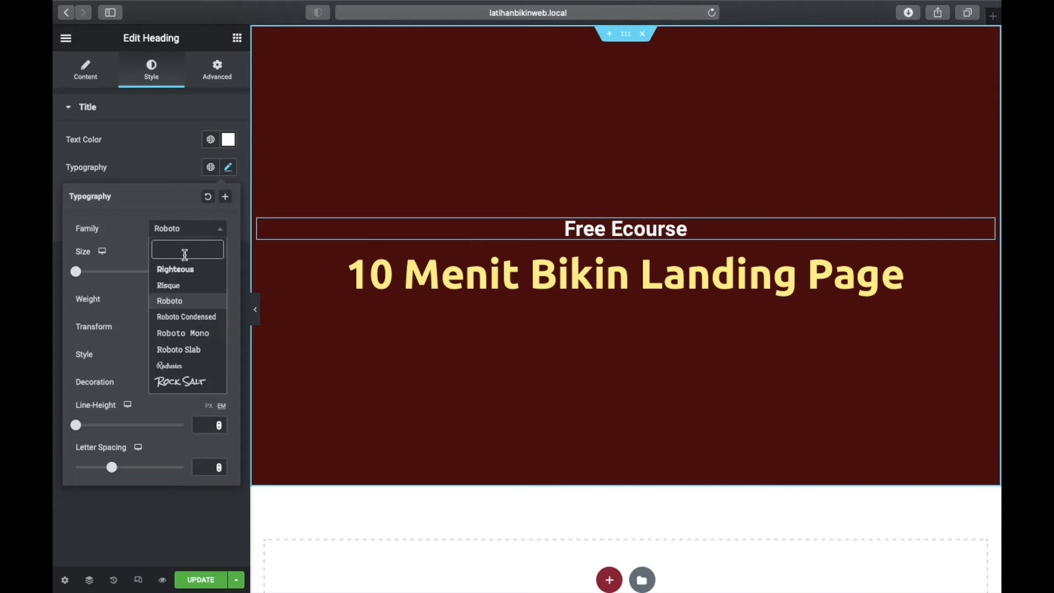
pyautogui.write('po')
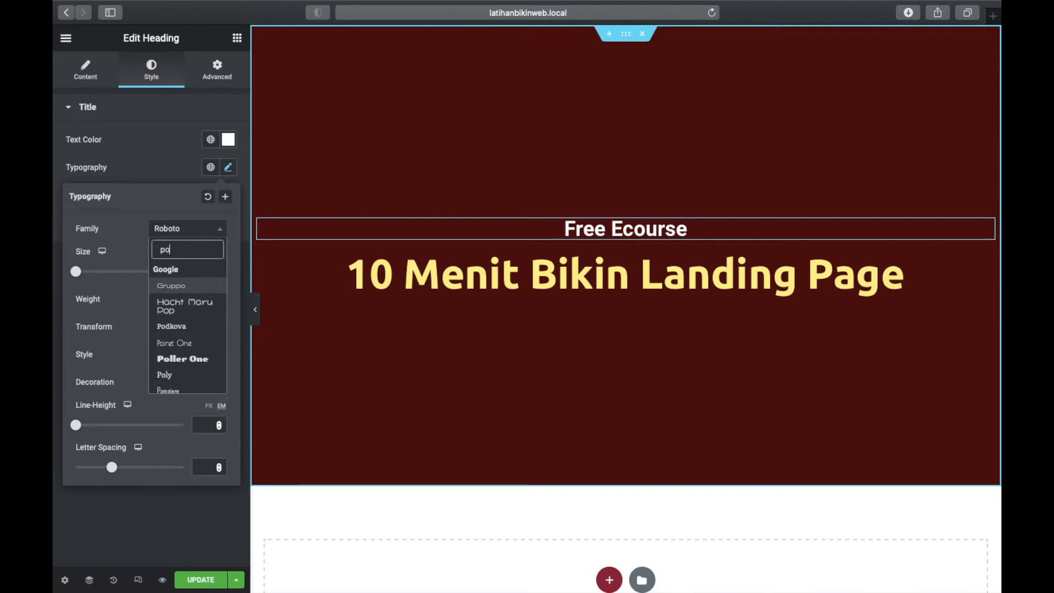
pyautogui.write('p')
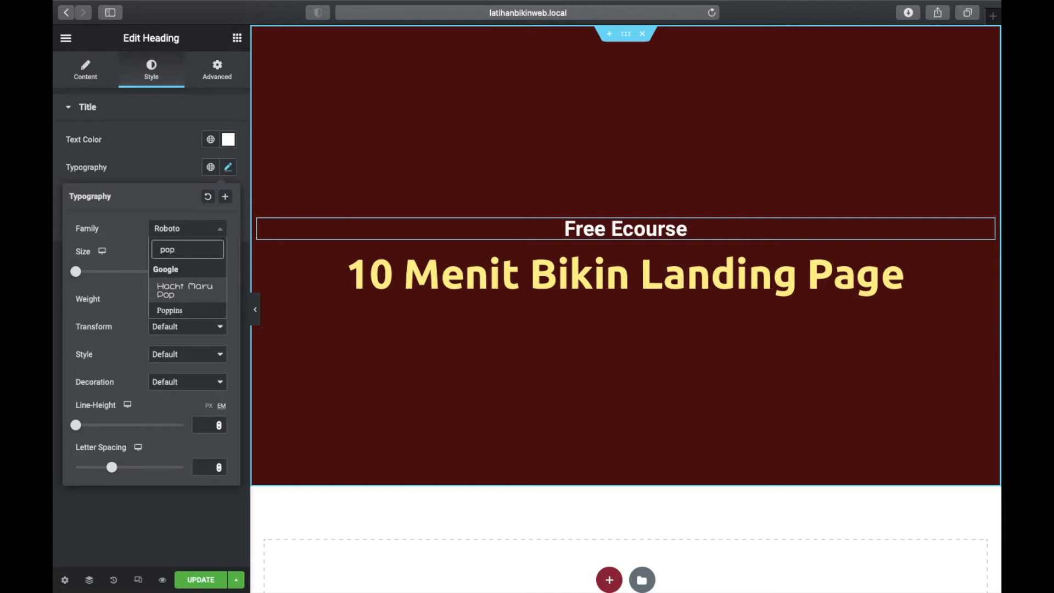
pyautogui.click(170, 312)
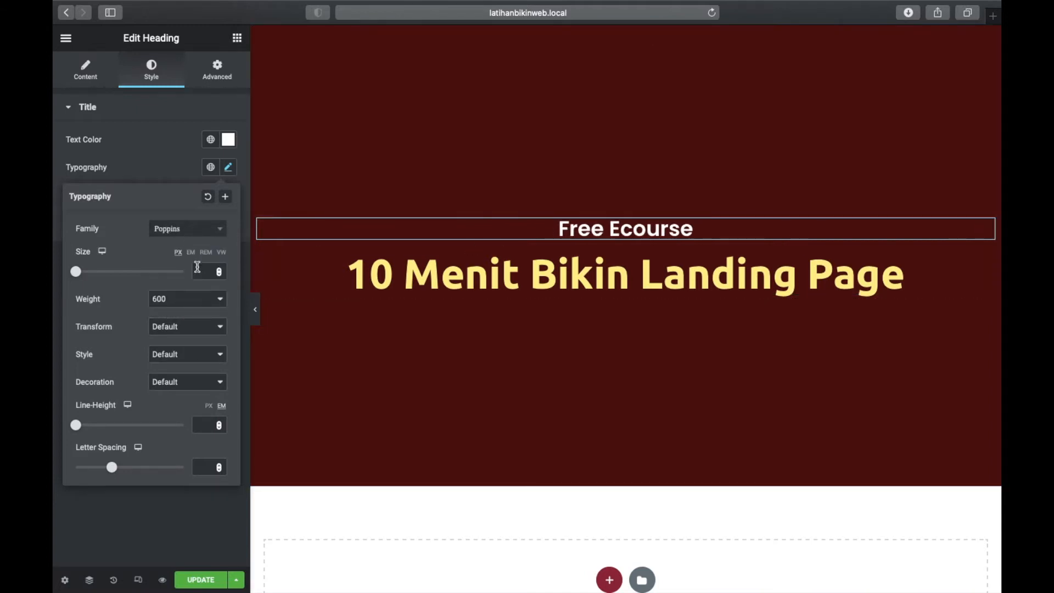
pyautogui.moveTo(77, 272); pyautogui.dragTo(89, 277)
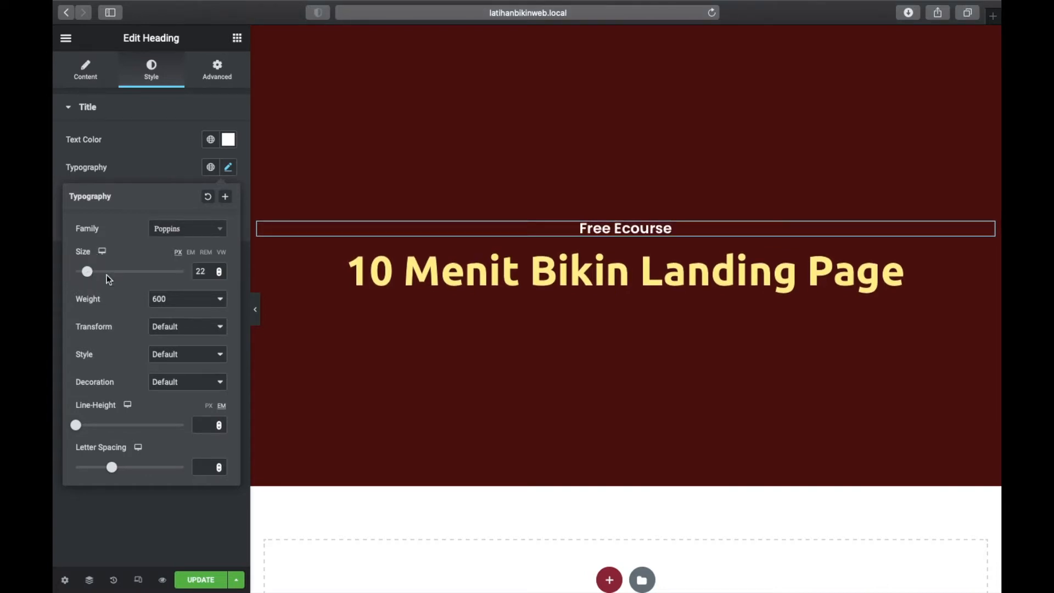
# Transform the "Free Ecourse" heading to uppercase and set its font weight to 400
pyautogui.click(179, 329)
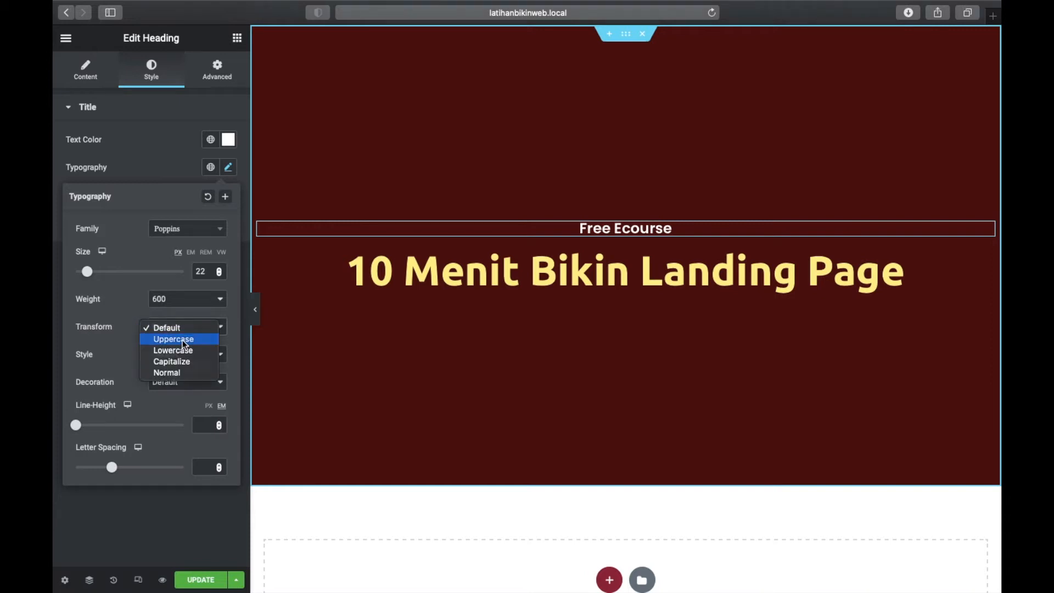
pyautogui.click(183, 339)
pyautogui.click(180, 300)
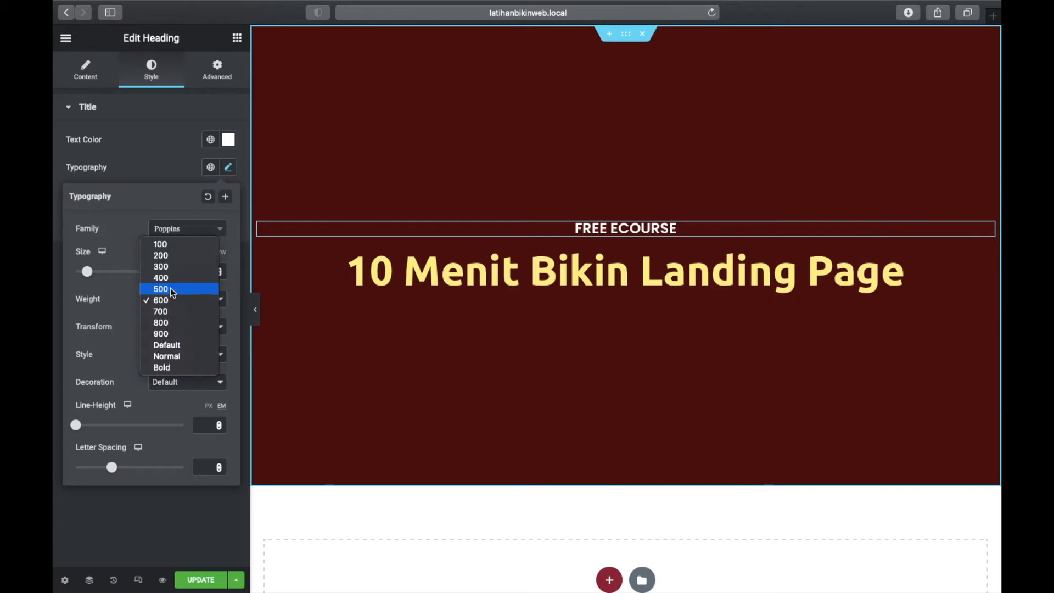
pyautogui.click(170, 278)
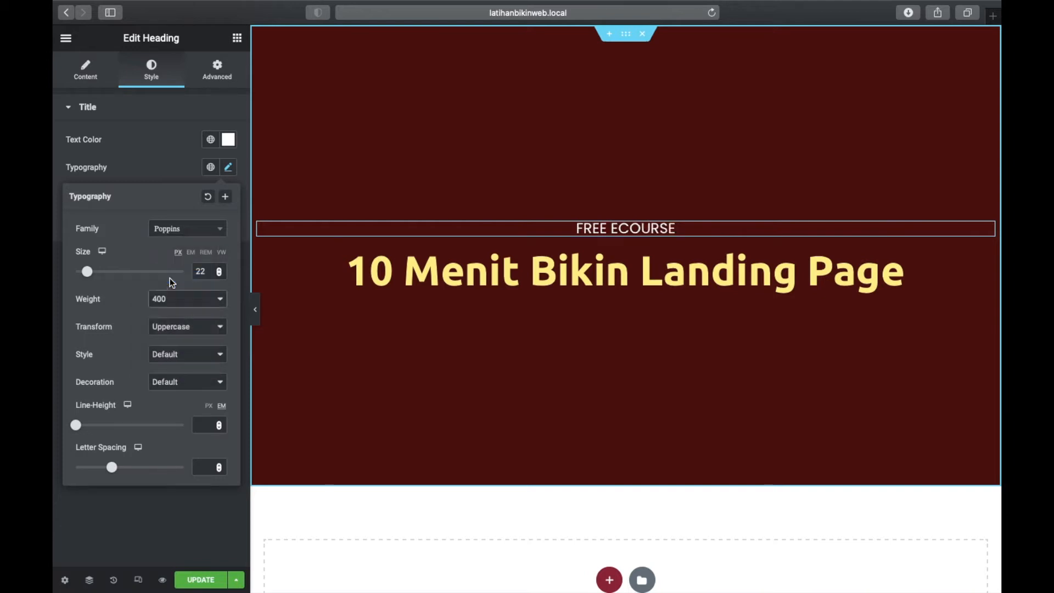
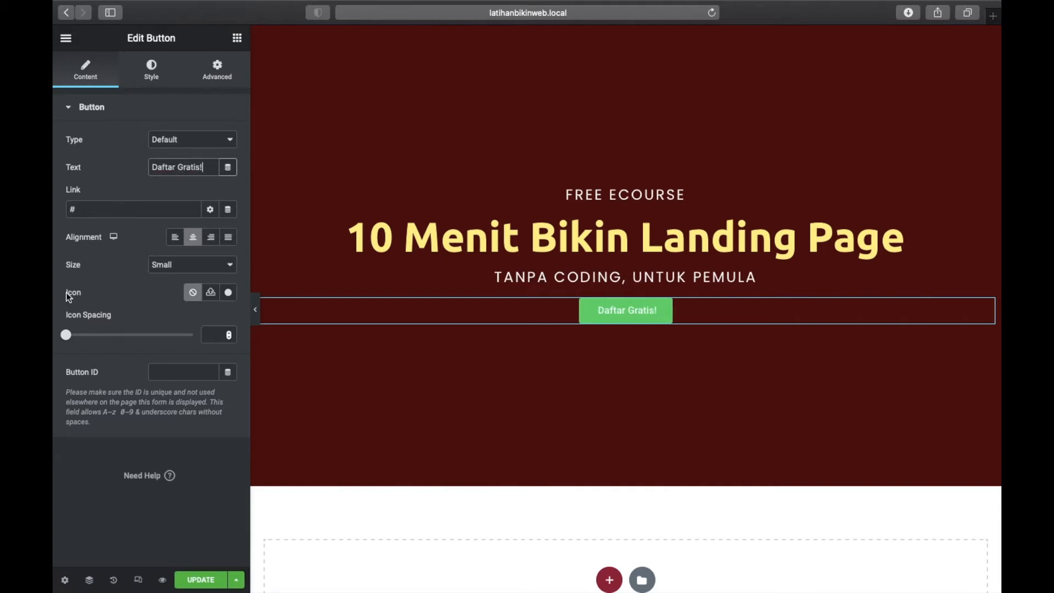
# Search the icon library for "wha" and insert the round WhatsApp icon into the "Daftar Gratis!" button
pyautogui.click(228, 294)
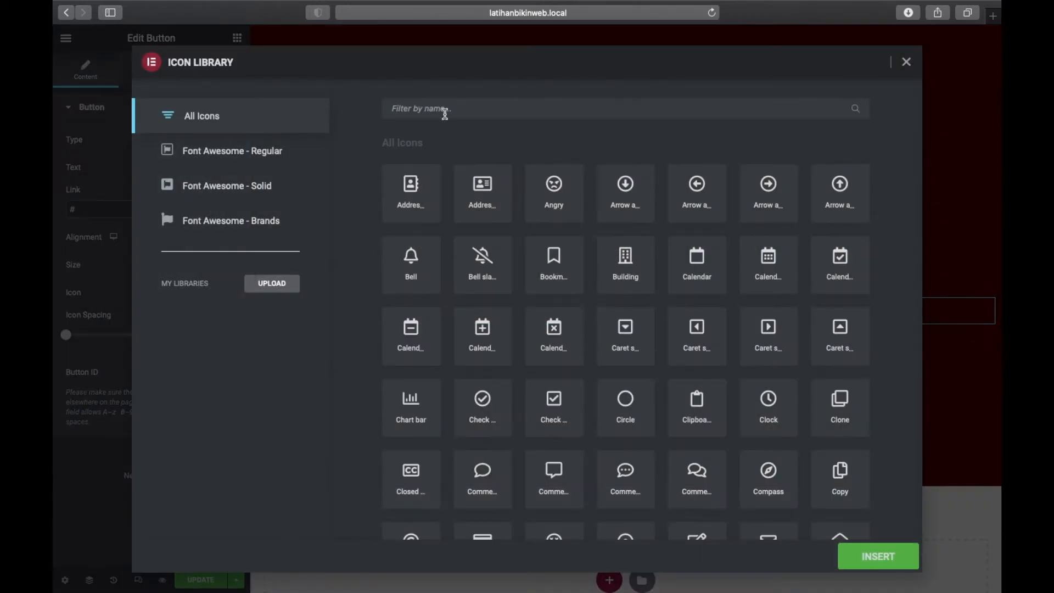
pyautogui.scroll(-10, 459, 330)
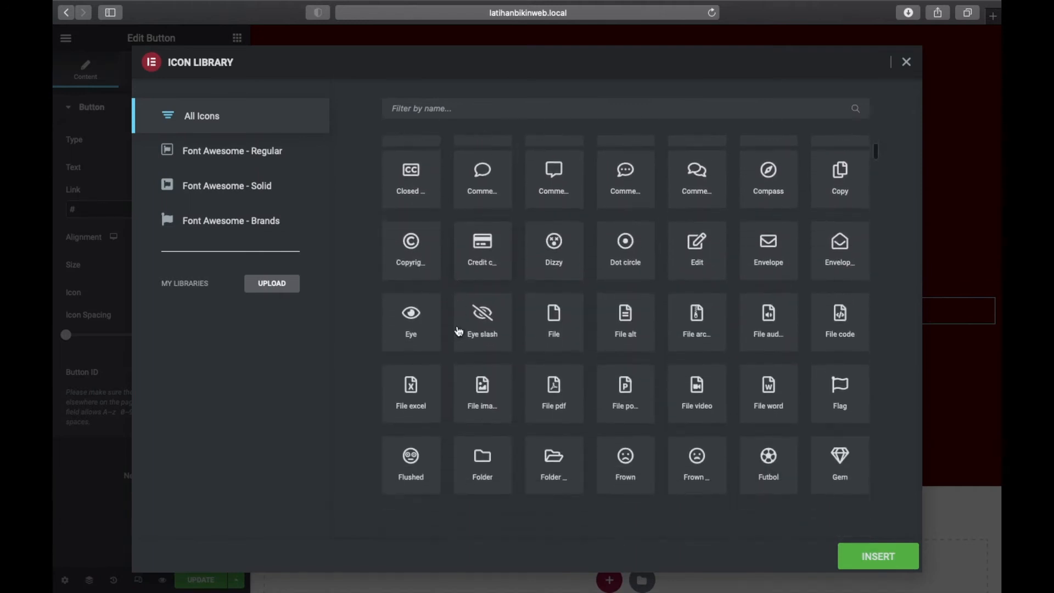
pyautogui.scroll(10, 459, 329)
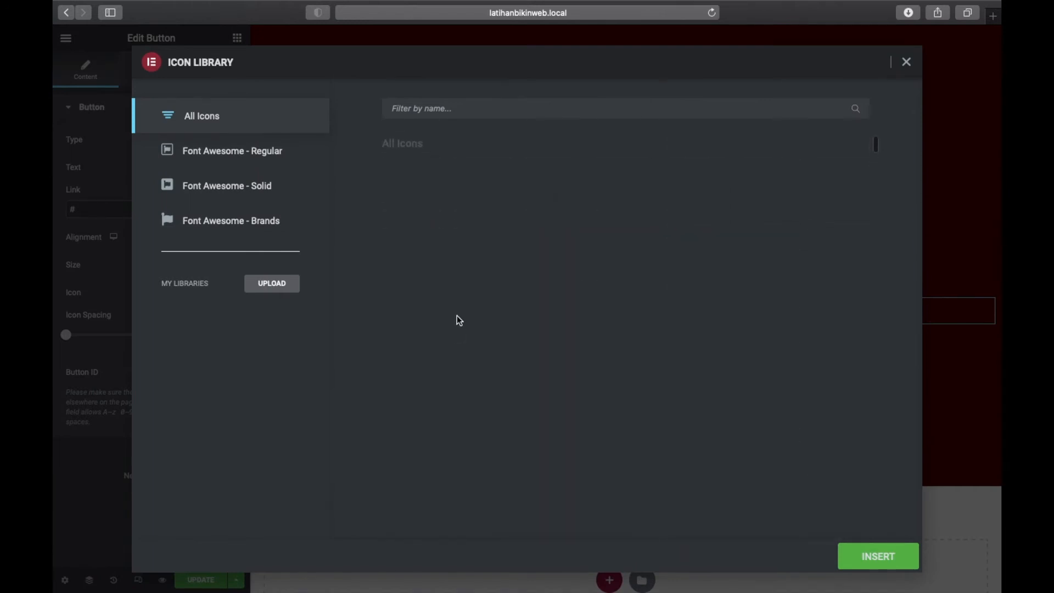
pyautogui.click(465, 107)
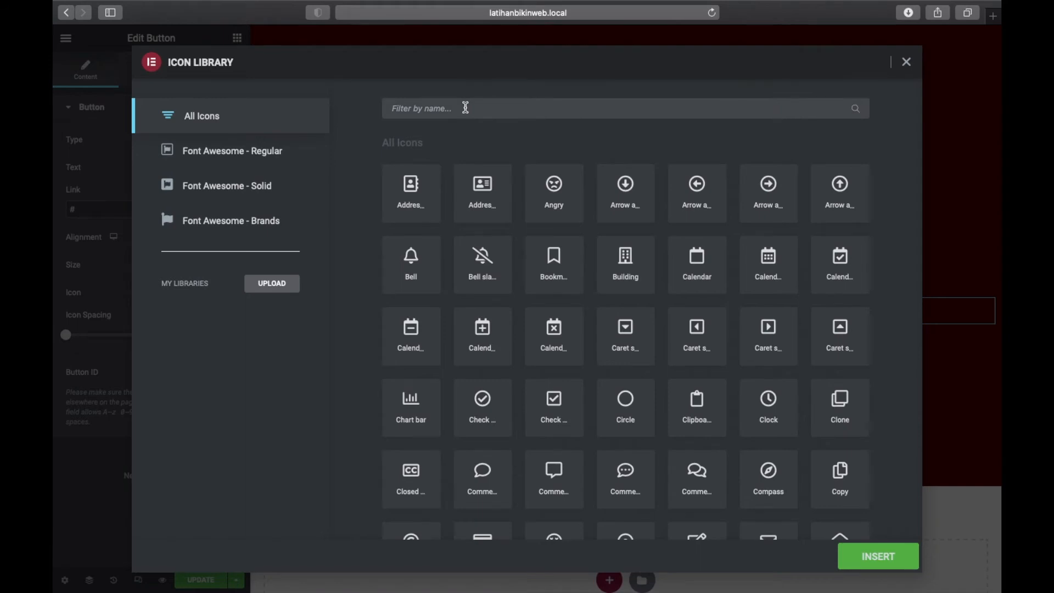
pyautogui.write('wha')
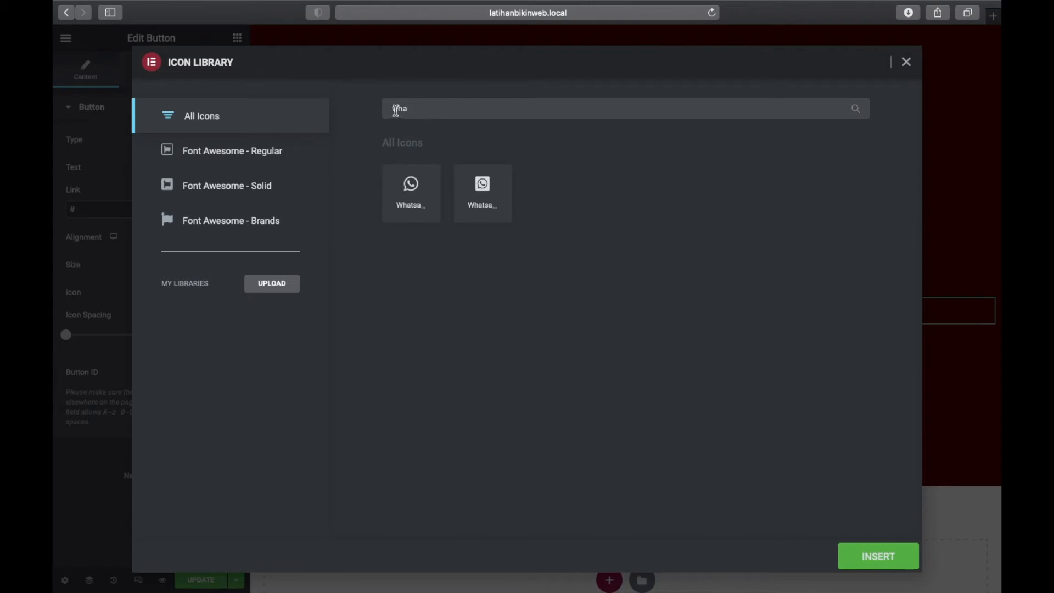
pyautogui.click(417, 207)
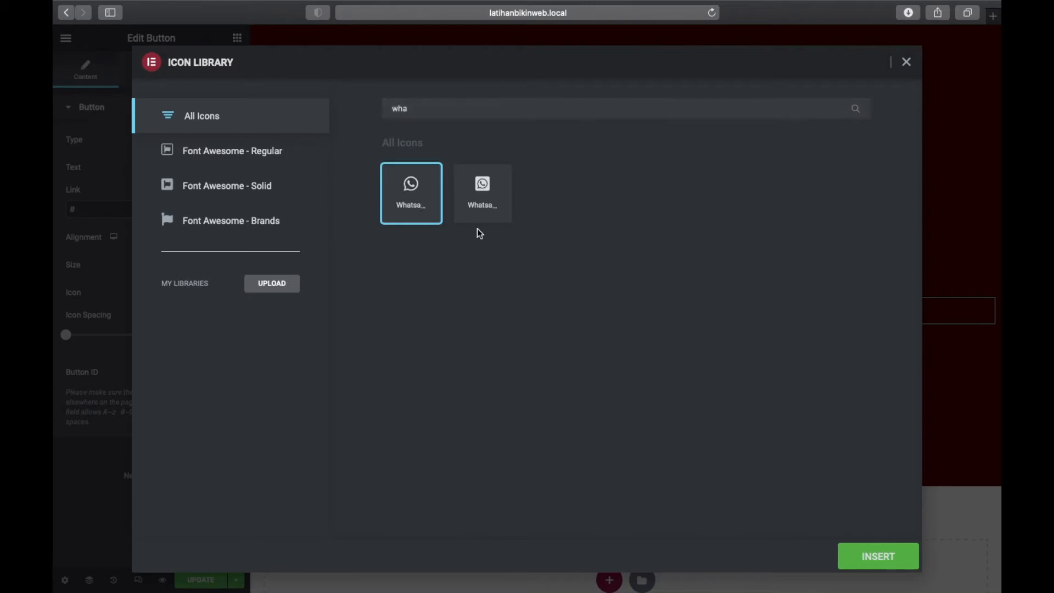
pyautogui.click(885, 563)
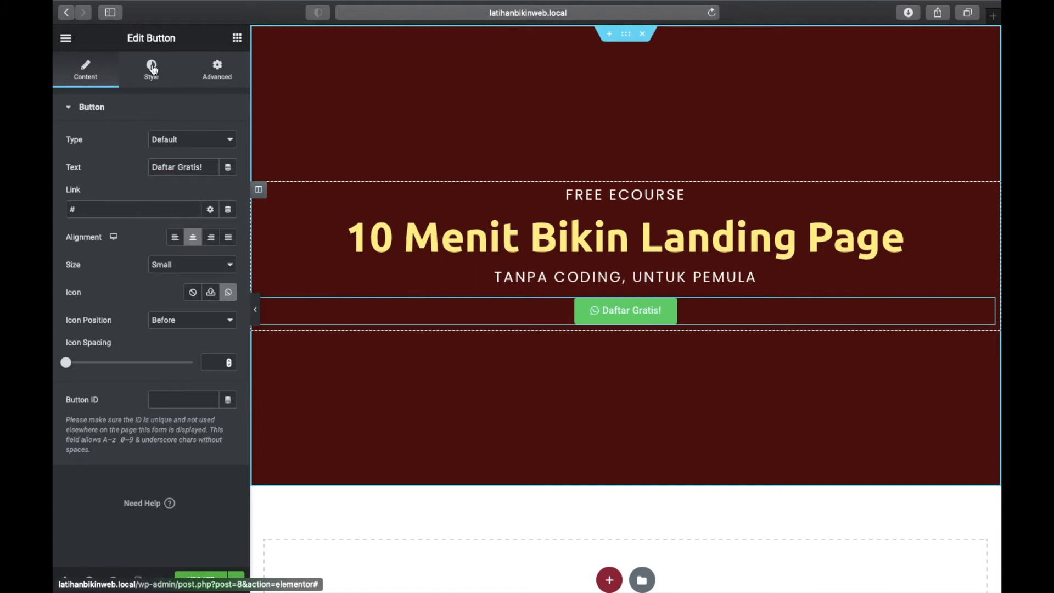
# Set the "Daftar Gratis!" button's font family to Poppins
pyautogui.click(154, 69)
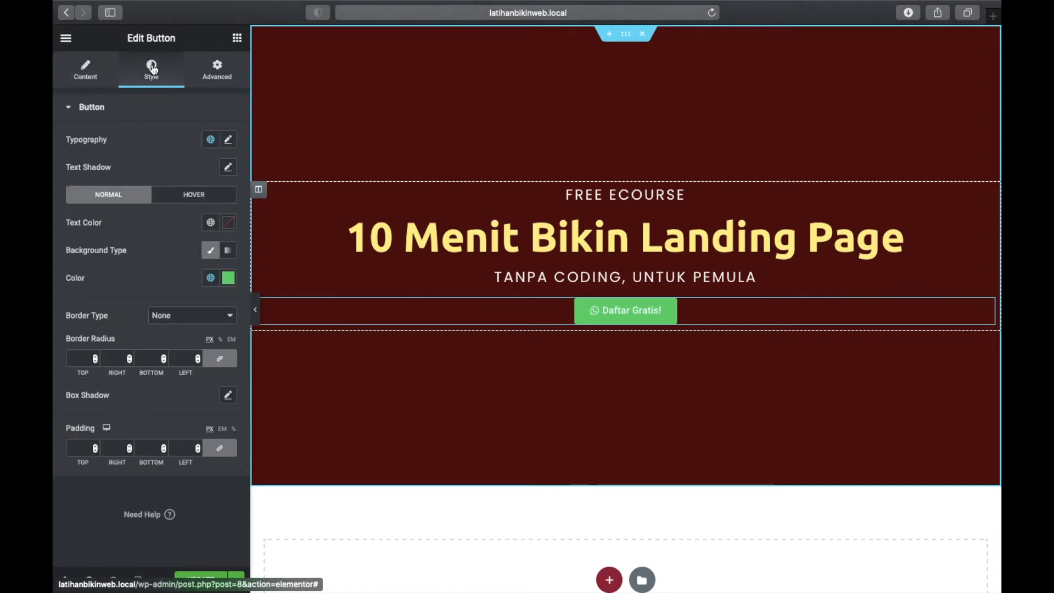
pyautogui.click(230, 142)
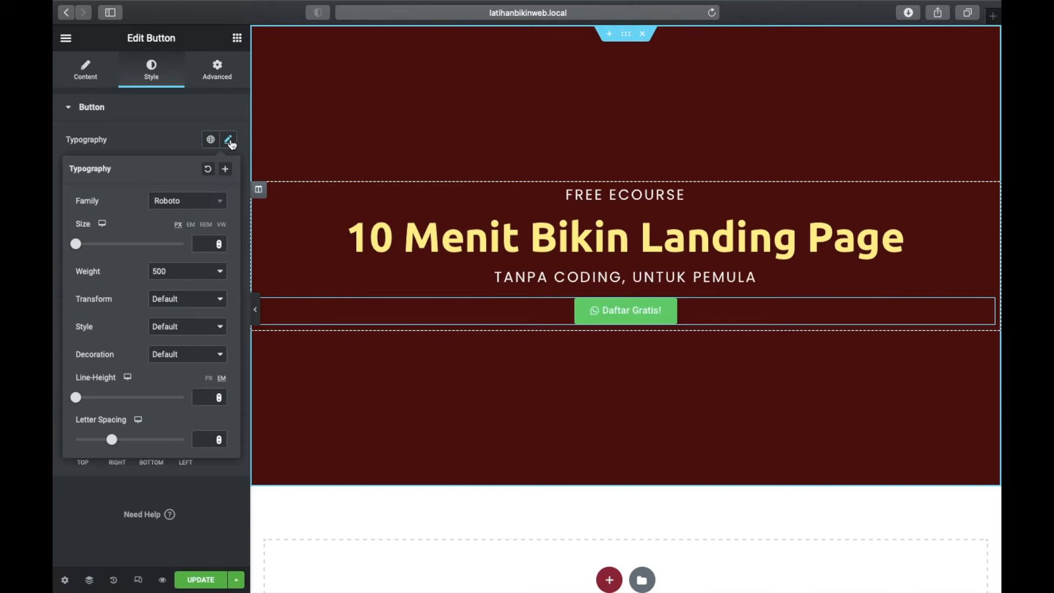
pyautogui.click(202, 202)
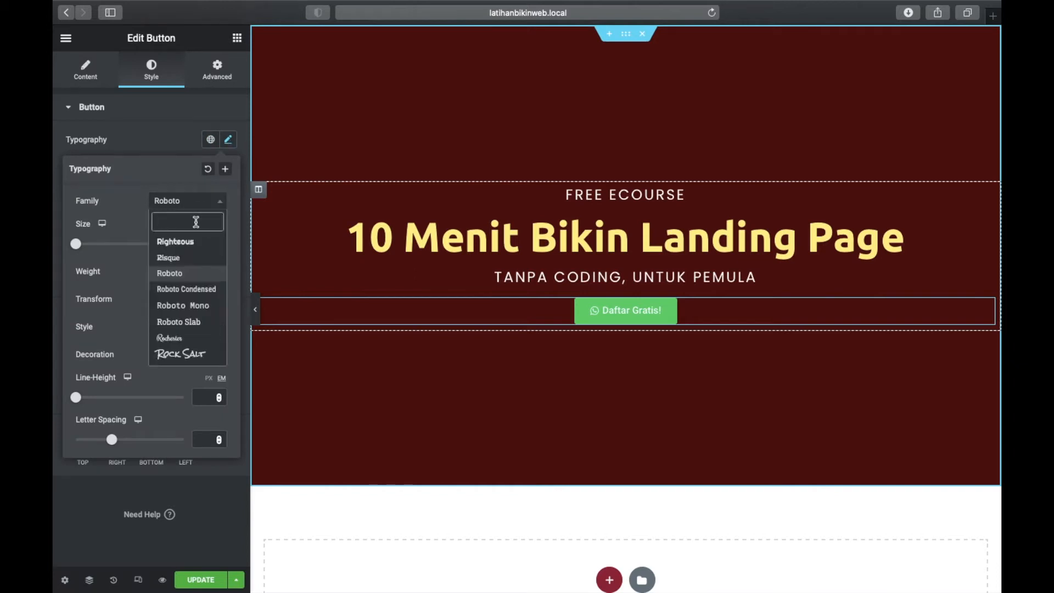
pyautogui.write('pop')
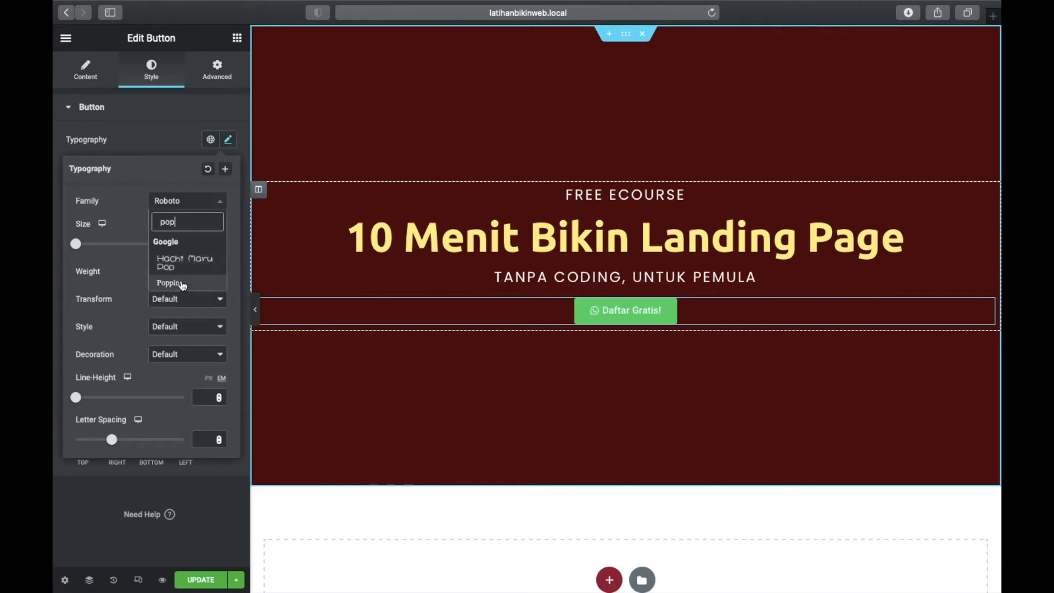
pyautogui.click(183, 282)
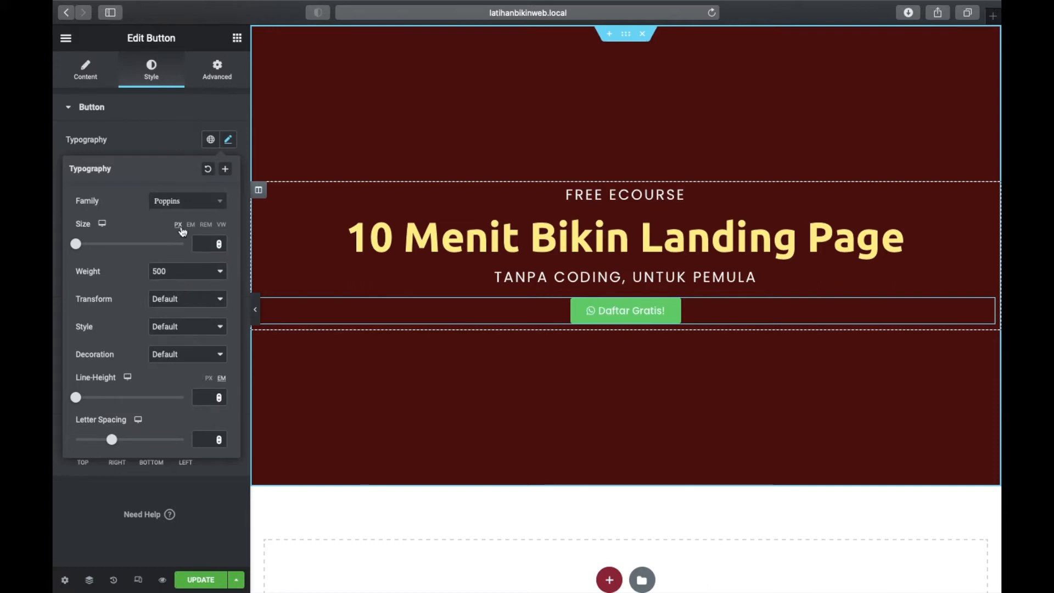
pyautogui.click(229, 140)
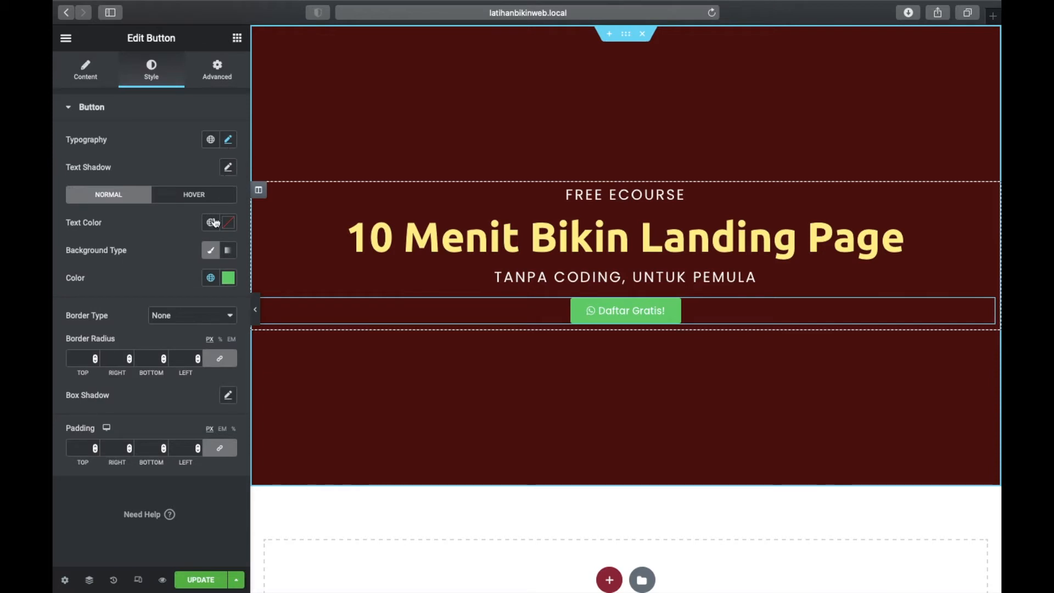
# Change the button's background color to orange, #E39A11, and set its border radius to 100 px on all corners
pyautogui.click(228, 279)
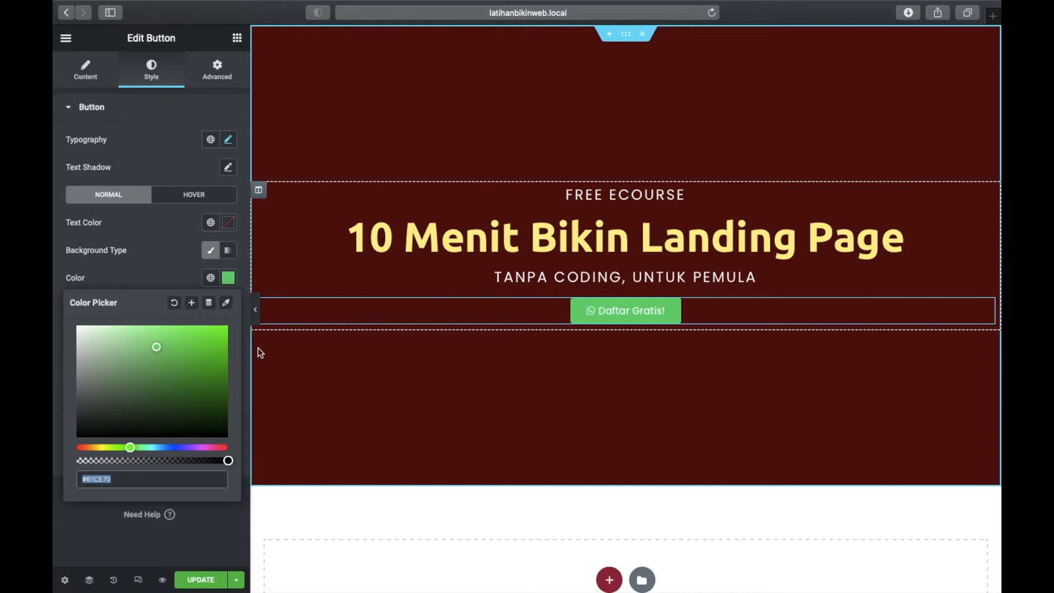
pyautogui.moveTo(129, 447); pyautogui.dragTo(102, 448)
pyautogui.moveTo(157, 349); pyautogui.dragTo(185, 367)
pyautogui.moveTo(104, 447); pyautogui.dragTo(93, 447)
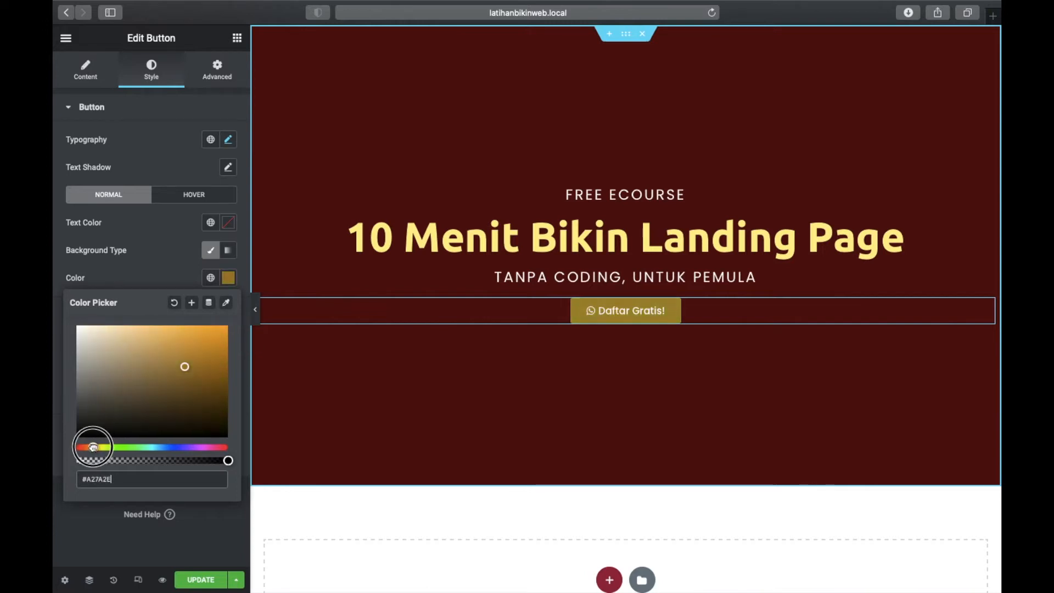
pyautogui.moveTo(211, 342)
pyautogui.mouseDown()
pyautogui.moveTo(208, 330)
pyautogui.moveTo(217, 339)
pyautogui.mouseUp()
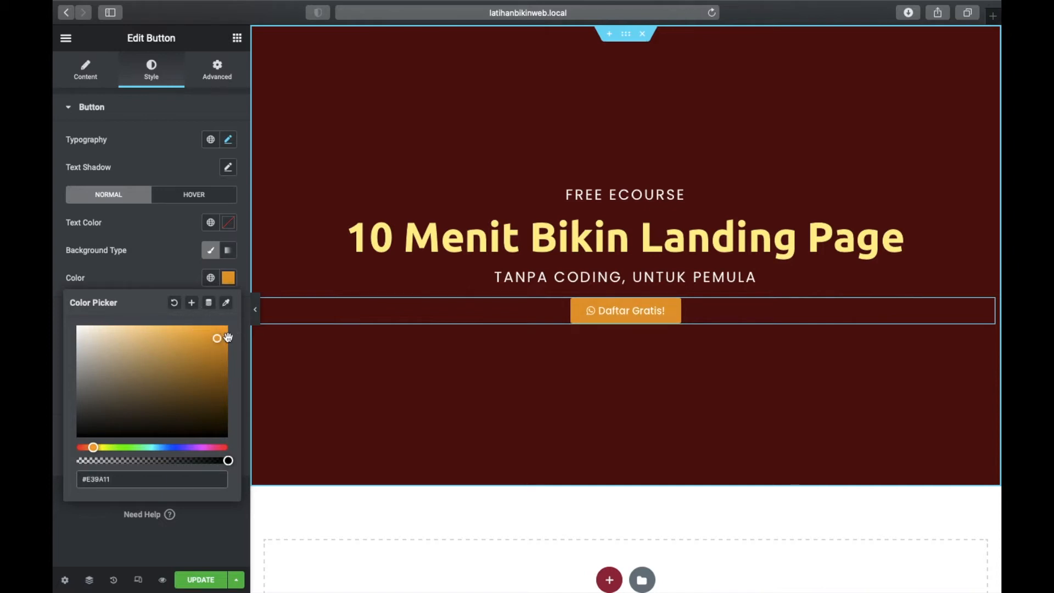
pyautogui.click(228, 282)
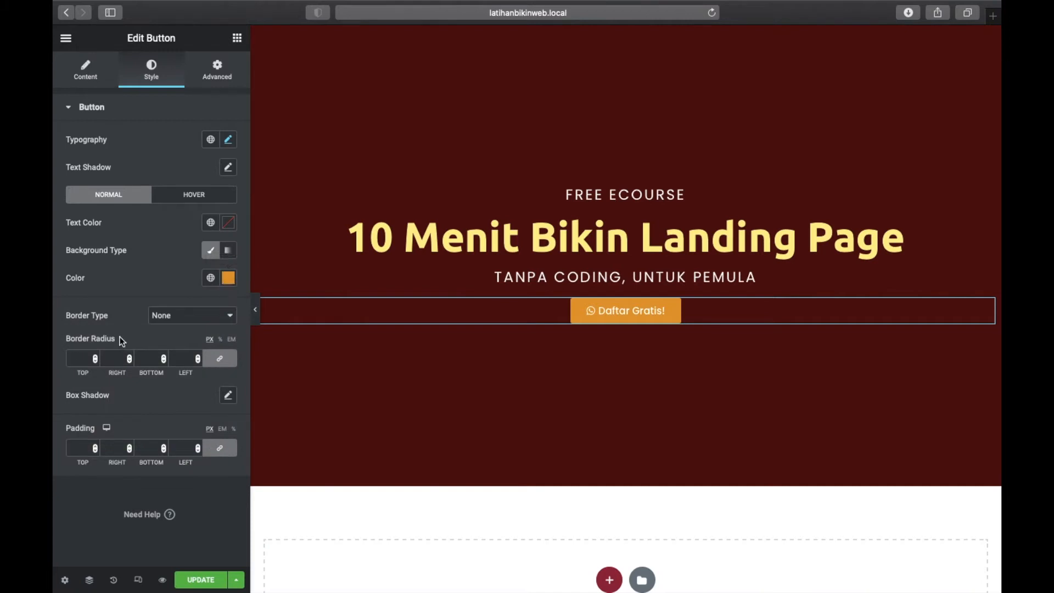
pyautogui.click(84, 363)
pyautogui.write('100')
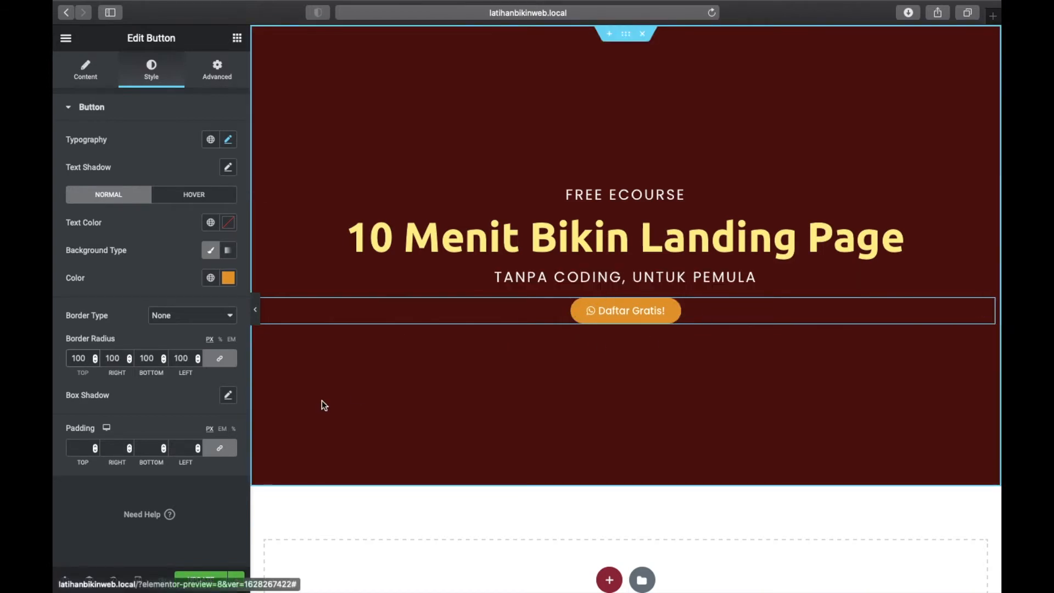
# Unlink the button's margin values and set the top margin to 35 px with the other sides at 0, and preview the page
pyautogui.click(223, 71)
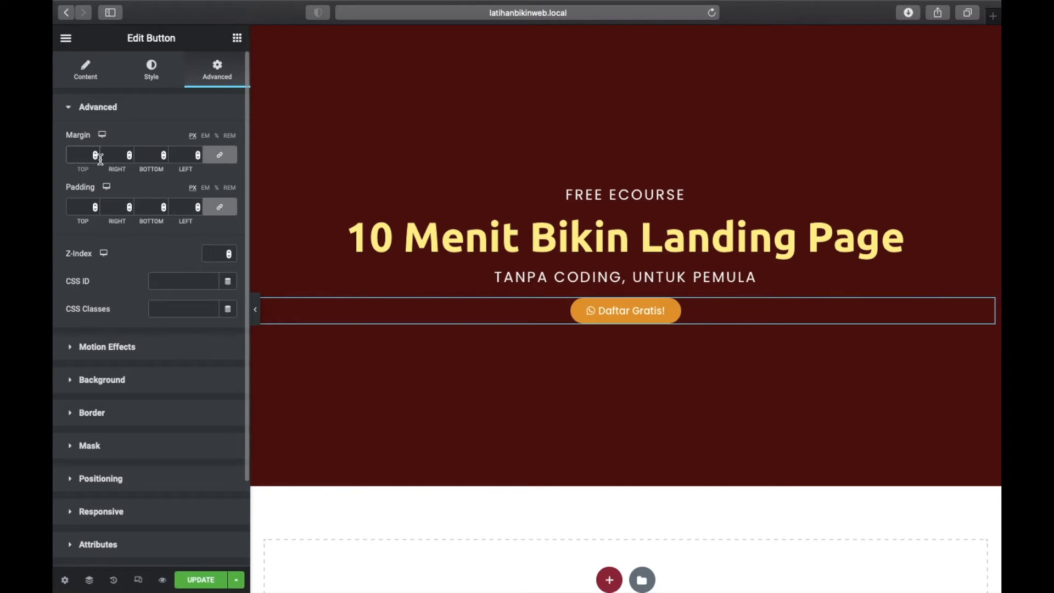
pyautogui.write('20')
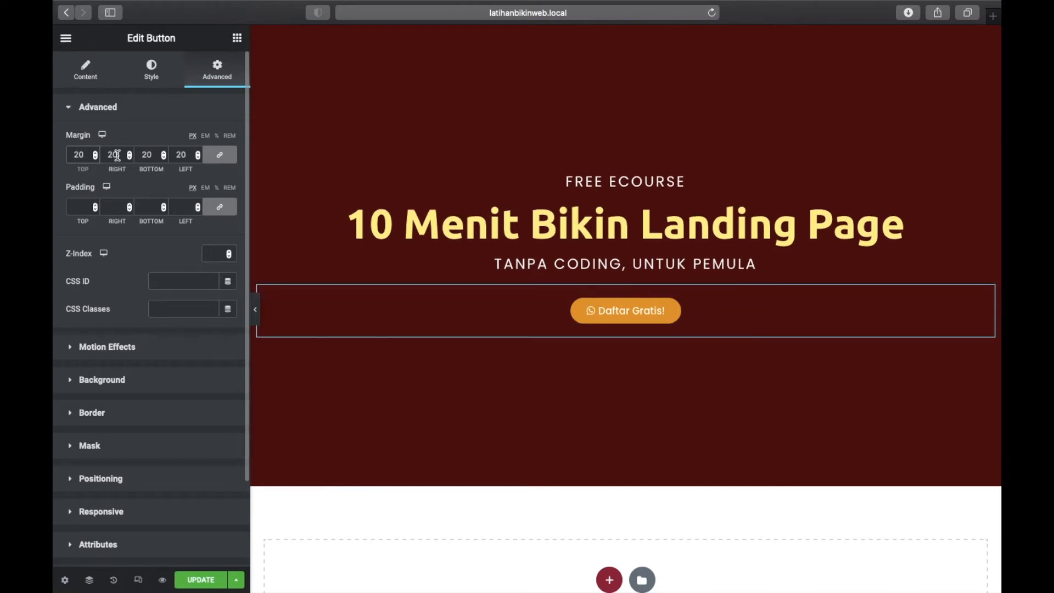
pyautogui.press('BackSpace')
pyautogui.press('BackSpace')
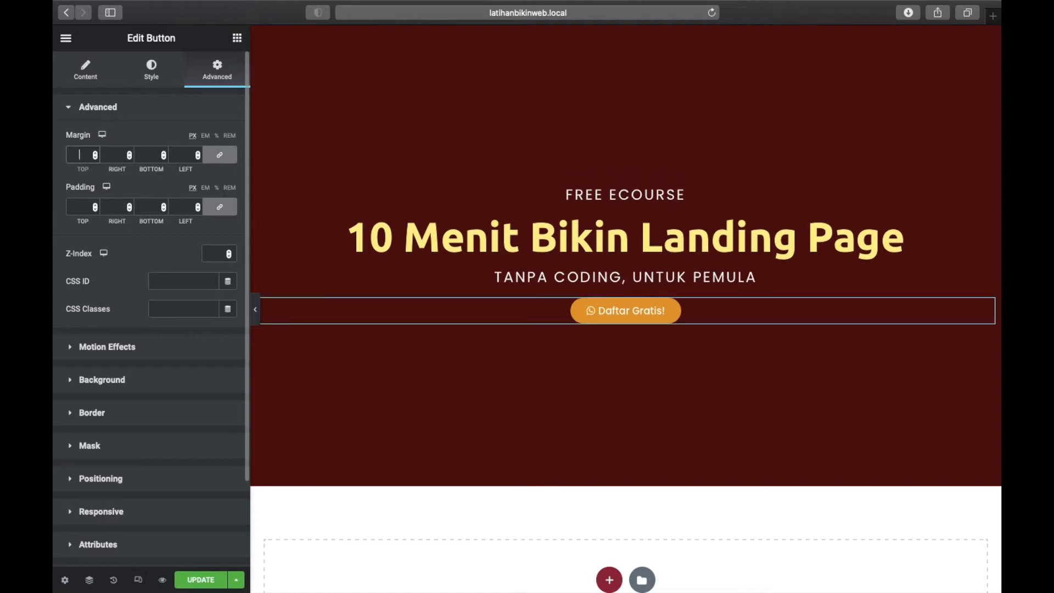
pyautogui.write('0')
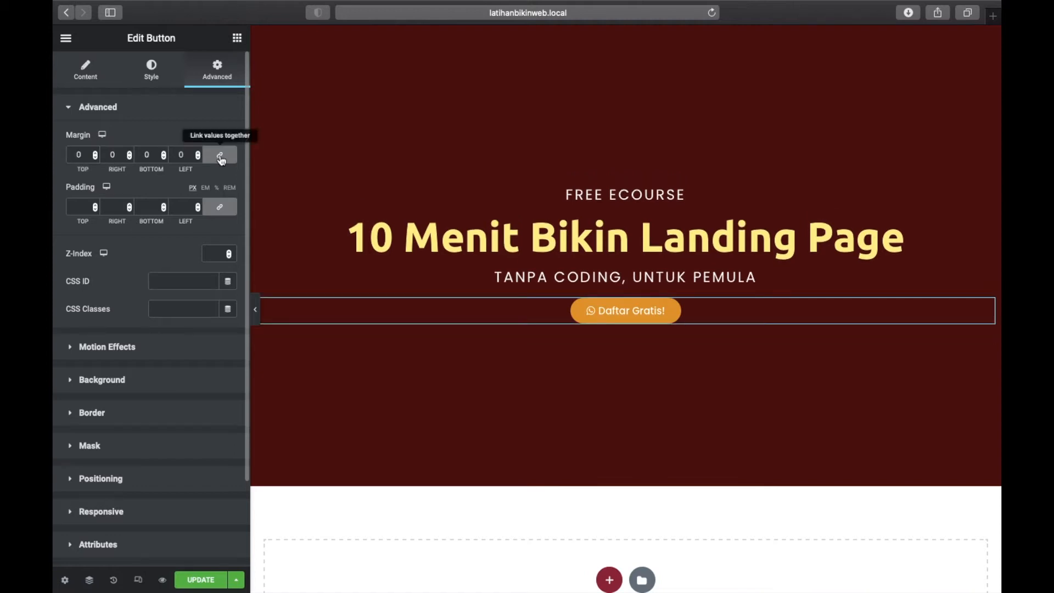
pyautogui.click(221, 158)
pyautogui.click(87, 155)
pyautogui.write('35')
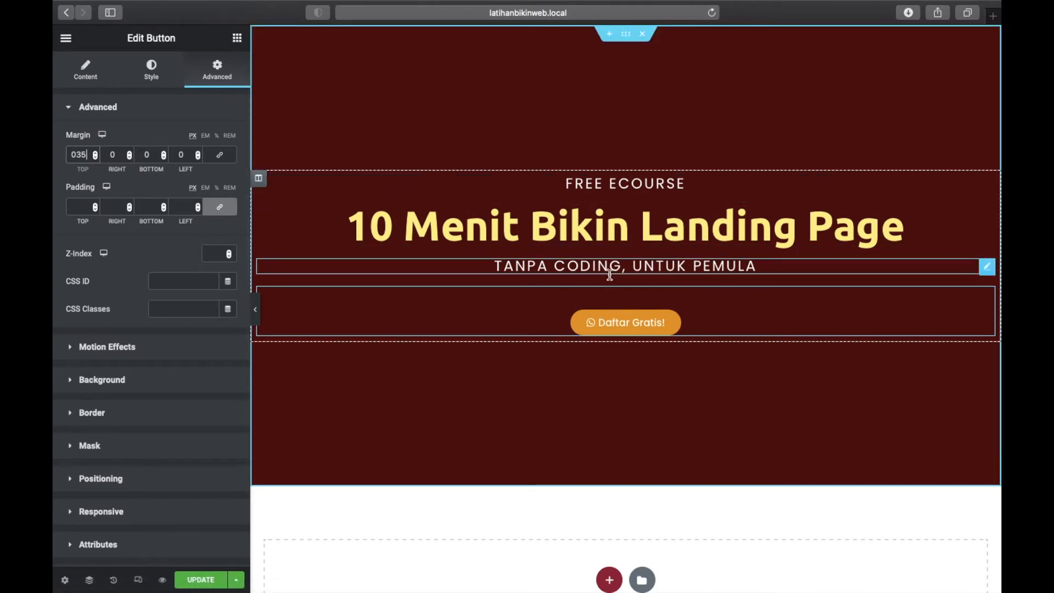
pyautogui.click(256, 318)
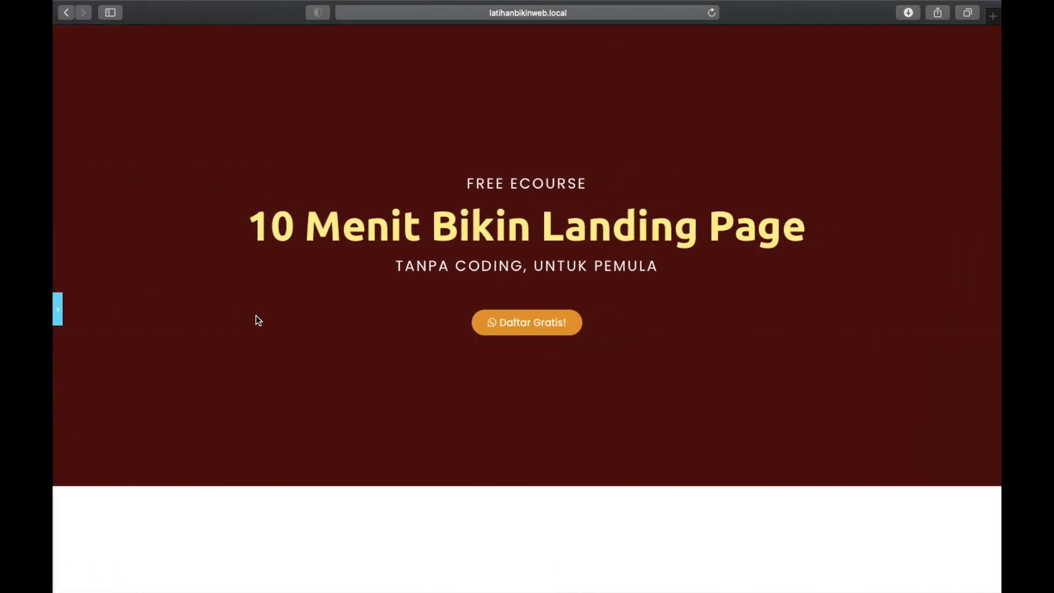
pyautogui.click(59, 311)
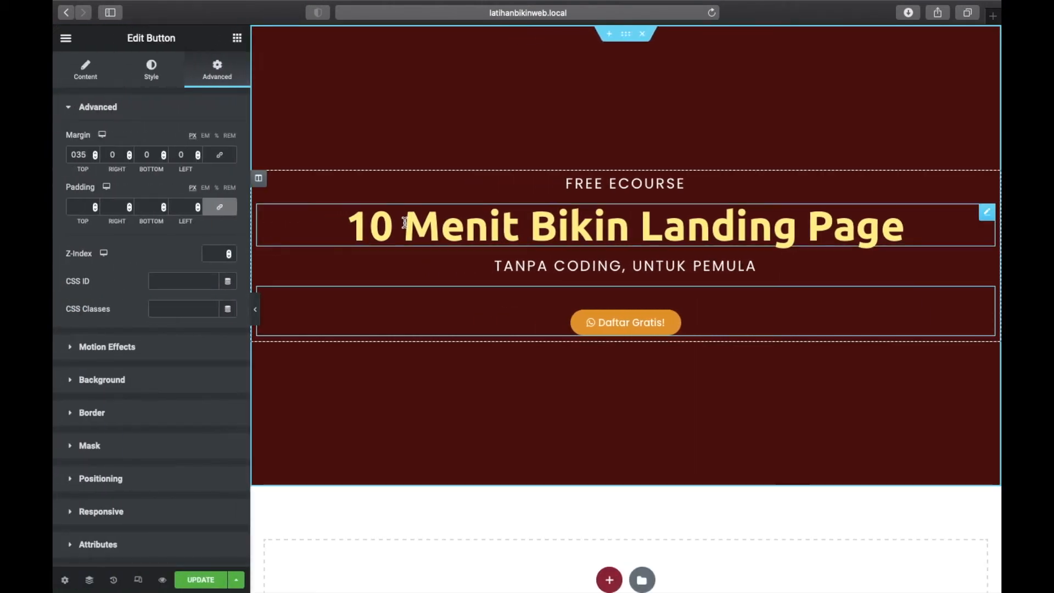
# Set the "10 Menit Bikin Landing Page" heading's font size to 73 px and transform it to uppercase
pyautogui.click(405, 224)
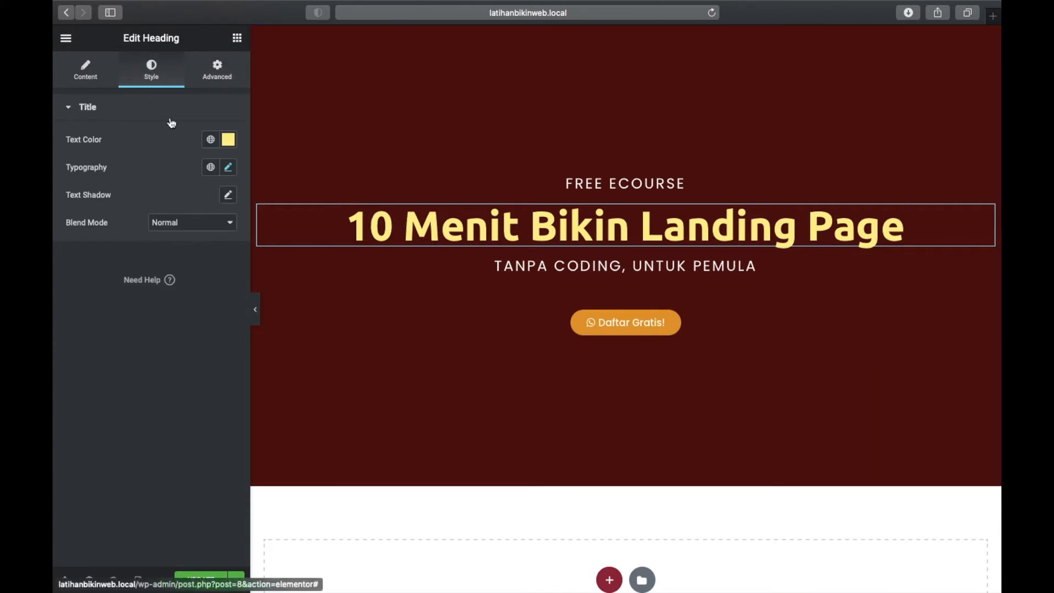
pyautogui.click(229, 168)
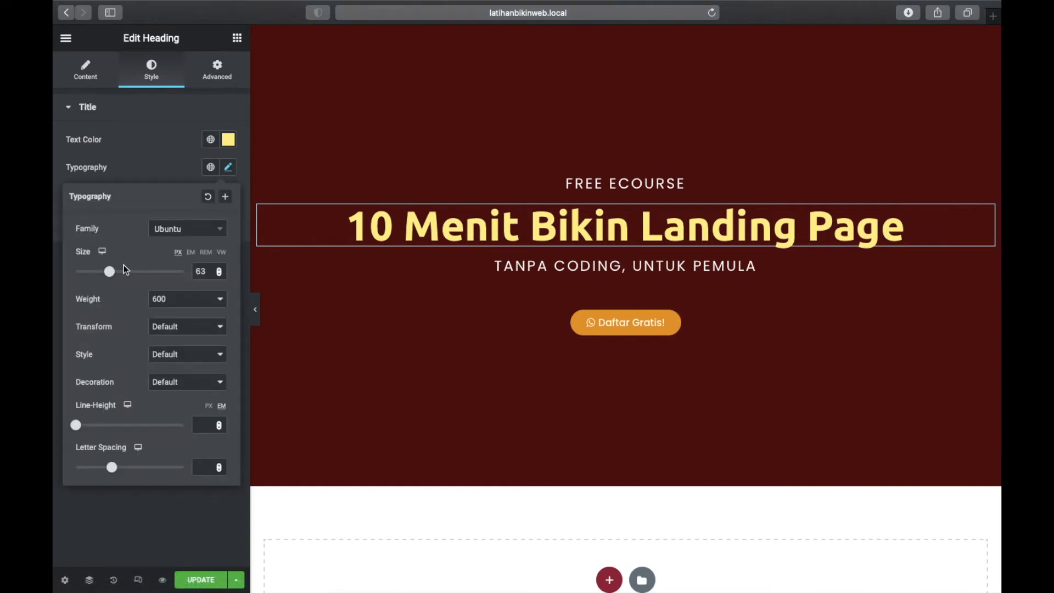
pyautogui.moveTo(110, 275); pyautogui.dragTo(116, 275)
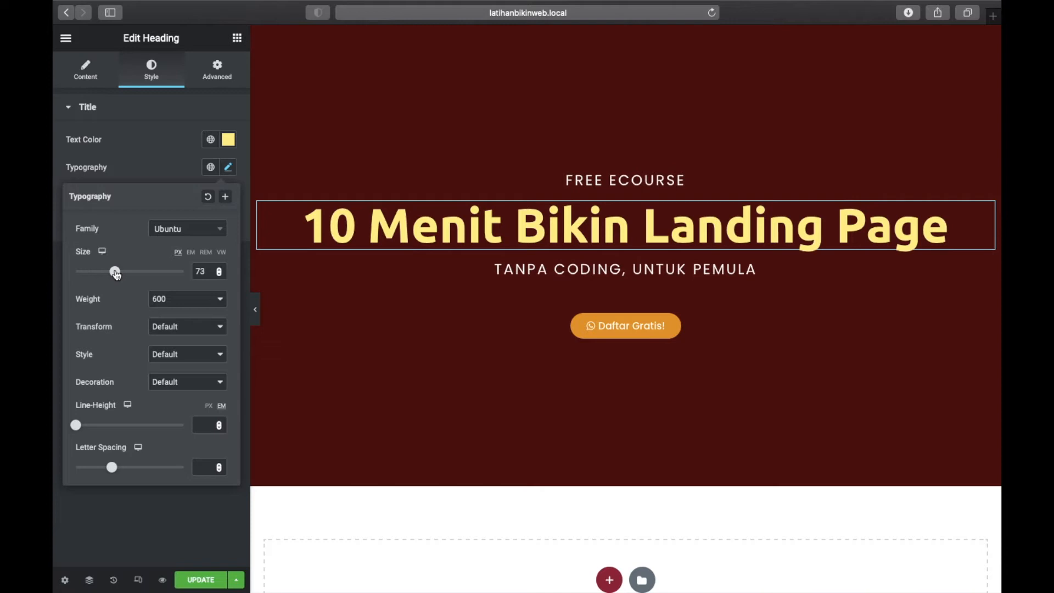
pyautogui.click(173, 329)
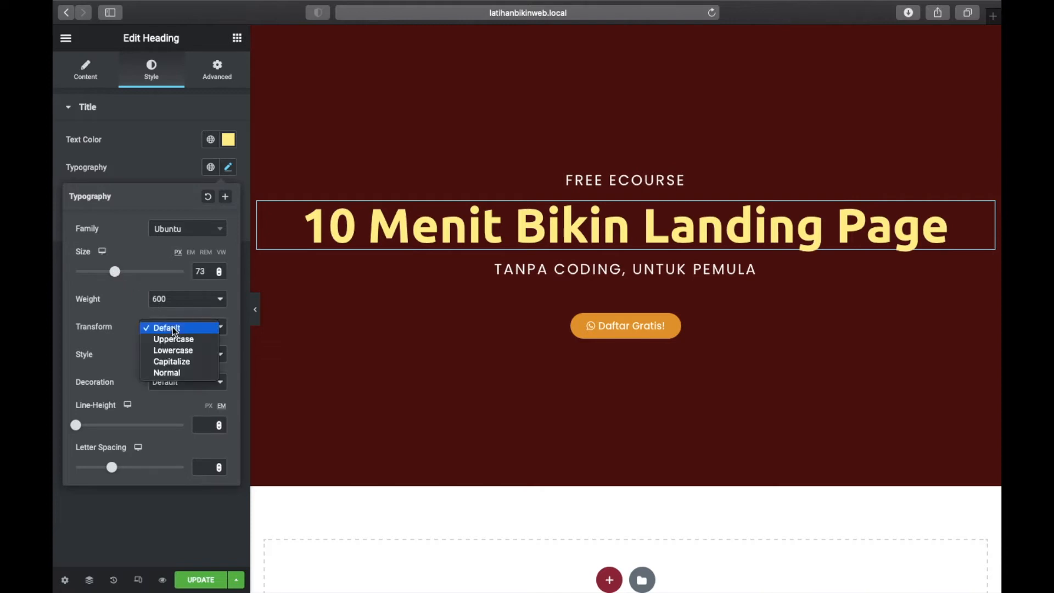
pyautogui.click(173, 340)
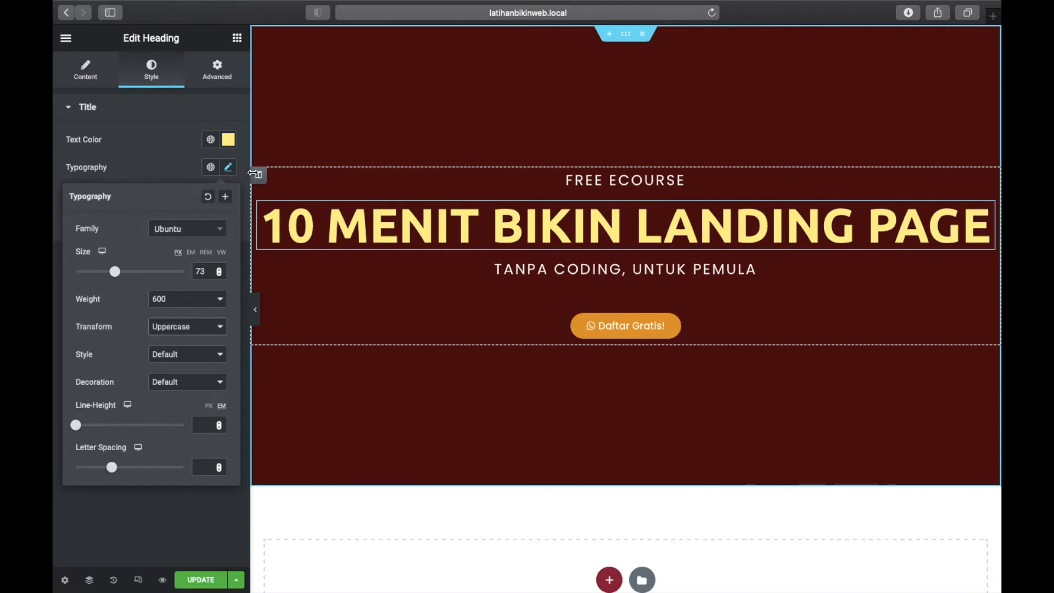
# Add an Image widget above the "Free Ecourse" heading and open the media selection for it
pyautogui.click(237, 40)
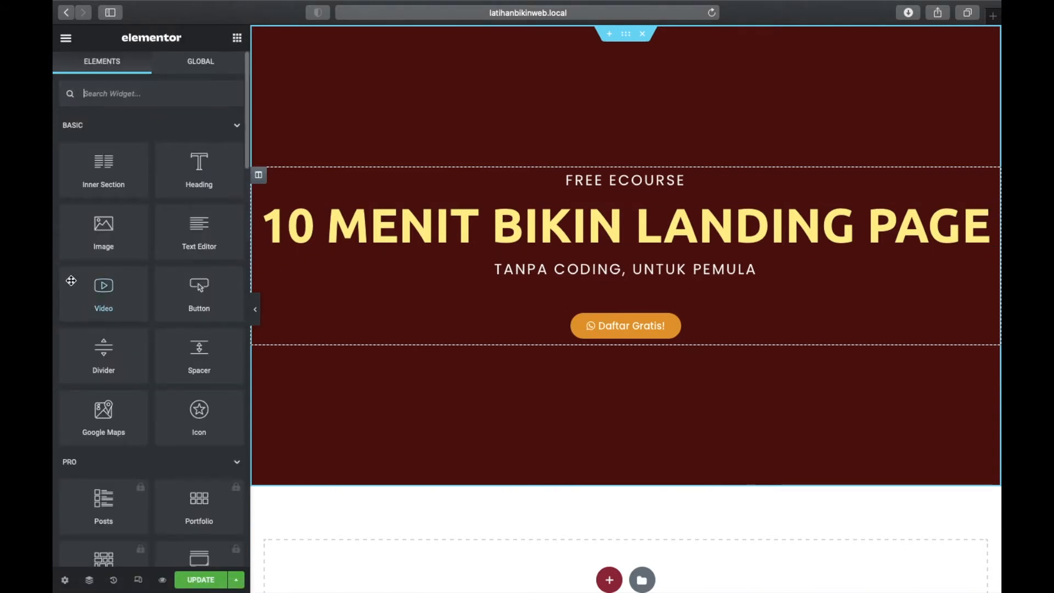
pyautogui.moveTo(102, 242); pyautogui.dragTo(601, 174)
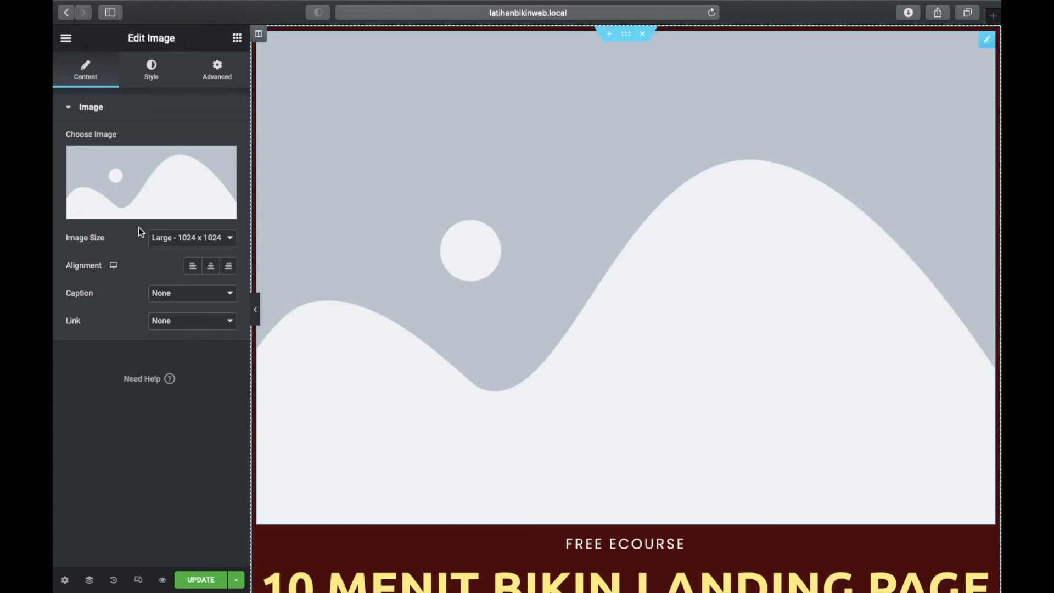
pyautogui.moveTo(123, 195)
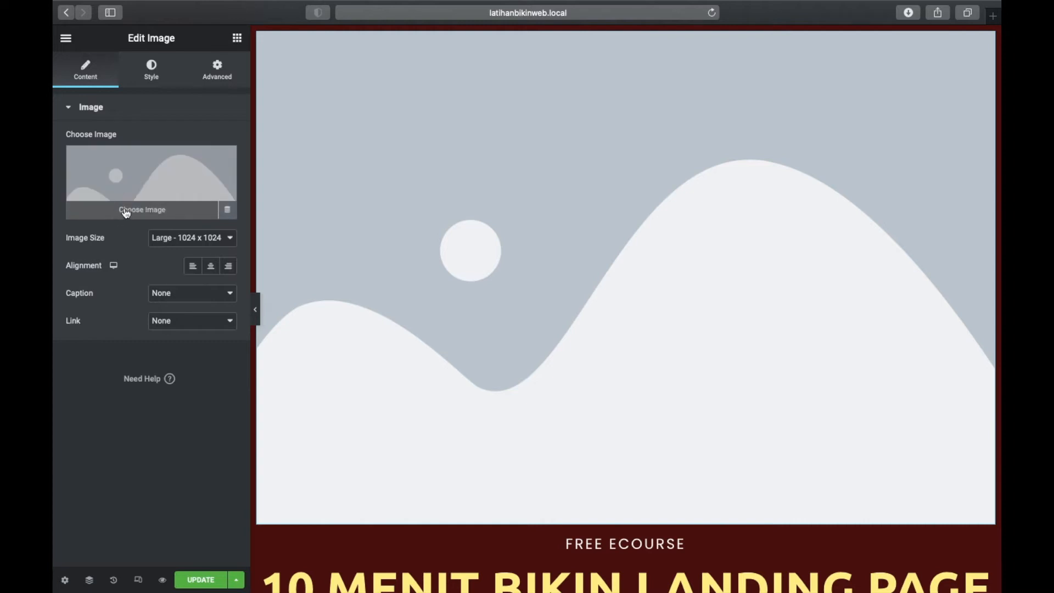
pyautogui.click(144, 216)
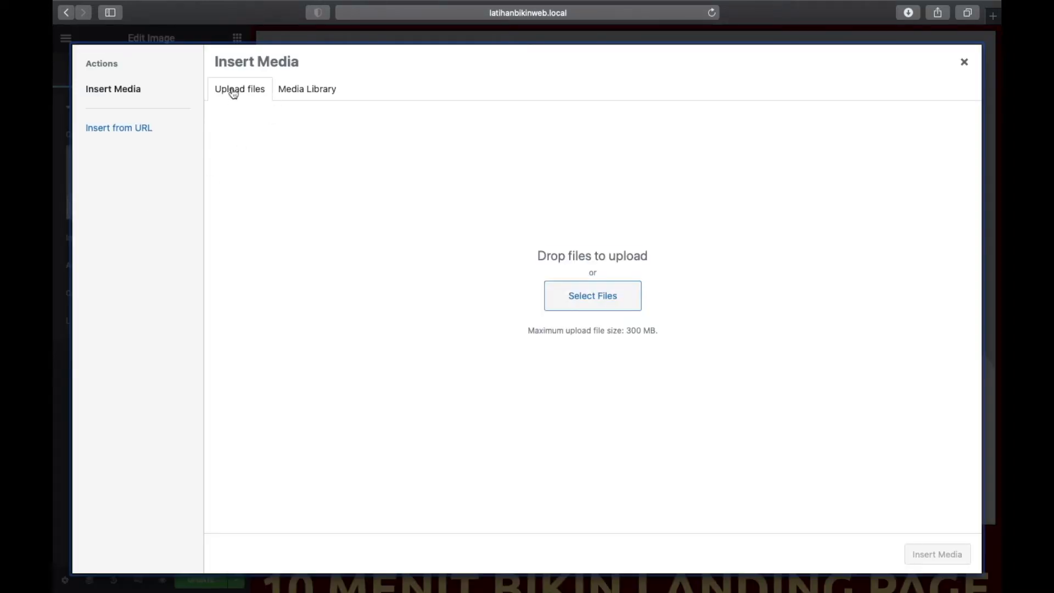
# Upload student-849822_1920.jpg, Typing-bro.png and Uploading-cuate.png from the Bahan-bahan folder, and insert Typing-bro.png into the image widget
pyautogui.click(597, 298)
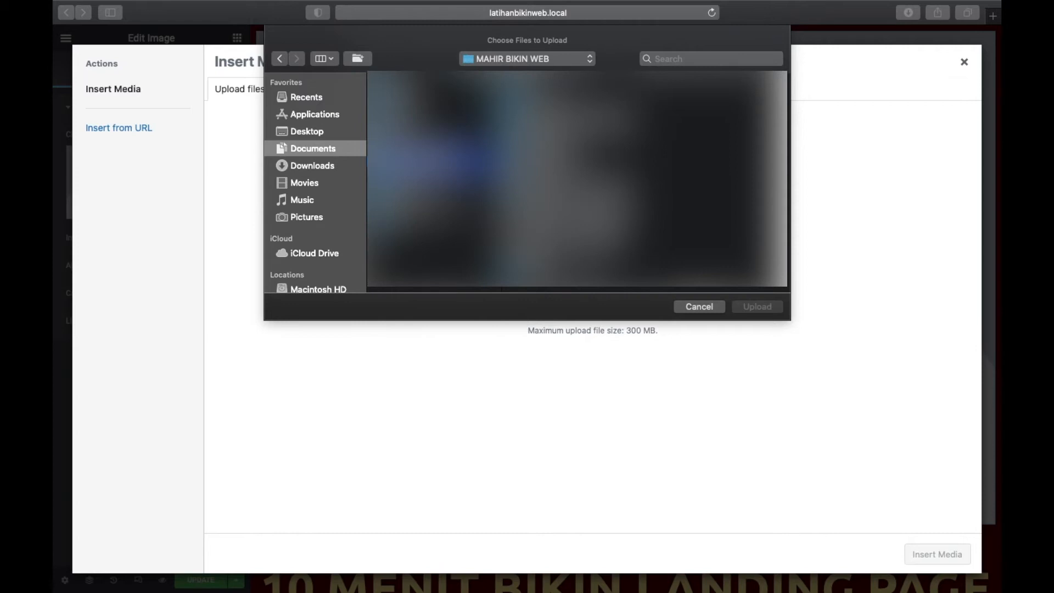
pyautogui.click(690, 103)
pyautogui.keyDown('shift'); pyautogui.click(688, 89); pyautogui.keyUp('shift')
pyautogui.keyDown('shift'); pyautogui.click(687, 79); pyautogui.keyUp('shift')
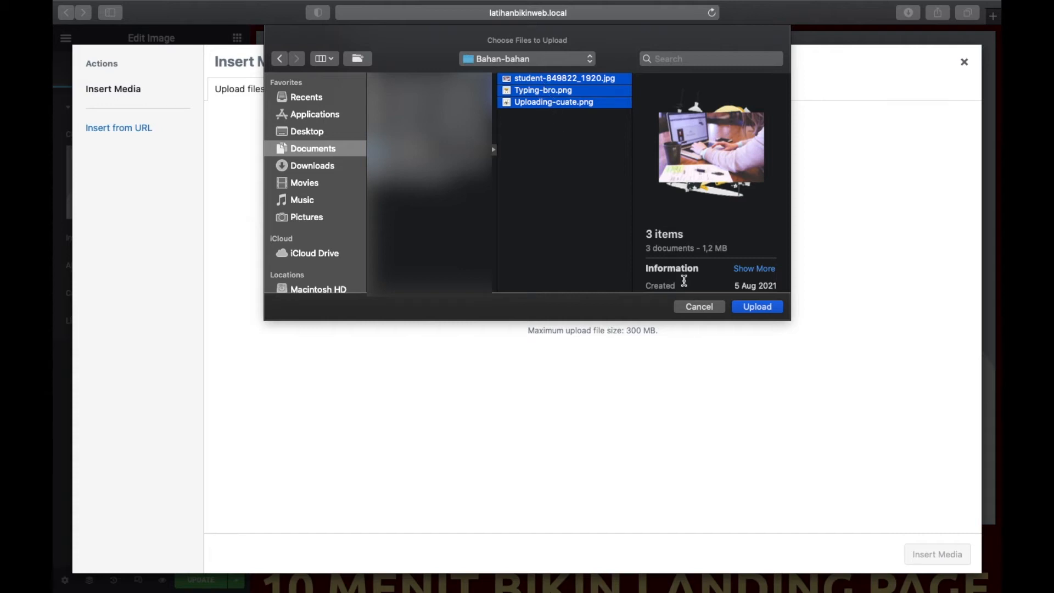
pyautogui.click(756, 306)
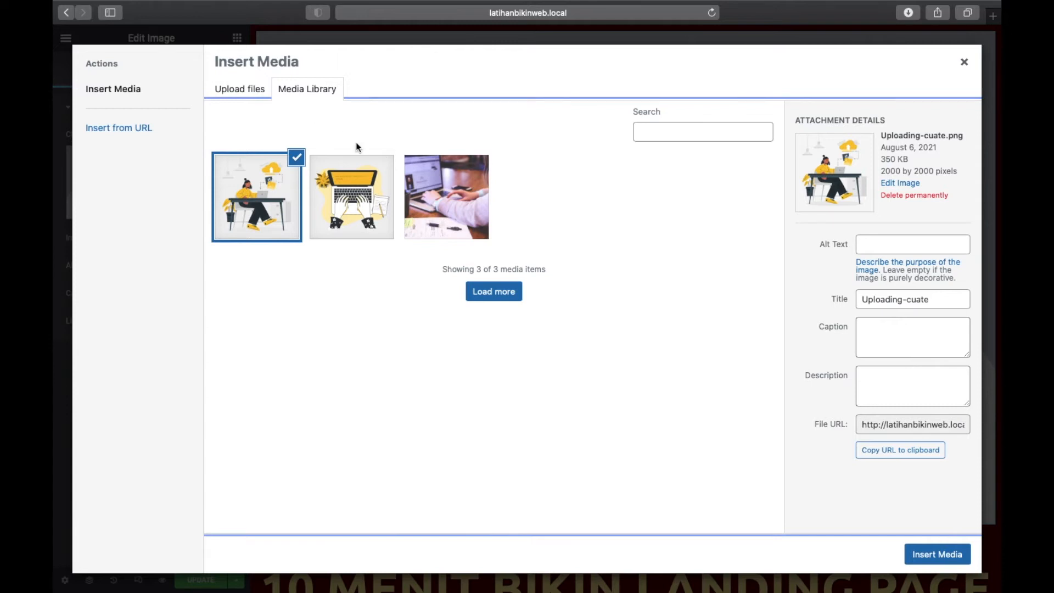
pyautogui.click(358, 191)
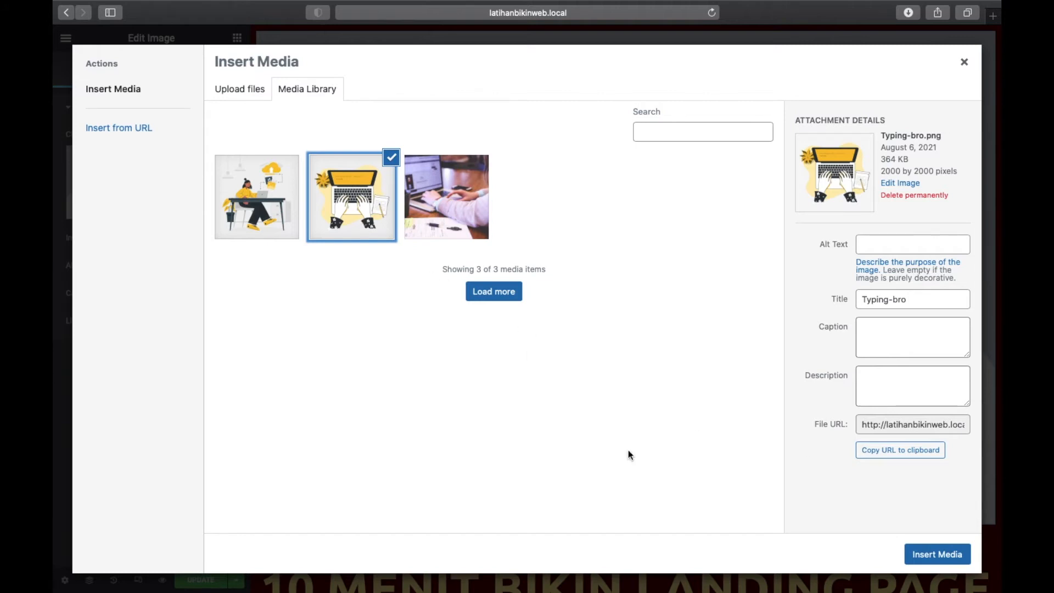
pyautogui.click(929, 556)
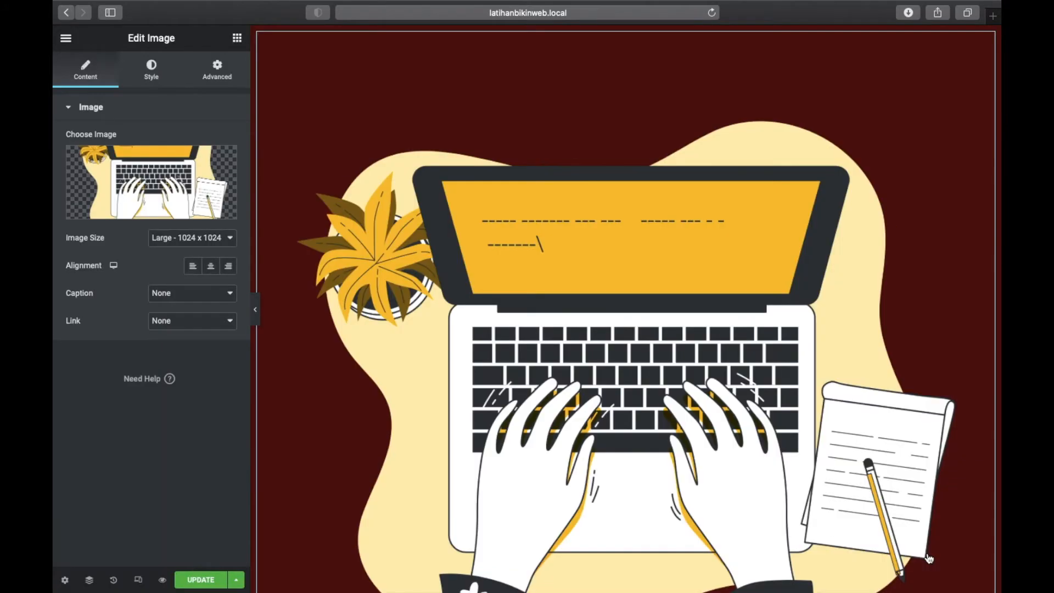
# Change the laptop illustration's image size option to Custom
pyautogui.scroll(-7, 746, 437)
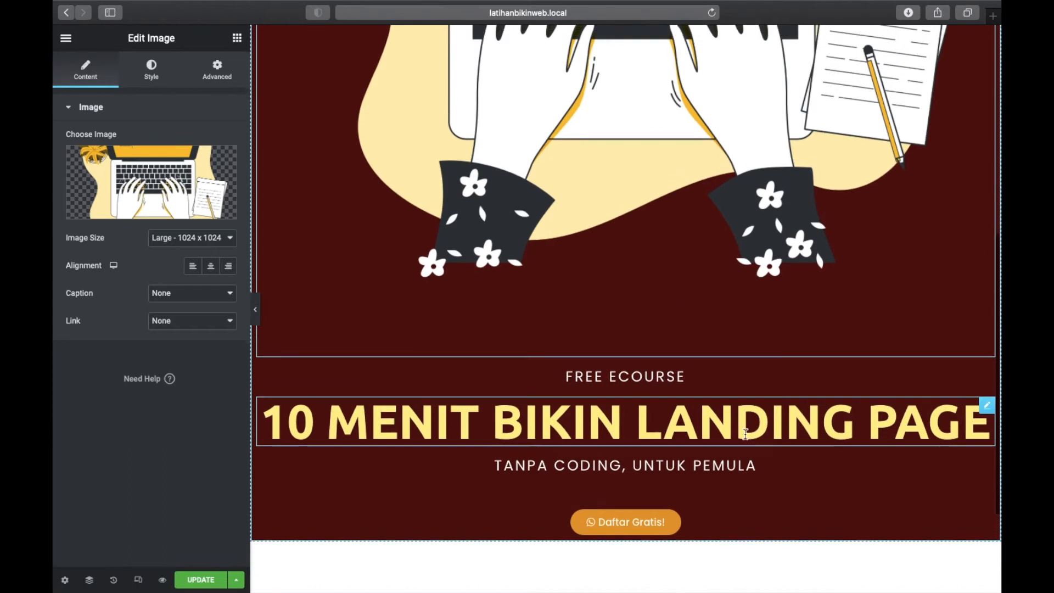
pyautogui.scroll(2, 746, 434)
pyautogui.scroll(4, 745, 428)
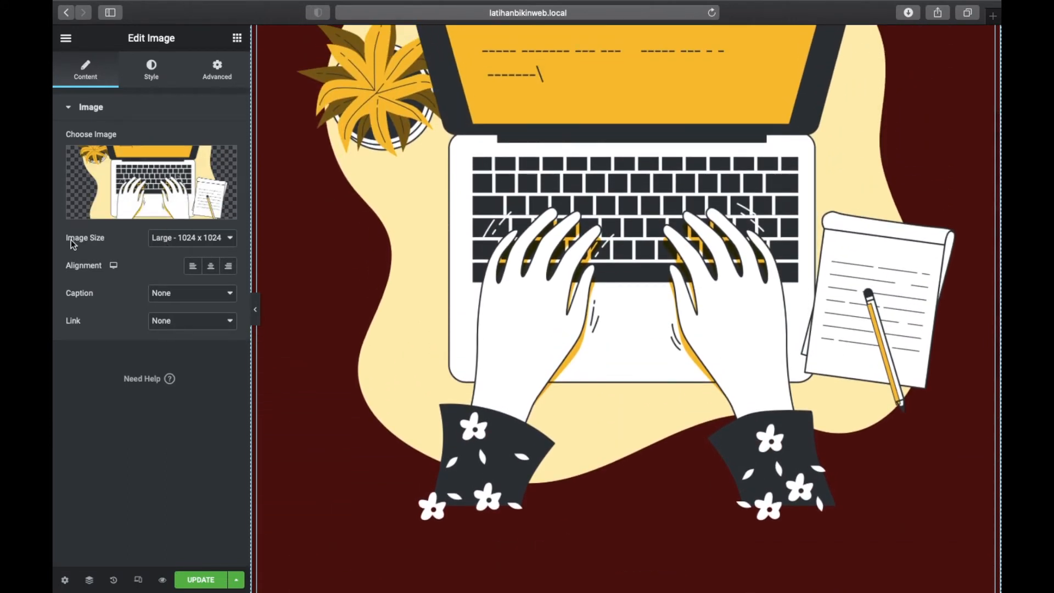
pyautogui.click(171, 240)
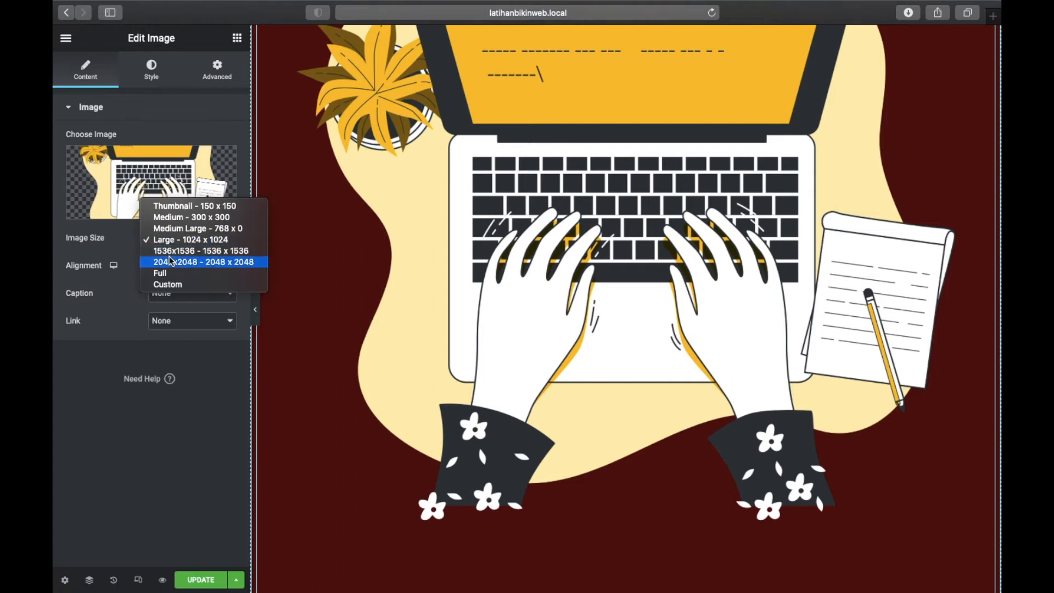
pyautogui.click(168, 284)
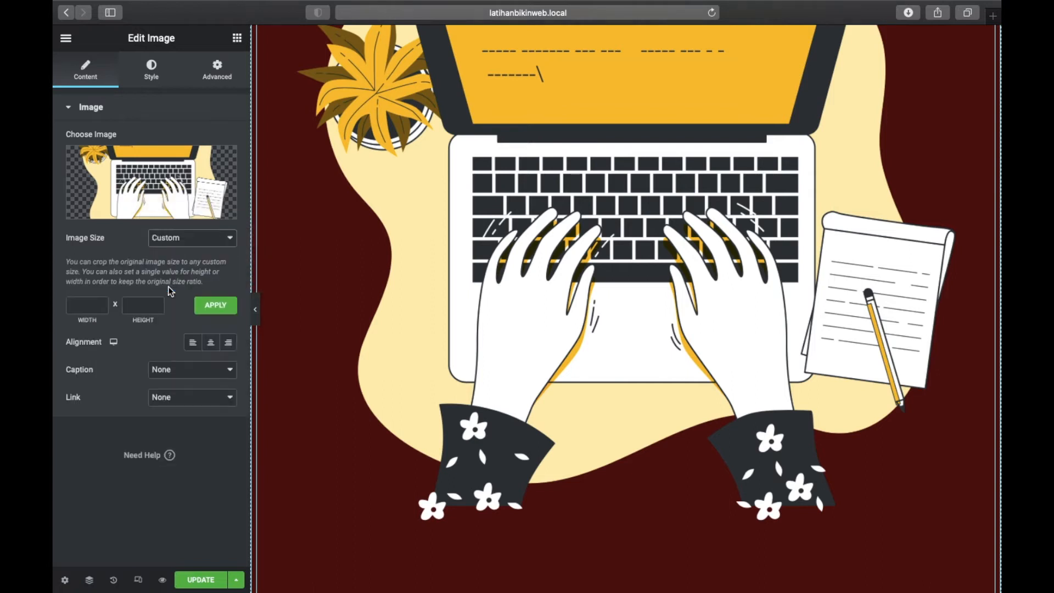
# Set the laptop illustration's width to 12% and preview the page without the editing panel
pyautogui.click(153, 68)
pyautogui.moveTo(69, 157); pyautogui.dragTo(84, 159)
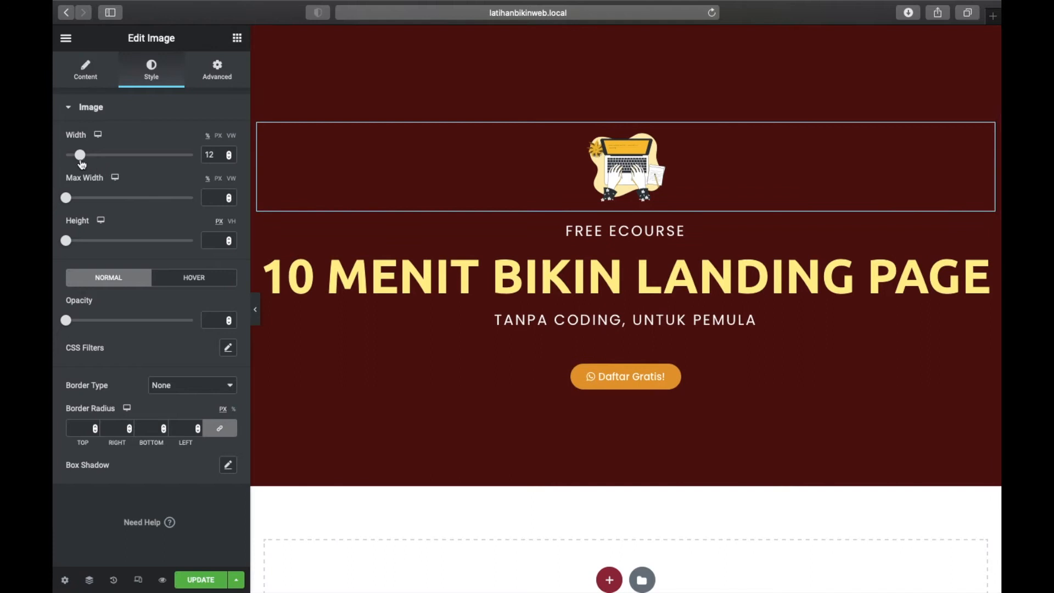
pyautogui.moveTo(80, 159); pyautogui.dragTo(80, 159)
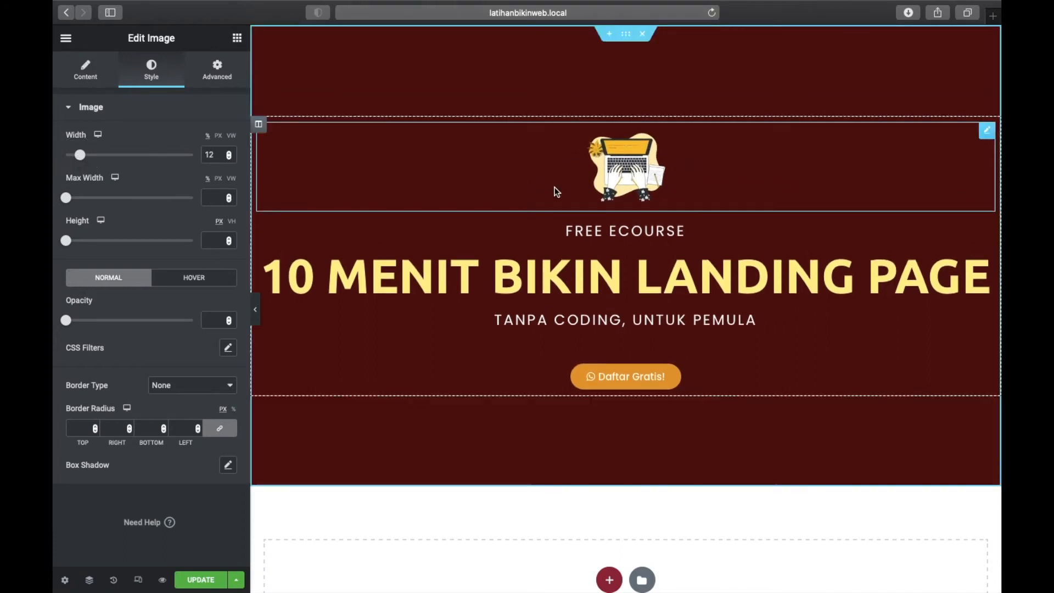
pyautogui.click(256, 309)
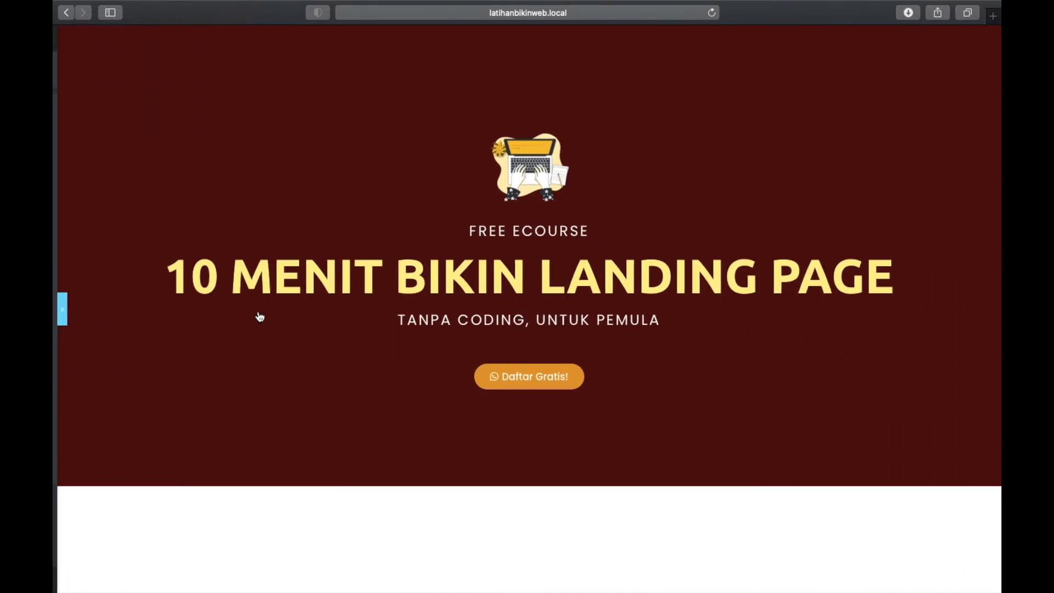
pyautogui.click(58, 309)
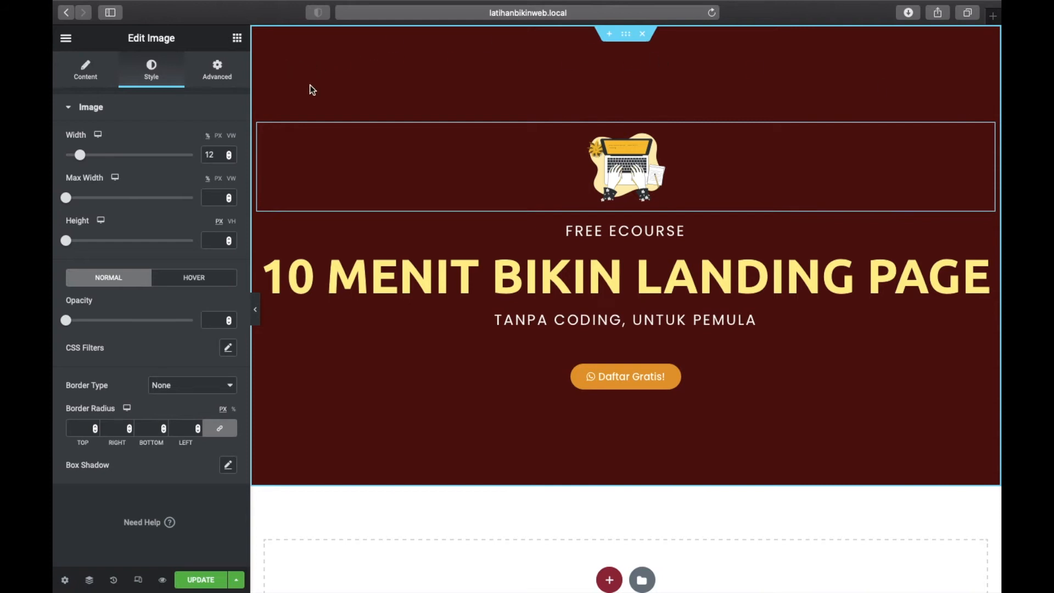
# Give the hero section the background image student-849822_1920.jpg and set the background size to Cover
pyautogui.click(627, 35)
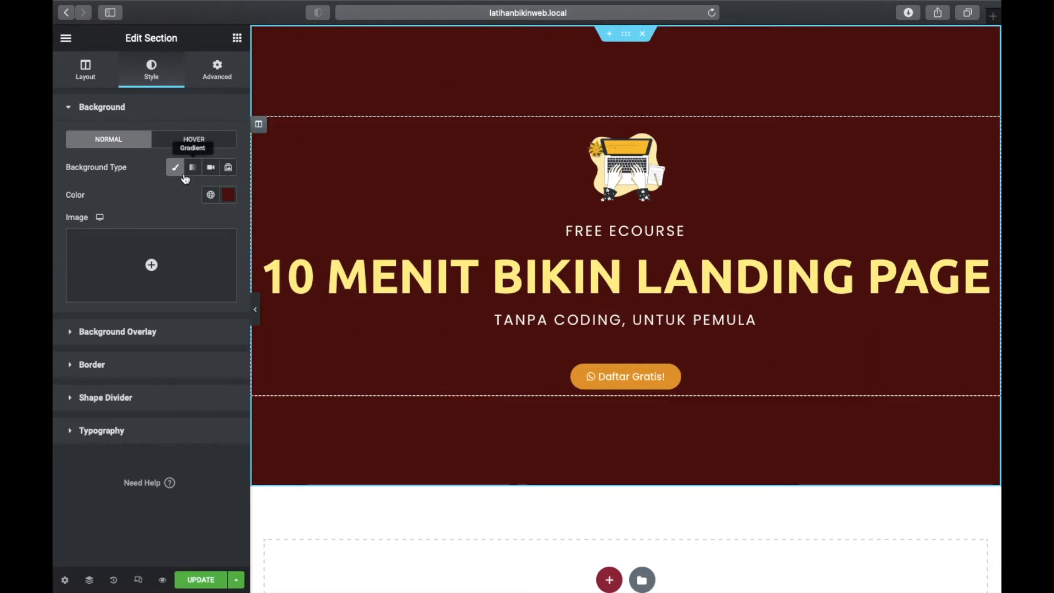
pyautogui.moveTo(127, 274)
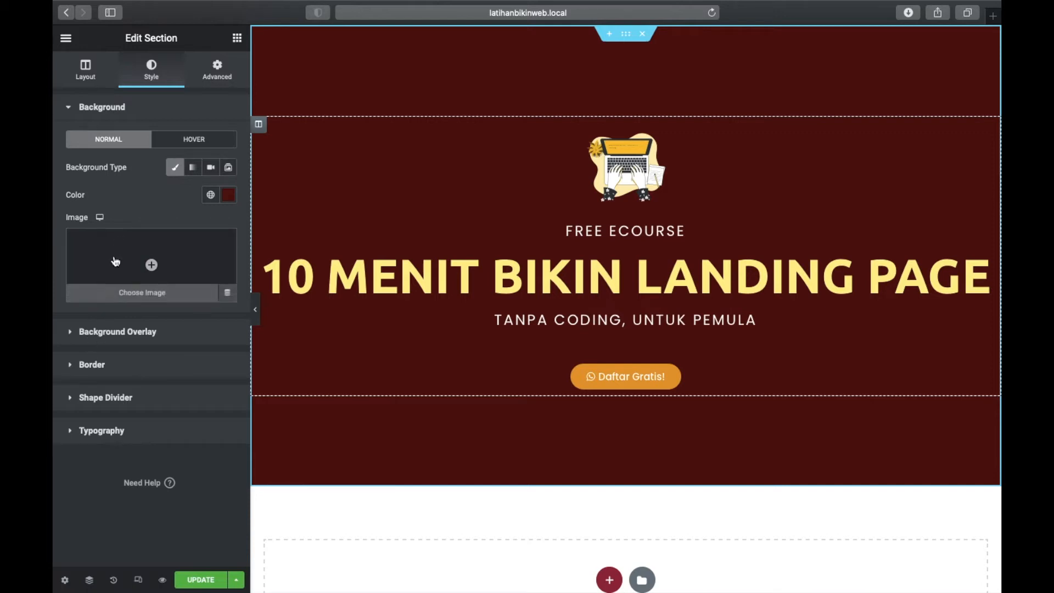
pyautogui.click(136, 294)
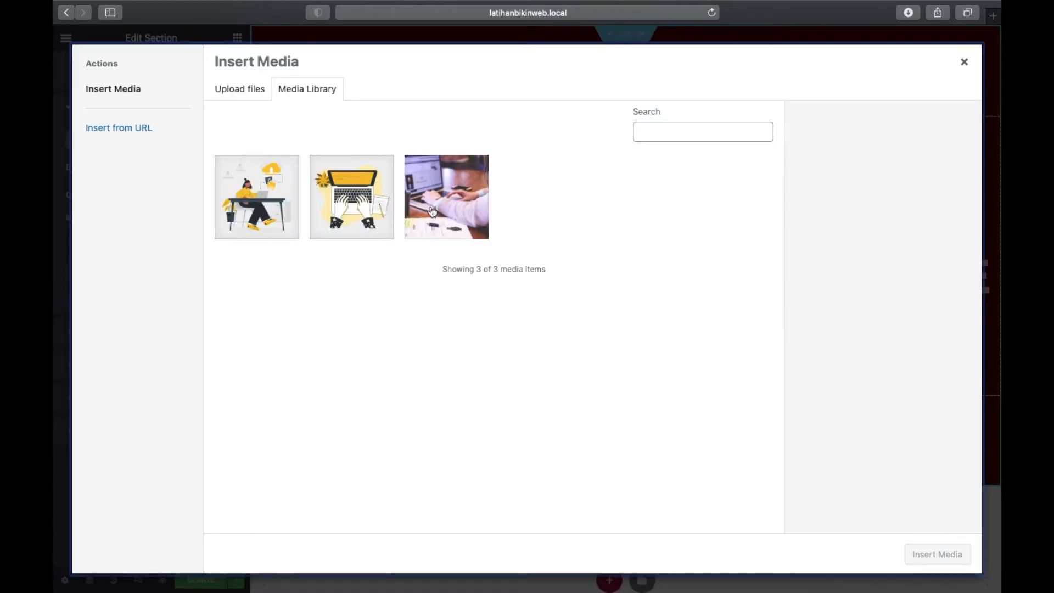
pyautogui.click(444, 192)
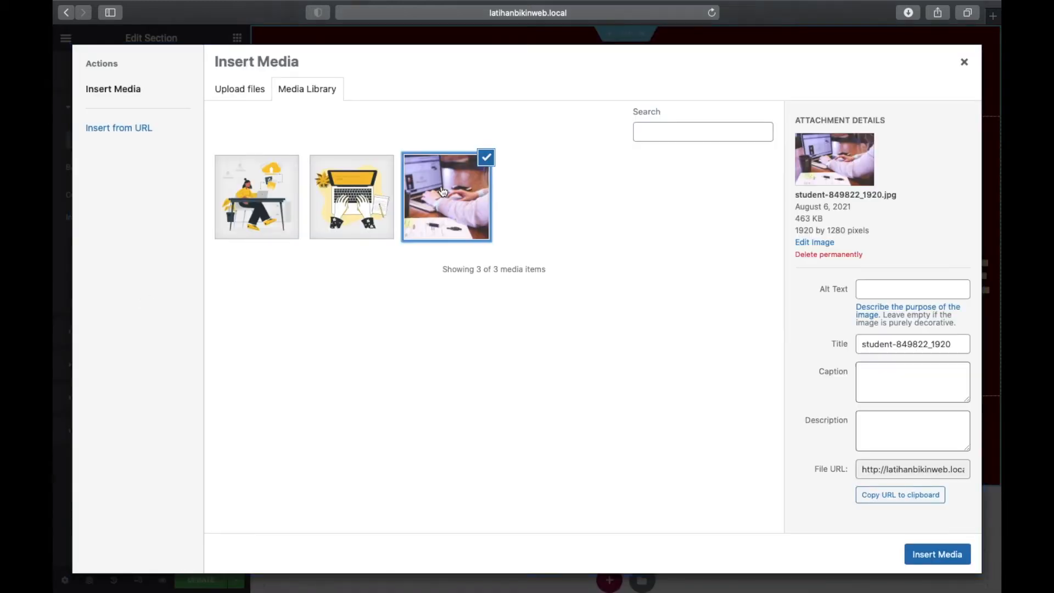
pyautogui.click(938, 555)
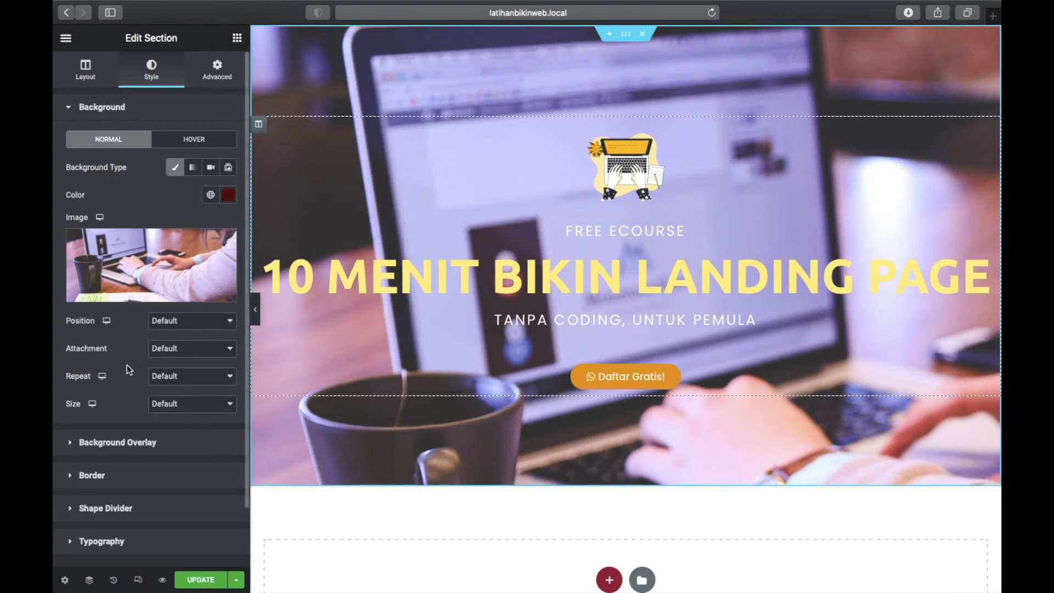
pyautogui.click(165, 405)
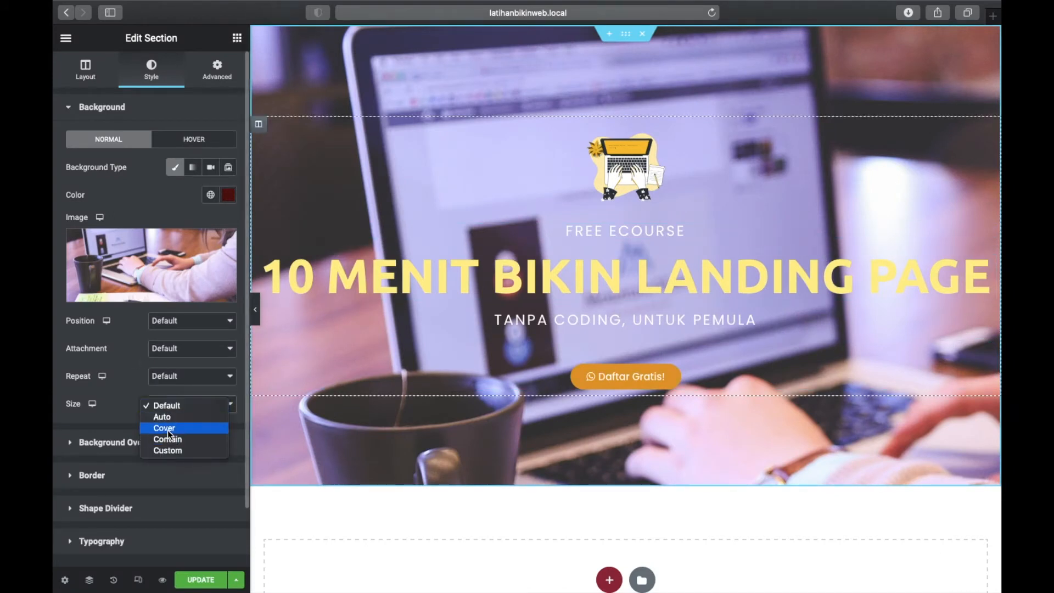
pyautogui.click(164, 428)
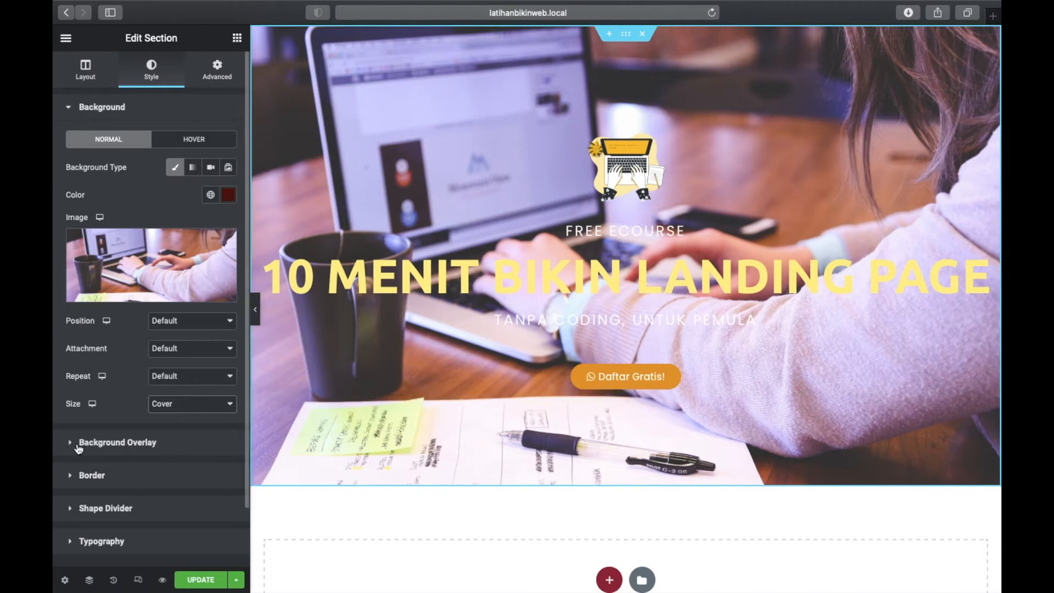
# Add a classic background overlay to the hero section in dark red, #520505
pyautogui.click(74, 445)
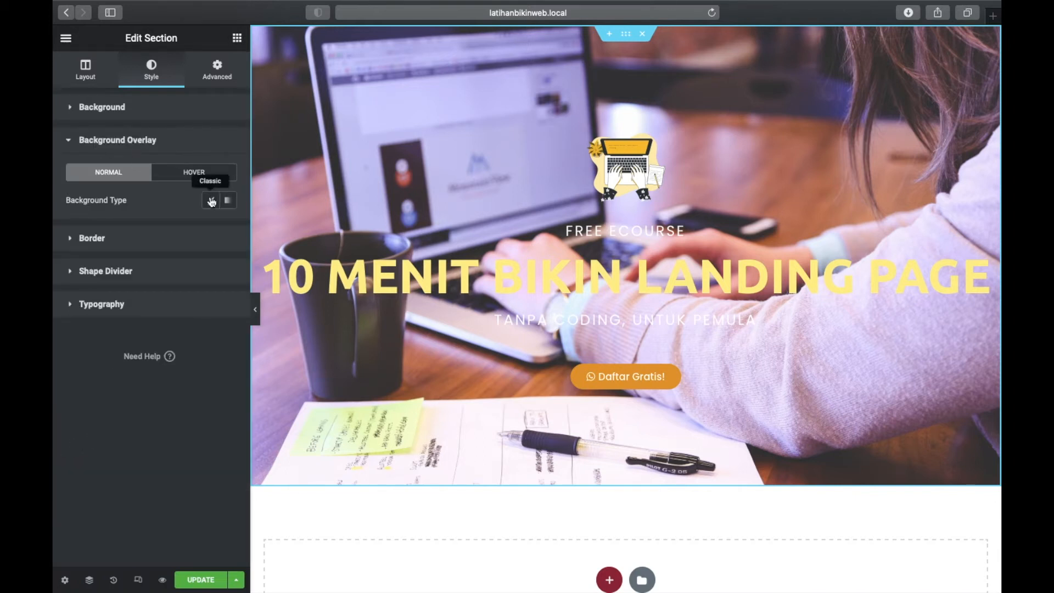
pyautogui.click(211, 202)
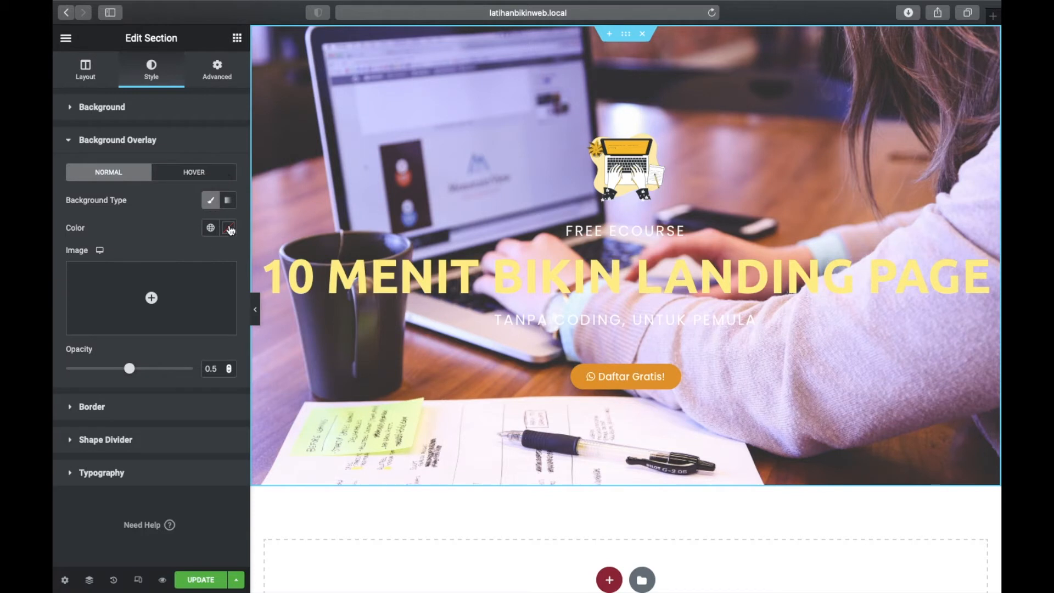
pyautogui.click(229, 228)
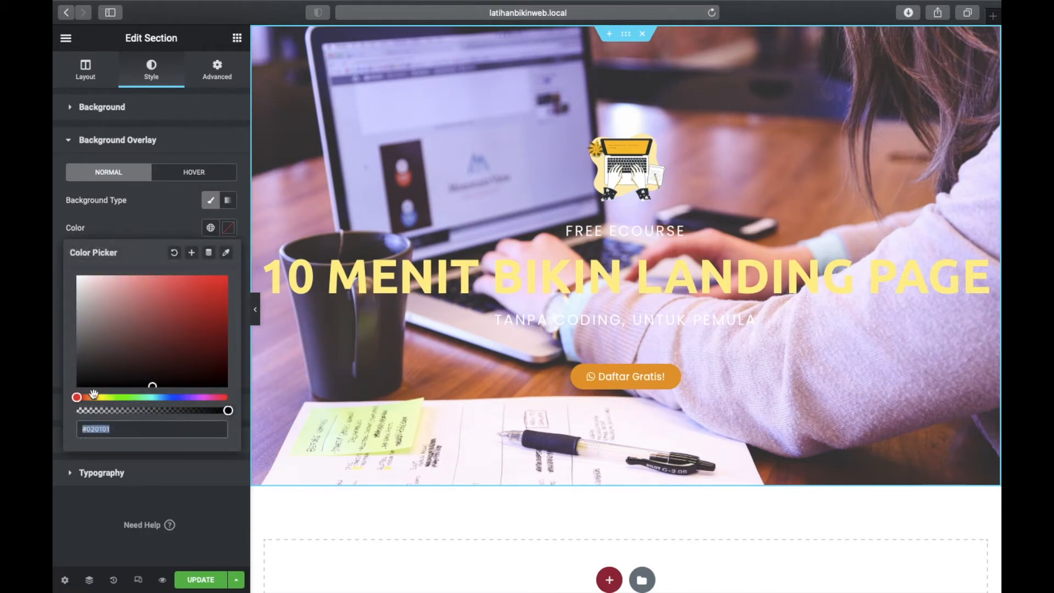
pyautogui.moveTo(153, 385); pyautogui.dragTo(220, 352)
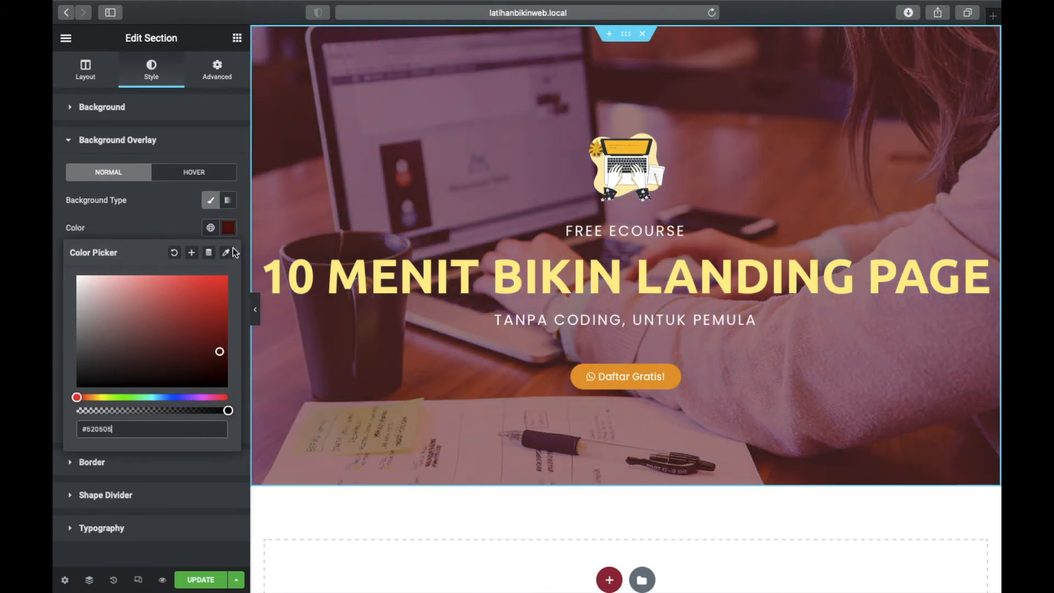
pyautogui.click(227, 228)
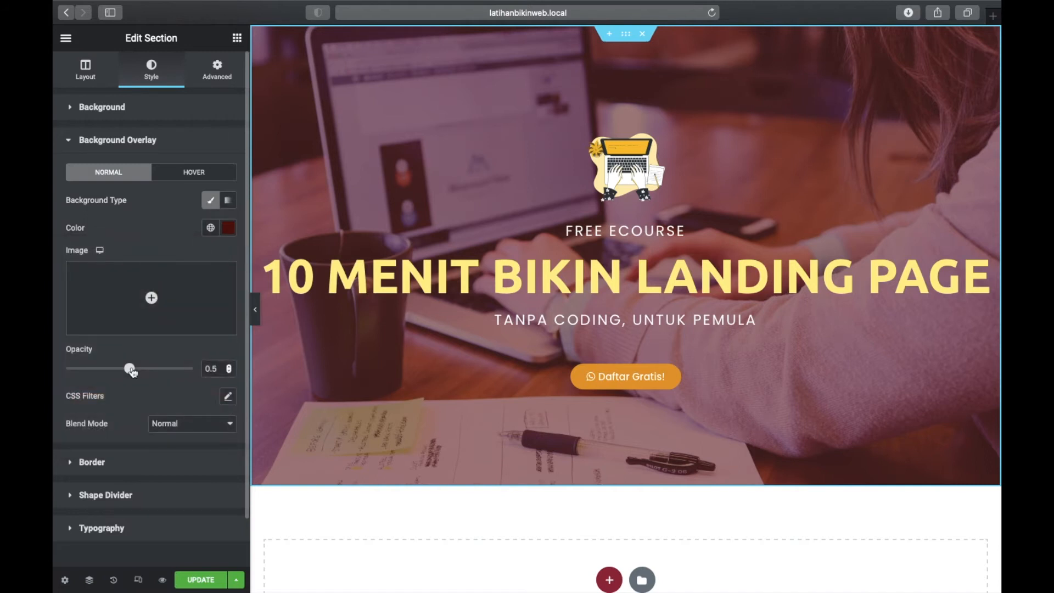
# Raise the hero section's background overlay opacity to 0.86 and preview the page
pyautogui.moveTo(132, 371); pyautogui.dragTo(179, 380)
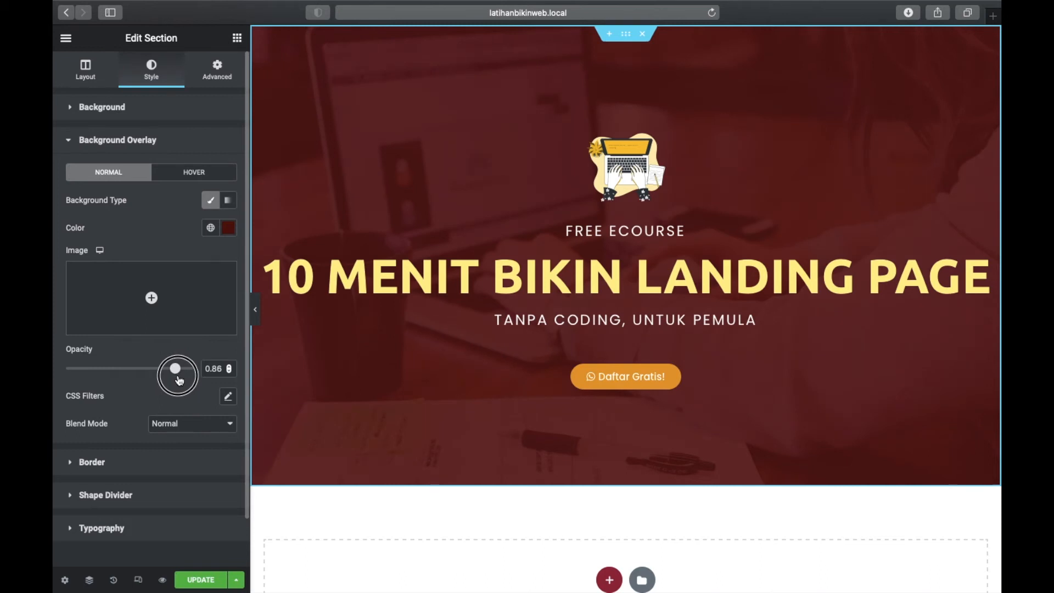
pyautogui.click(256, 309)
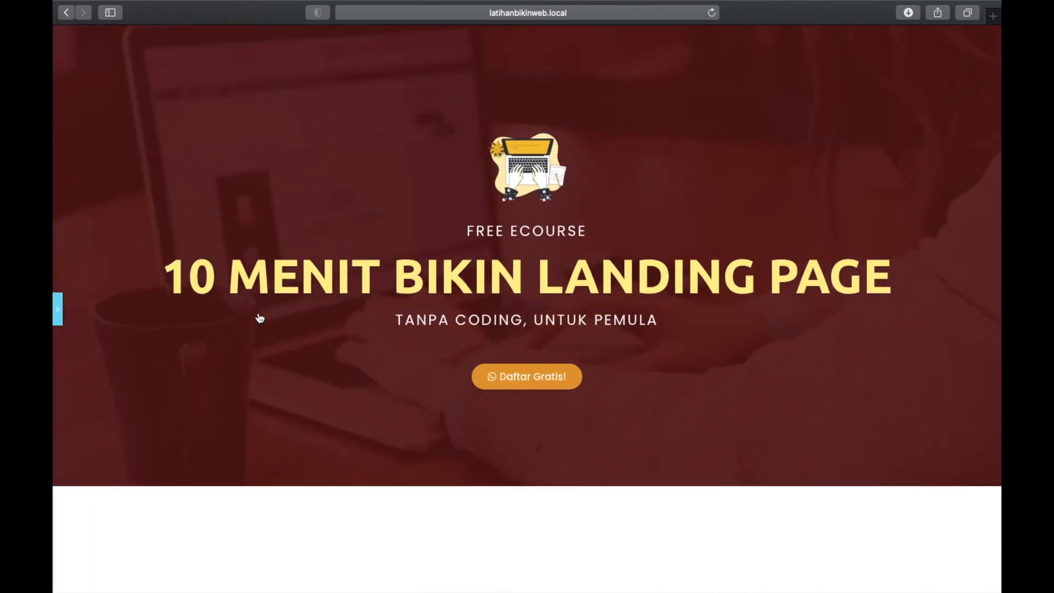
pyautogui.click(57, 312)
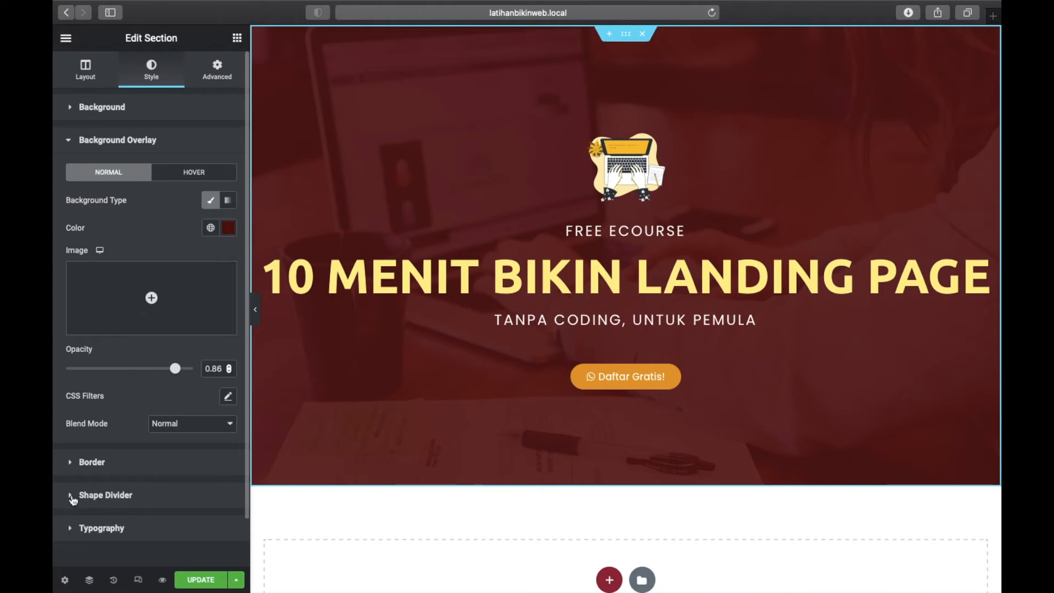
# Add a Clouds shape divider to the bottom edge of the hero section
pyautogui.click(79, 495)
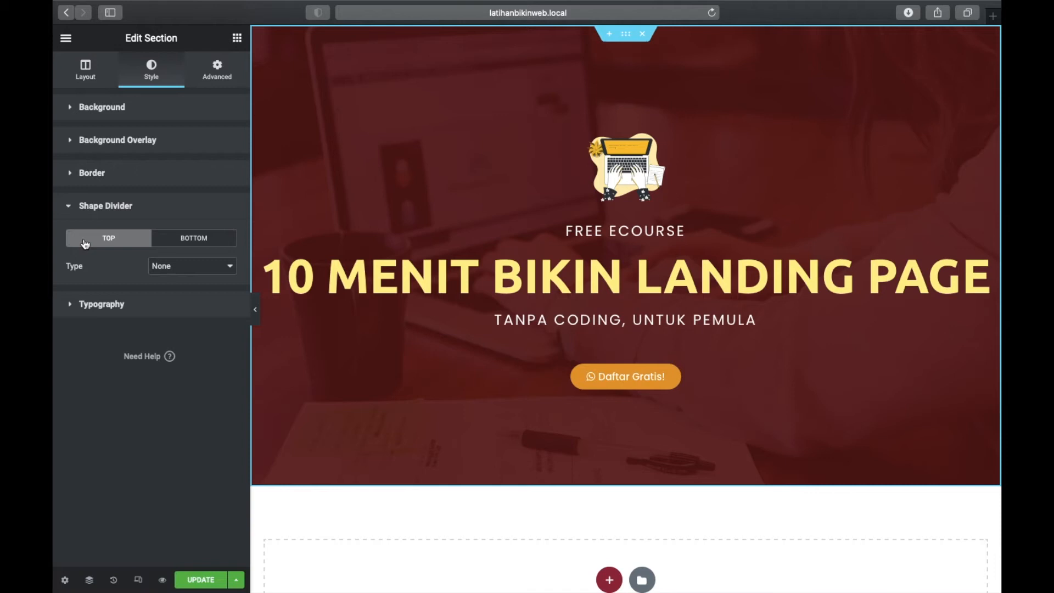
pyautogui.click(198, 241)
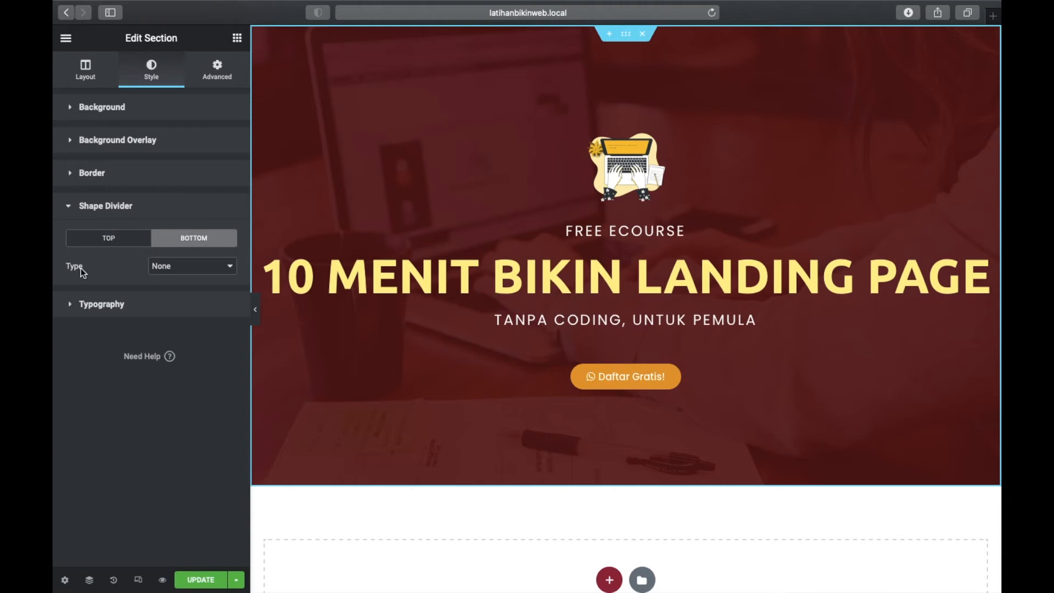
pyautogui.click(180, 266)
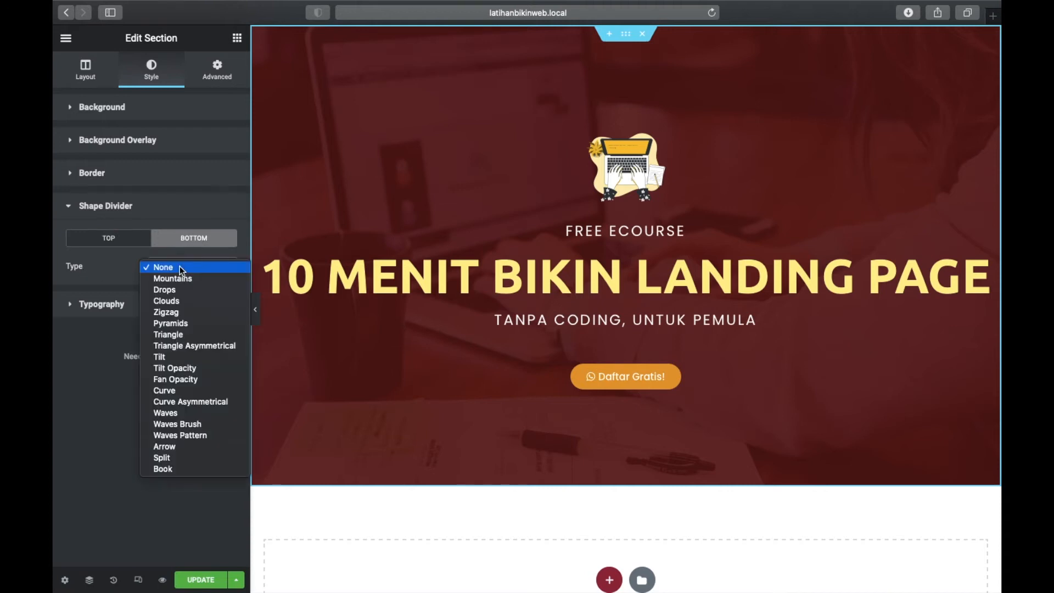
pyautogui.click(160, 302)
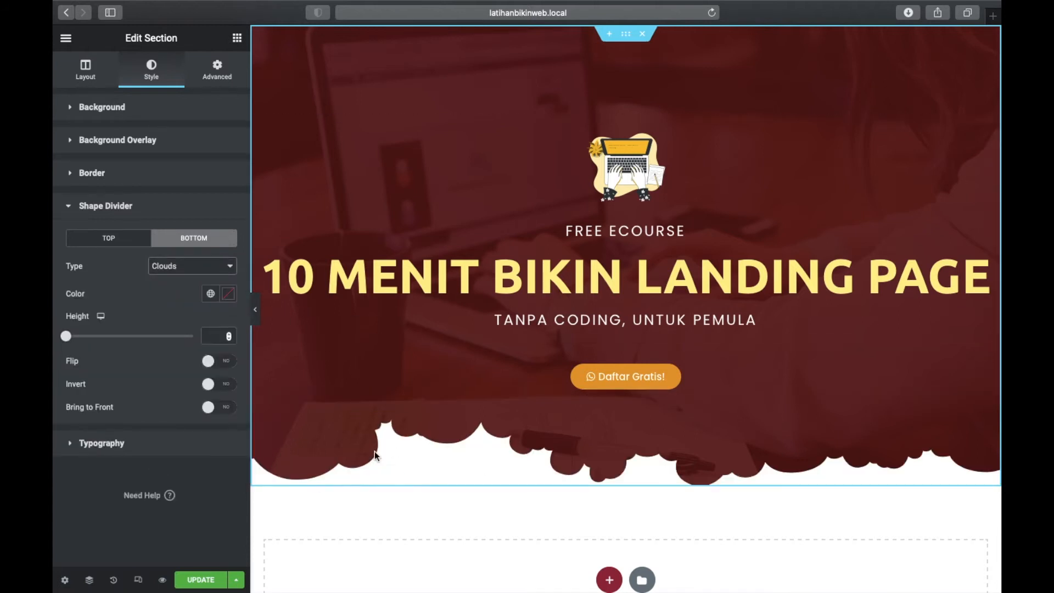
# Try the Mountains shape for the hero's bottom divider, switch back to Clouds and preview the page without the editing panel
pyautogui.click(213, 268)
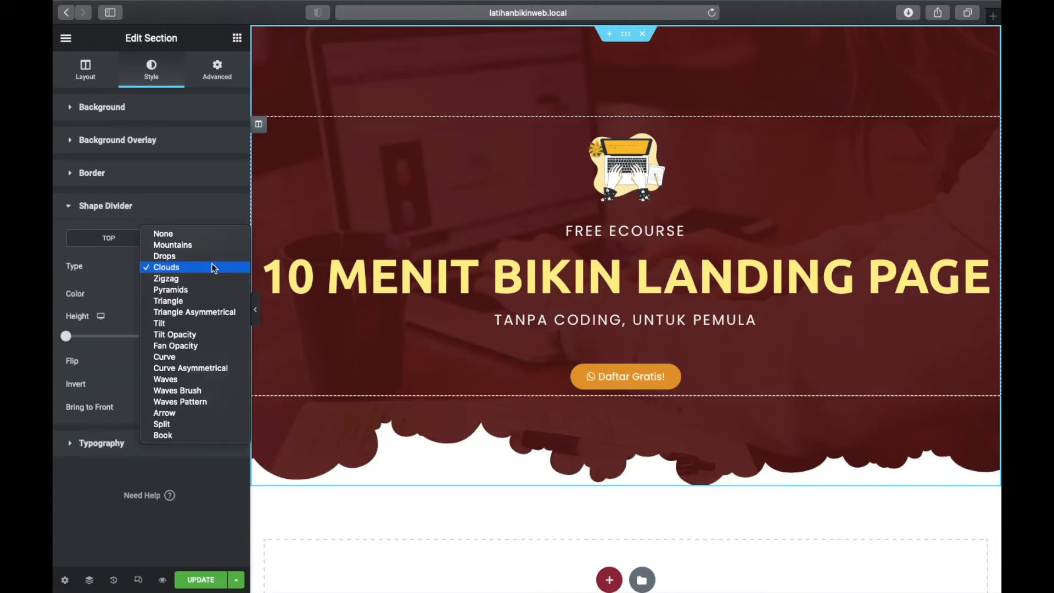
pyautogui.click(175, 244)
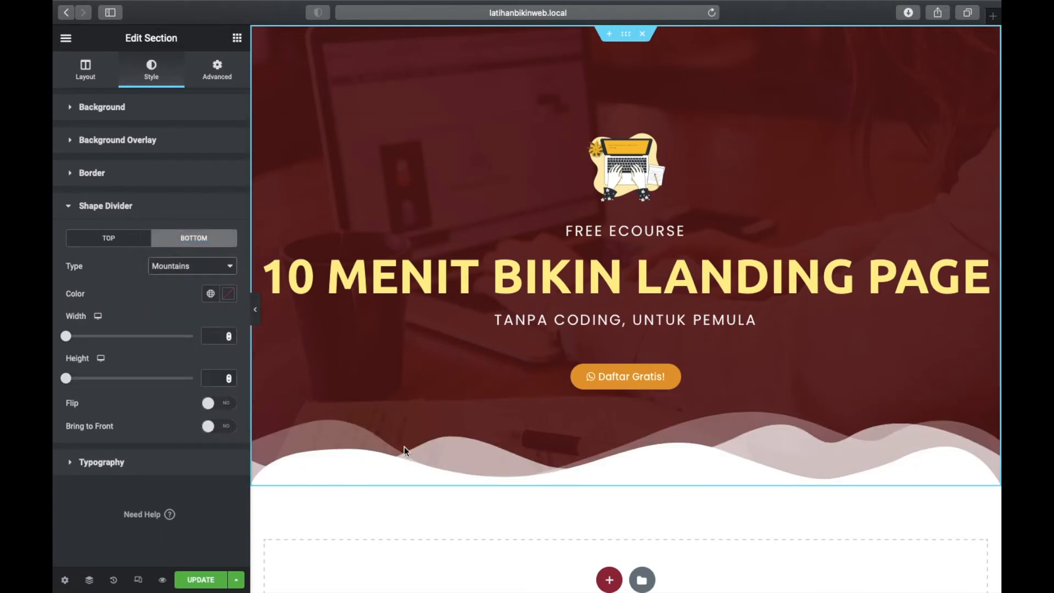
pyautogui.click(204, 266)
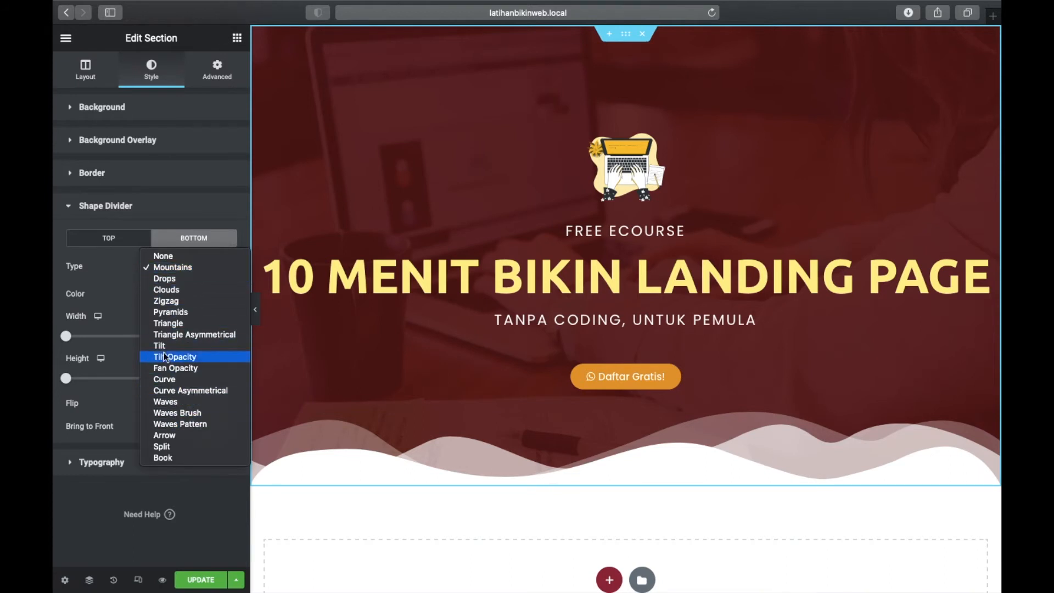
pyautogui.click(173, 290)
pyautogui.scroll(-2, 513, 403)
pyautogui.scroll(2, 513, 405)
pyautogui.click(256, 310)
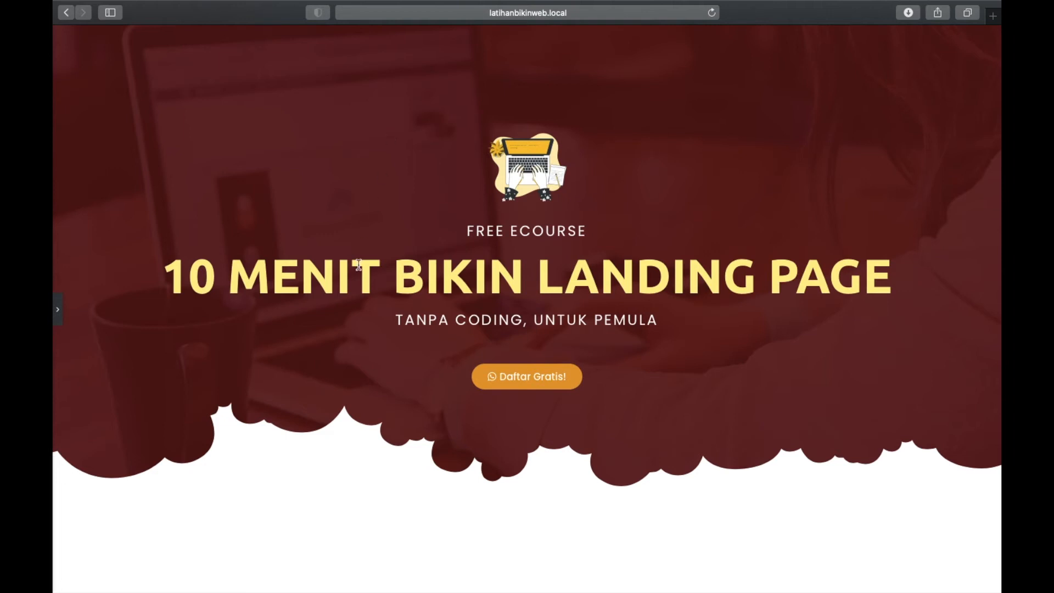
pyautogui.click(62, 316)
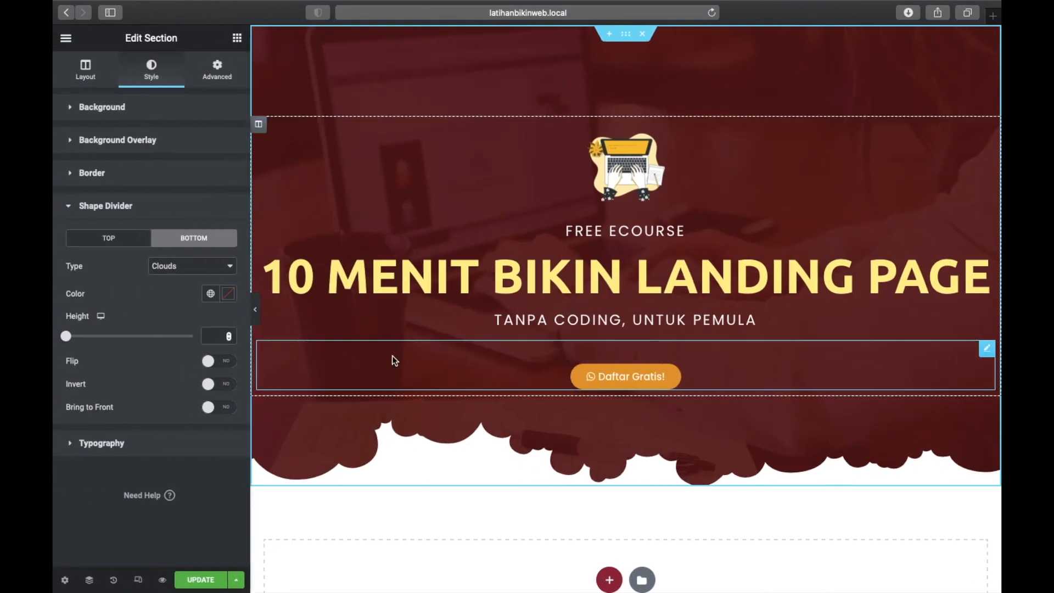
# Add a new section with two equal columns below the hero section
pyautogui.scroll(-2, 392, 354)
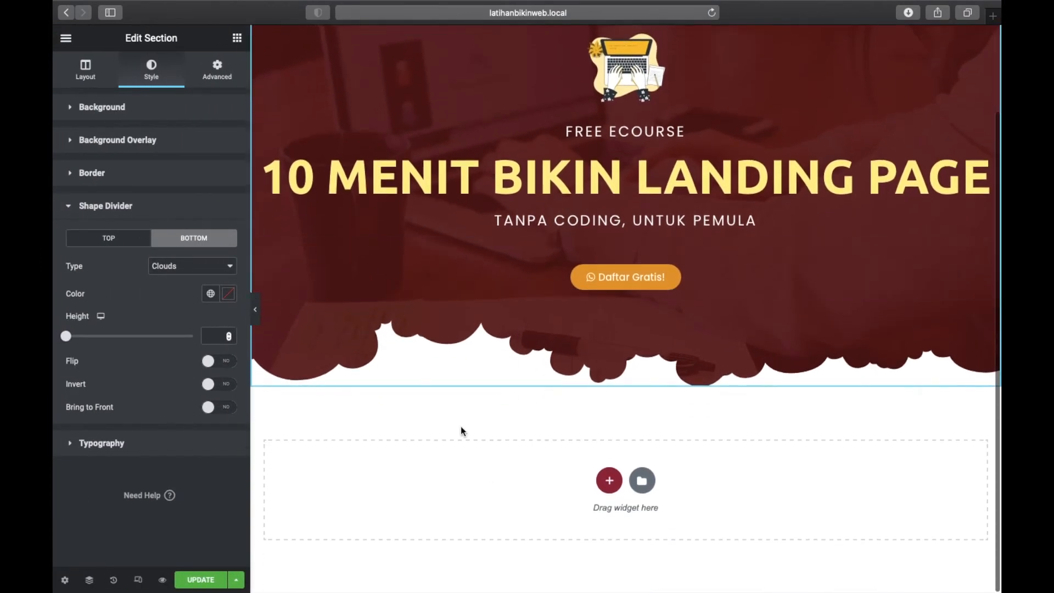
pyautogui.click(610, 481)
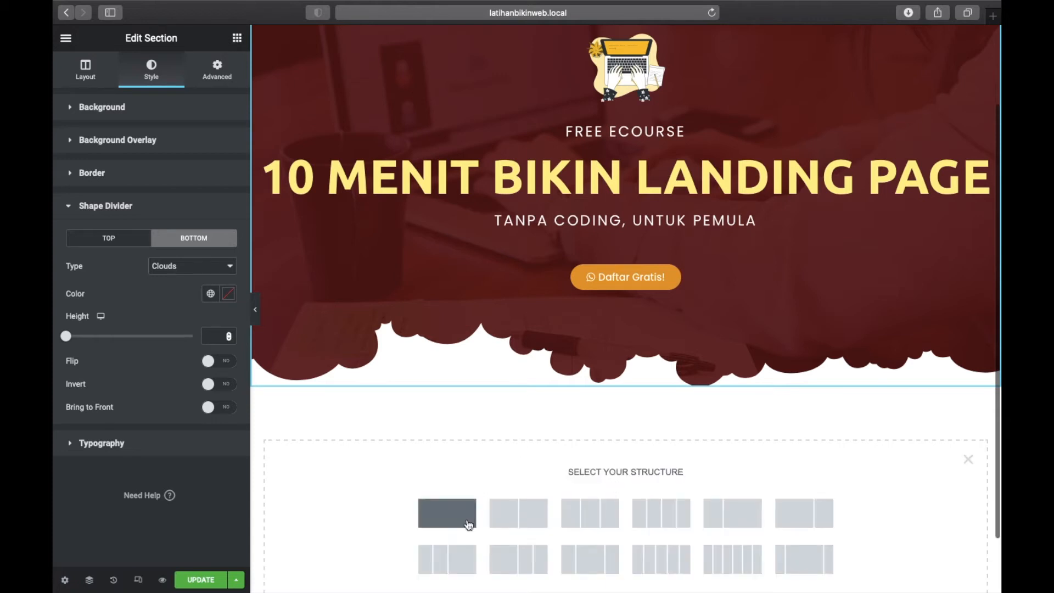
pyautogui.click(525, 518)
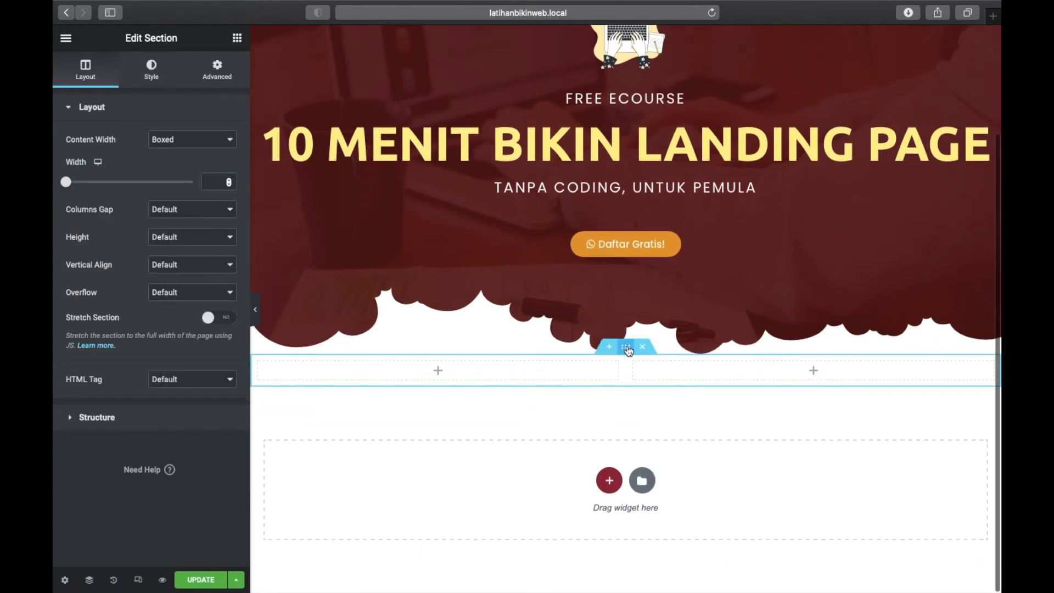
# Give the new two-column section a minimum height of 500 px
pyautogui.click(189, 237)
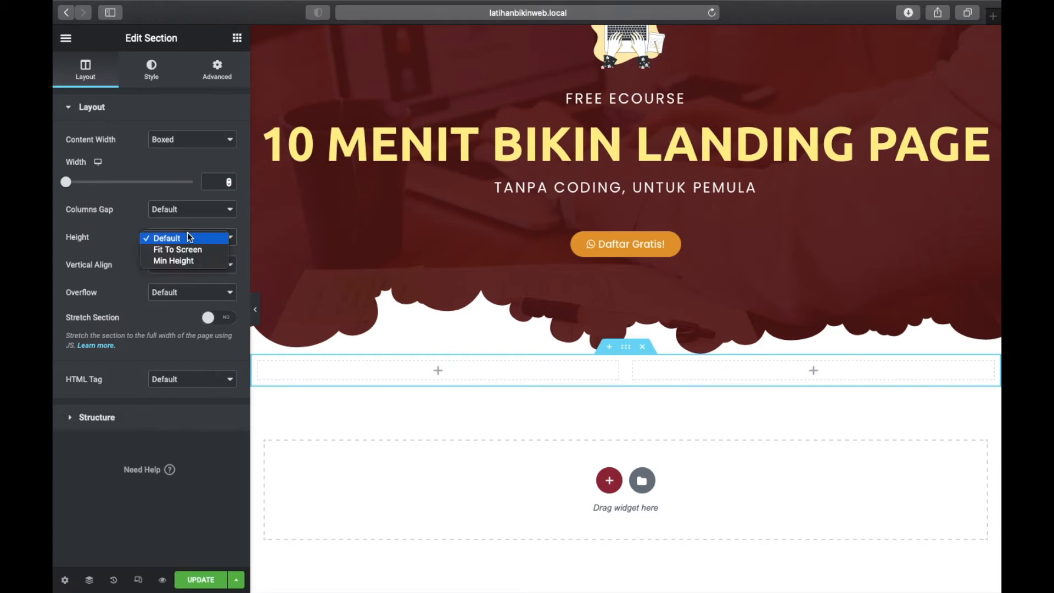
pyautogui.click(166, 262)
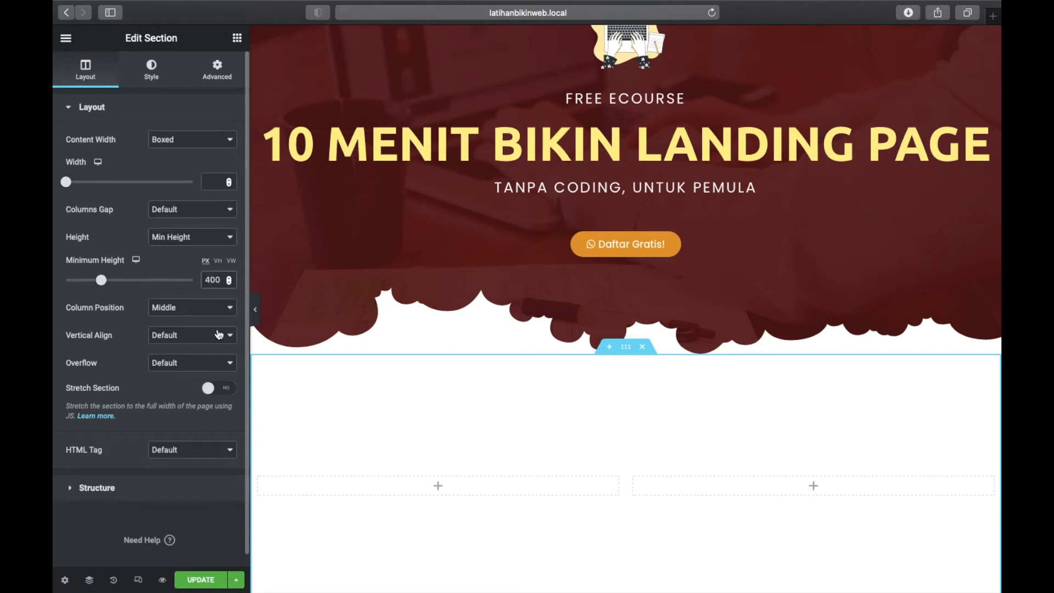
pyautogui.press('BackSpace')
pyautogui.write('5')
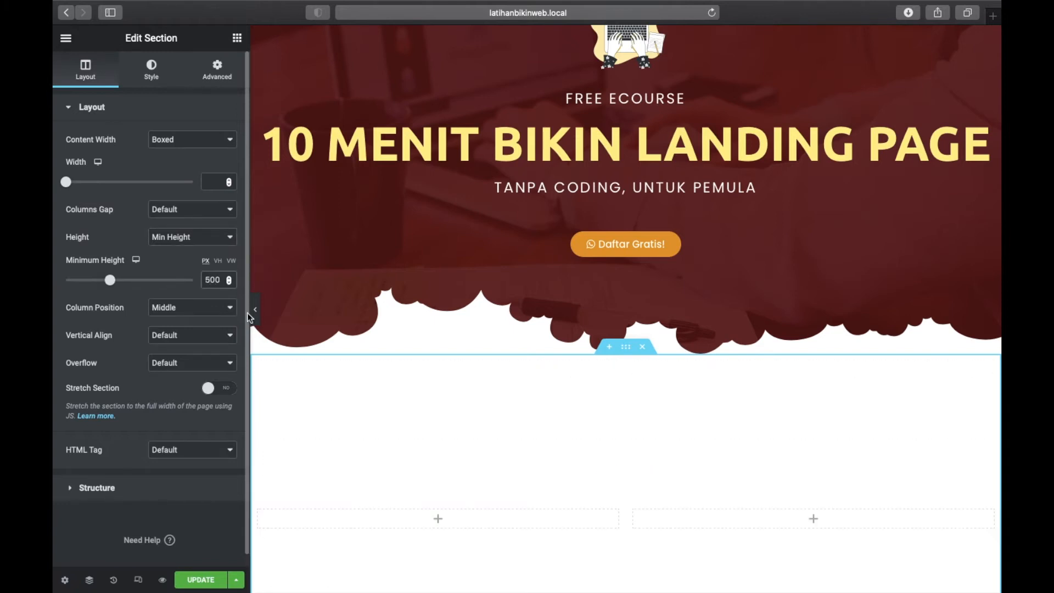
# Place an Image widget in the new section's left column and insert Uploading-cuate.png from the media library
pyautogui.scroll(-5, 532, 302)
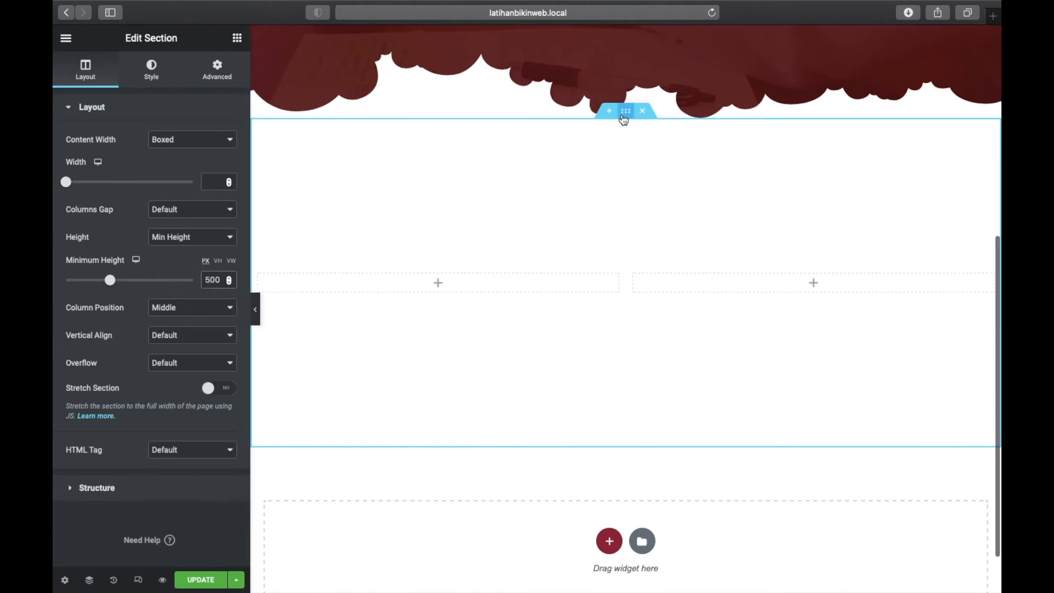
pyautogui.click(238, 38)
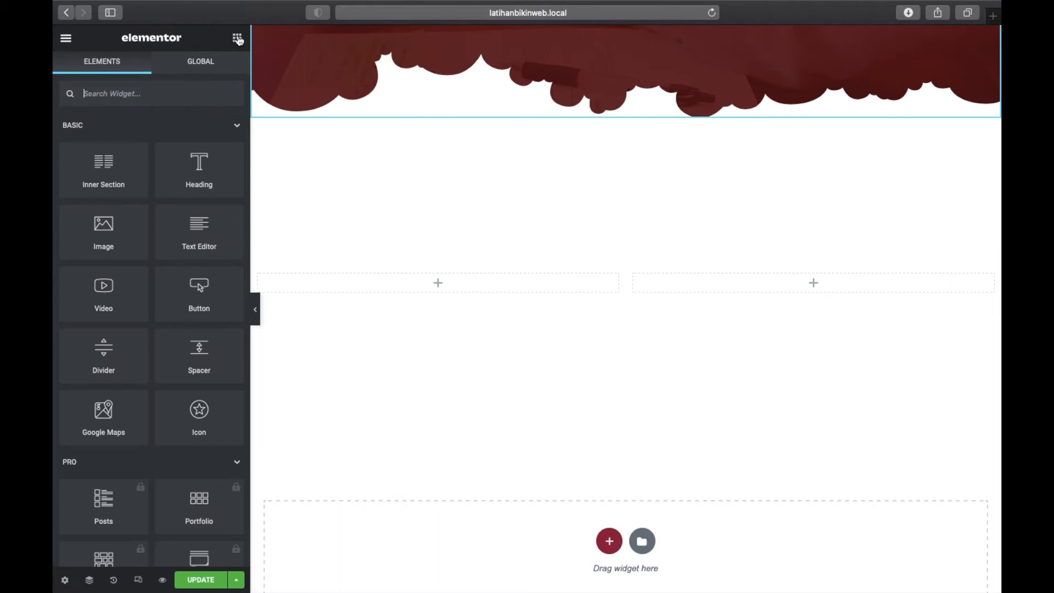
pyautogui.moveTo(104, 230); pyautogui.dragTo(379, 283)
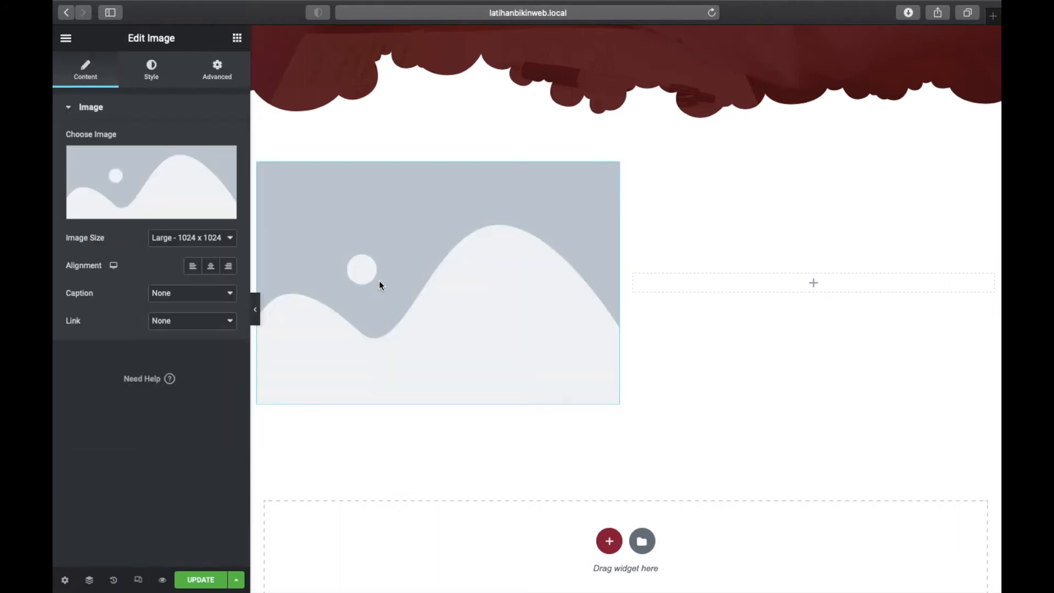
pyautogui.moveTo(157, 185)
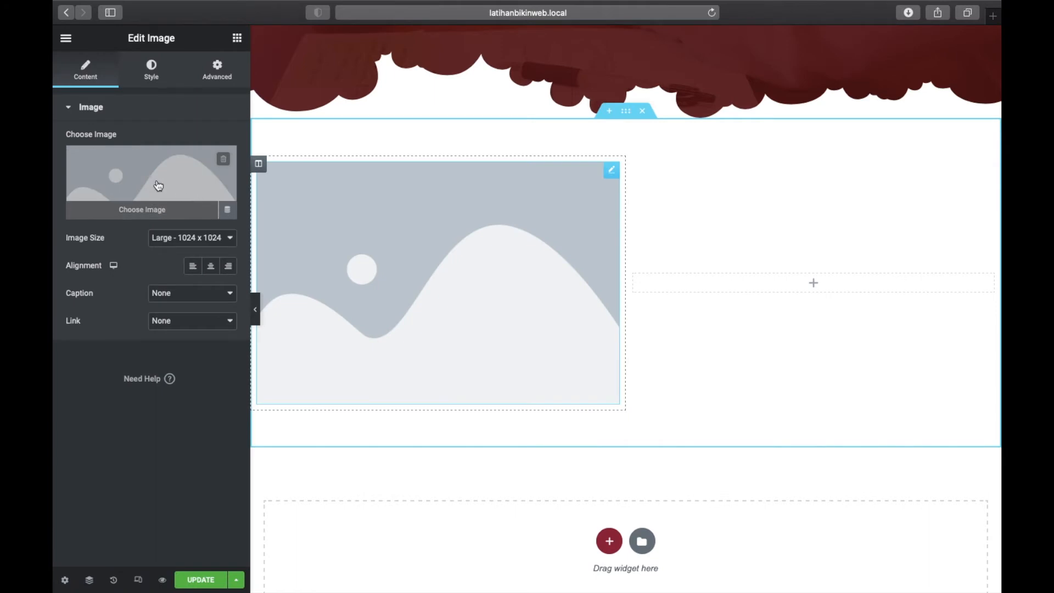
pyautogui.click(141, 211)
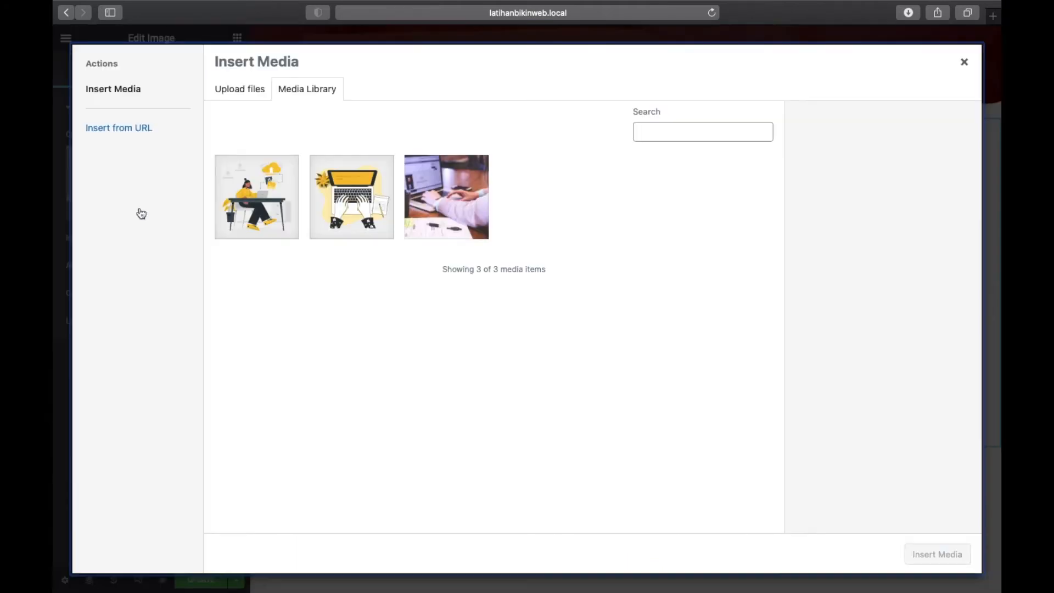
pyautogui.click(245, 202)
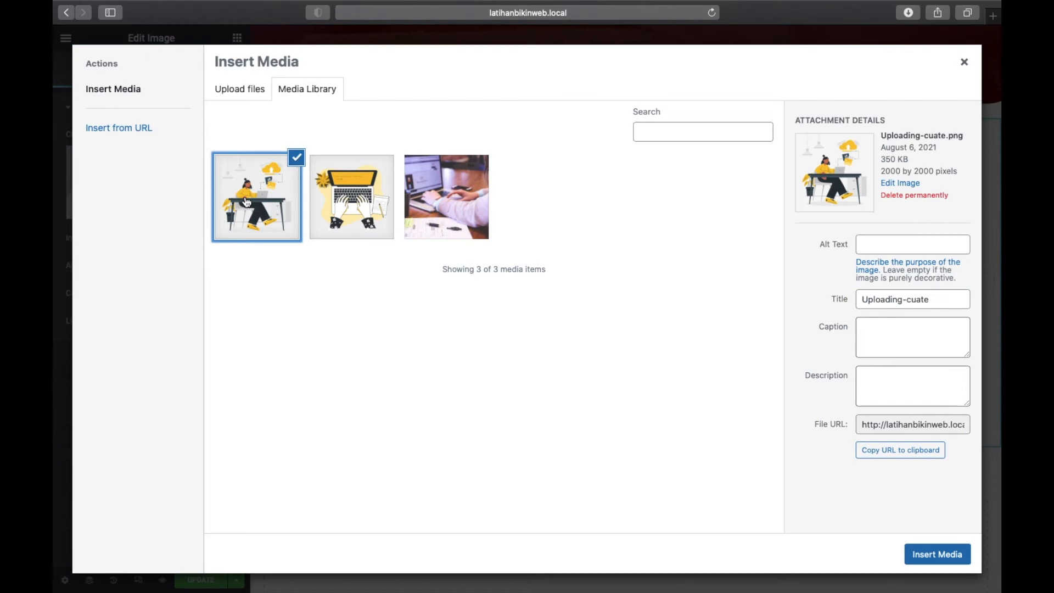
pyautogui.click(936, 555)
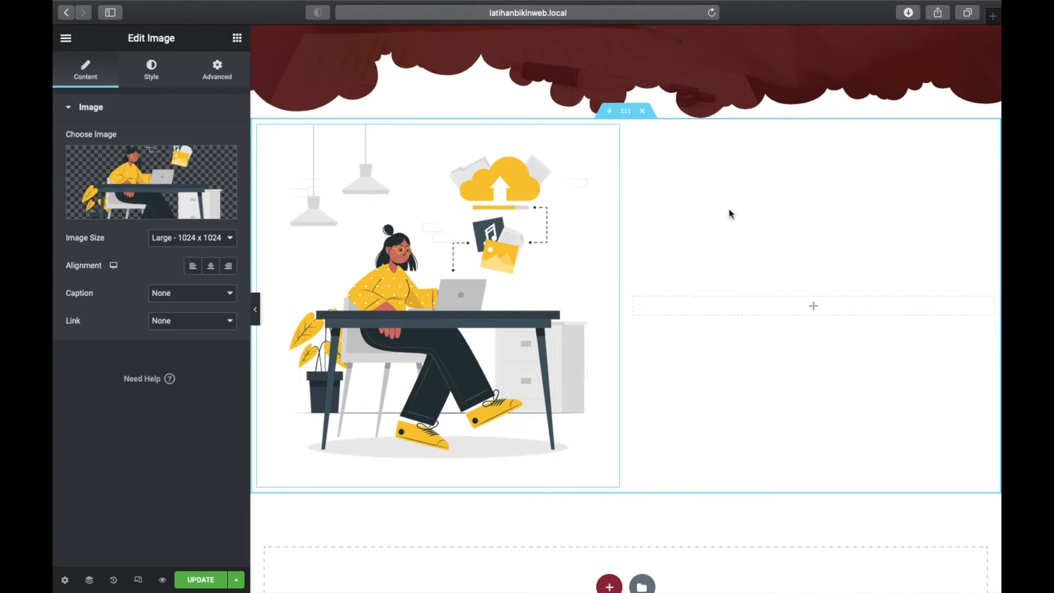
# Add a Heading widget to the empty column beside the desk illustration
pyautogui.click(237, 38)
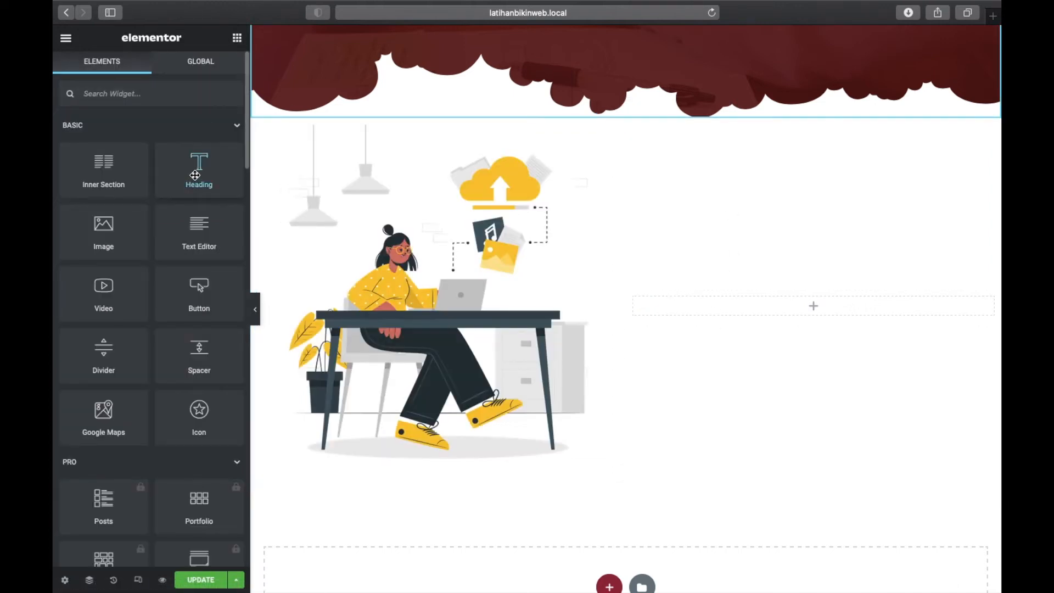
pyautogui.moveTo(195, 175); pyautogui.dragTo(692, 308)
pyautogui.scroll(2, 806, 358)
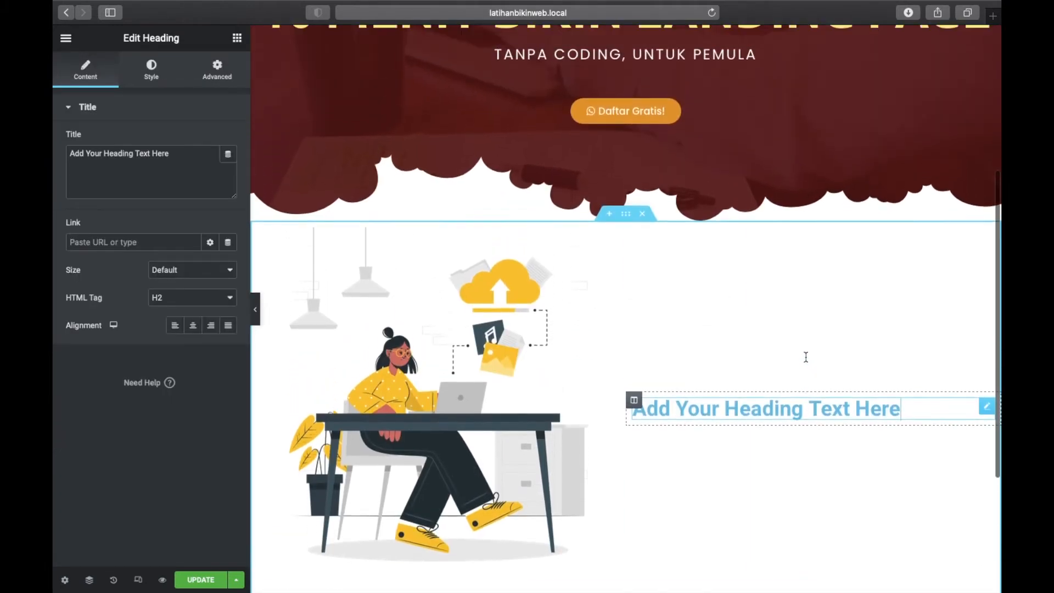
pyautogui.scroll(-2, 807, 357)
pyautogui.scroll(1, 806, 358)
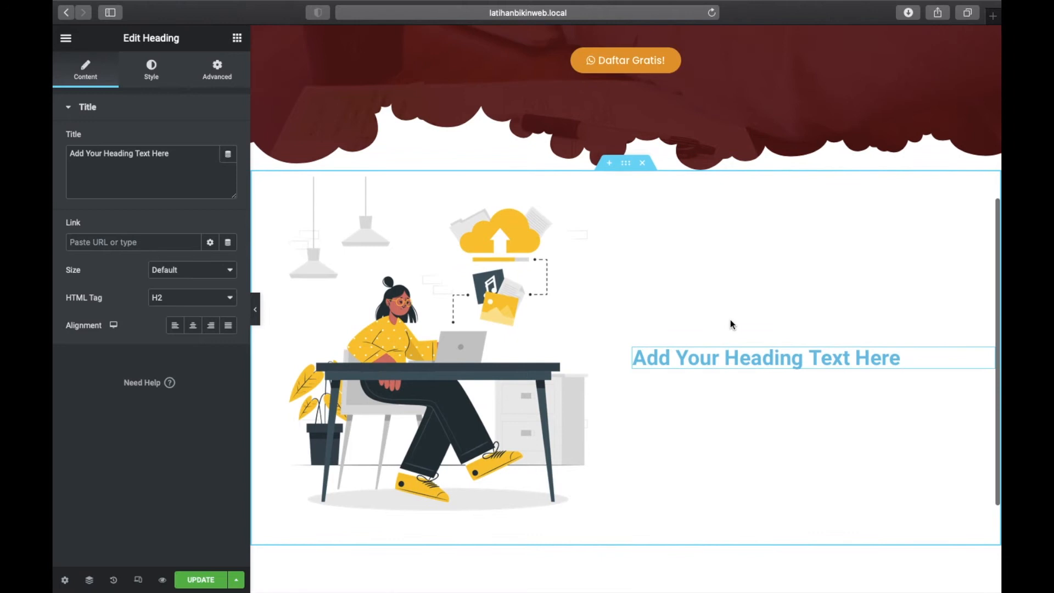
pyautogui.scroll(8, 731, 323)
pyautogui.scroll(1, 732, 324)
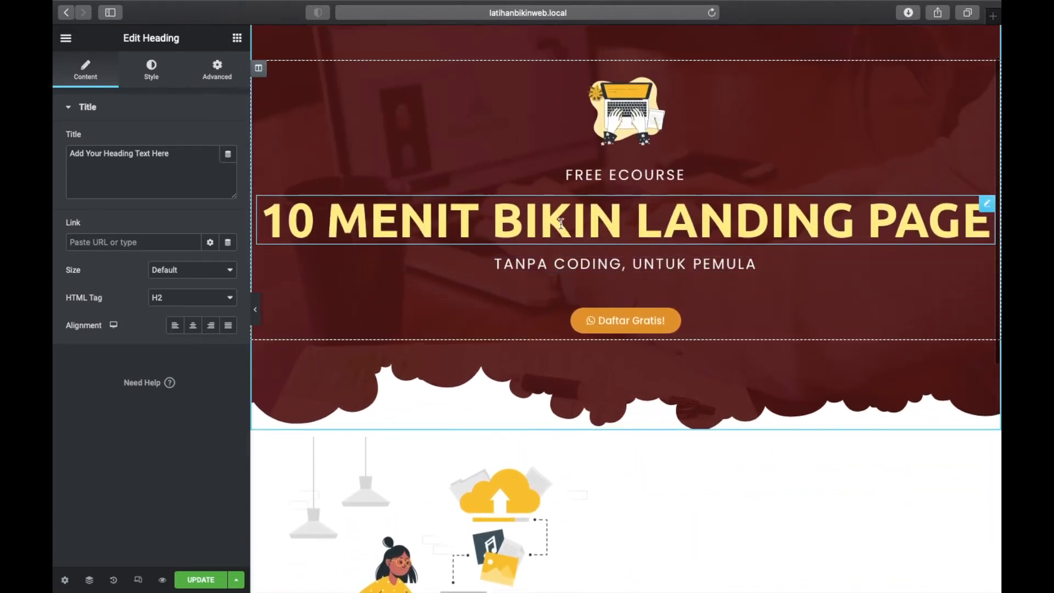
# Delete the placeholder heading beside the desk illustration
pyautogui.scroll(-12, 679, 239)
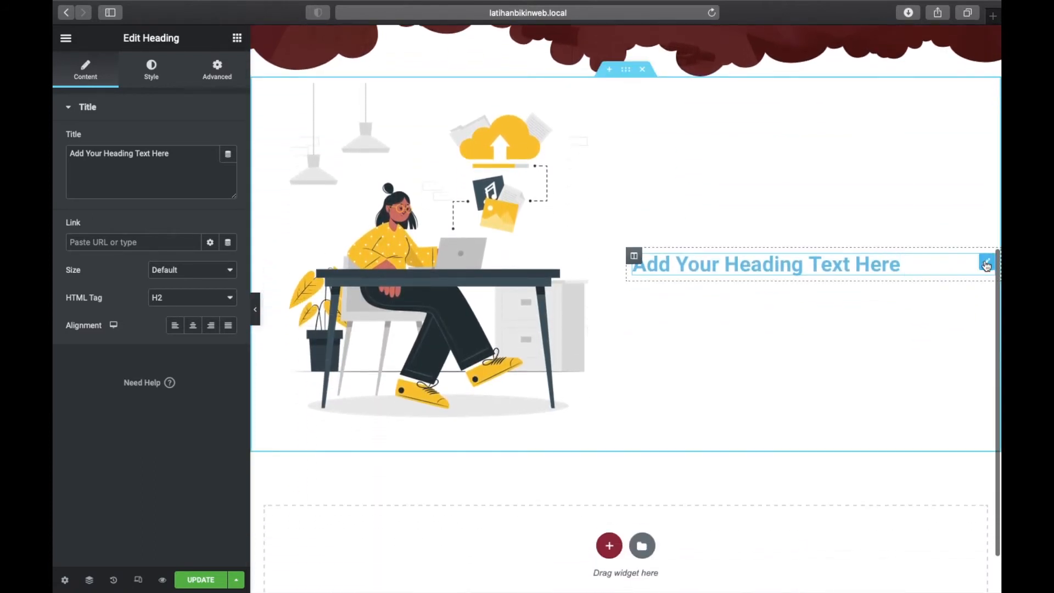
pyautogui.rightClick(987, 265)
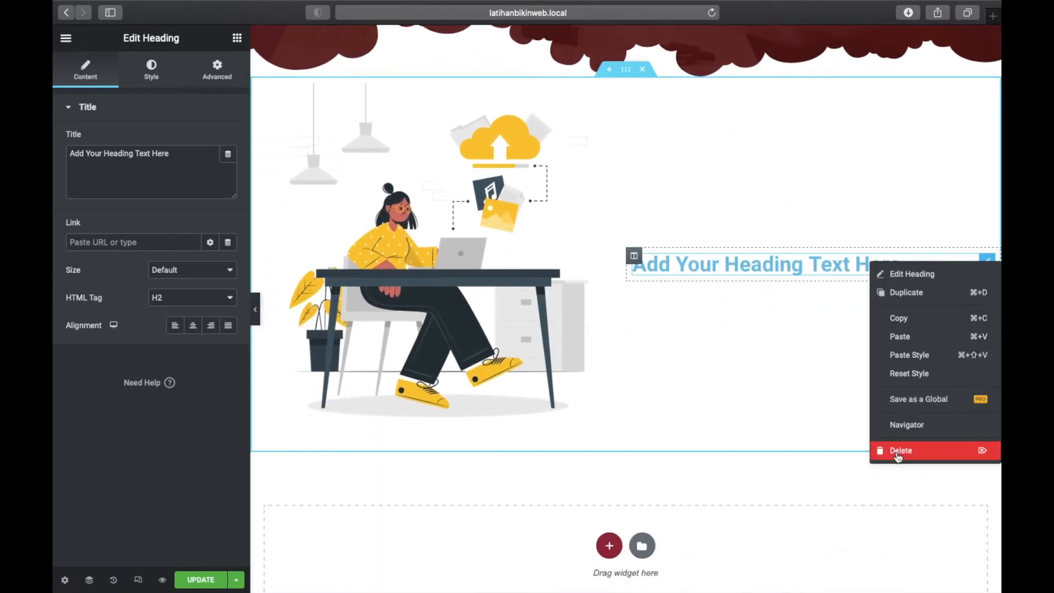
pyautogui.click(898, 457)
# Copy the hero's main heading, 10 Menit Bikin Landing Page, and paste it into the empty column beside the desk illustration
pyautogui.scroll(12, 817, 252)
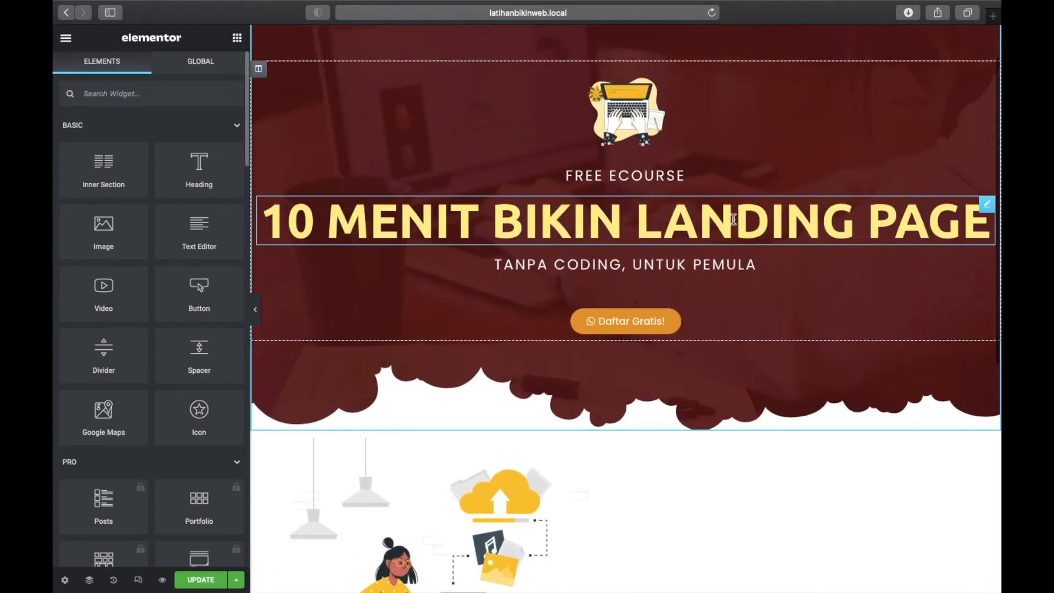
pyautogui.click(987, 206)
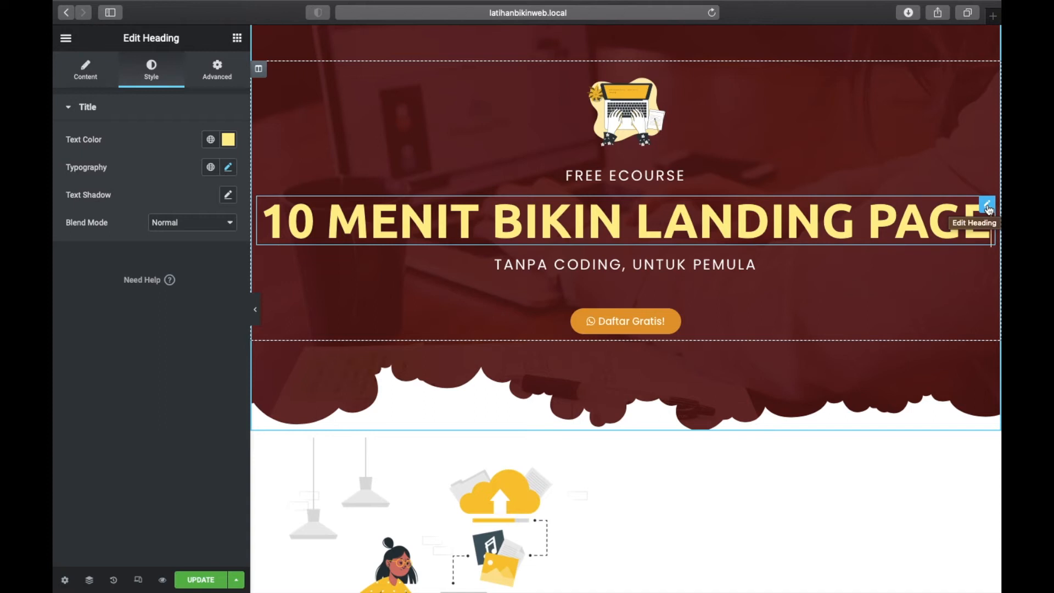
pyautogui.rightClick(987, 207)
pyautogui.click(927, 262)
pyautogui.scroll(-7, 918, 270)
pyautogui.scroll(1, 917, 270)
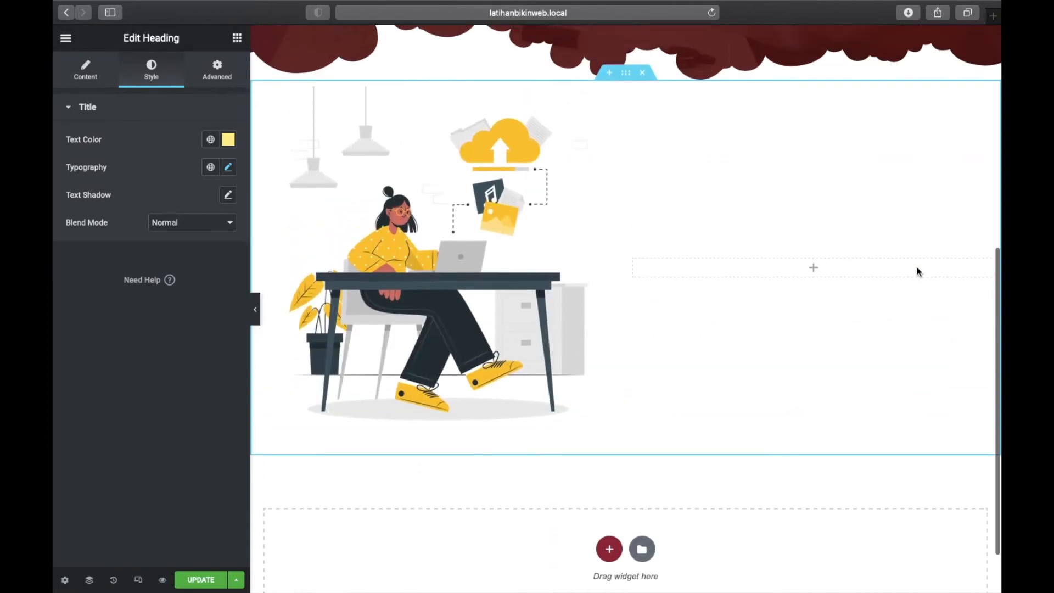
pyautogui.rightClick(819, 265)
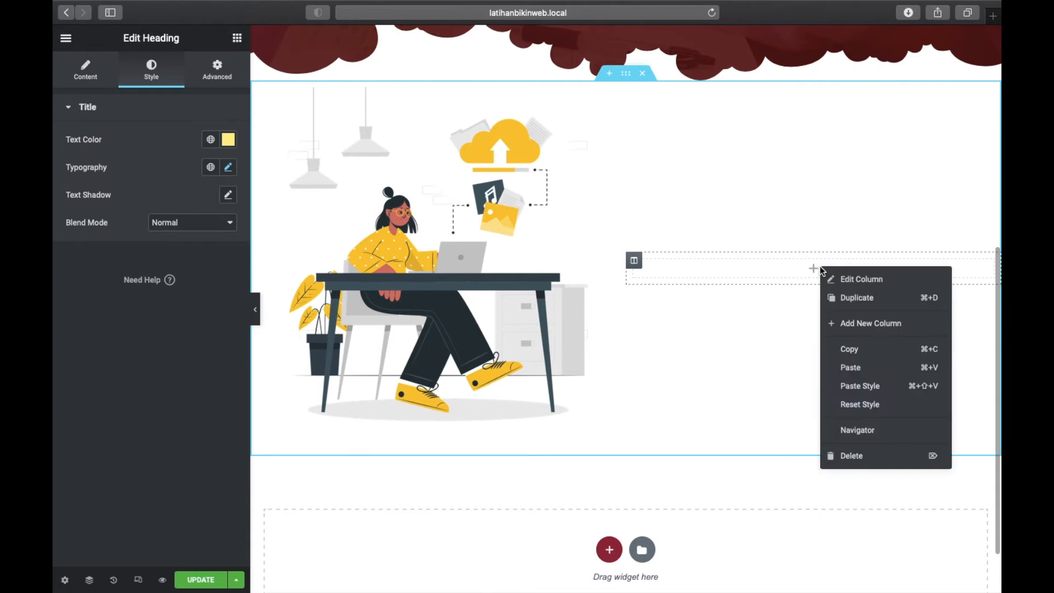
pyautogui.click(851, 368)
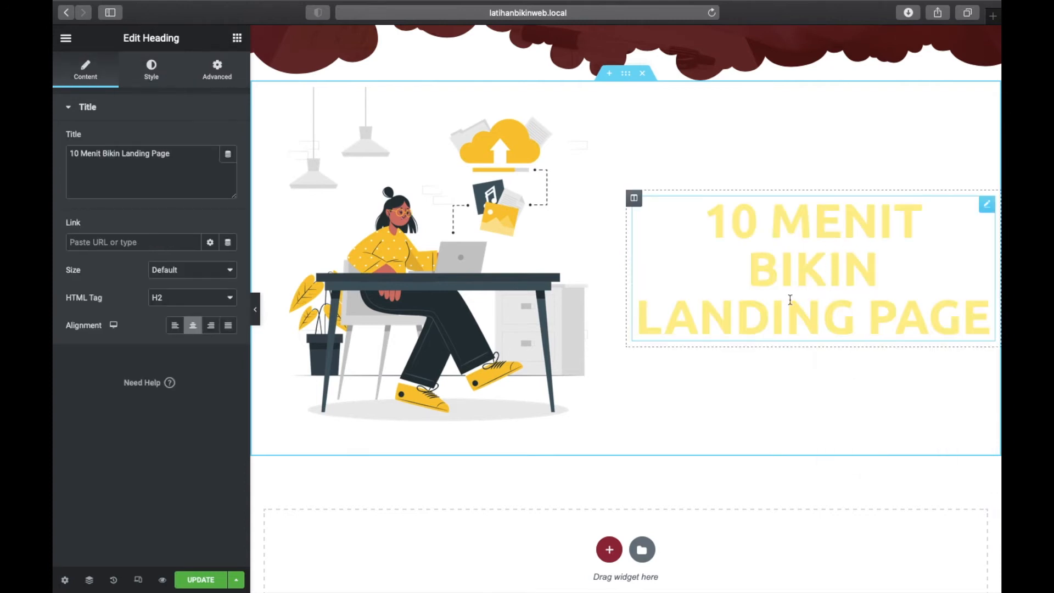
pyautogui.scroll(4, 778, 248)
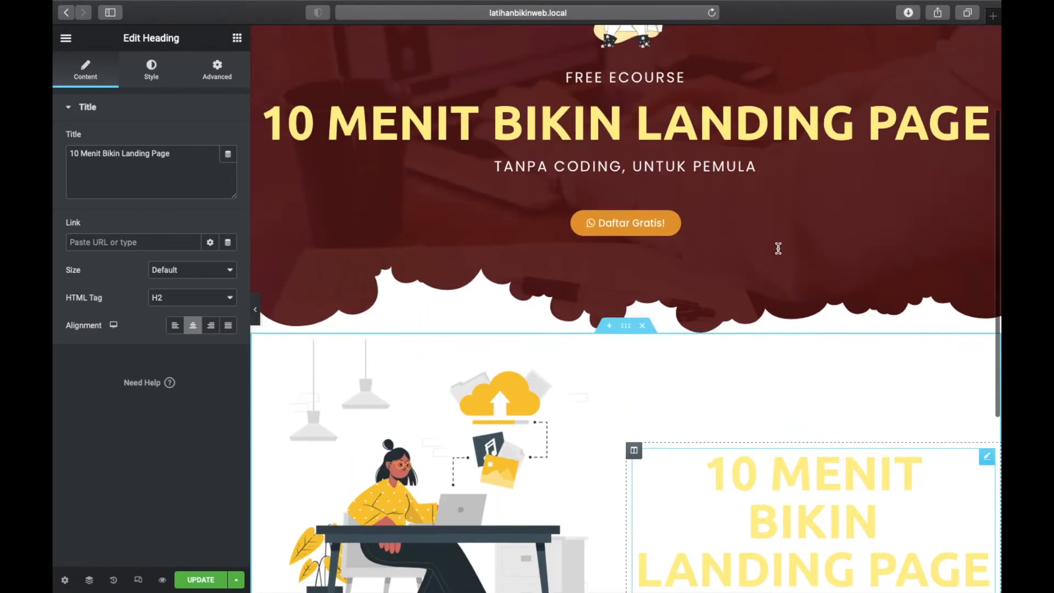
pyautogui.scroll(-2, 777, 376)
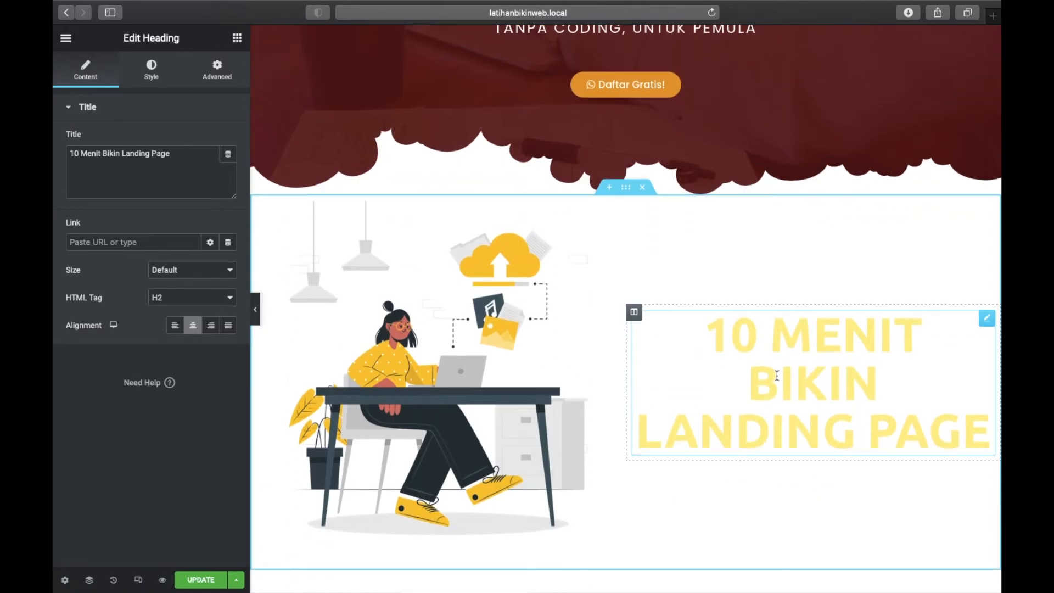
# Left-align the copied heading beside the desk illustration
pyautogui.scroll(-2, 777, 375)
pyautogui.scroll(1, 758, 371)
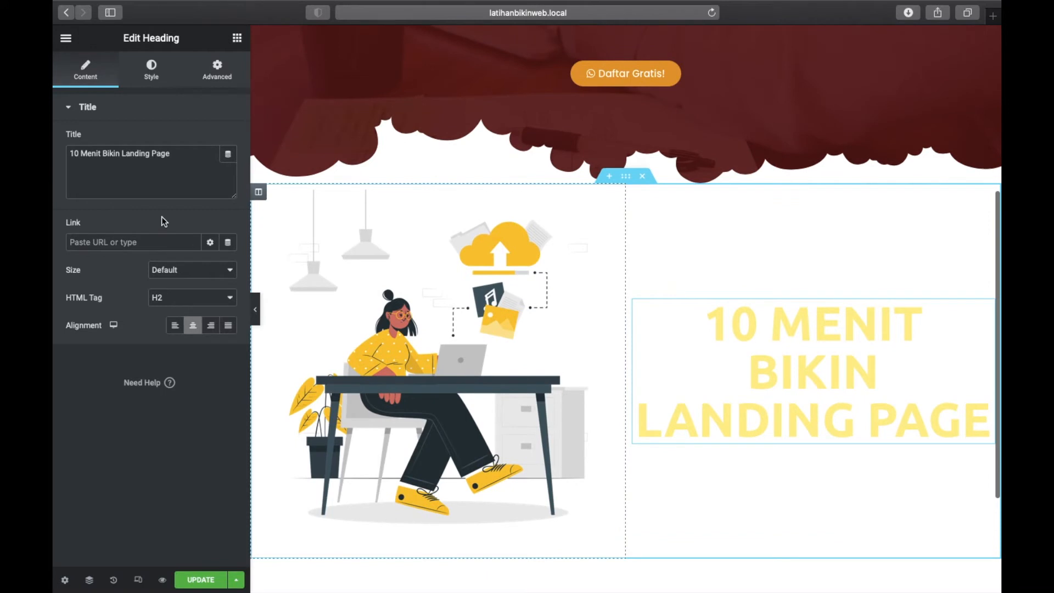
pyautogui.click(176, 327)
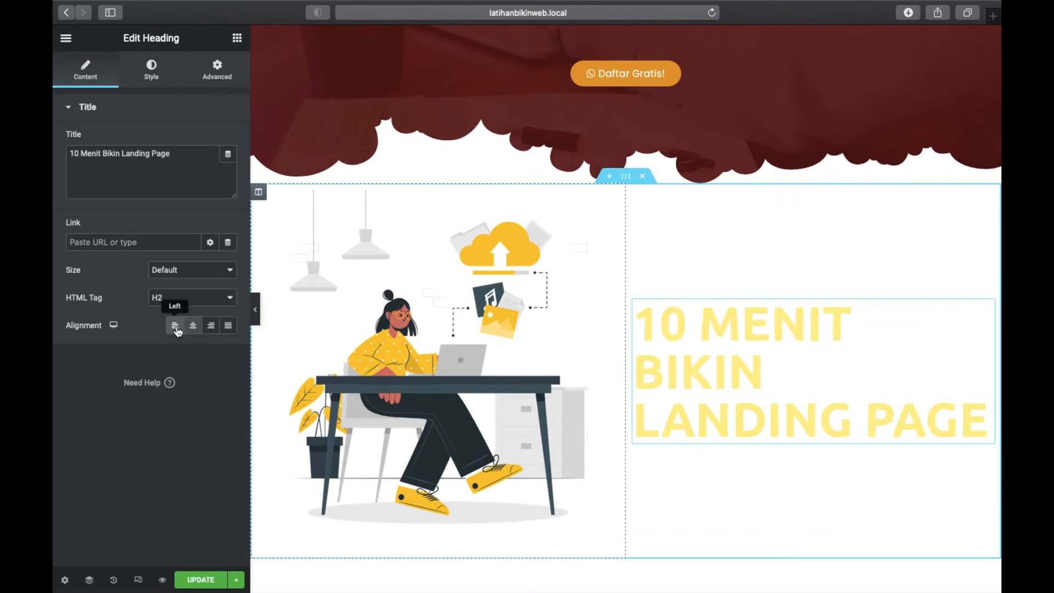
# Change the text color of the heading beside the illustration to dark navy #062D4A
pyautogui.click(149, 72)
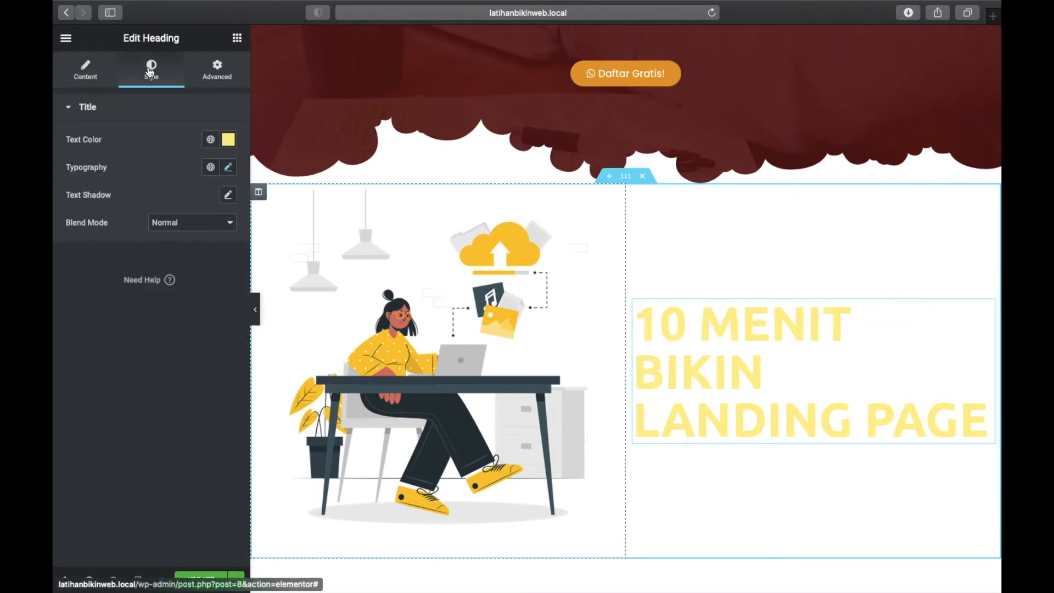
pyautogui.click(228, 141)
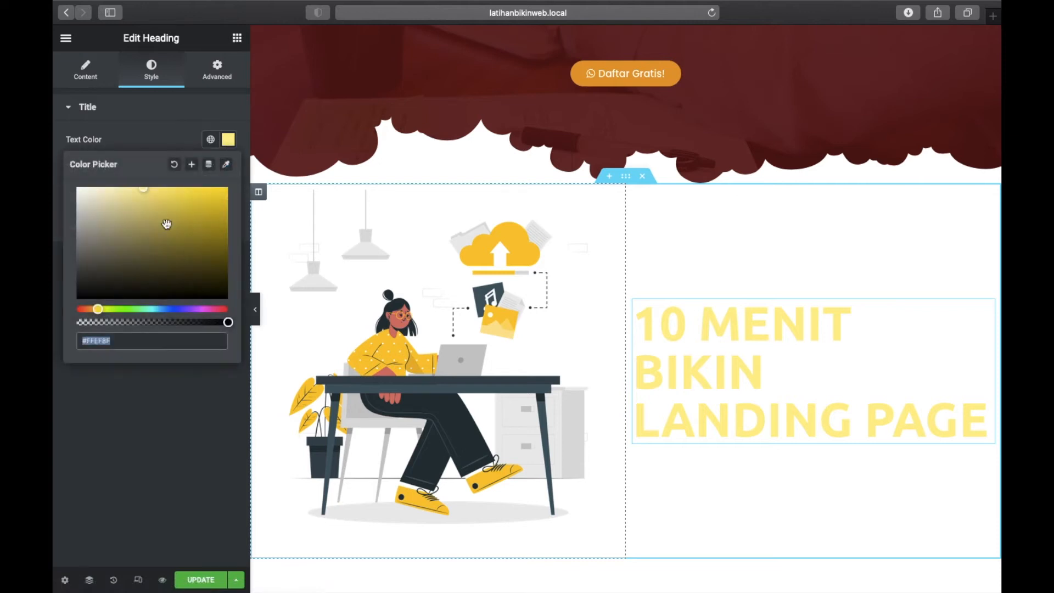
pyautogui.moveTo(99, 310); pyautogui.dragTo(170, 310)
pyautogui.click(219, 222)
pyautogui.moveTo(219, 221); pyautogui.dragTo(216, 209)
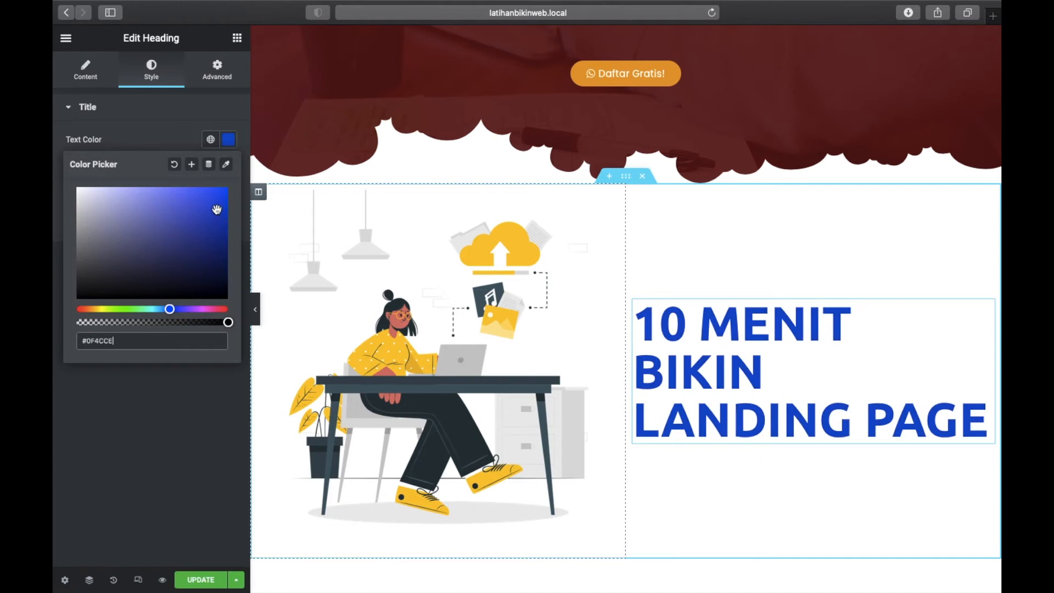
pyautogui.click(167, 309)
pyautogui.moveTo(167, 309); pyautogui.dragTo(163, 309)
pyautogui.click(215, 267)
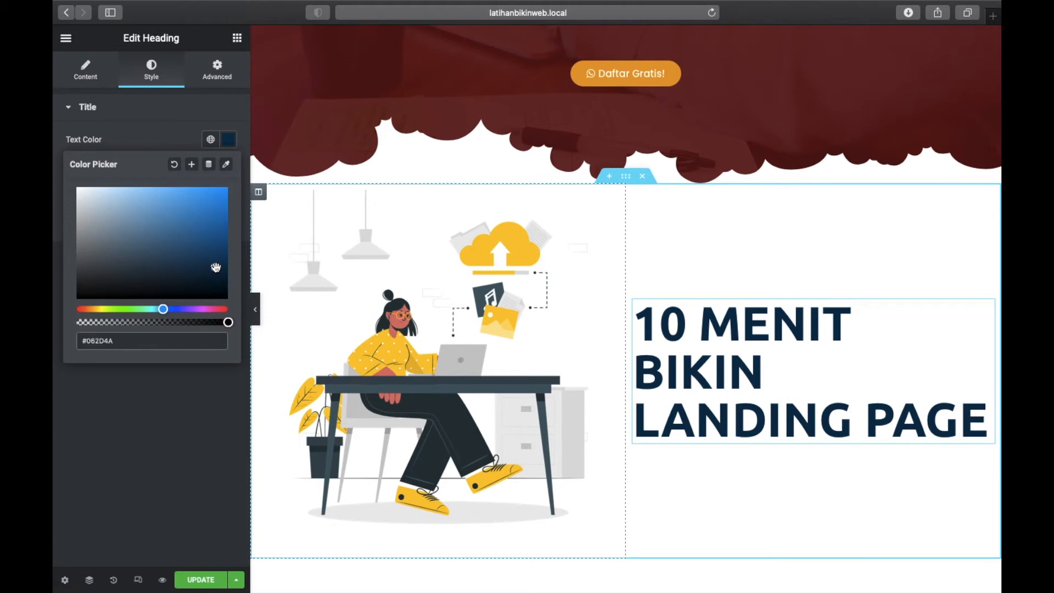
pyautogui.click(229, 143)
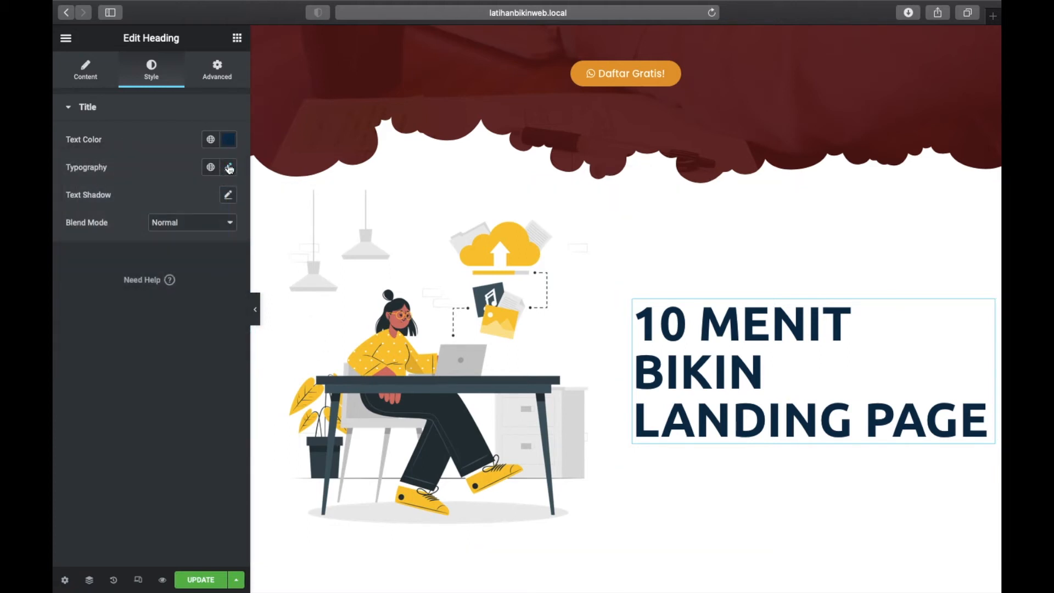
# Set the heading's typography size to 51 px and its text transform to Default
pyautogui.click(229, 169)
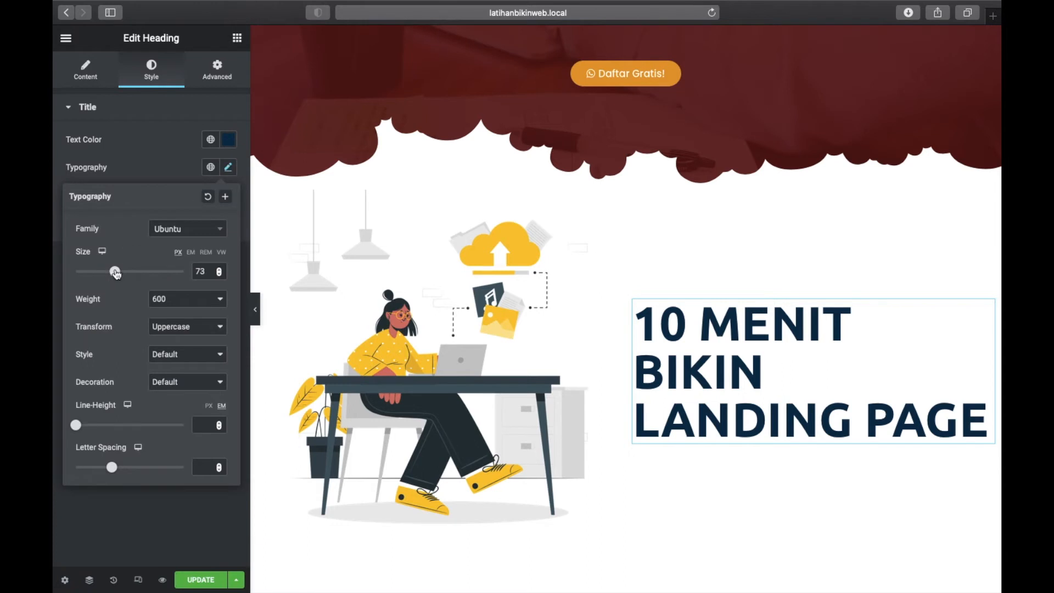
pyautogui.moveTo(116, 274); pyautogui.dragTo(105, 275)
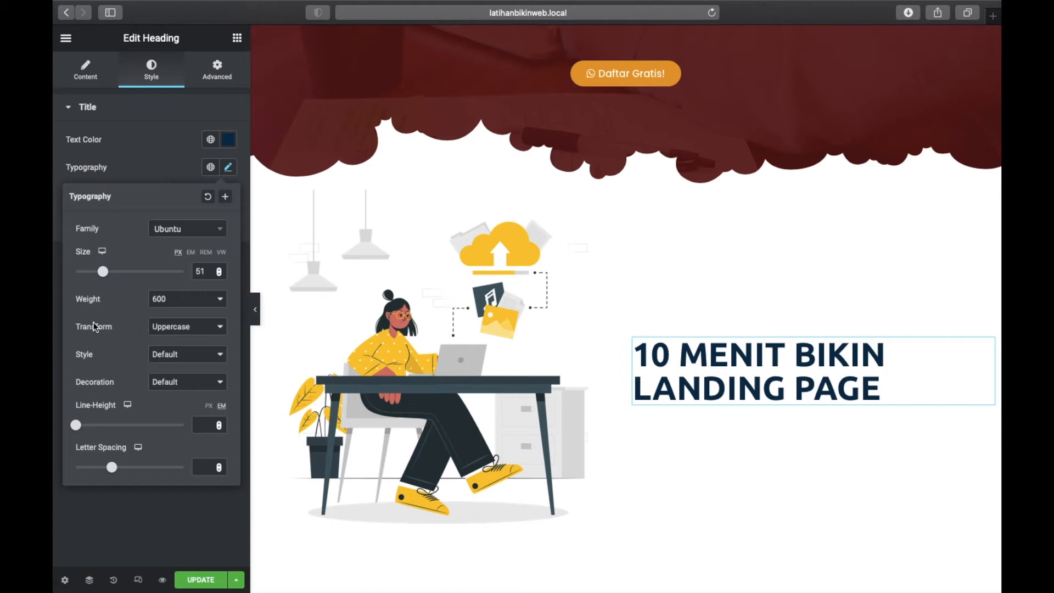
pyautogui.click(171, 330)
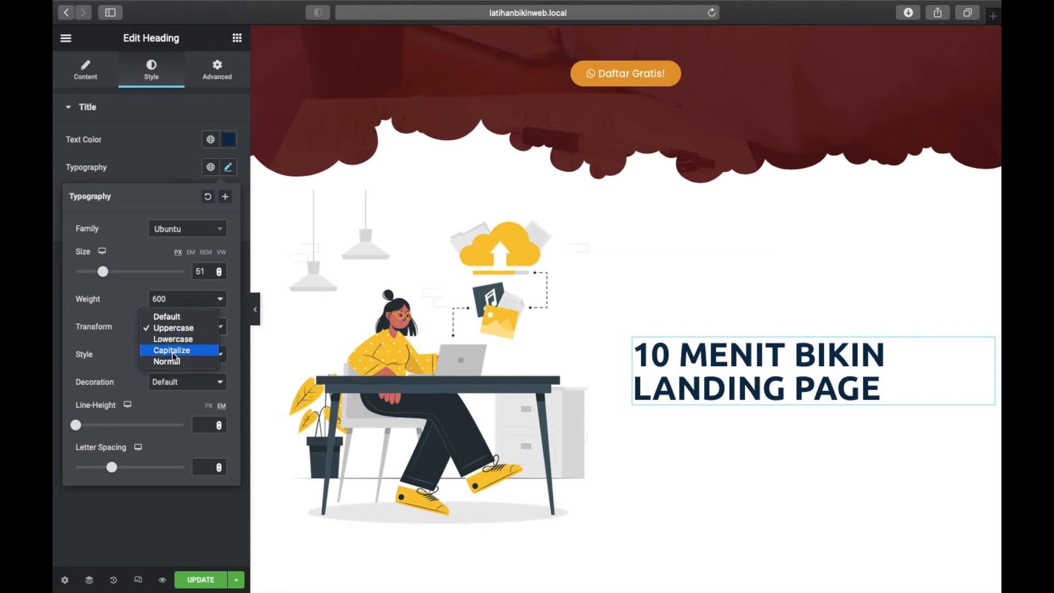
pyautogui.click(174, 318)
pyautogui.click(228, 167)
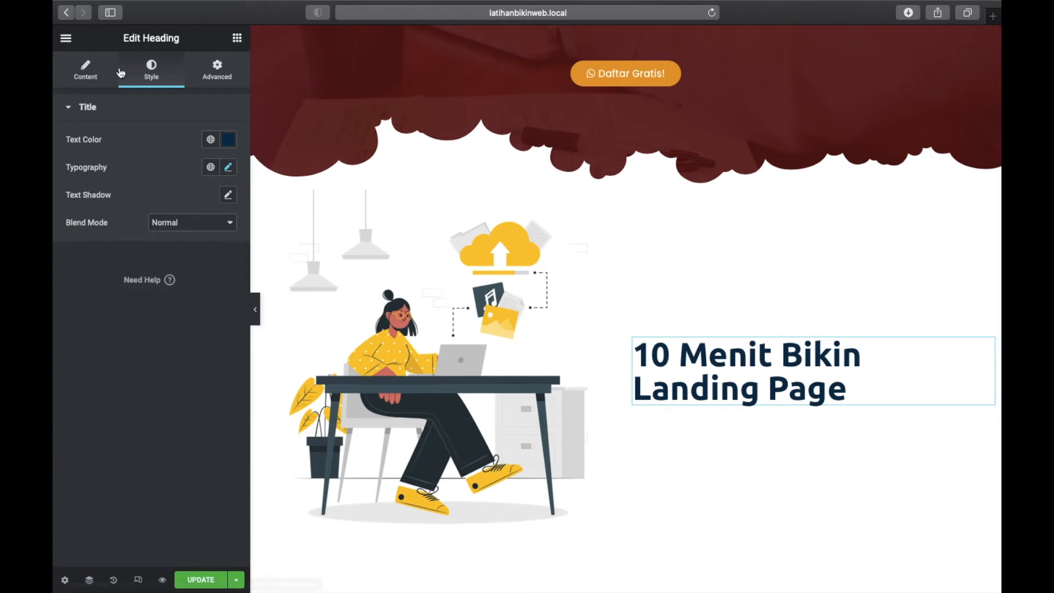
# Replace the heading's title text with "Apa saja yang akan dipelajari?"
pyautogui.click(85, 76)
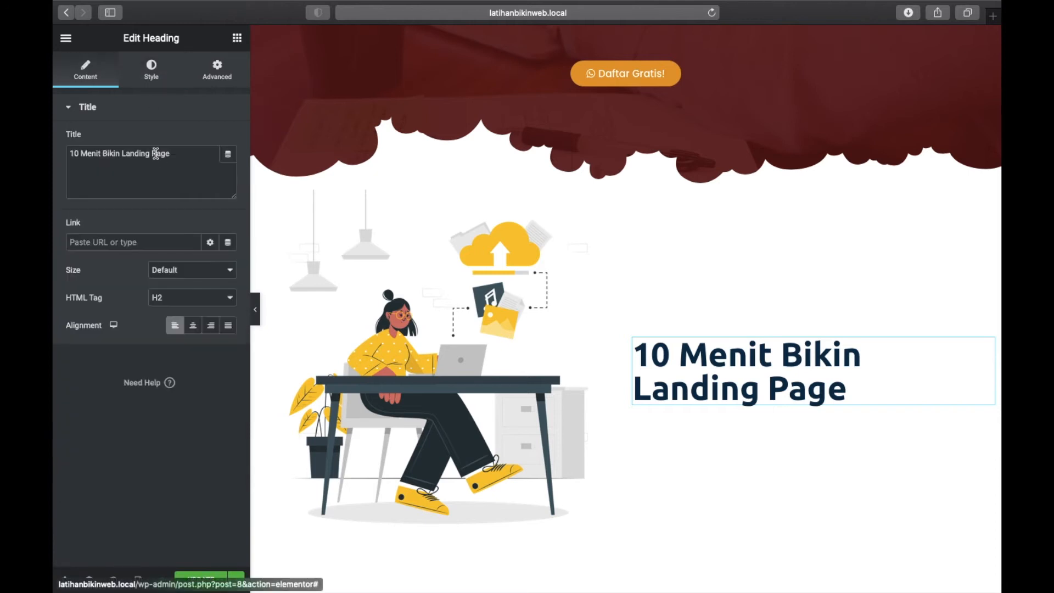
pyautogui.click(182, 158)
pyautogui.moveTo(182, 158); pyautogui.dragTo(59, 149)
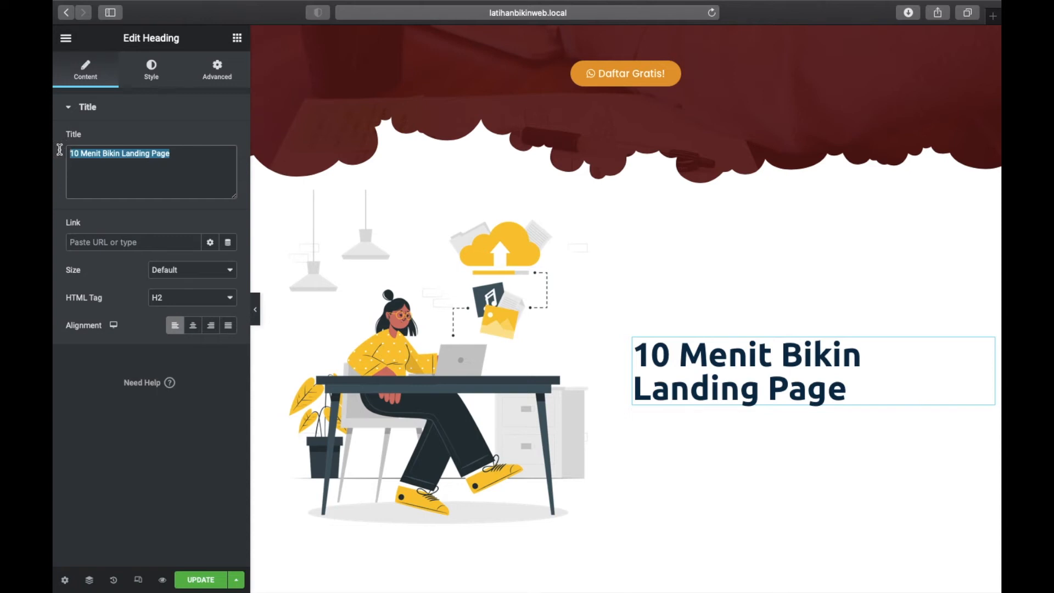
pyautogui.write('Apa saja ya')
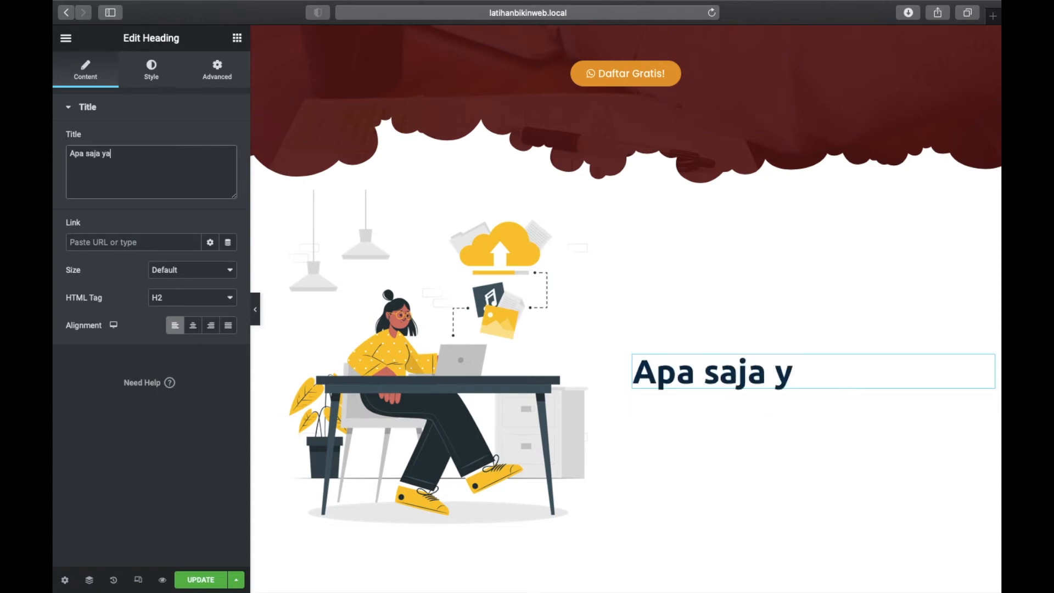
pyautogui.write('ng akan dipelajari?')
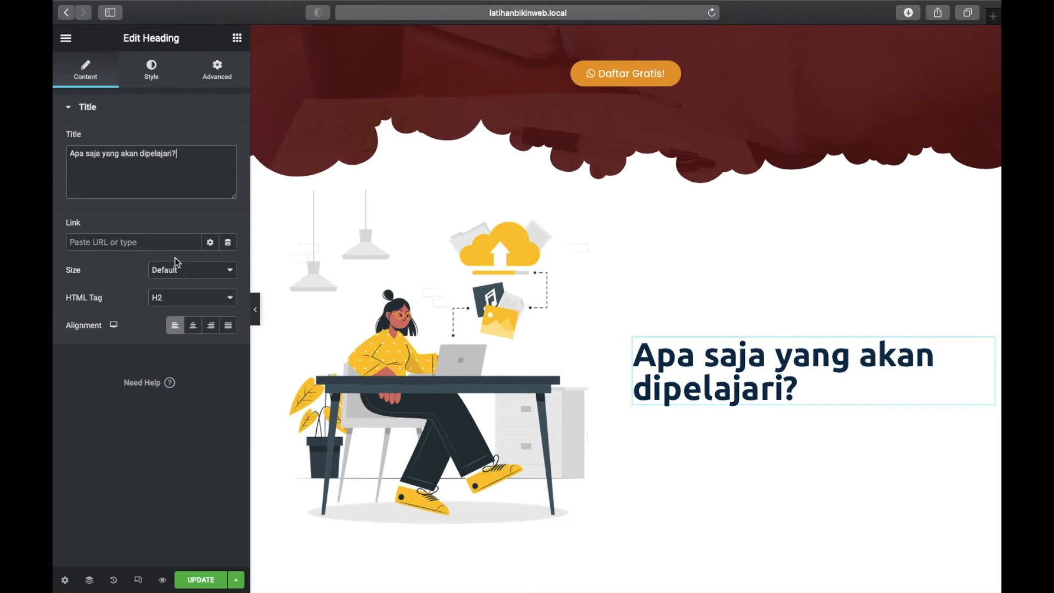
# Set the heading's line height to 1.2 em and its font size to 40 px
pyautogui.click(153, 78)
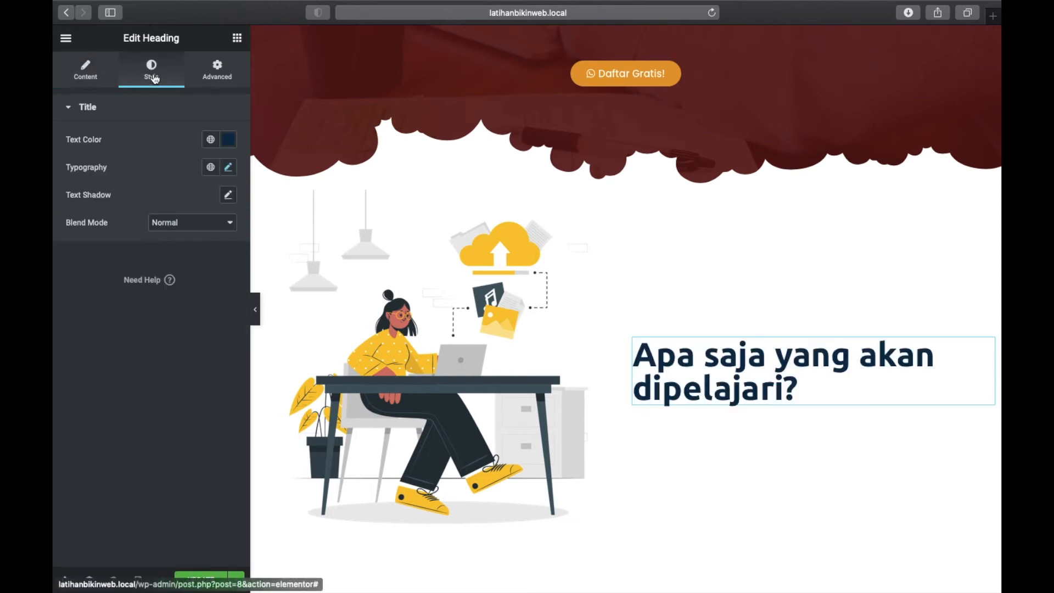
pyautogui.click(229, 168)
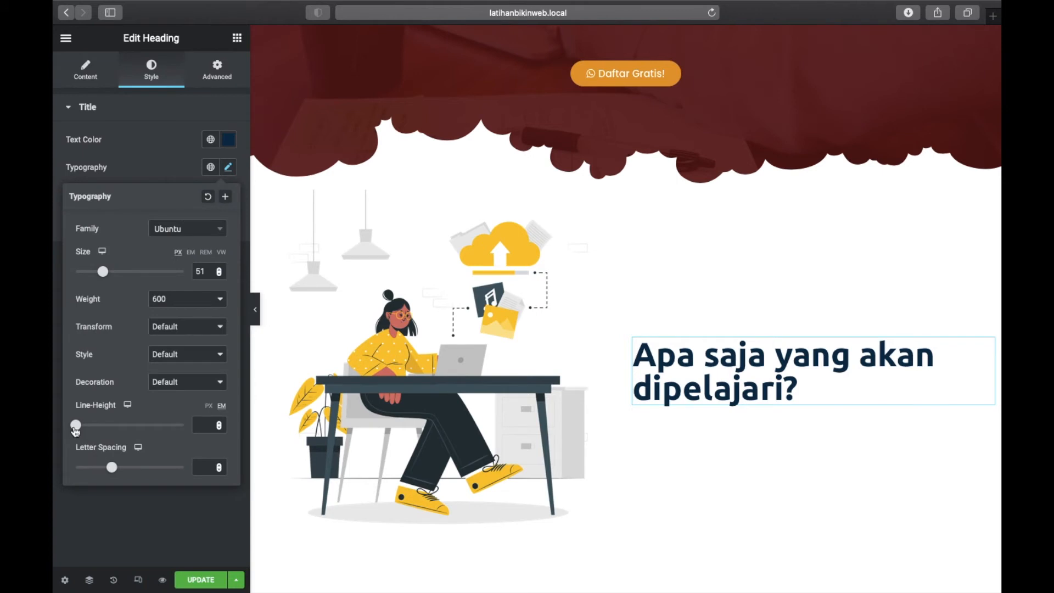
pyautogui.moveTo(76, 426); pyautogui.dragTo(88, 426)
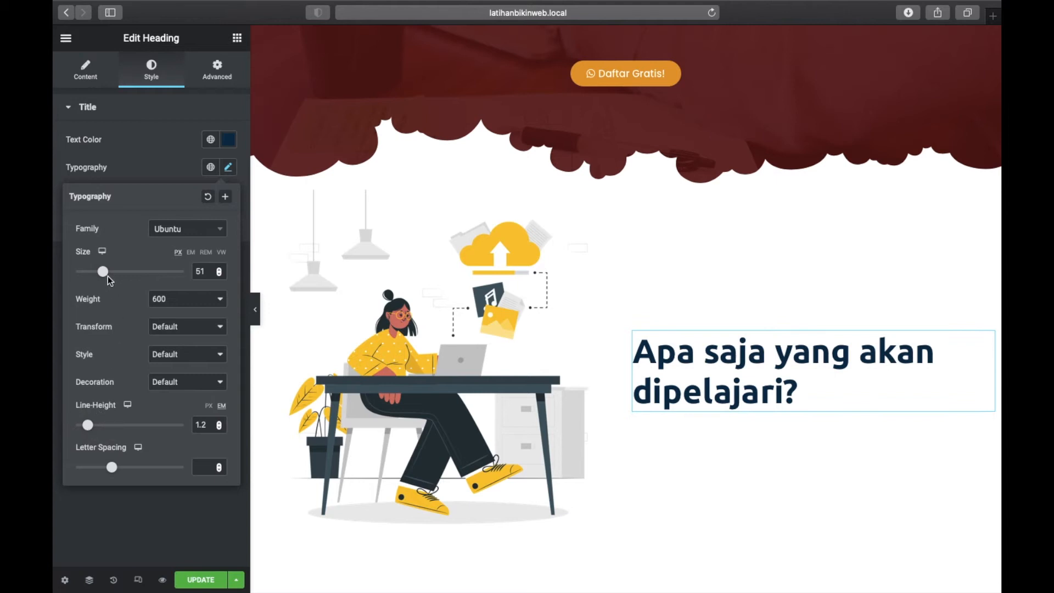
pyautogui.moveTo(107, 278); pyautogui.dragTo(102, 277)
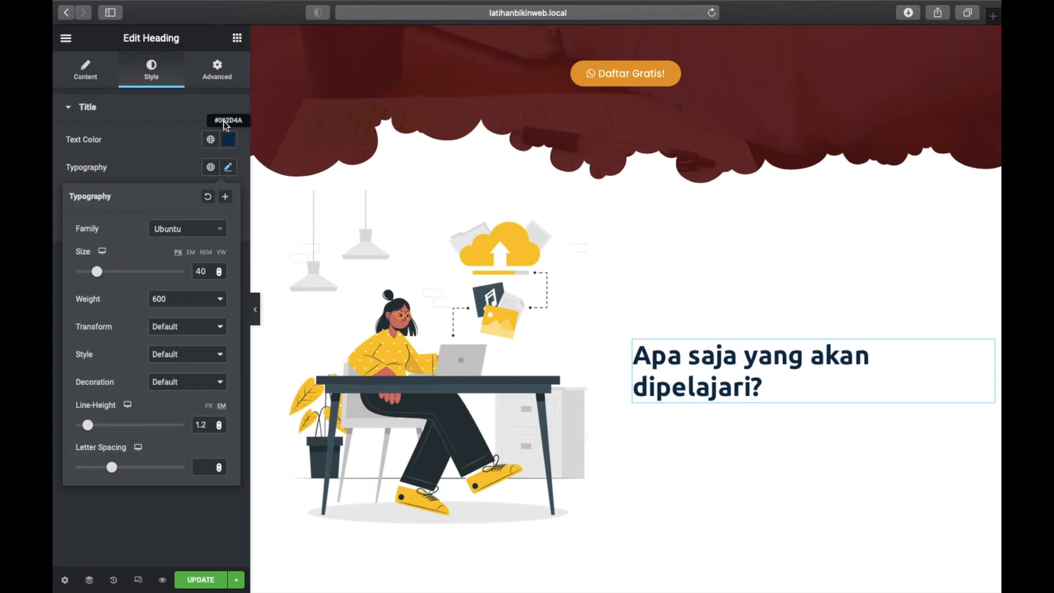
# Search the widgets for "lis" and place an Icon List directly below the heading beside the illustration
pyautogui.click(237, 38)
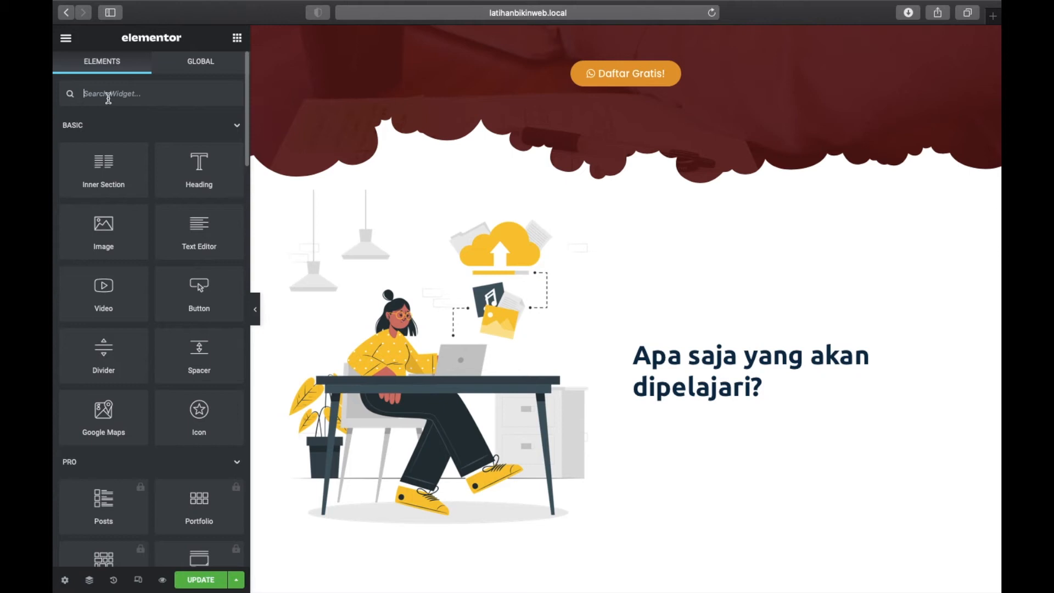
pyautogui.write('lis')
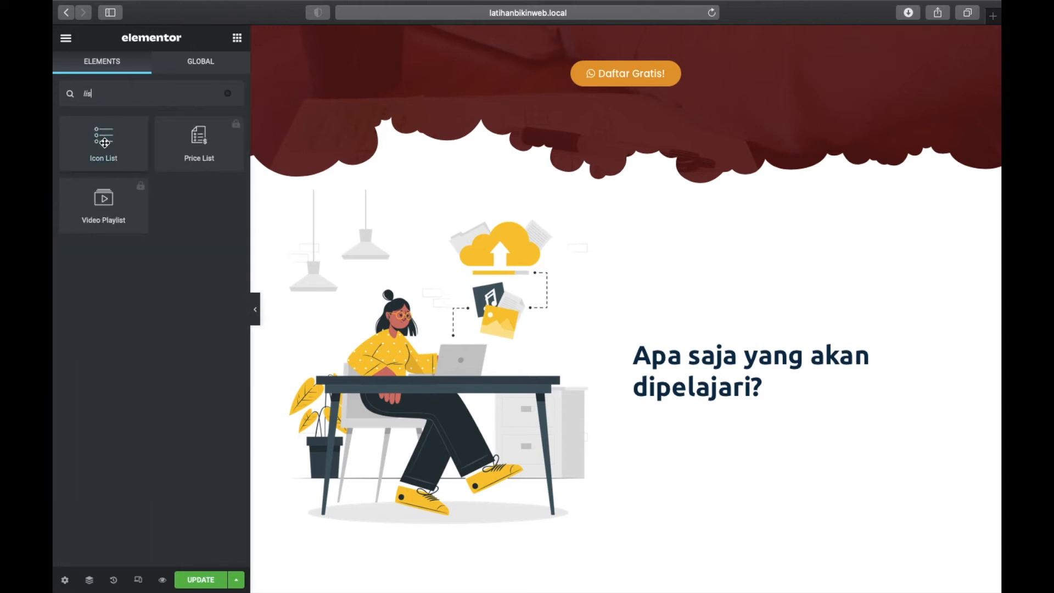
pyautogui.moveTo(105, 143); pyautogui.dragTo(687, 416)
pyautogui.moveTo(98, 147); pyautogui.dragTo(685, 397)
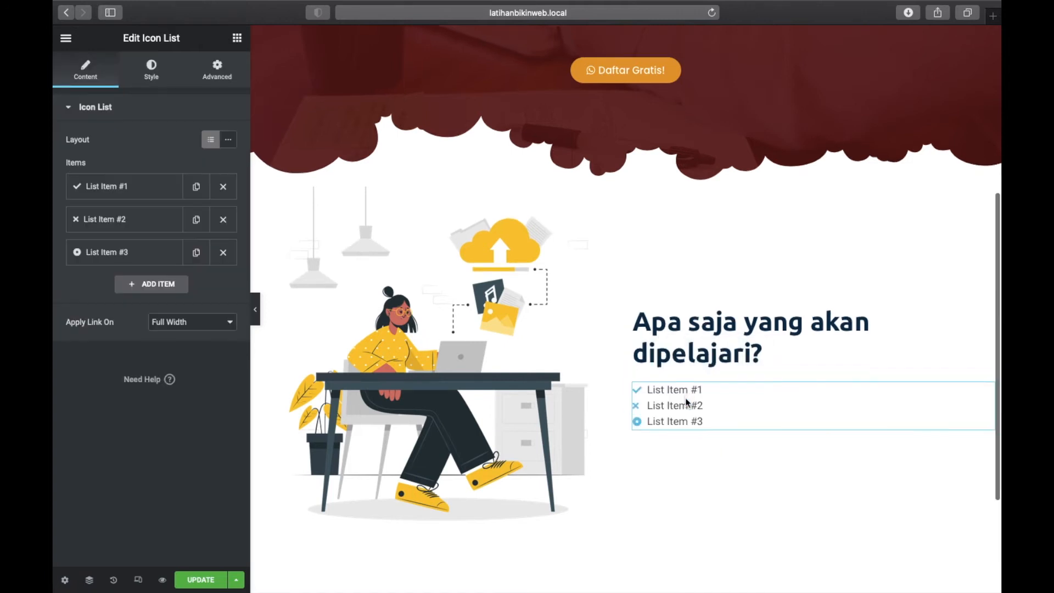
# Delete the second and third placeholder items from the icon list
pyautogui.scroll(-3, 685, 398)
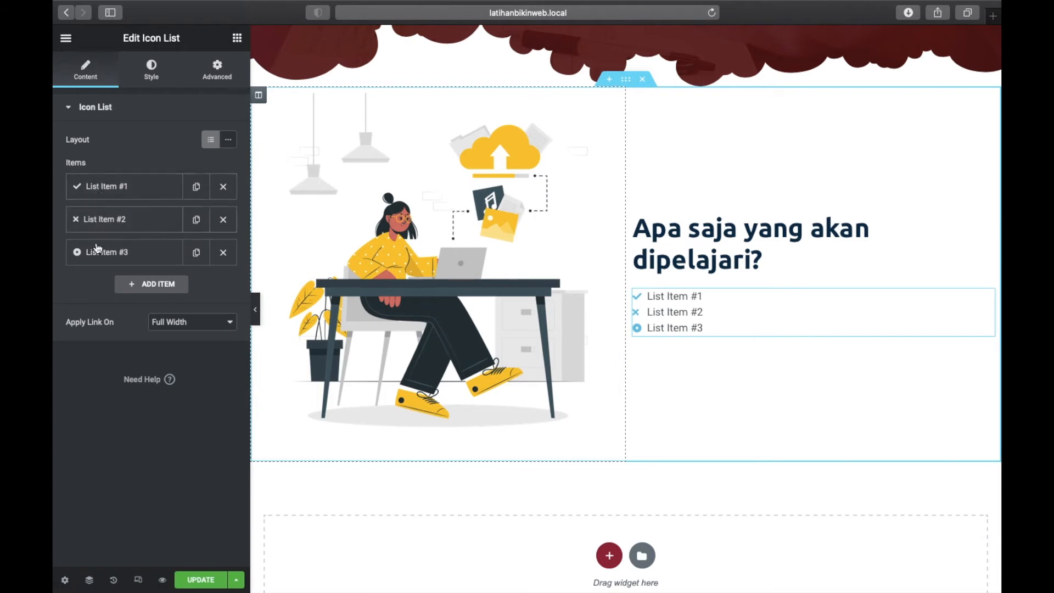
pyautogui.click(223, 254)
pyautogui.click(223, 221)
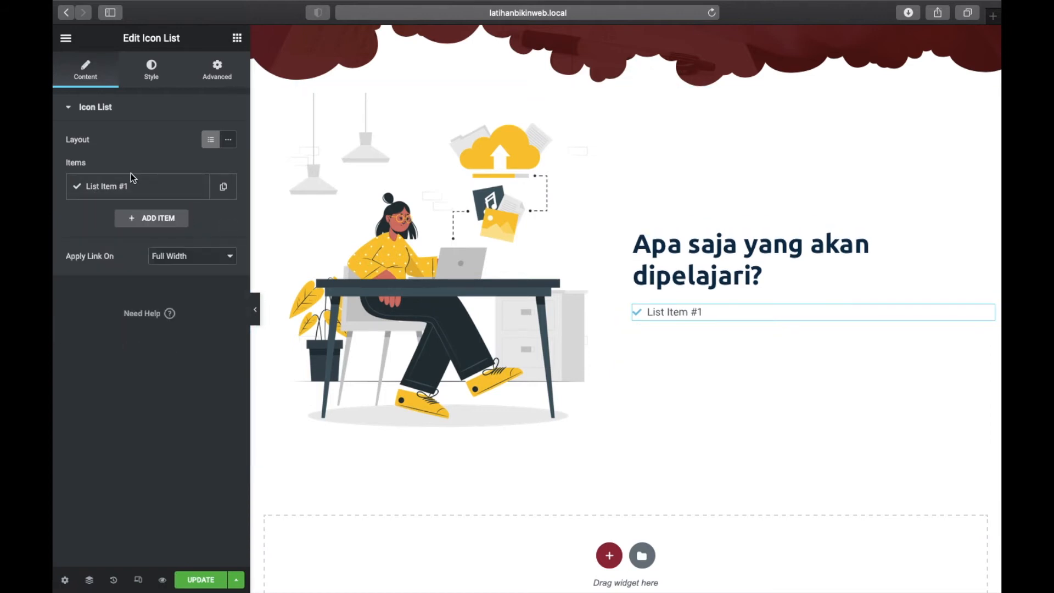
# Change the remaining list item's text to "Penjelasan domain, hosting, & landing page"
pyautogui.click(126, 189)
pyautogui.click(133, 234)
pyautogui.click(133, 186)
pyautogui.click(133, 187)
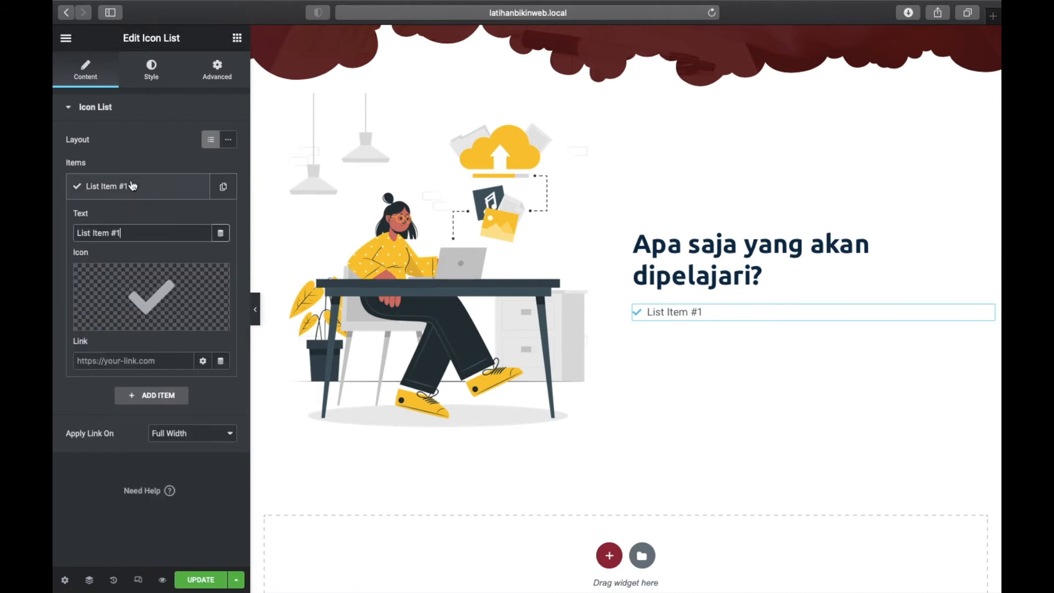
pyautogui.moveTo(132, 234); pyautogui.dragTo(61, 234)
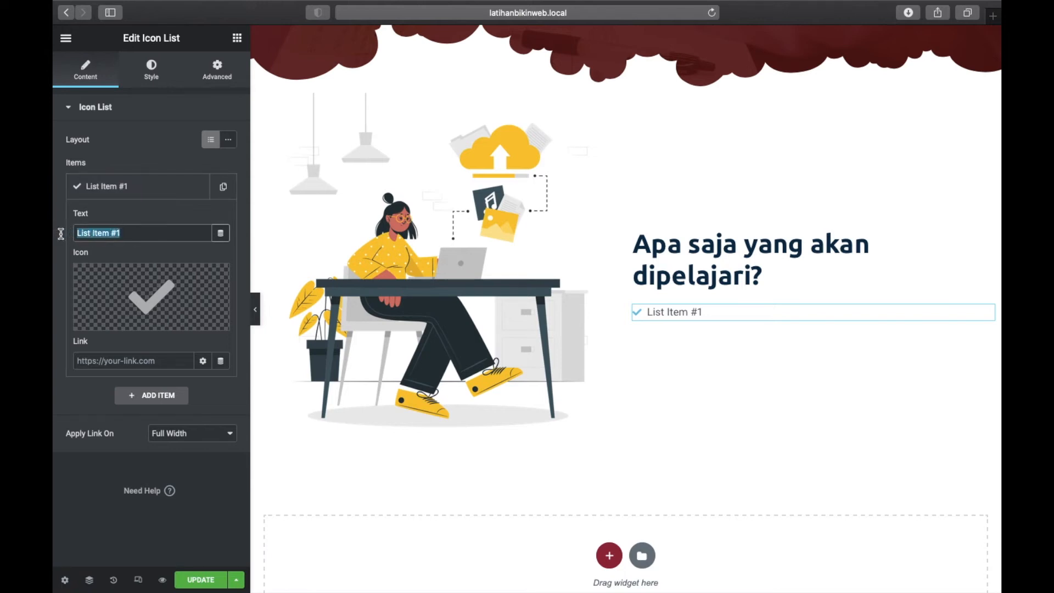
pyautogui.write('Penjel')
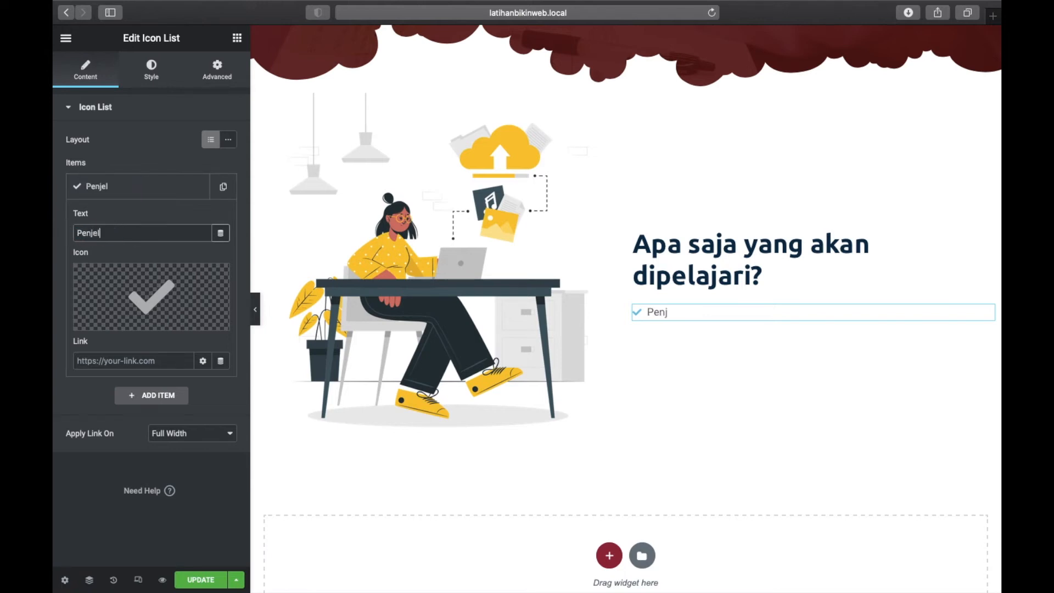
pyautogui.write('asan domain')
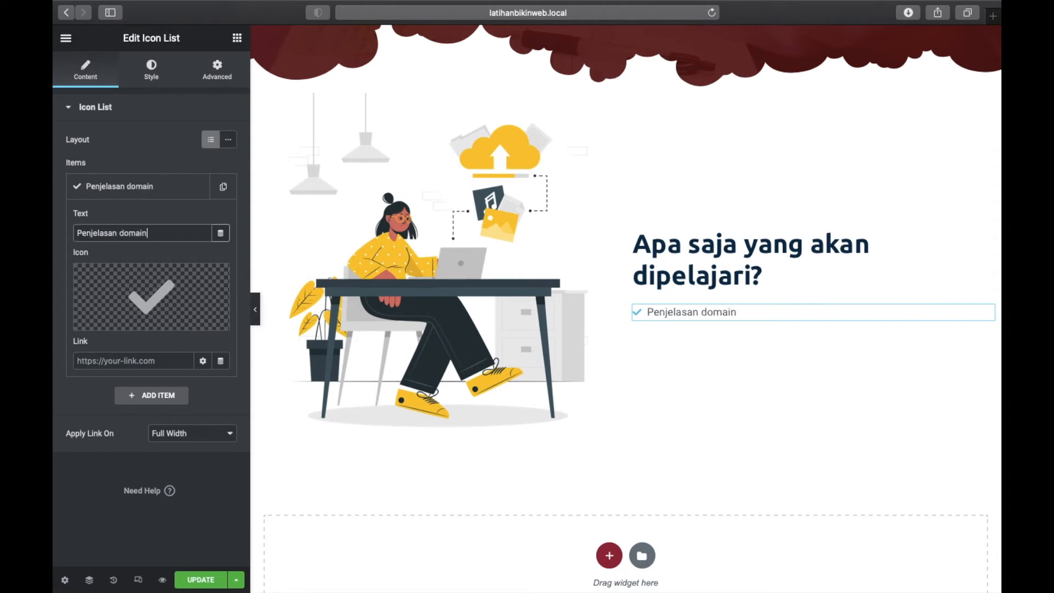
pyautogui.write(', hosting, & landing page')
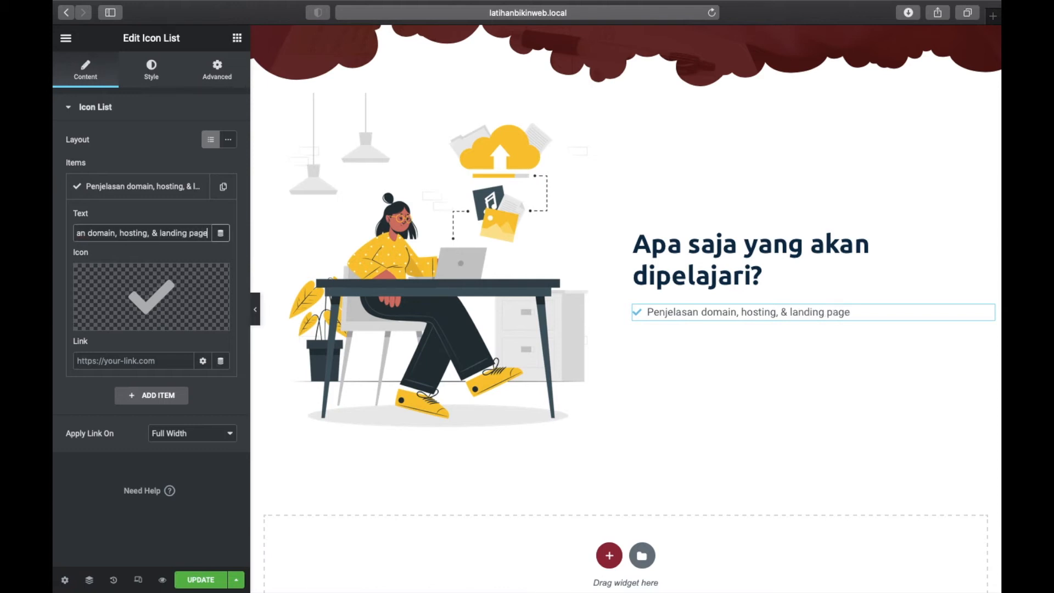
pyautogui.click(138, 186)
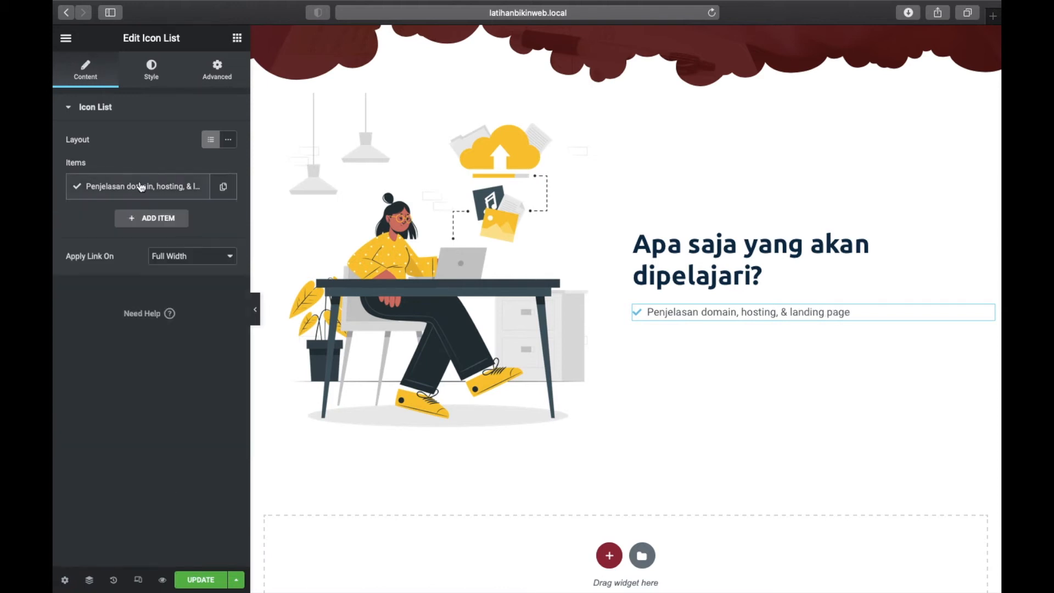
# Duplicate the first list item and change the copy's text to "Cara sewa domain & hosting"
pyautogui.click(223, 187)
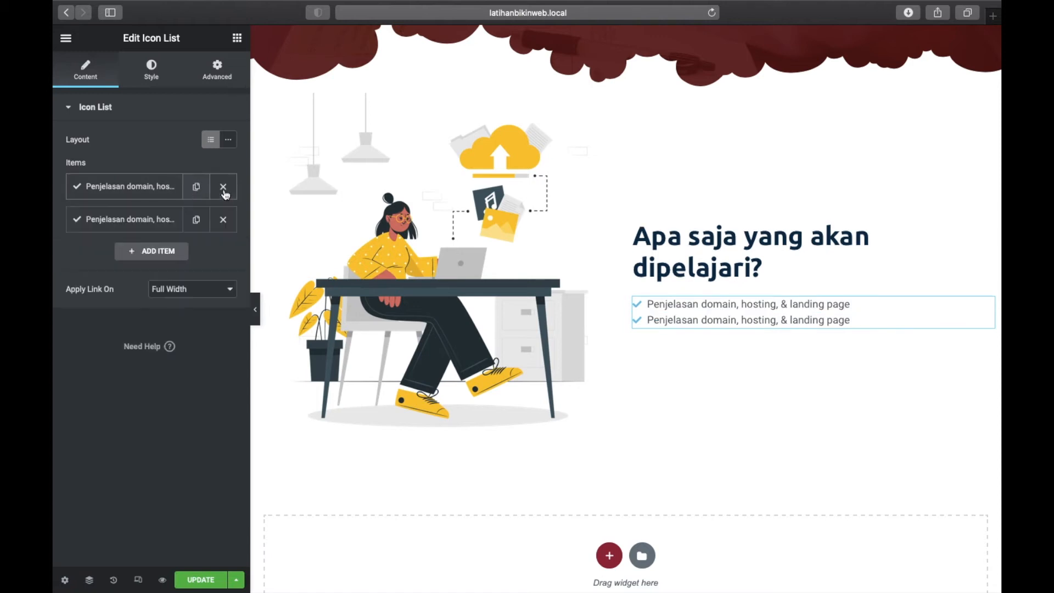
pyautogui.click(141, 223)
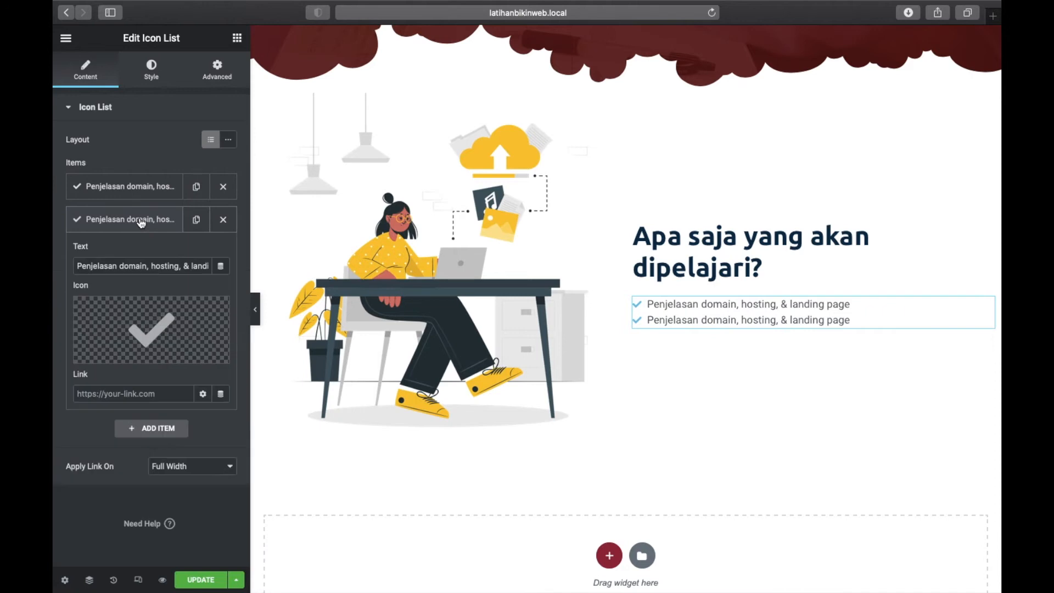
pyautogui.tripleClick(170, 266)
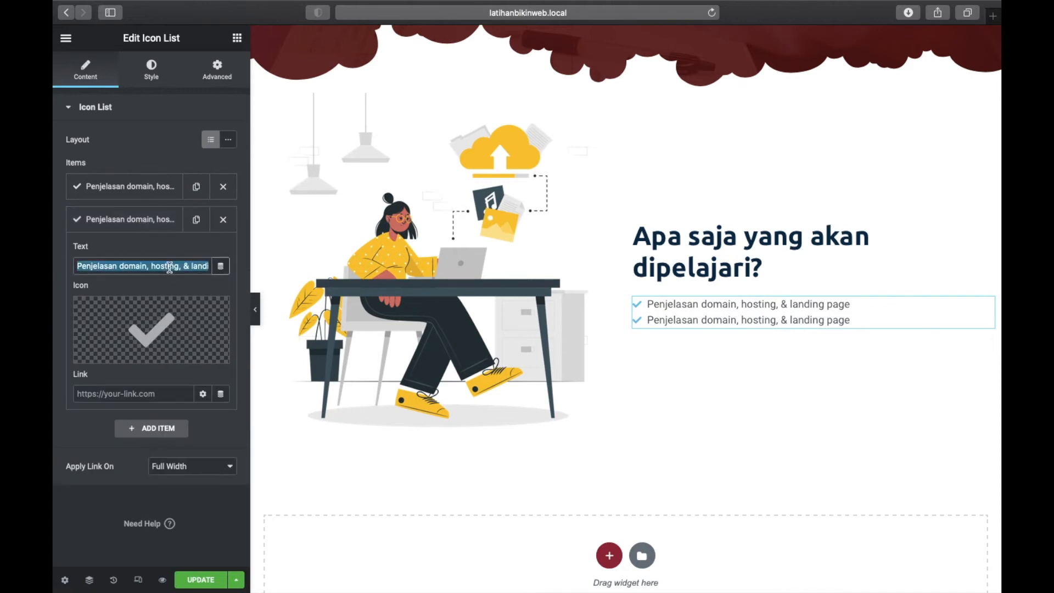
pyautogui.write('Cara sewa domain & hosting')
# Duplicate the second list item and change the copy's text to "Membuat domain & hosting localhost (FREE)"
pyautogui.click(196, 220)
pyautogui.click(126, 252)
pyautogui.moveTo(186, 299); pyautogui.dragTo(69, 295)
pyautogui.write('Membuat domain & hosting localhost (FREE)')
pyautogui.click(165, 252)
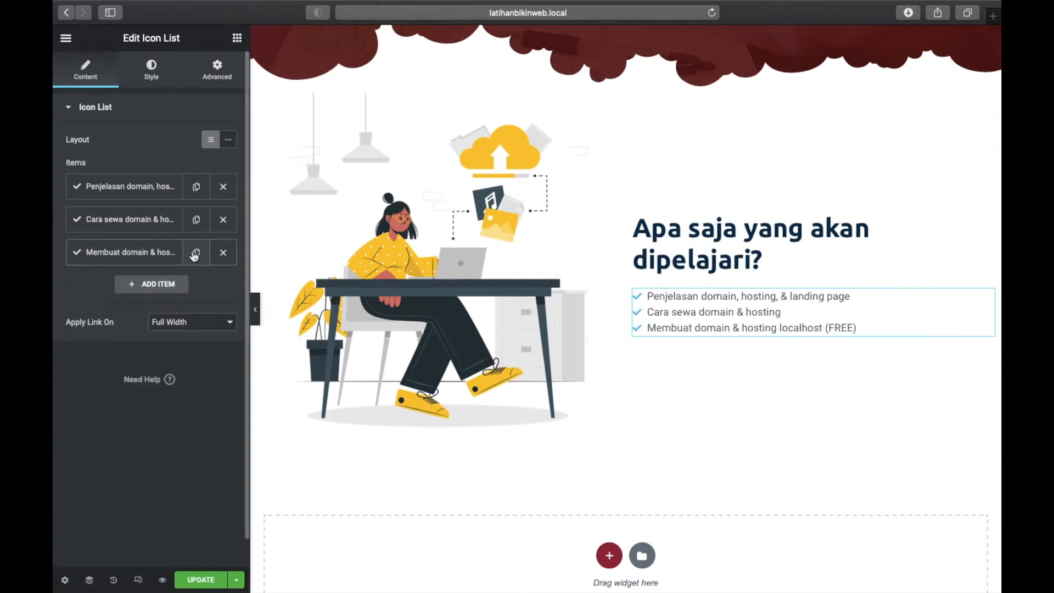
# Duplicate the third list item and change the copy's text to "Setting wordpress & instalasi plugin"
pyautogui.click(196, 252)
pyautogui.click(126, 285)
pyautogui.moveTo(220, 332); pyautogui.dragTo(70, 330)
pyautogui.write('Setting wordpress & instalasi plugin')
# Duplicate the fourth list item and change the copy's text to "Demo membuat landing page"
pyautogui.click(196, 289)
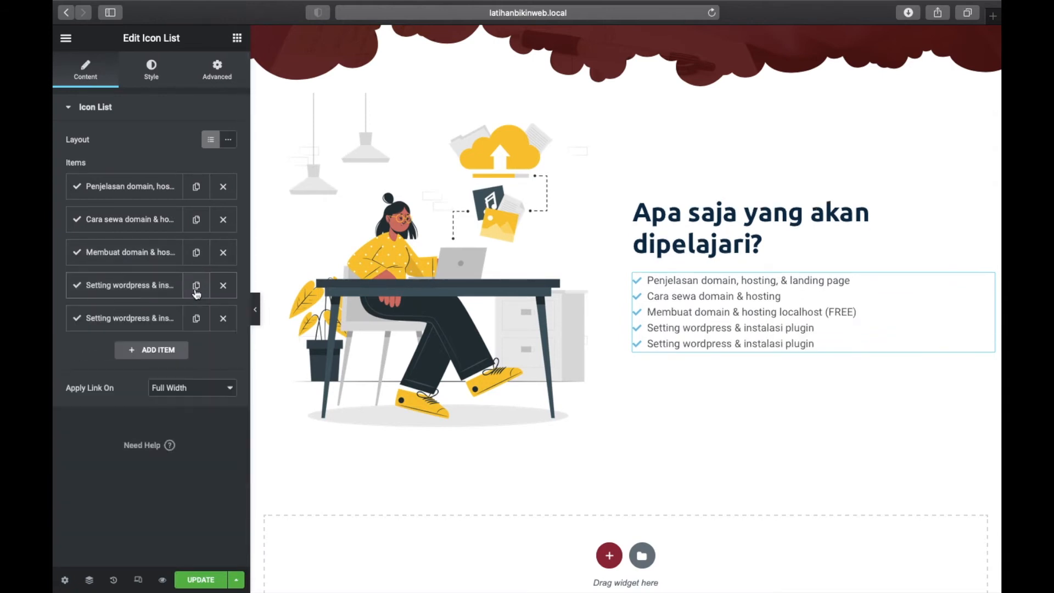
pyautogui.click(127, 318)
pyautogui.moveTo(220, 366); pyautogui.dragTo(69, 363)
pyautogui.write('Demo membuat landing page')
pyautogui.click(113, 328)
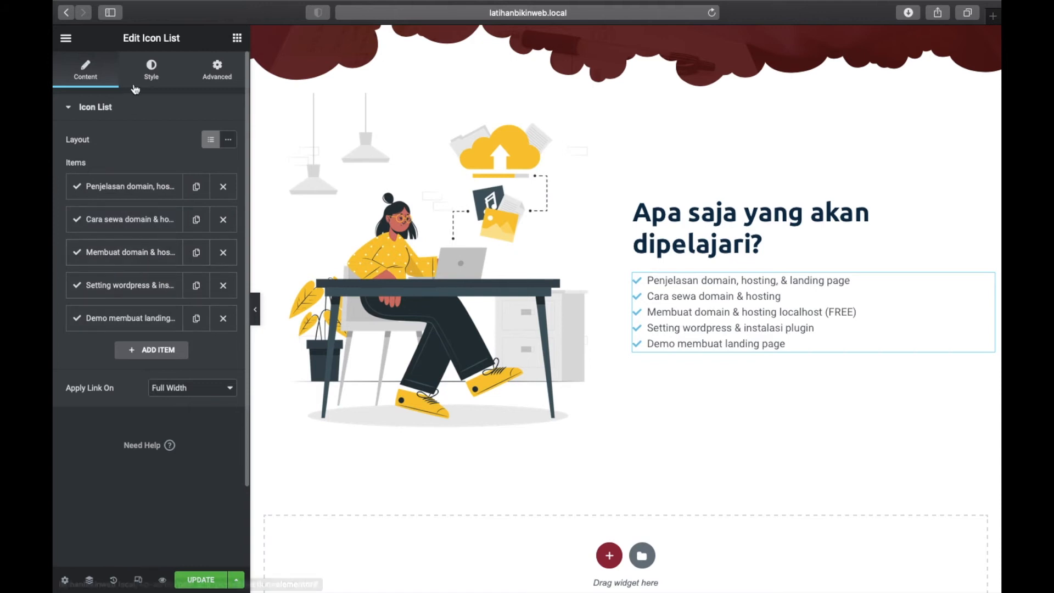
pyautogui.click(150, 72)
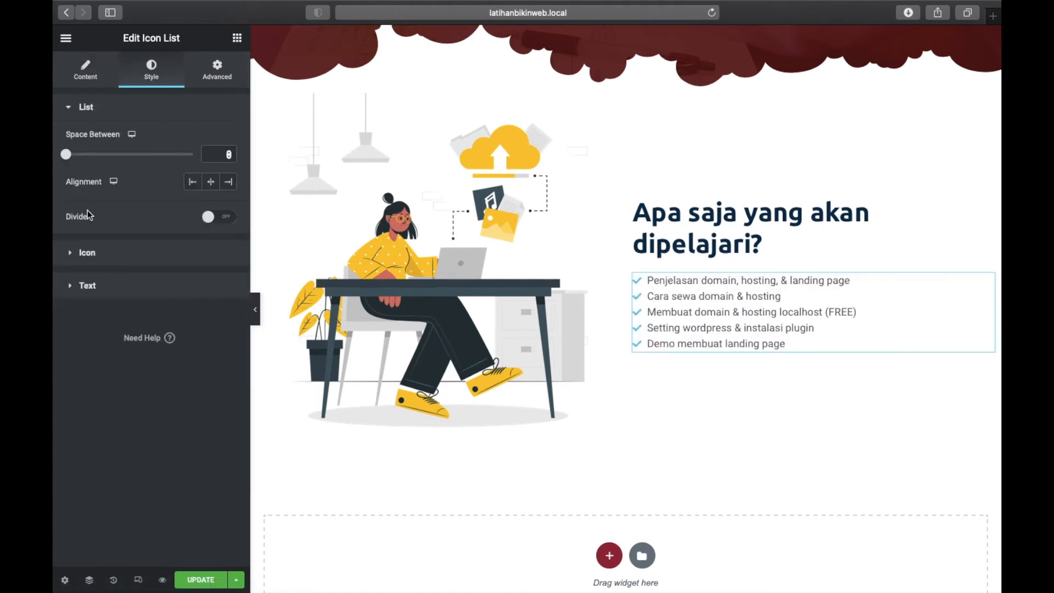
pyautogui.click(74, 254)
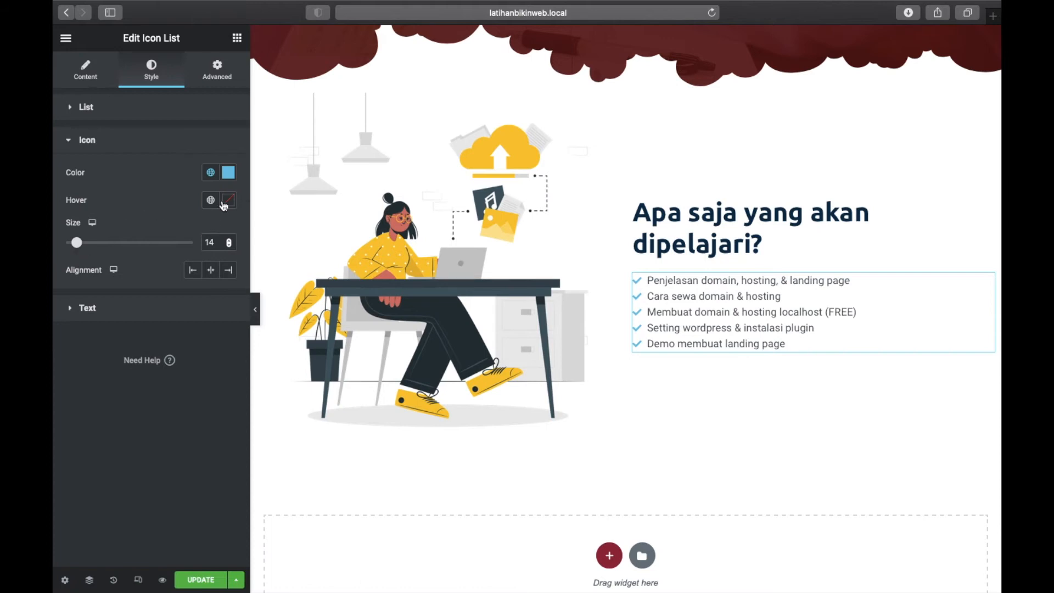
pyautogui.click(227, 174)
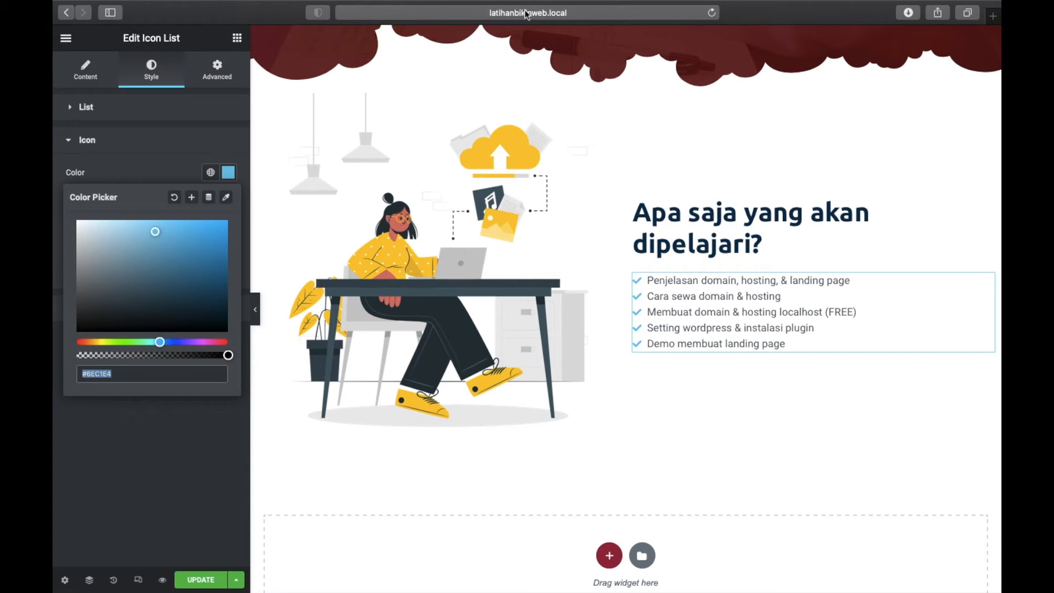
# Copy the hex code of the hero section's background color, #510404
pyautogui.scroll(2, 569, 46)
pyautogui.scroll(5, 569, 45)
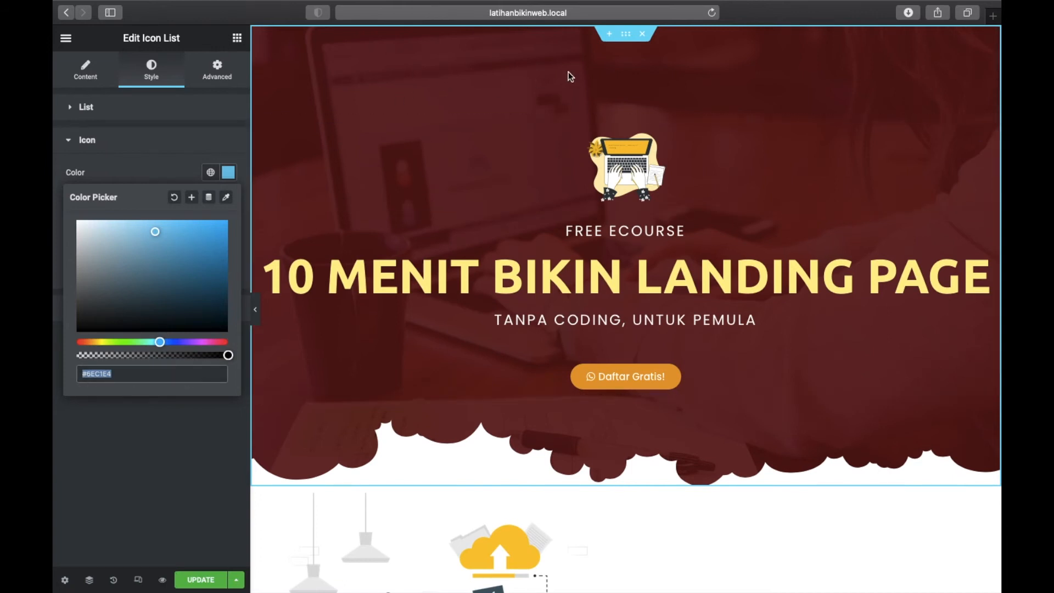
pyautogui.click(626, 34)
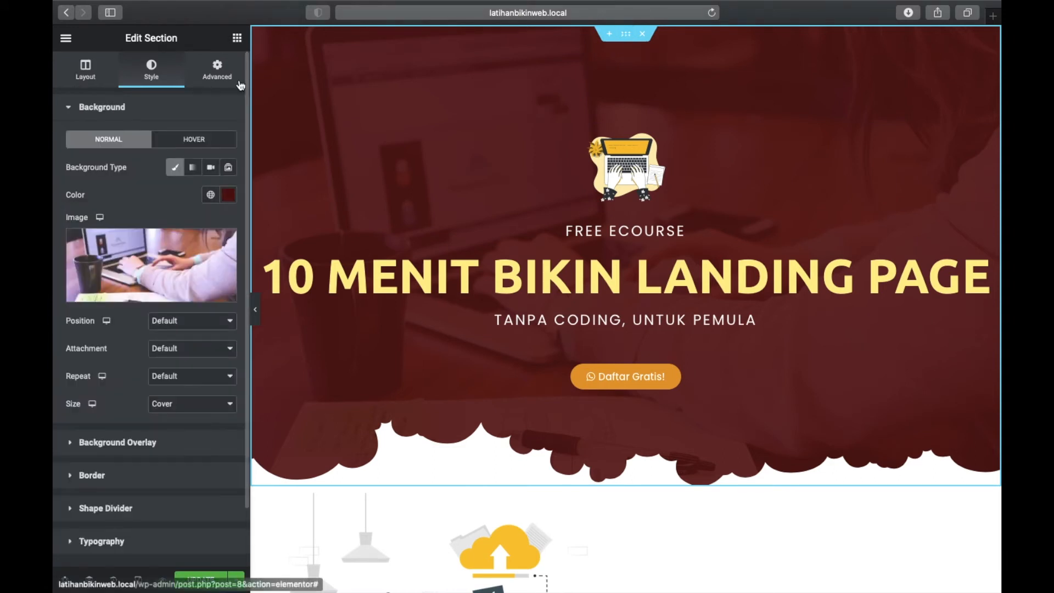
pyautogui.click(228, 201)
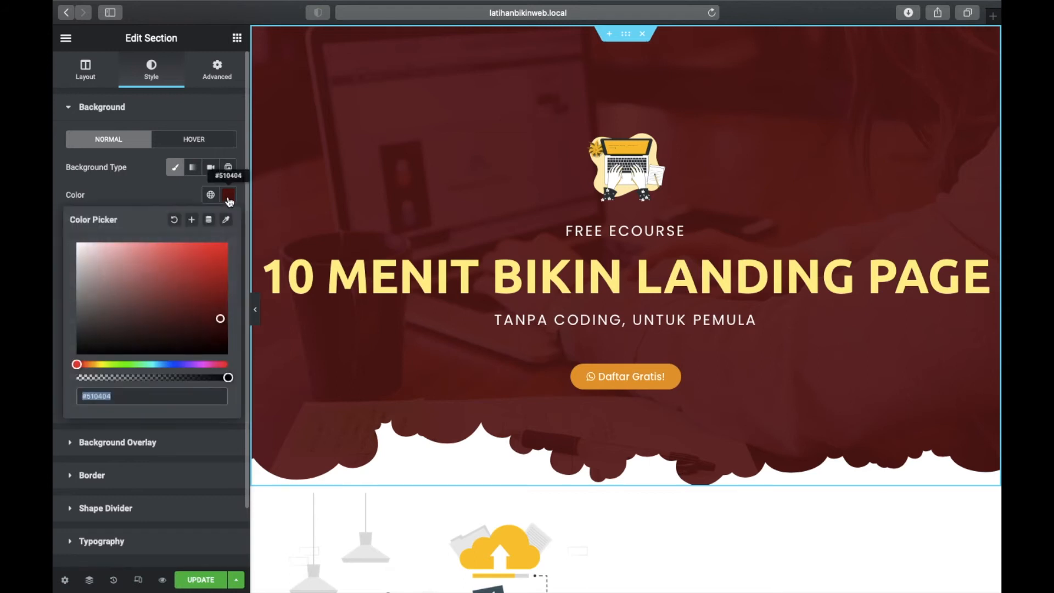
pyautogui.click(136, 396)
pyautogui.moveTo(135, 396); pyautogui.dragTo(71, 397)
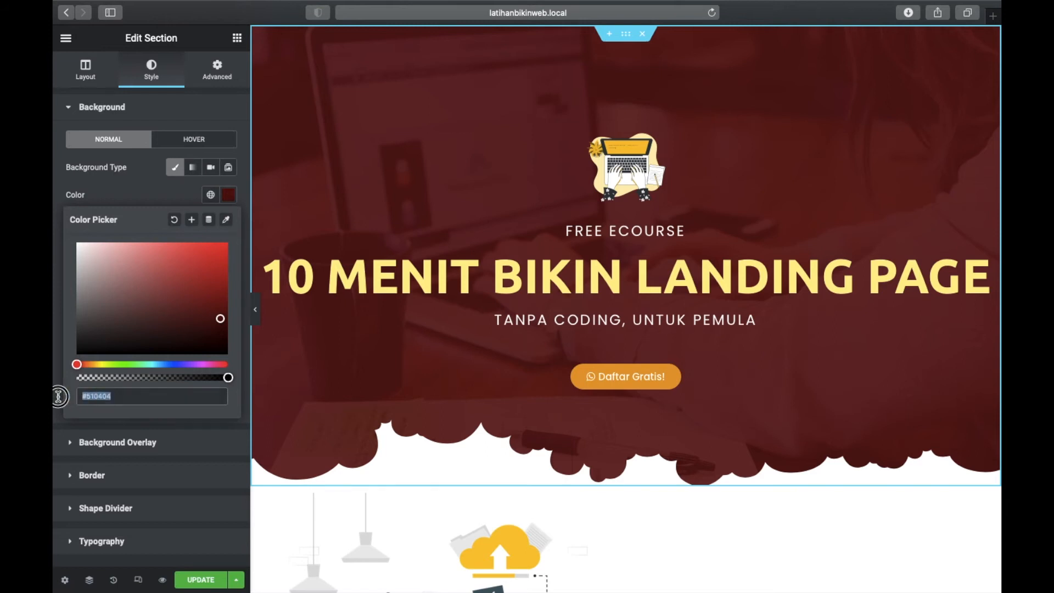
pyautogui.moveTo(134, 396); pyautogui.dragTo(68, 397)
pyautogui.press('super+c')
# Set the icon color of the list under "Apa saja yang akan dipelajari?" to the copied #510404
pyautogui.scroll(-10, 537, 337)
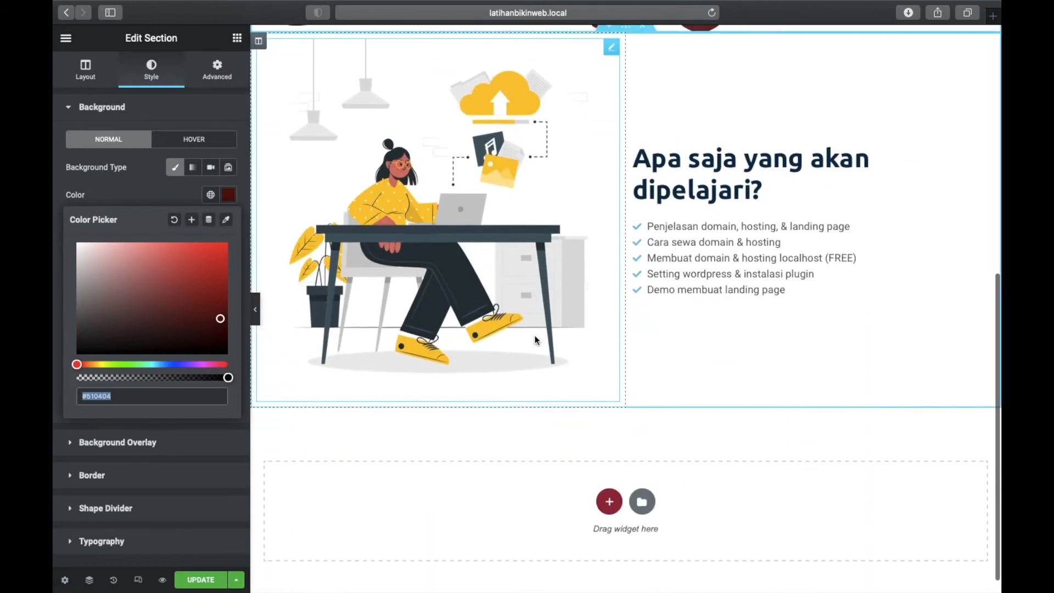
pyautogui.click(670, 233)
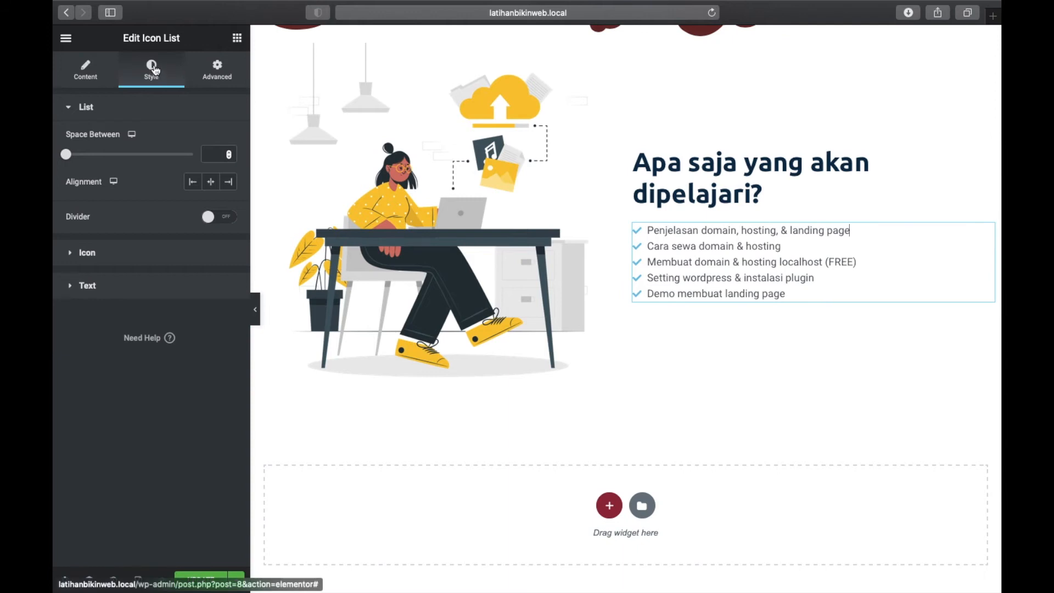
pyautogui.click(72, 256)
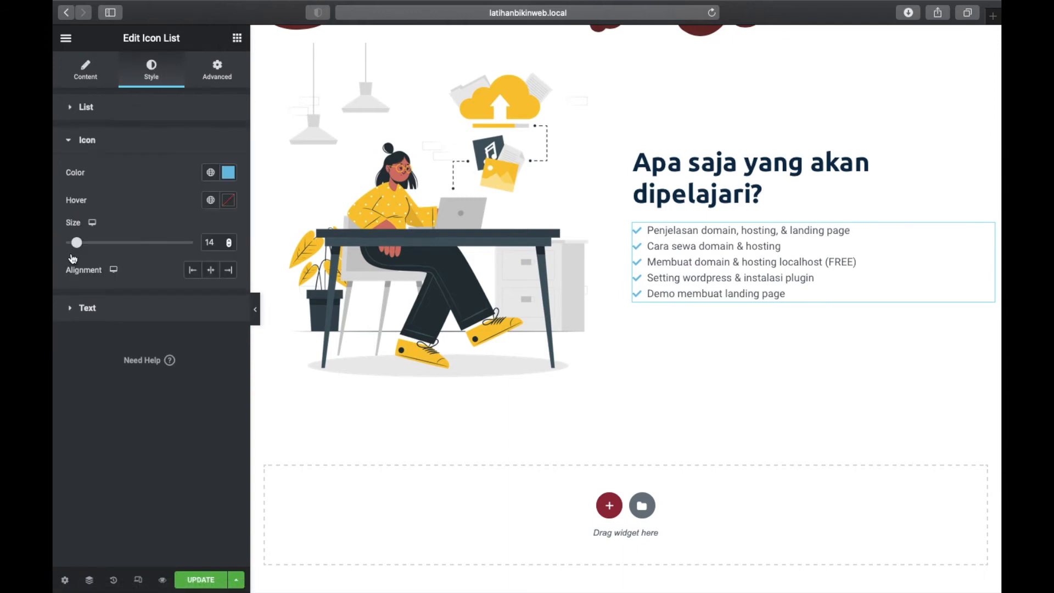
pyautogui.click(228, 173)
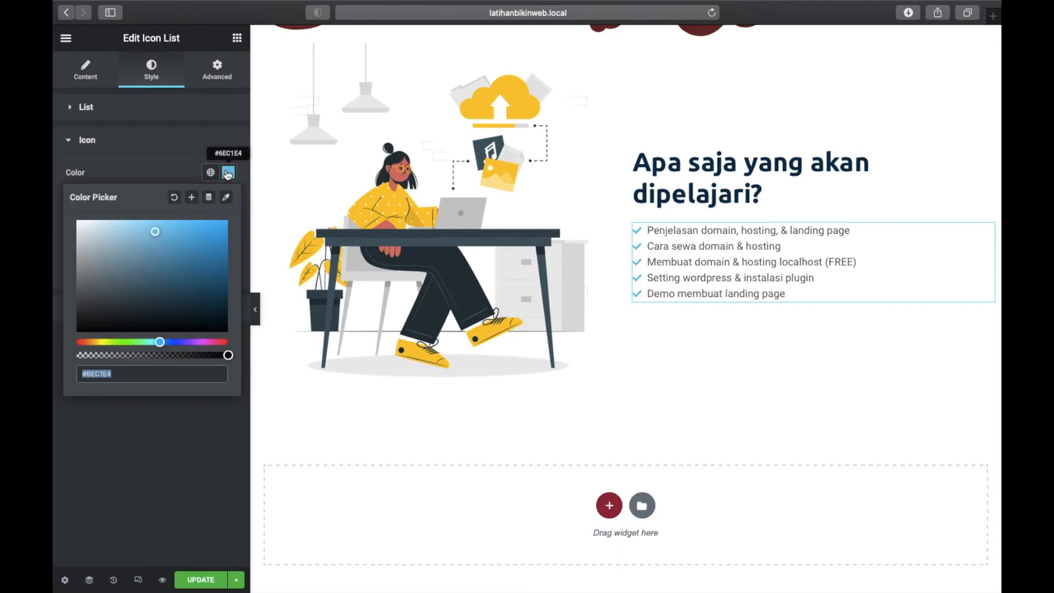
pyautogui.click(126, 371)
pyautogui.moveTo(127, 371); pyautogui.dragTo(69, 373)
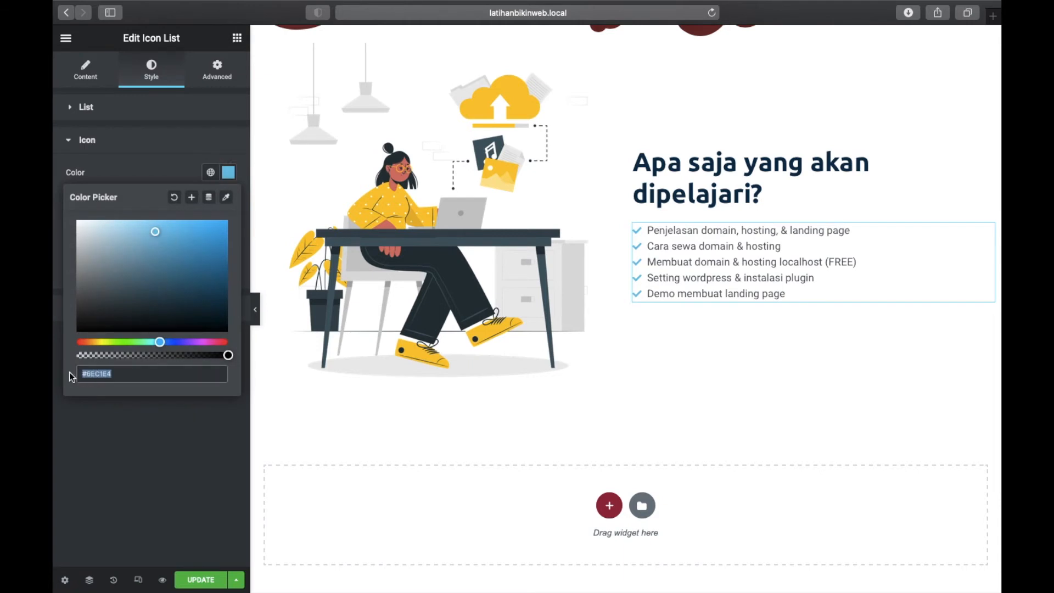
pyautogui.press('super+v')
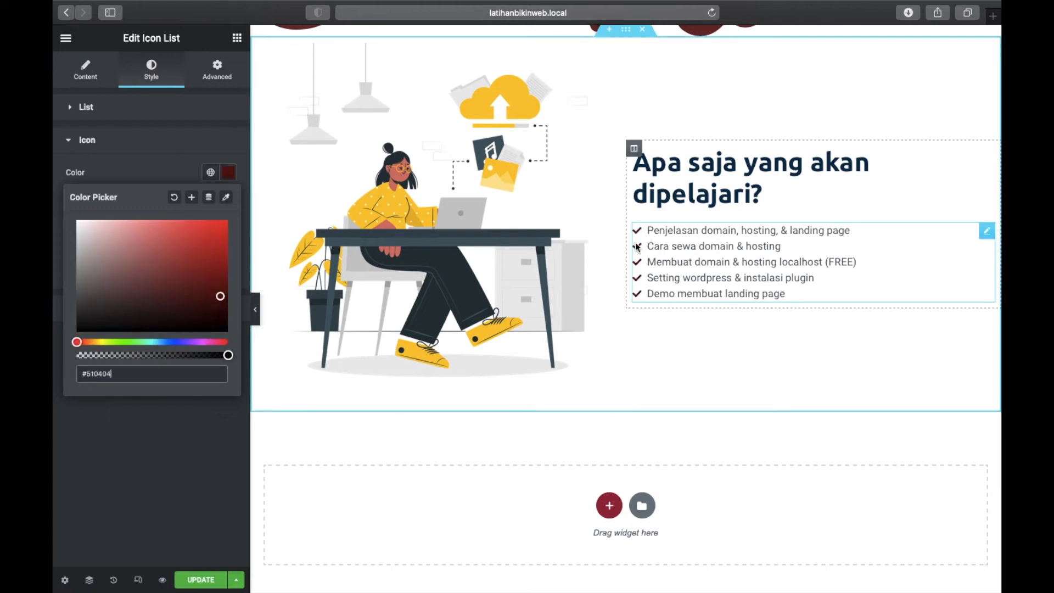
pyautogui.click(228, 173)
# Set the icon list's text color to the global Secondary color
pyautogui.click(114, 313)
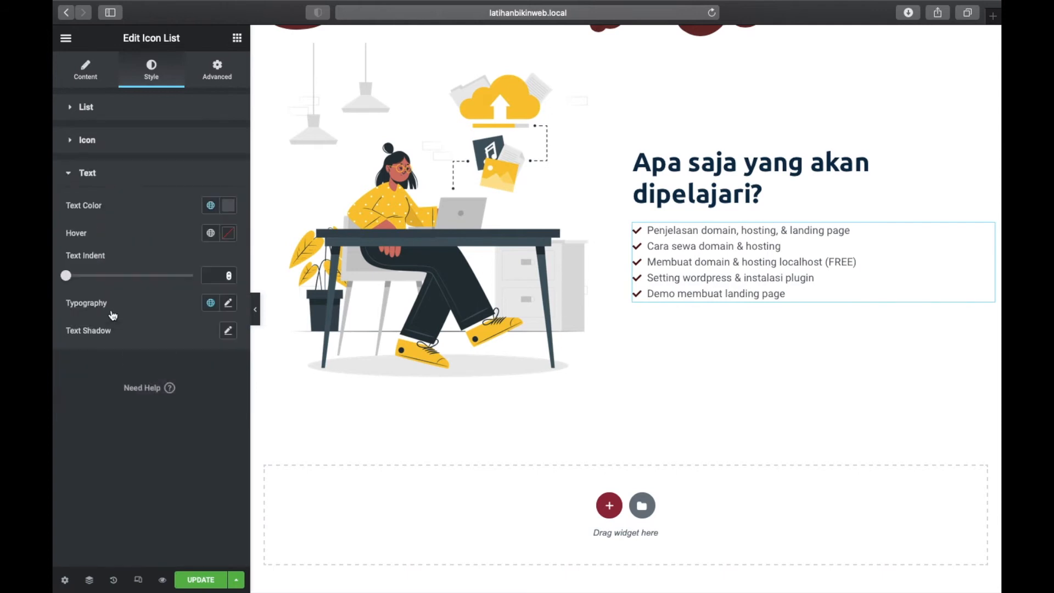
pyautogui.click(229, 207)
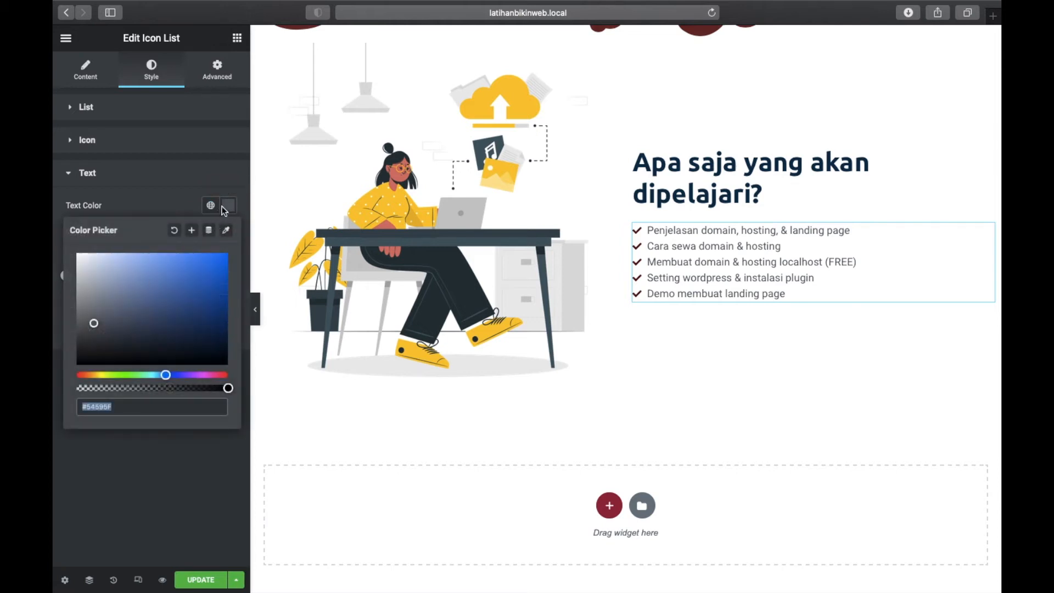
pyautogui.click(225, 212)
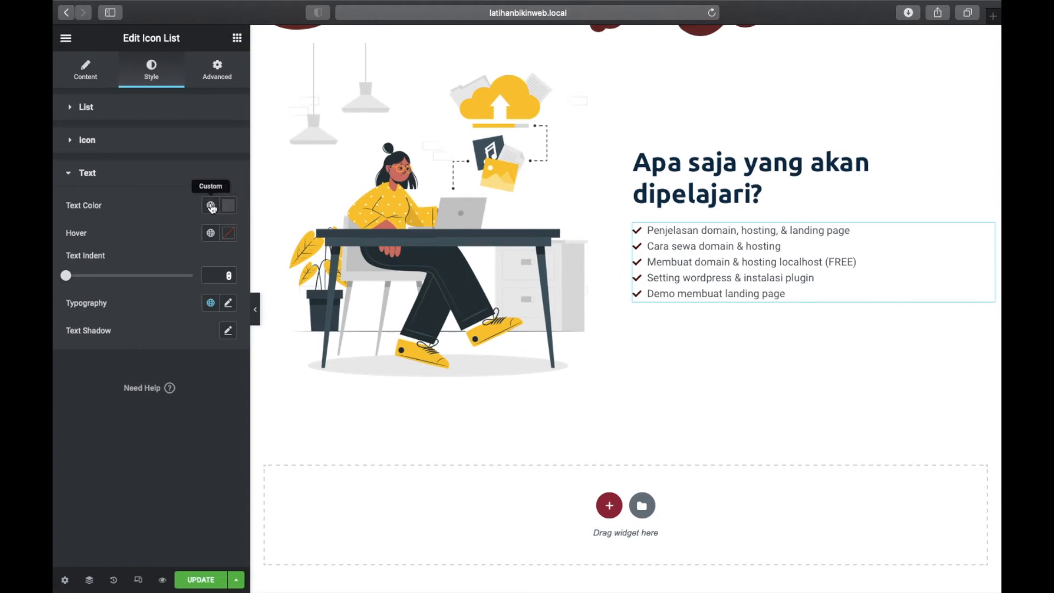
pyautogui.click(210, 207)
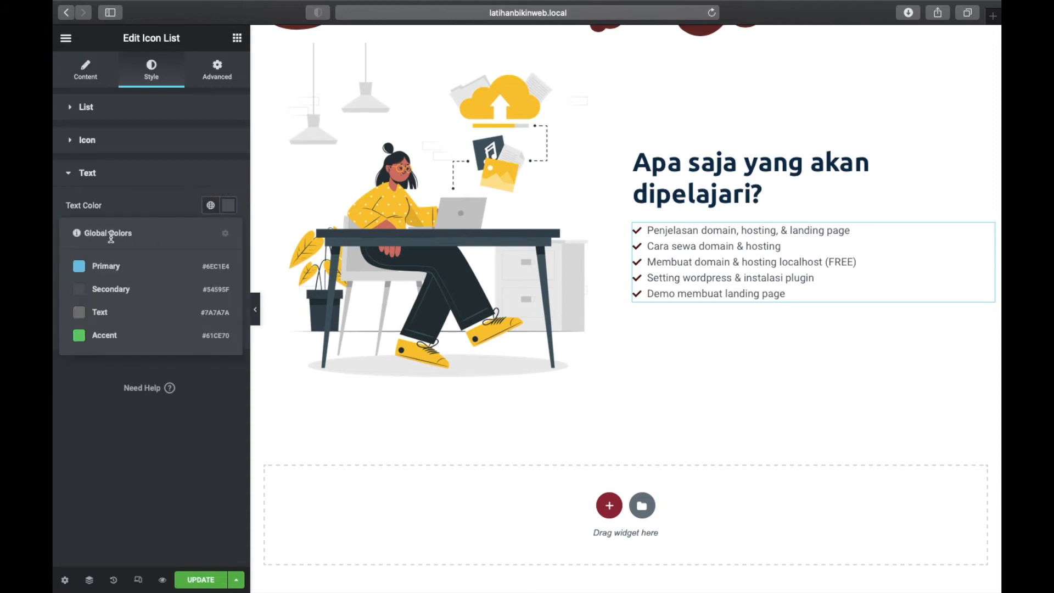
pyautogui.click(95, 292)
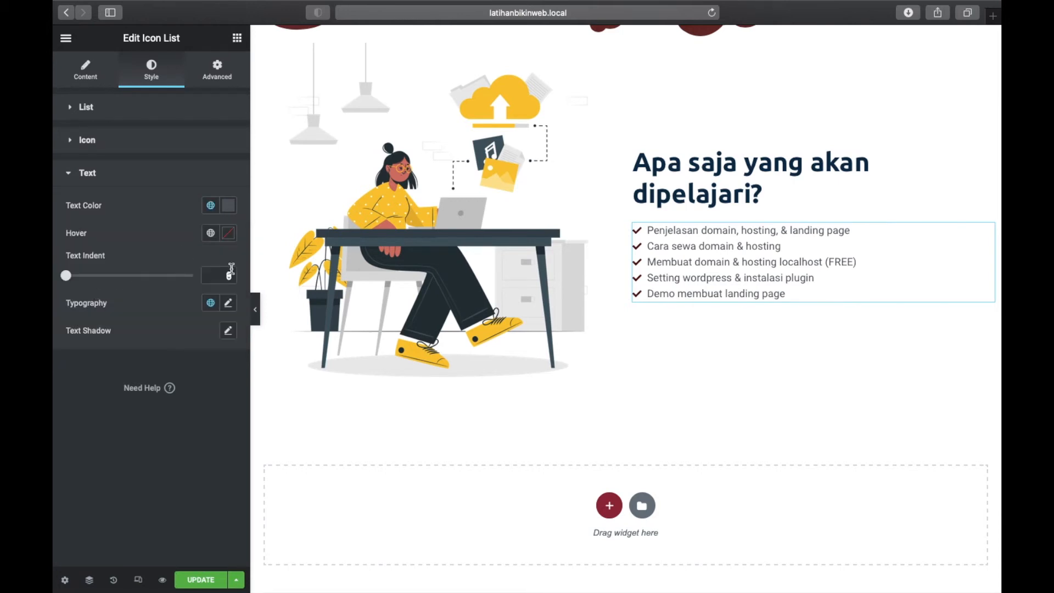
# Set the icon list text's font family to Poppins
pyautogui.click(228, 304)
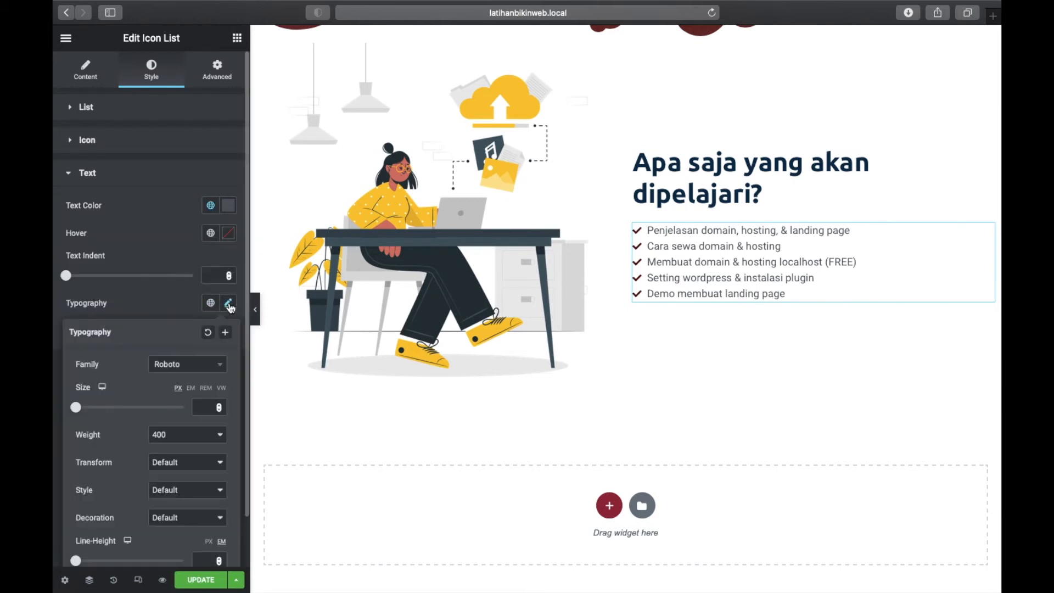
pyautogui.click(201, 370)
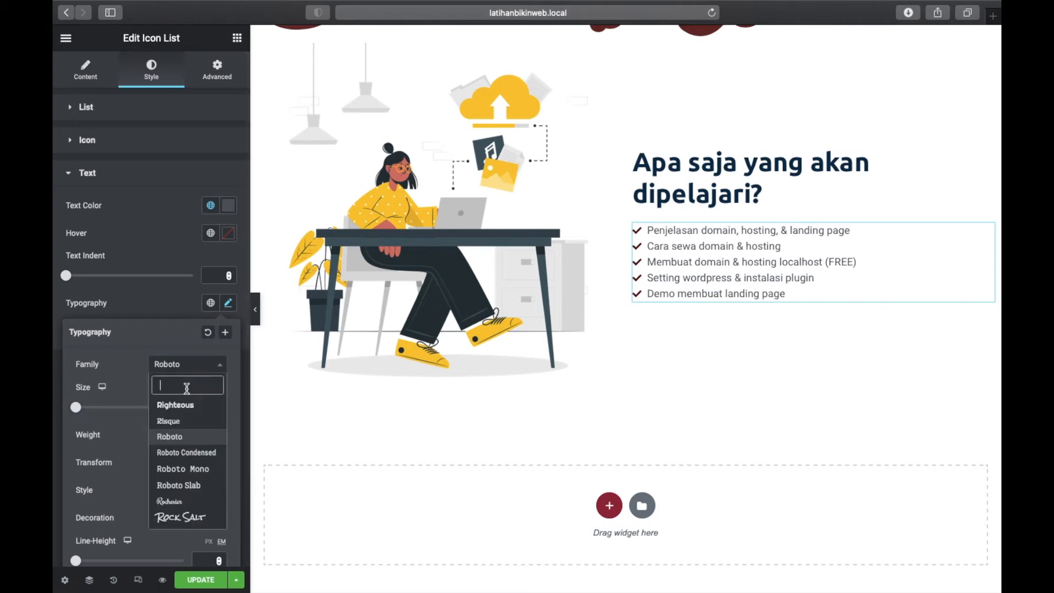
pyautogui.write('pop')
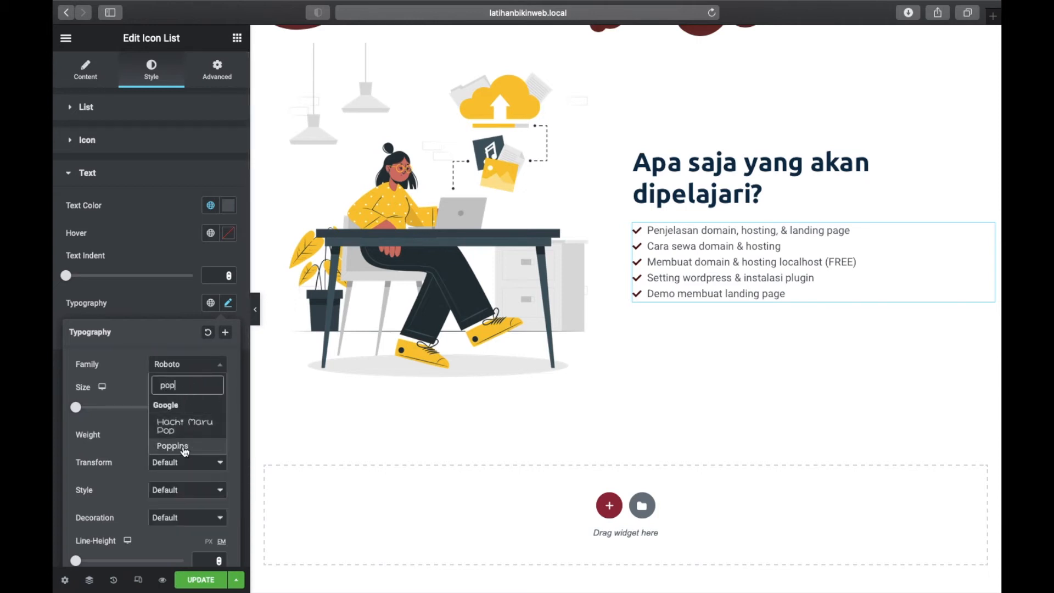
pyautogui.click(185, 448)
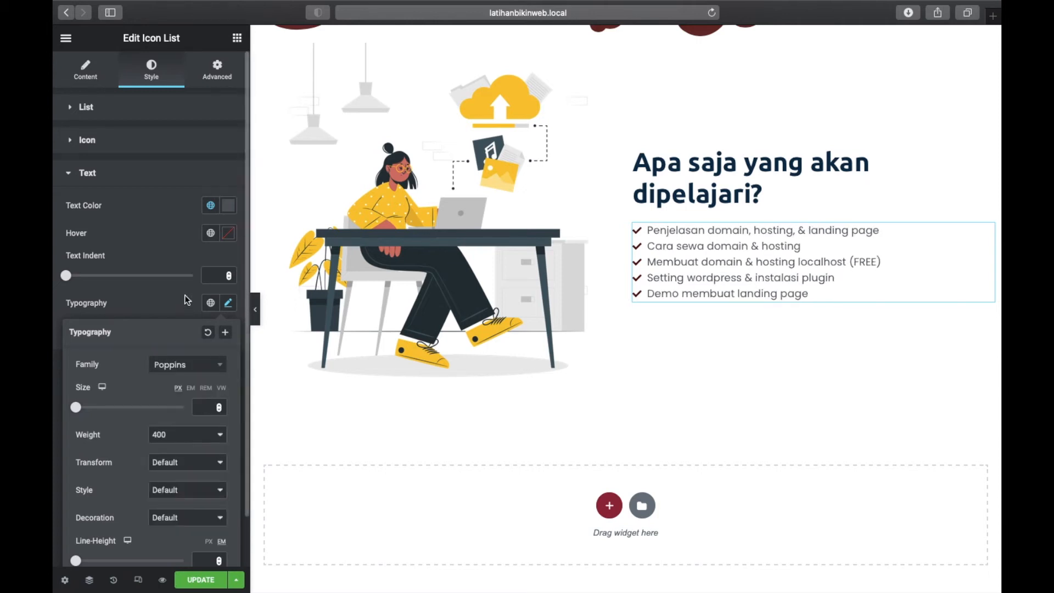
pyautogui.click(165, 258)
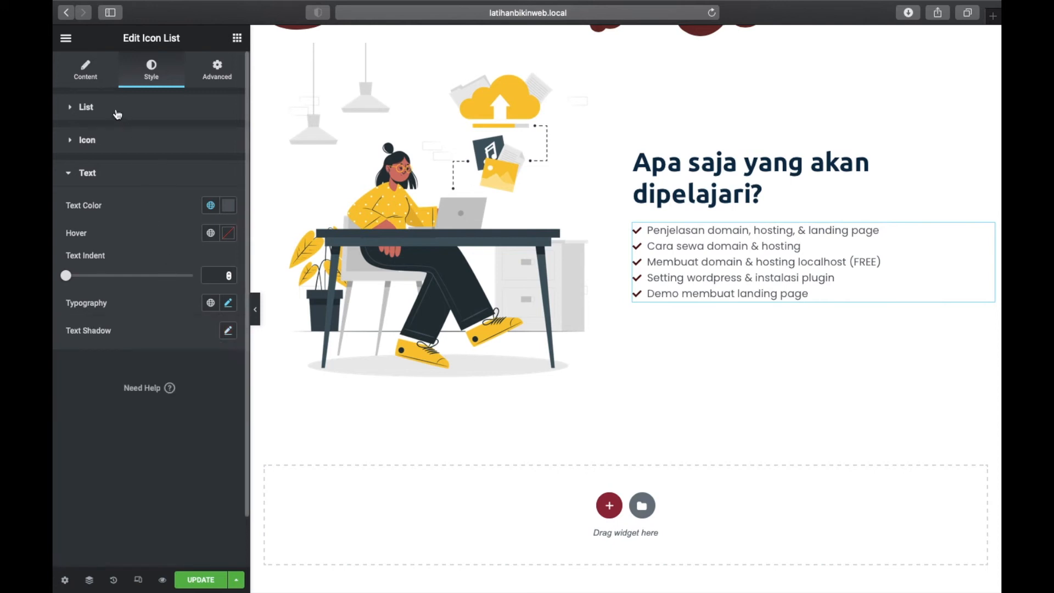
# Set the icon list's space between items to 6 and its top margin alone to 30 px, with the margin values unlinked
pyautogui.click(93, 107)
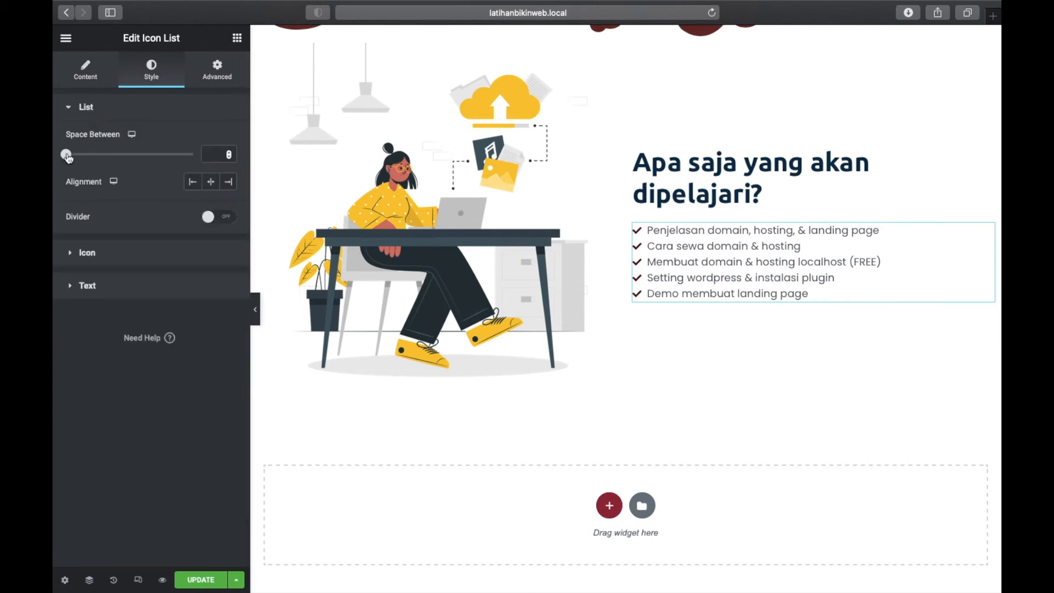
pyautogui.moveTo(67, 157); pyautogui.dragTo(83, 164)
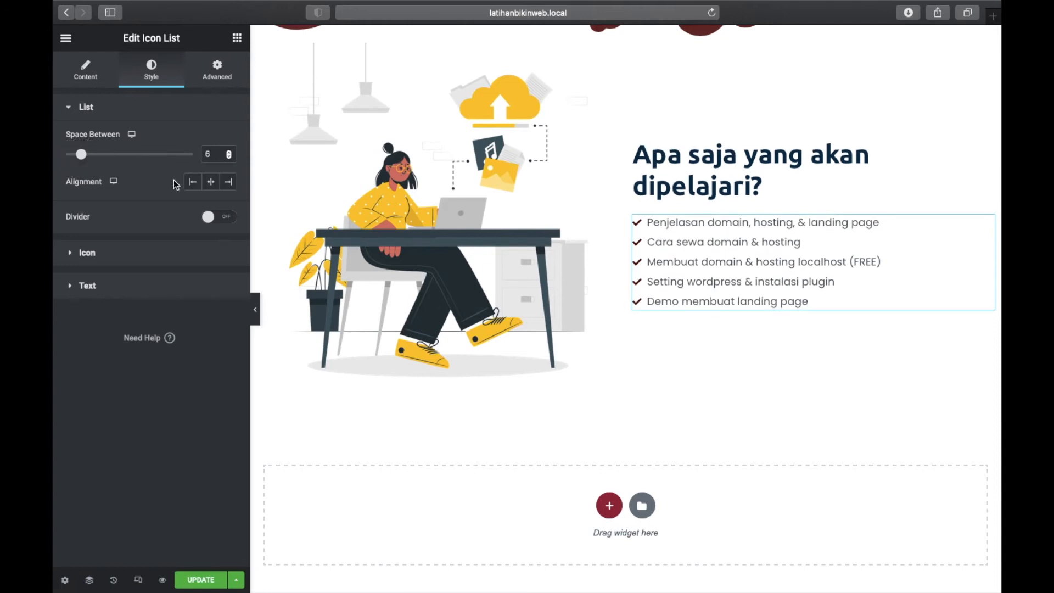
pyautogui.click(222, 69)
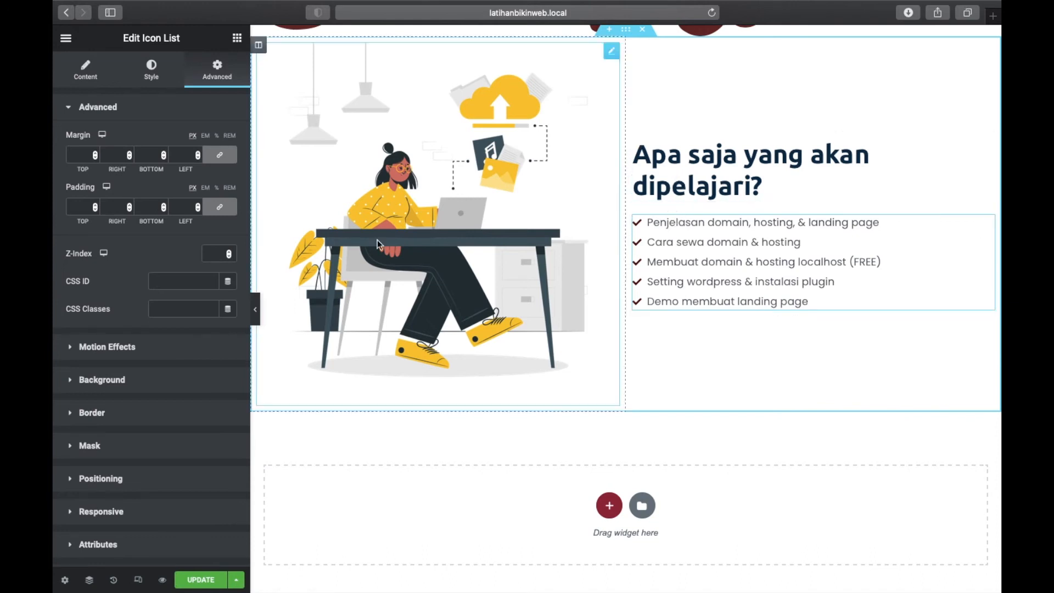
pyautogui.click(82, 150)
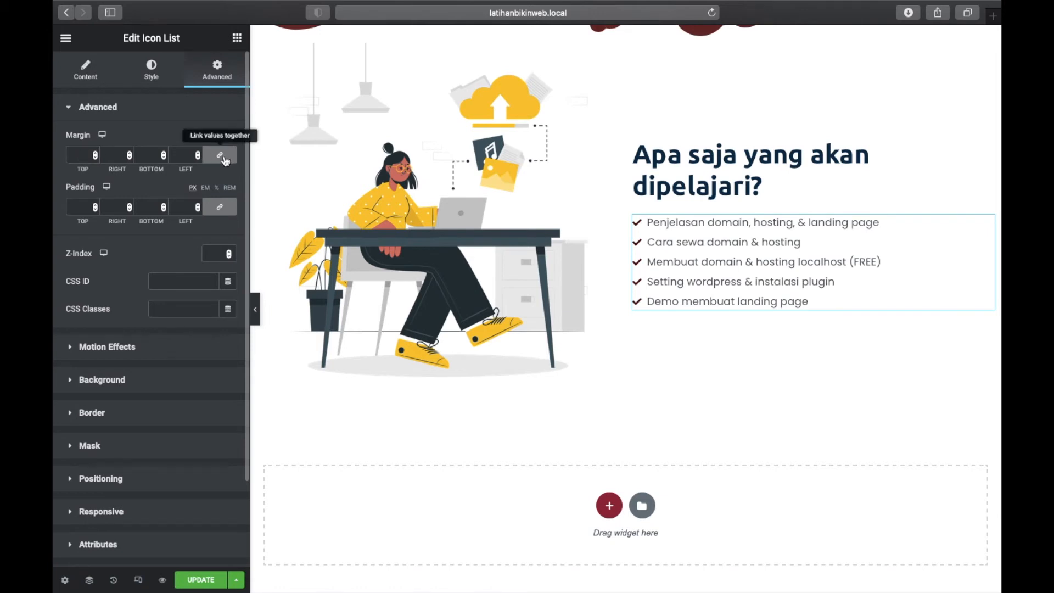
pyautogui.click(225, 160)
pyautogui.moveTo(81, 158); pyautogui.dragTo(67, 155)
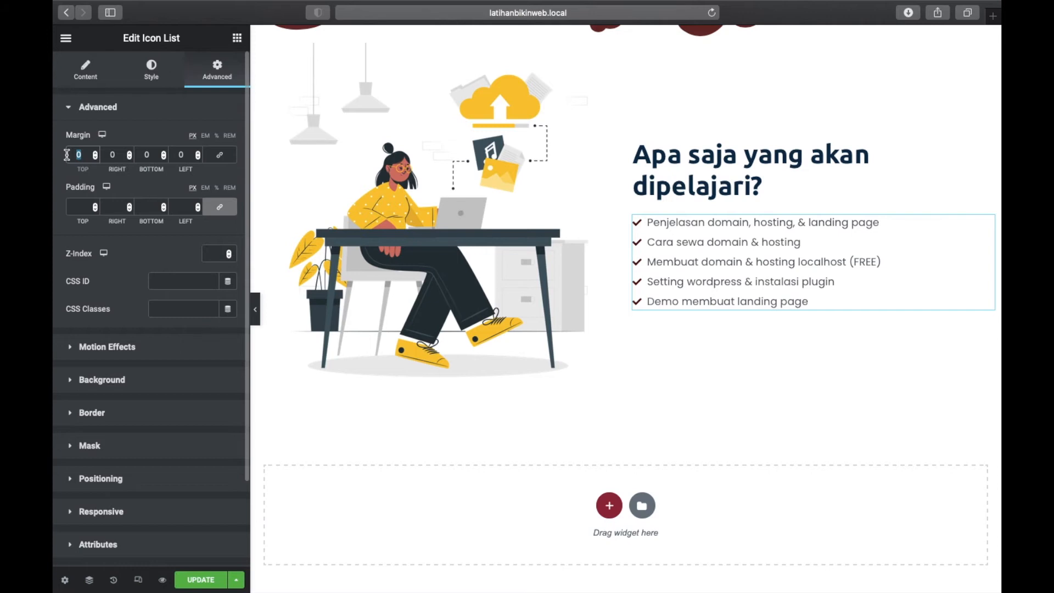
pyautogui.write('30')
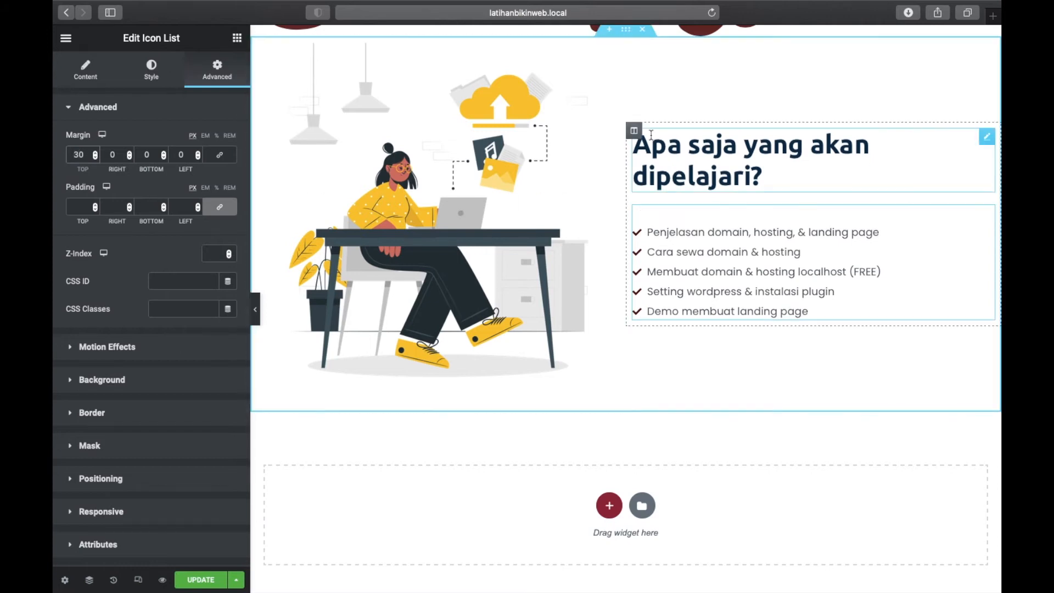
# Set the top and bottom margins of the section holding the illustration and checklist to 30 px
pyautogui.click(255, 309)
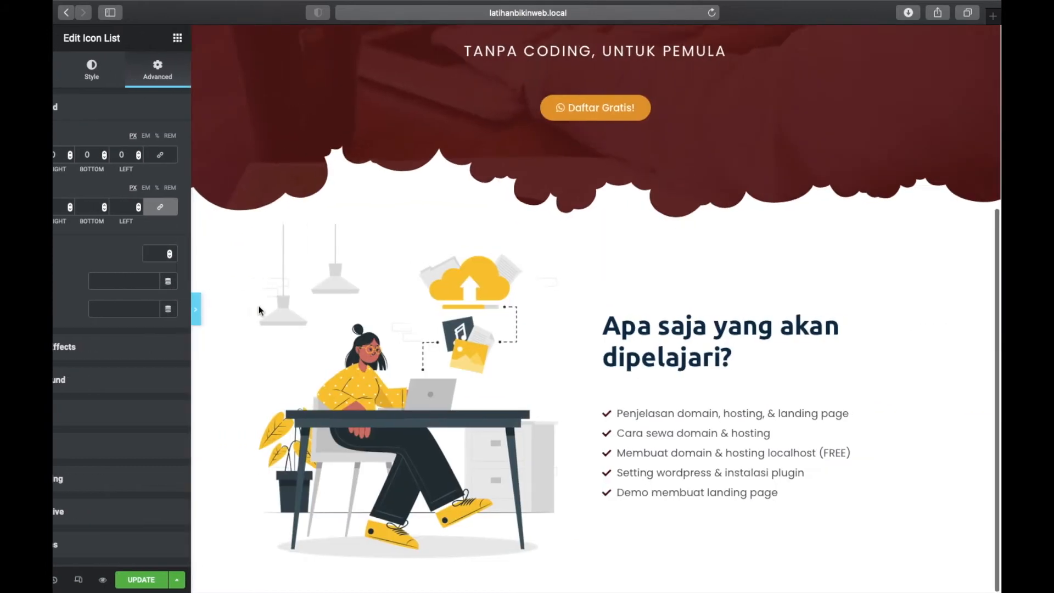
pyautogui.scroll(2, 468, 294)
pyautogui.scroll(4, 469, 297)
pyautogui.scroll(-5, 468, 297)
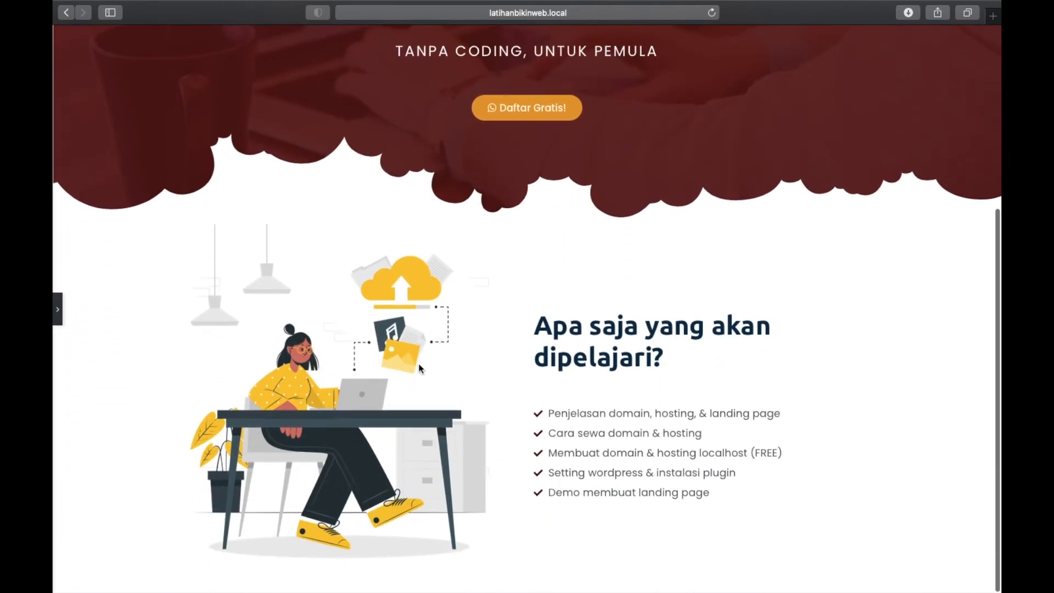
pyautogui.click(59, 311)
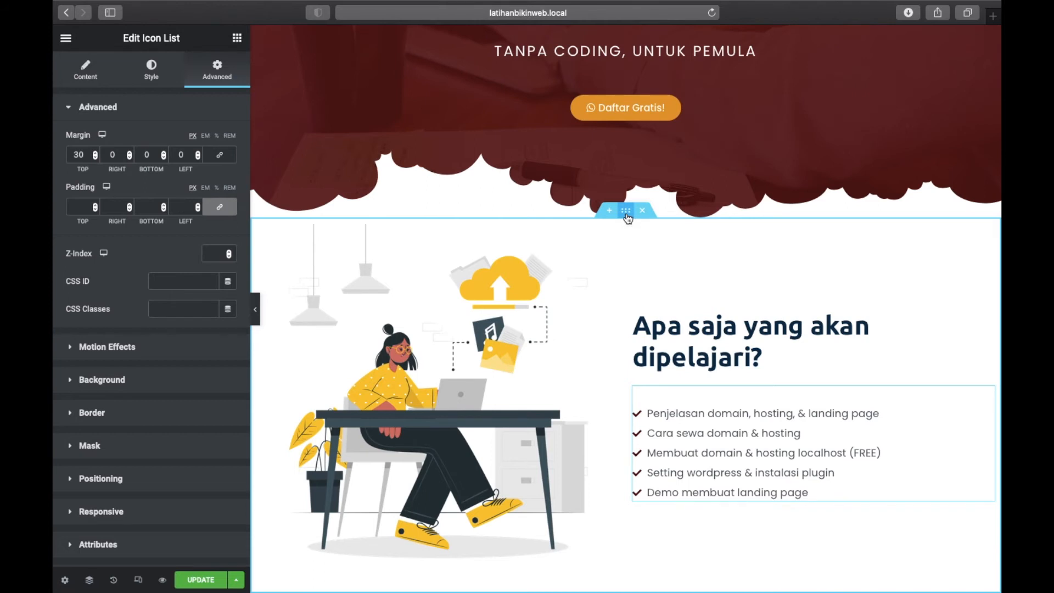
pyautogui.click(626, 211)
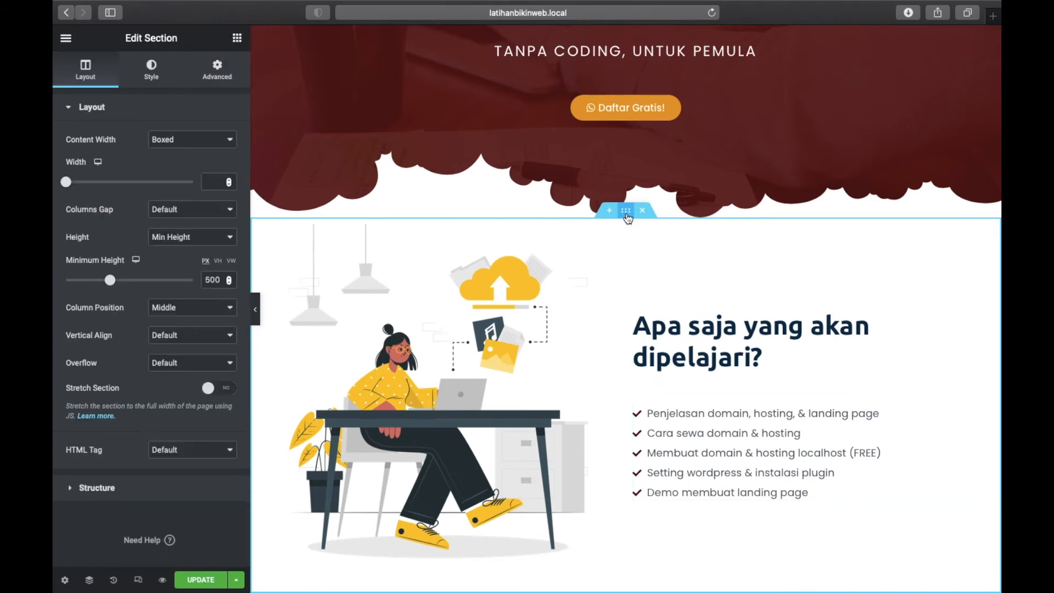
pyautogui.click(219, 73)
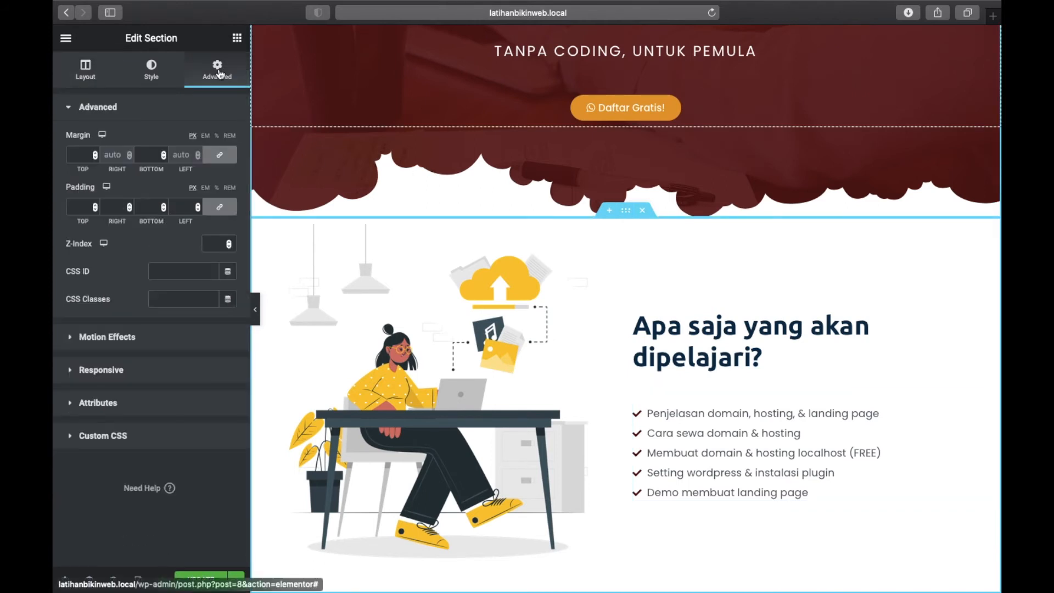
pyautogui.click(82, 156)
pyautogui.write('30')
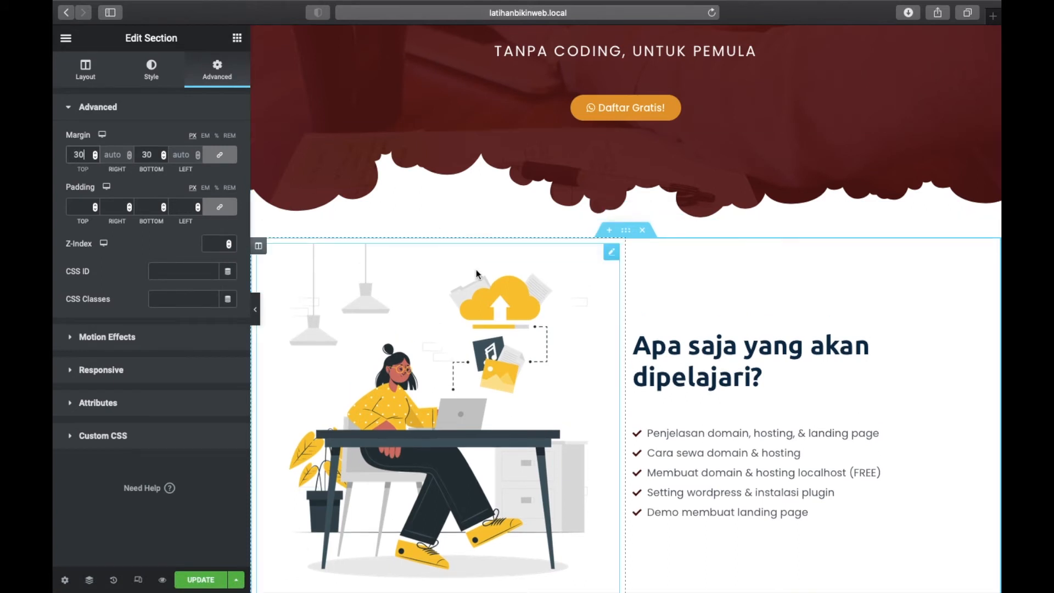
# Add a new single-column section below the illustration and checklist section
pyautogui.scroll(-5, 482, 279)
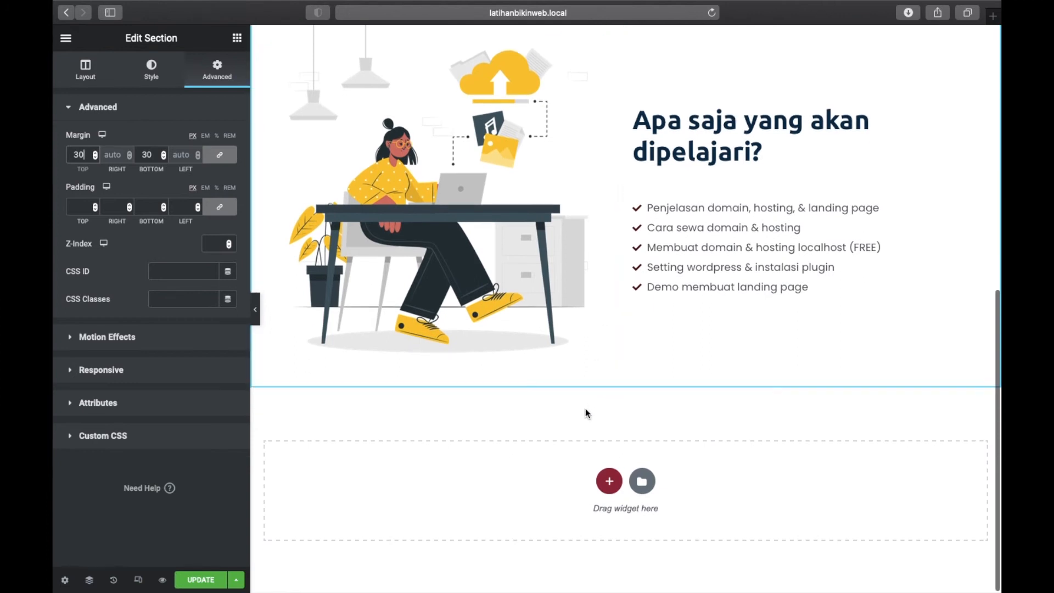
pyautogui.click(609, 486)
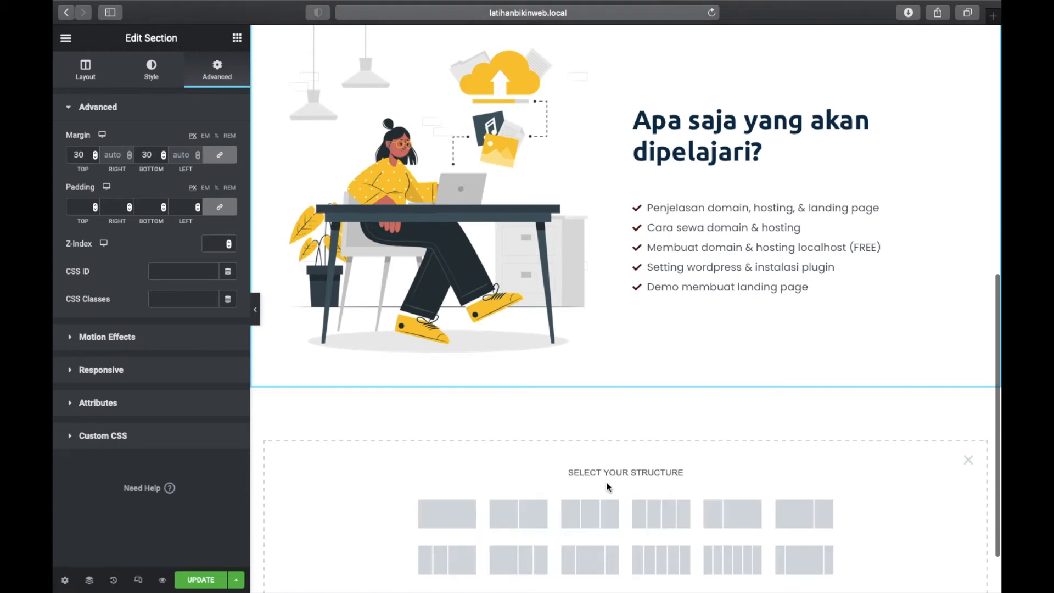
pyautogui.click(446, 518)
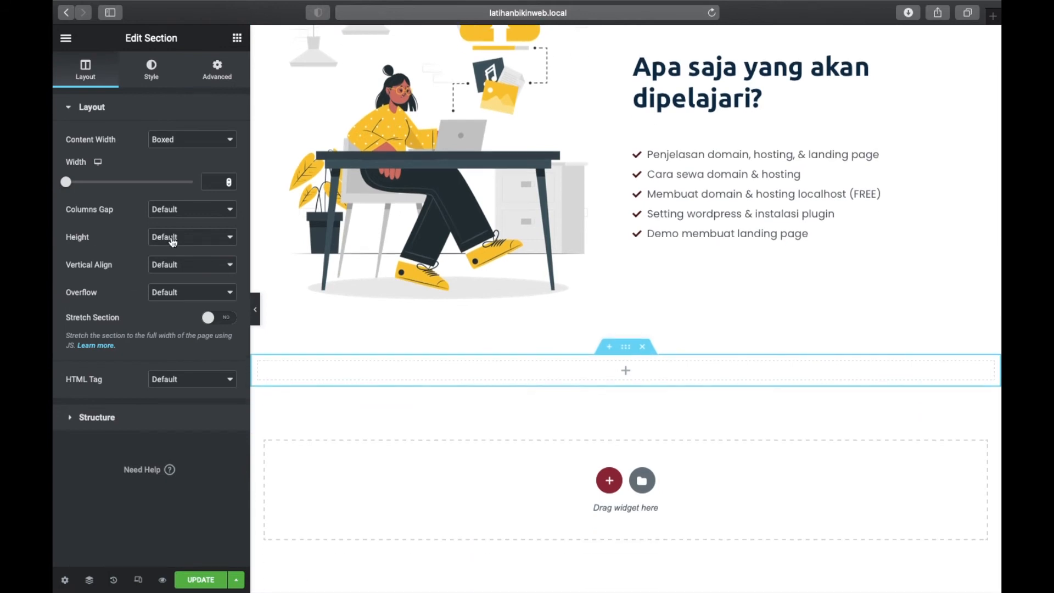
# Set the new section's height to Min Height with a minimum of 700 px
pyautogui.click(185, 238)
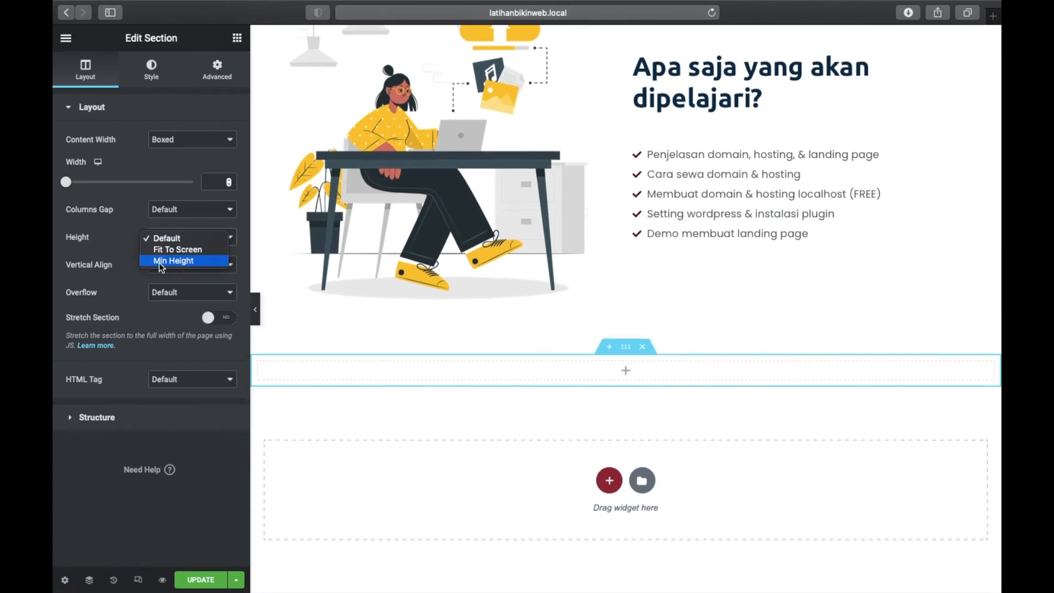
pyautogui.click(184, 262)
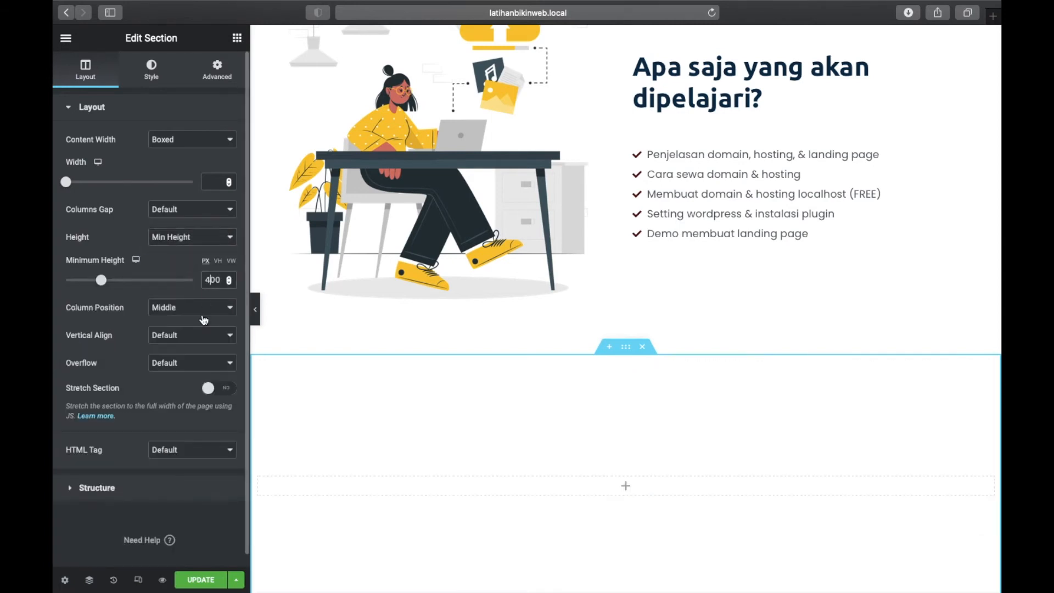
pyautogui.press('BackSpace')
pyautogui.write('7')
pyautogui.scroll(-5, 625, 418)
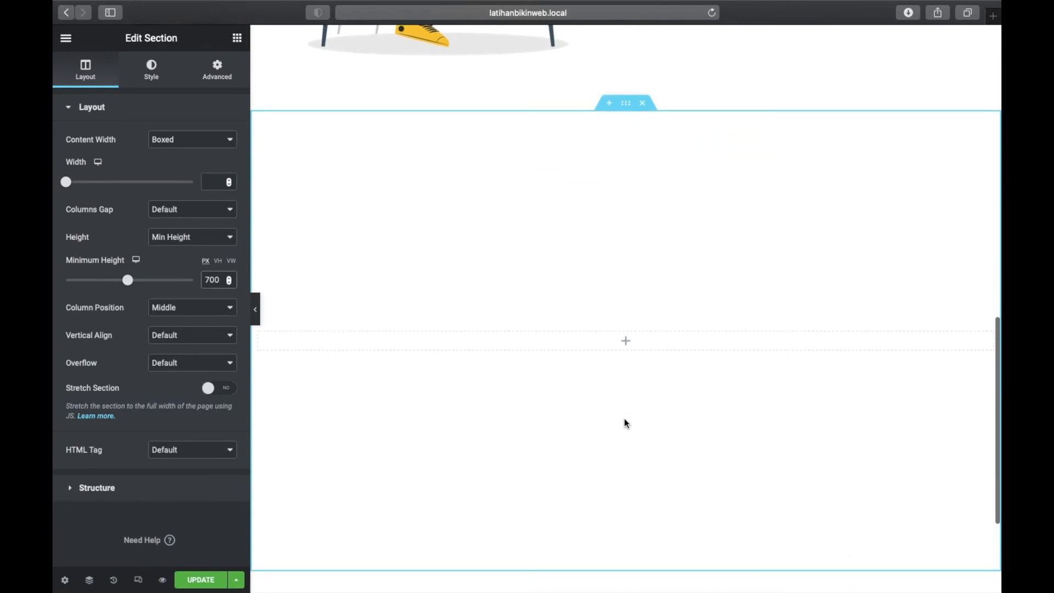
pyautogui.scroll(-1, 625, 418)
pyautogui.scroll(3, 371, 242)
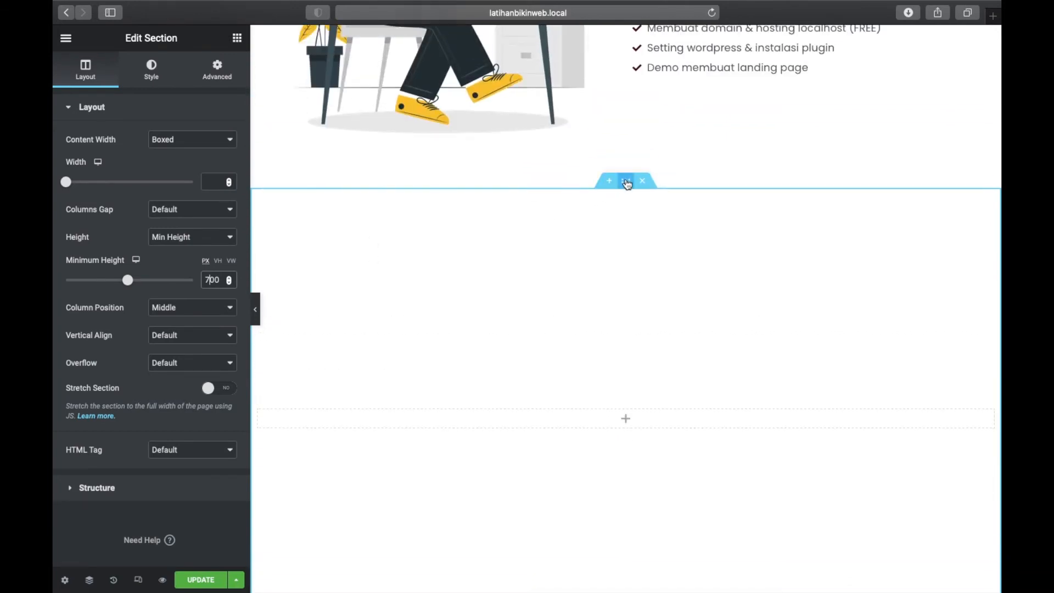
# Give the new section a gradient background with #510404 as the first color
pyautogui.click(154, 70)
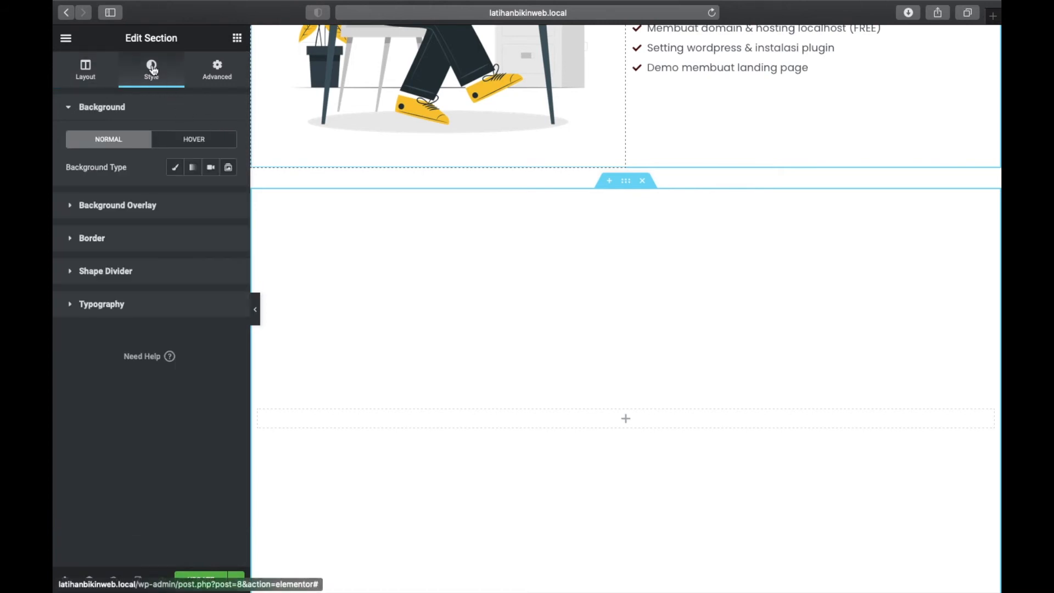
pyautogui.click(193, 169)
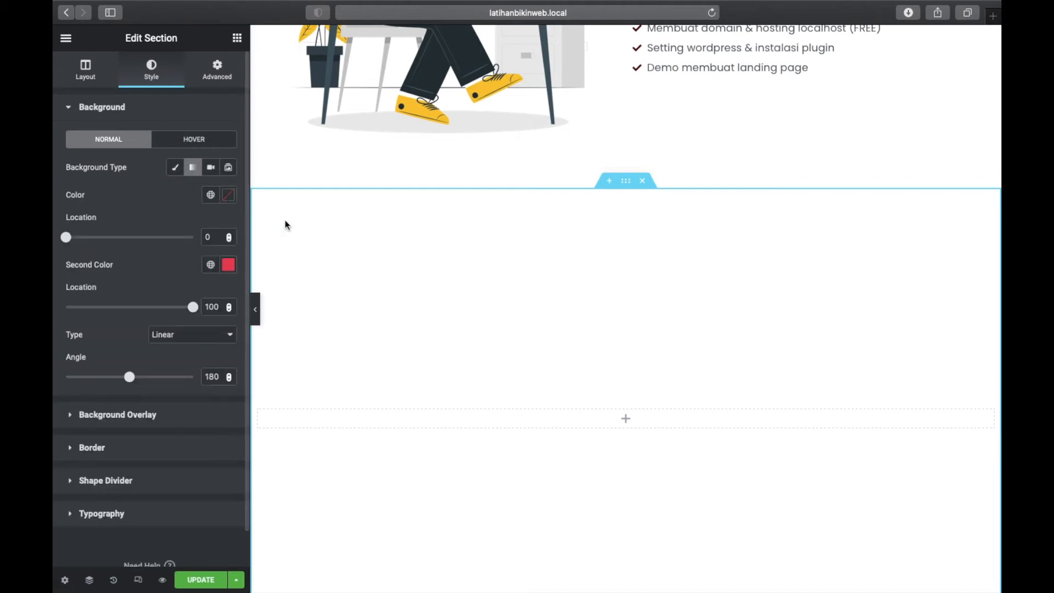
pyautogui.click(229, 196)
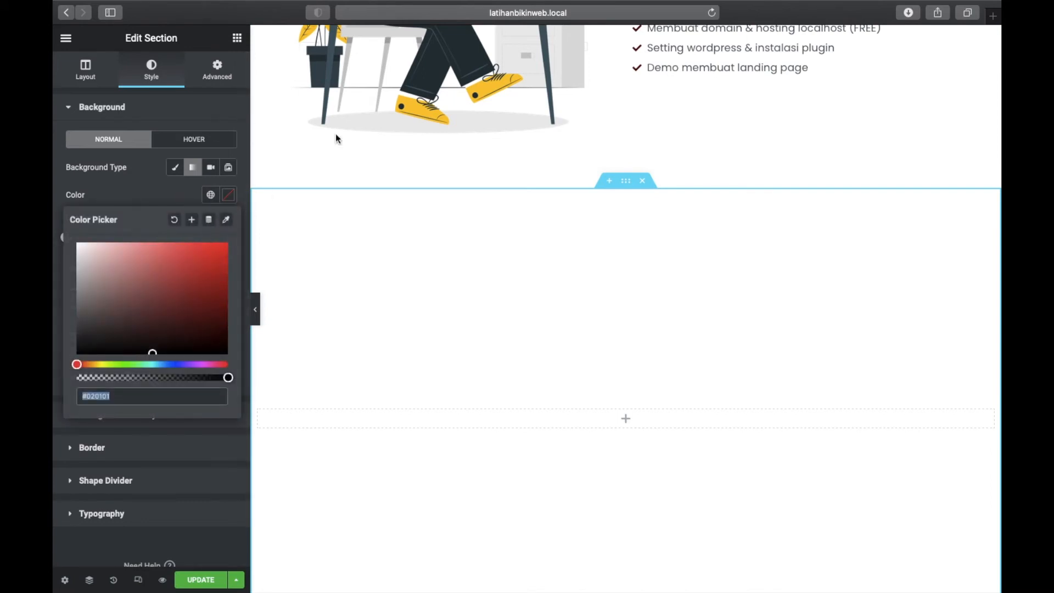
pyautogui.scroll(10, 371, 120)
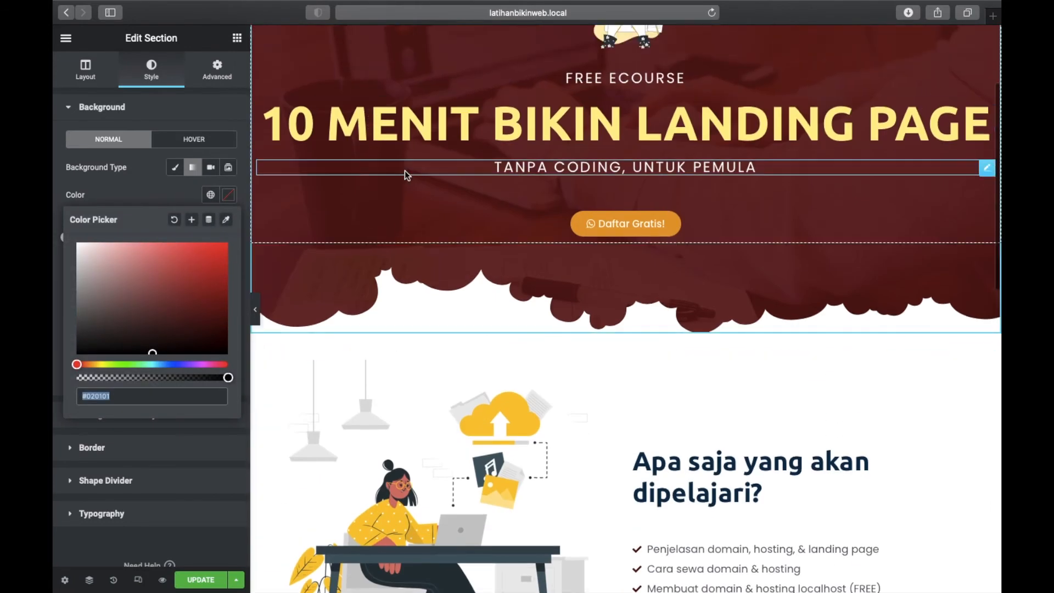
pyautogui.scroll(-3, 404, 170)
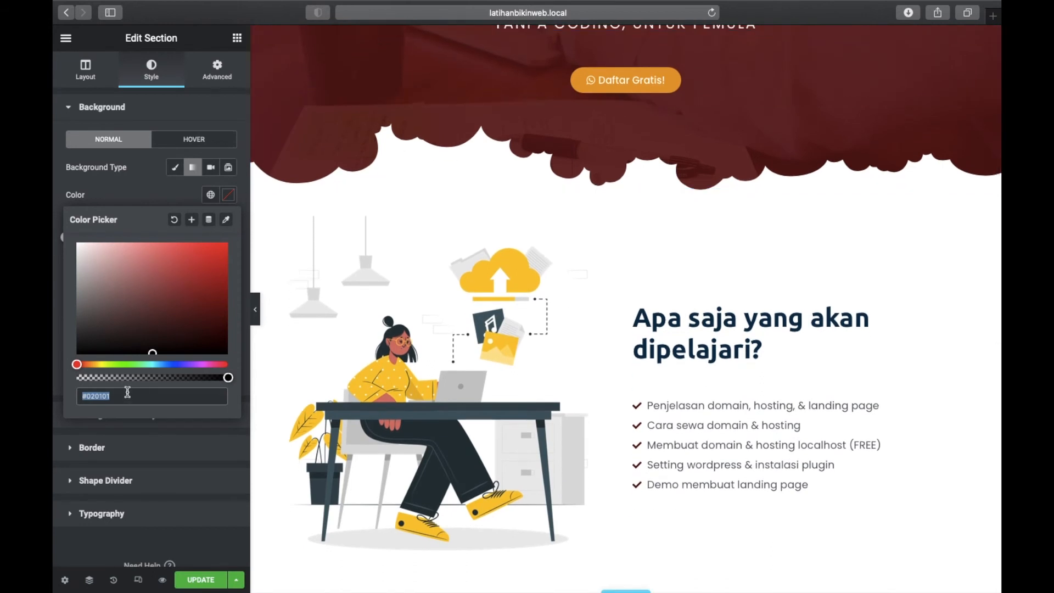
pyautogui.write('#510404')
pyautogui.scroll(-8, 446, 358)
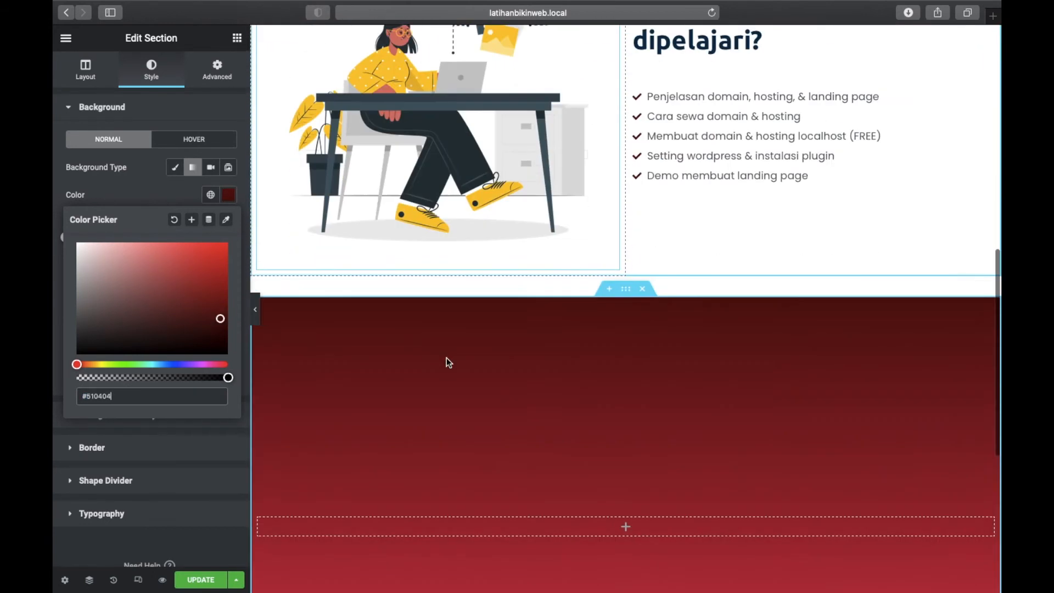
pyautogui.scroll(-2, 518, 290)
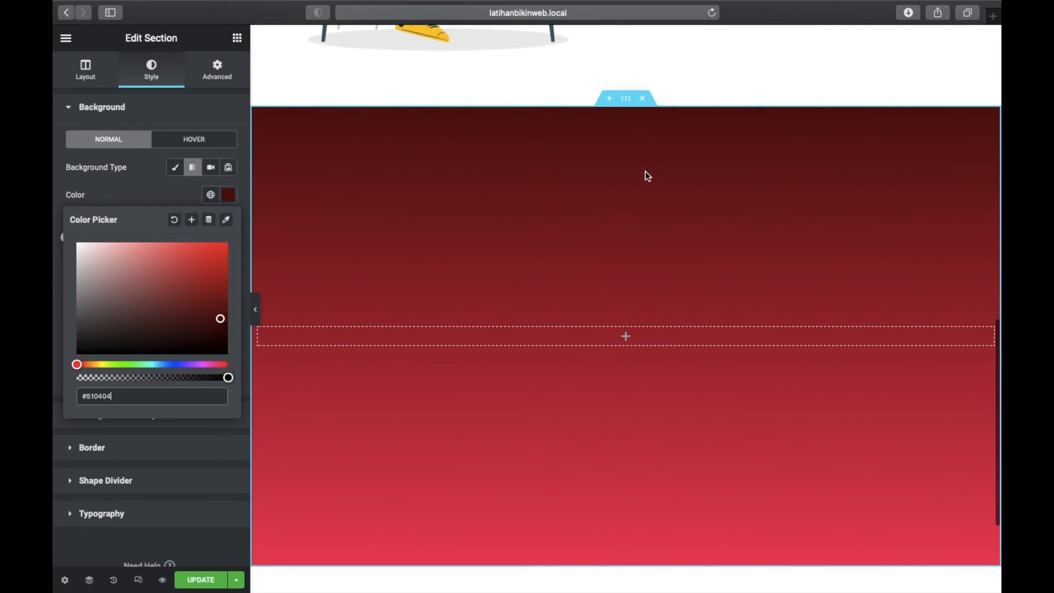
pyautogui.click(229, 195)
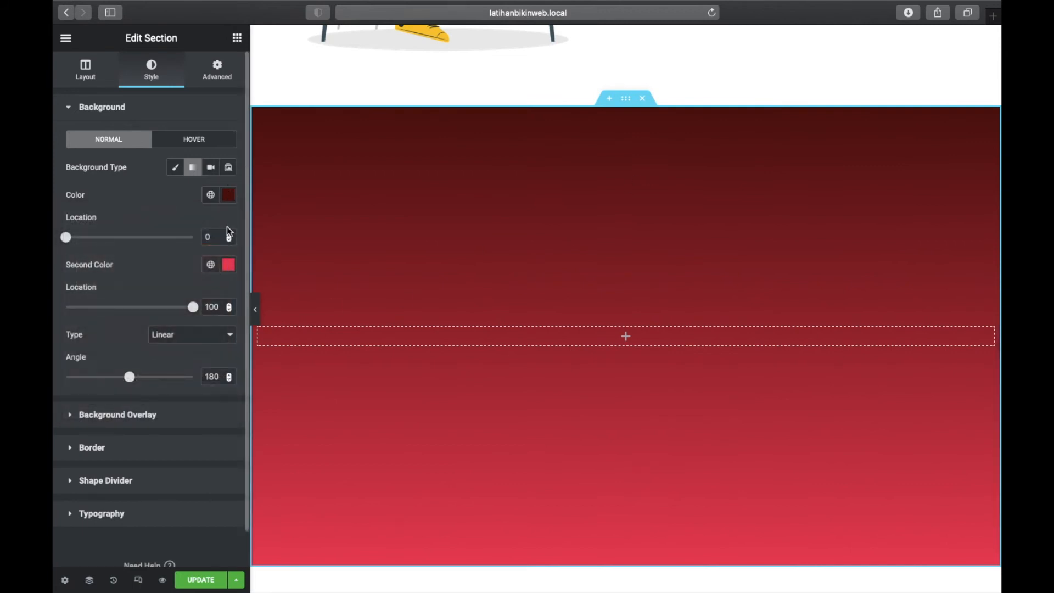
# Set the gradient's second color to near-black #101010 and preview the section without the editing panel
pyautogui.click(226, 268)
pyautogui.moveTo(124, 381); pyautogui.dragTo(77, 418)
pyautogui.scroll(-3, 407, 433)
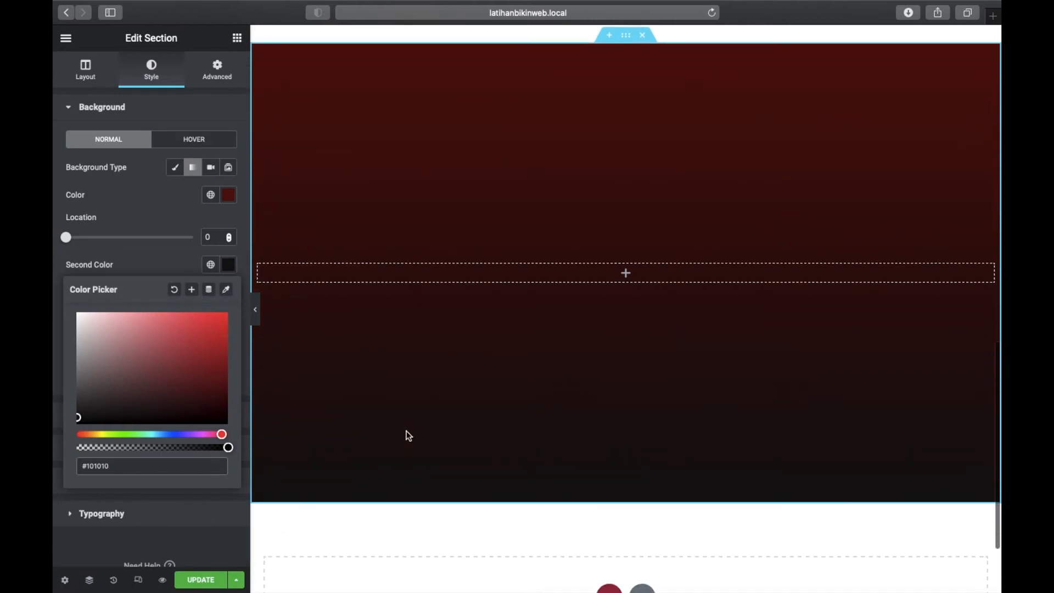
pyautogui.click(256, 310)
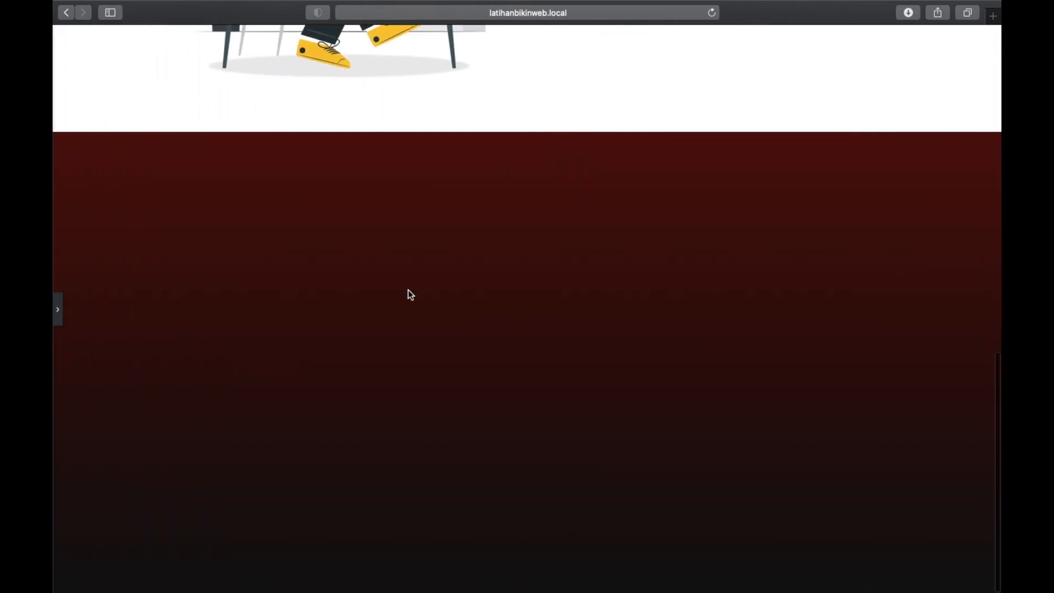
pyautogui.click(57, 315)
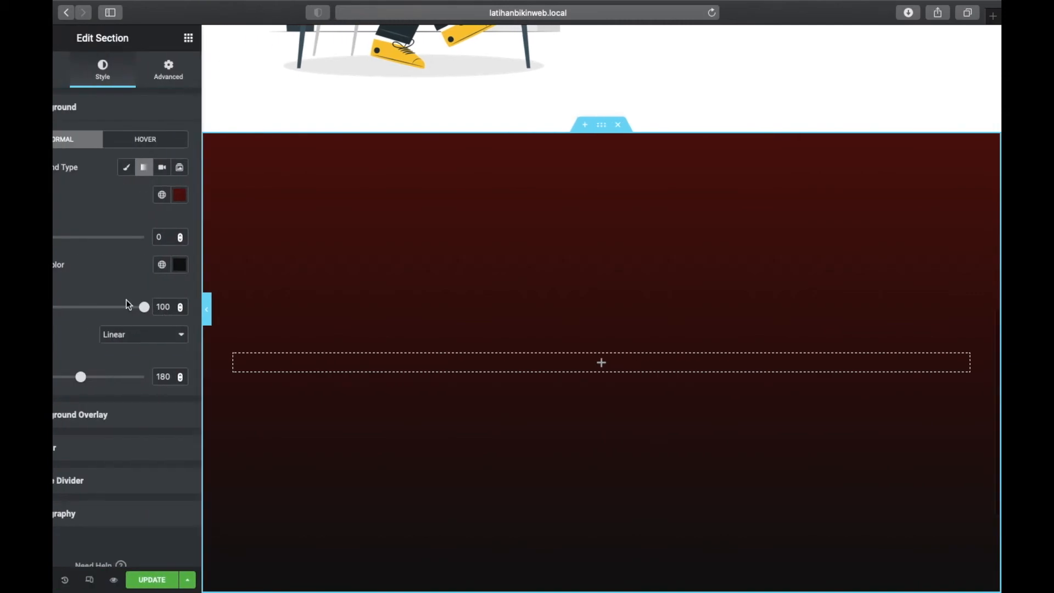
# Copy the "Apa saja yang akan dipelajari?" heading and paste it into the new gradient section's column
pyautogui.scroll(6, 619, 279)
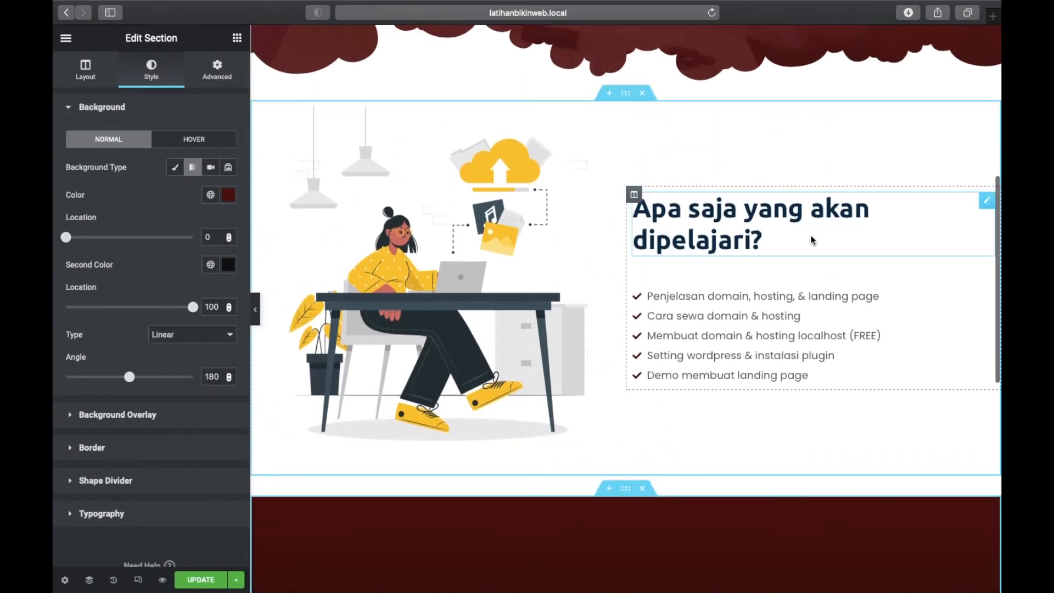
pyautogui.rightClick(988, 203)
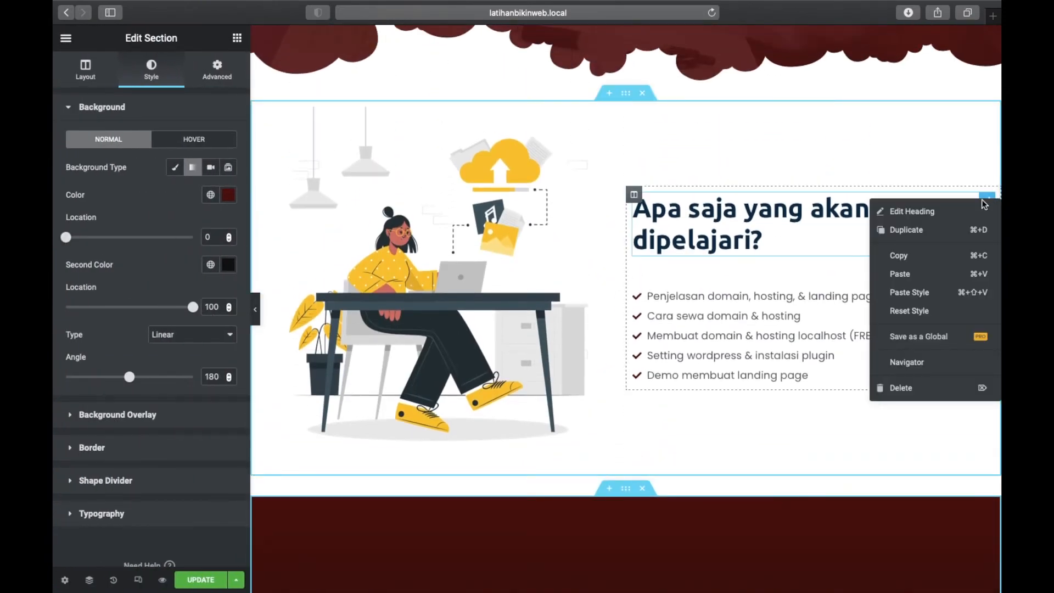
pyautogui.click(903, 256)
pyautogui.scroll(-2, 724, 370)
pyautogui.scroll(-5, 724, 370)
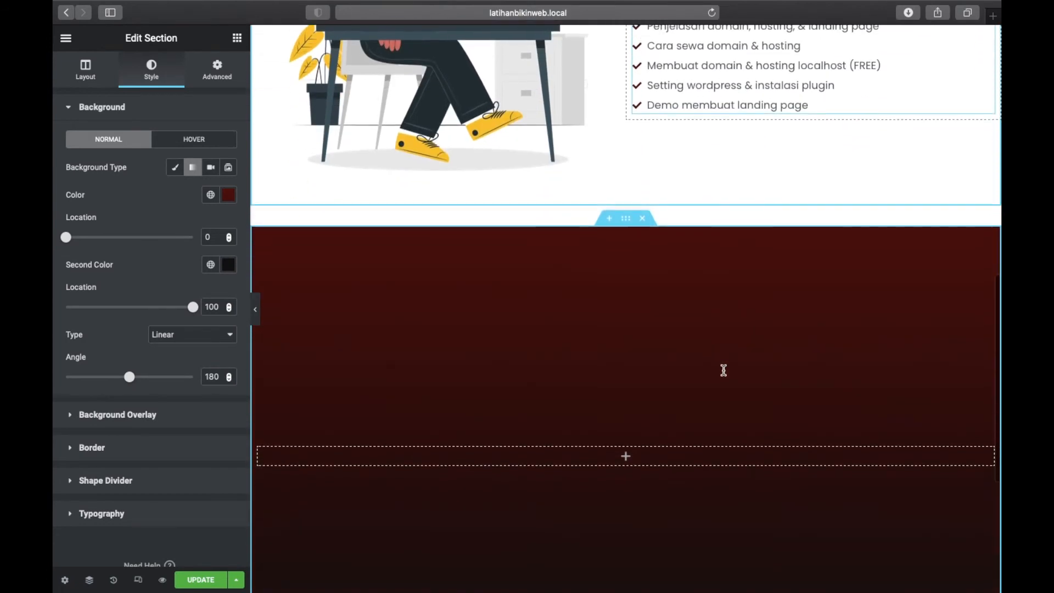
pyautogui.rightClick(650, 417)
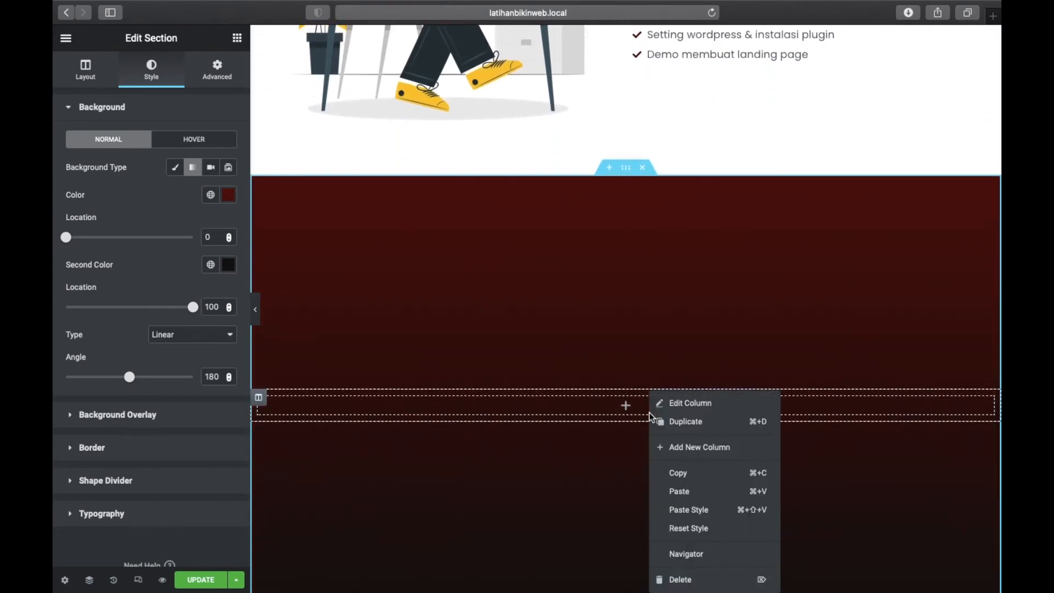
pyautogui.click(679, 492)
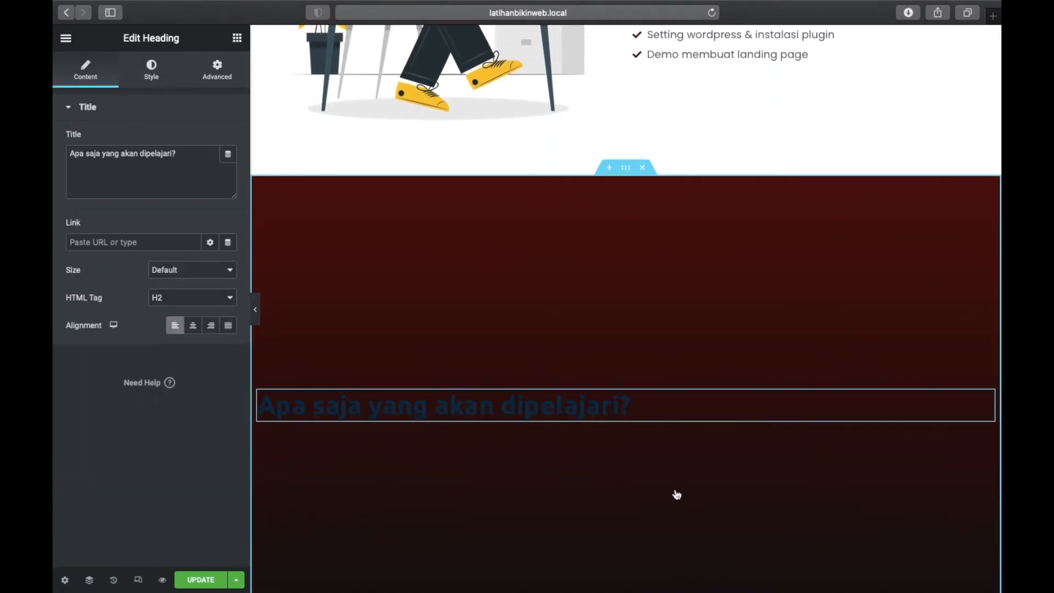
# Center the heading in the gradient section and copy the yellow text color from the "10 MENIT BIKIN LANDING PAGE" title
pyautogui.click(192, 327)
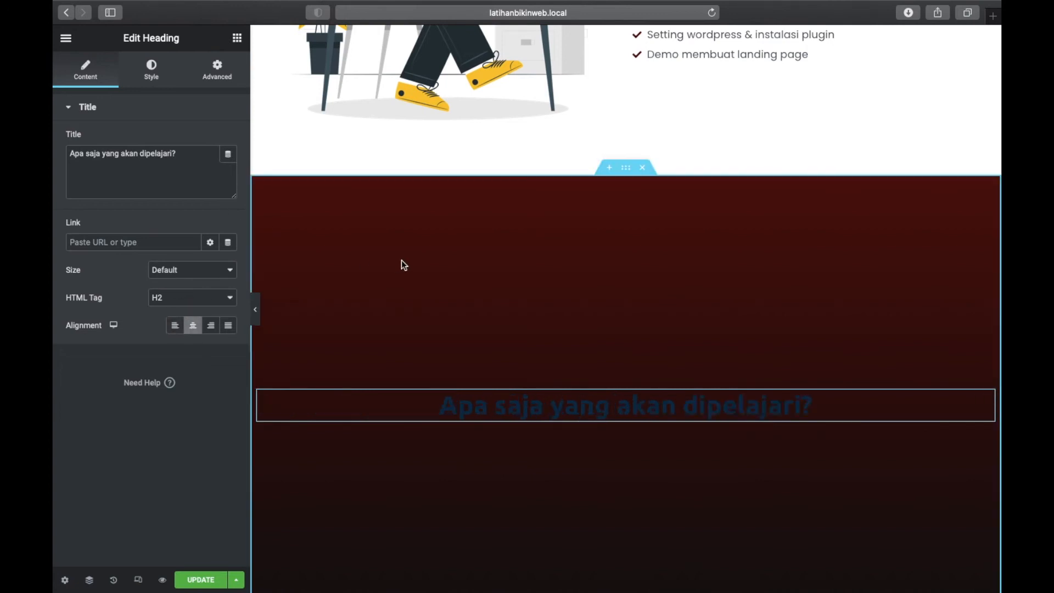
pyautogui.scroll(5, 401, 259)
pyautogui.scroll(5, 401, 259)
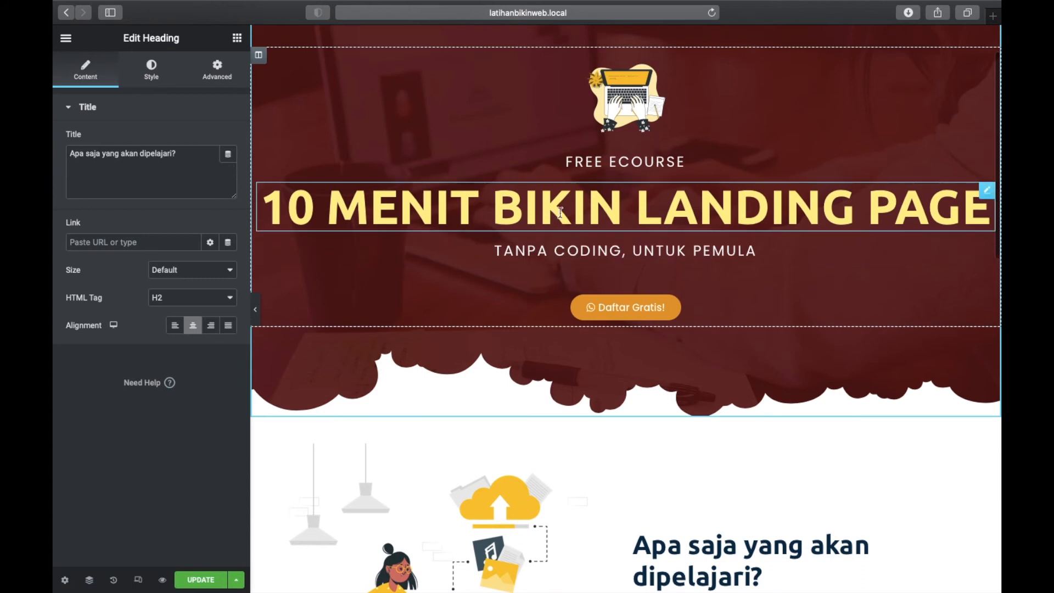
pyautogui.click(605, 201)
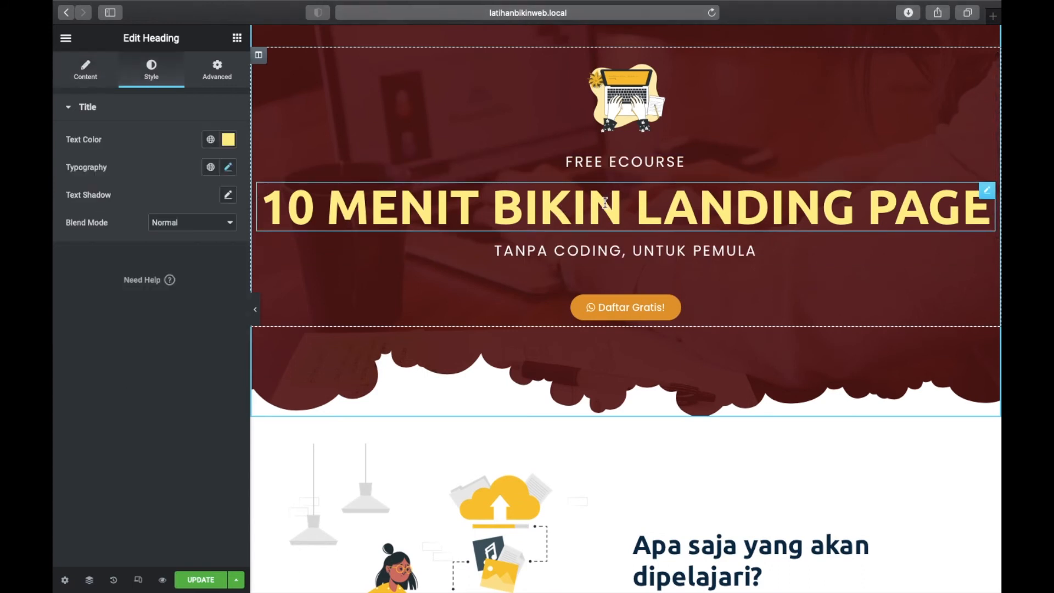
pyautogui.click(228, 140)
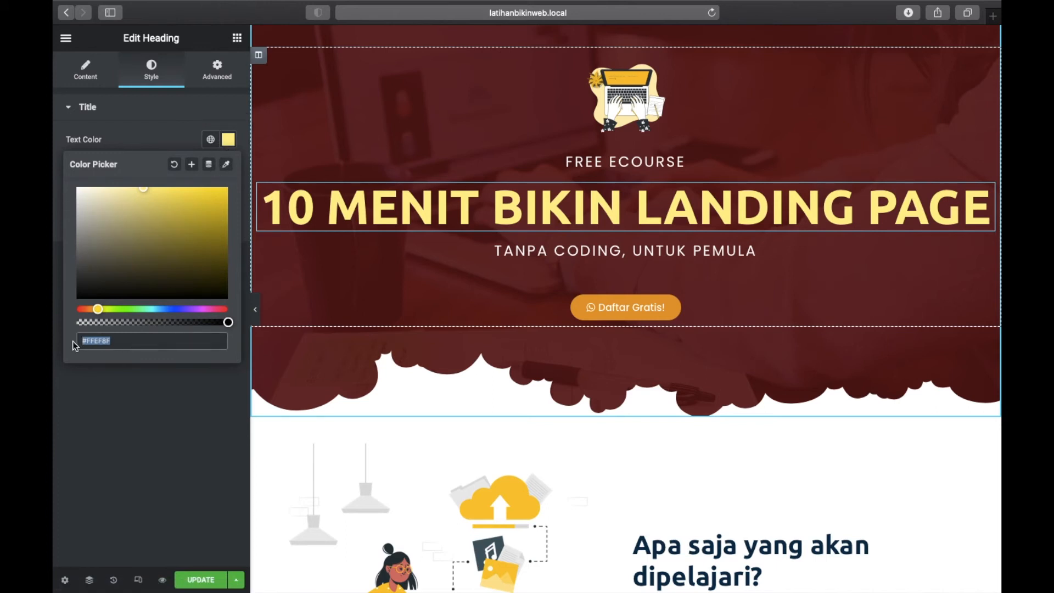
pyautogui.scroll(-10, 490, 347)
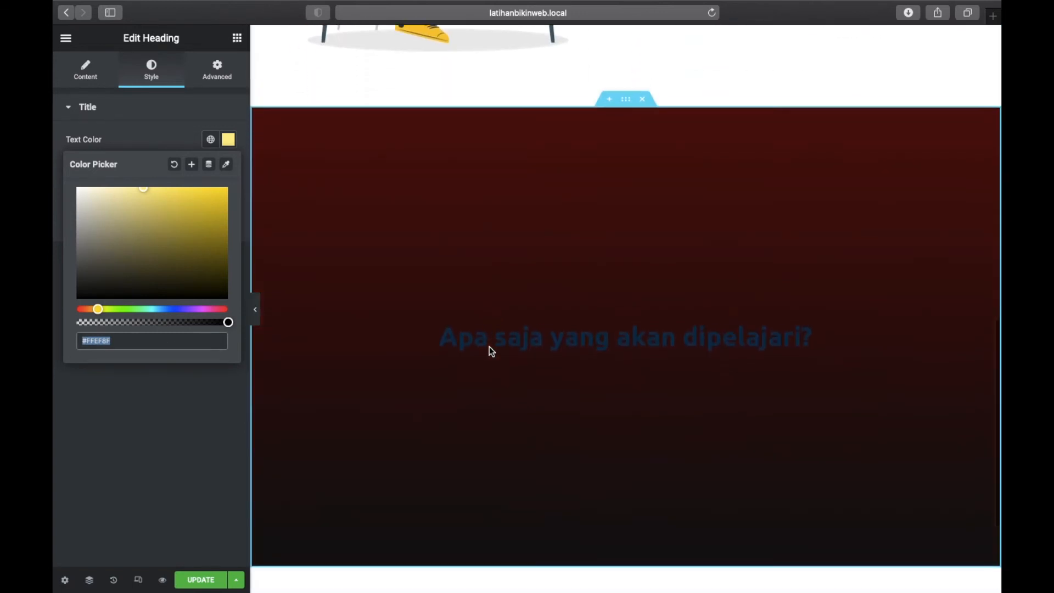
# Set the text color of the gradient section's heading to the copied yellow #FFEF8F
pyautogui.click(502, 330)
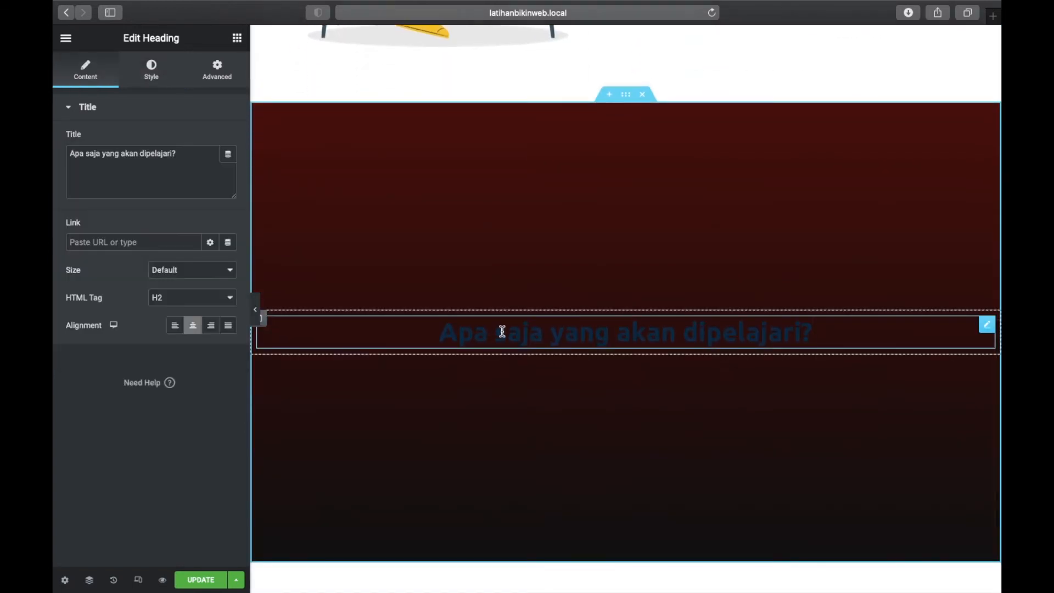
pyautogui.click(151, 70)
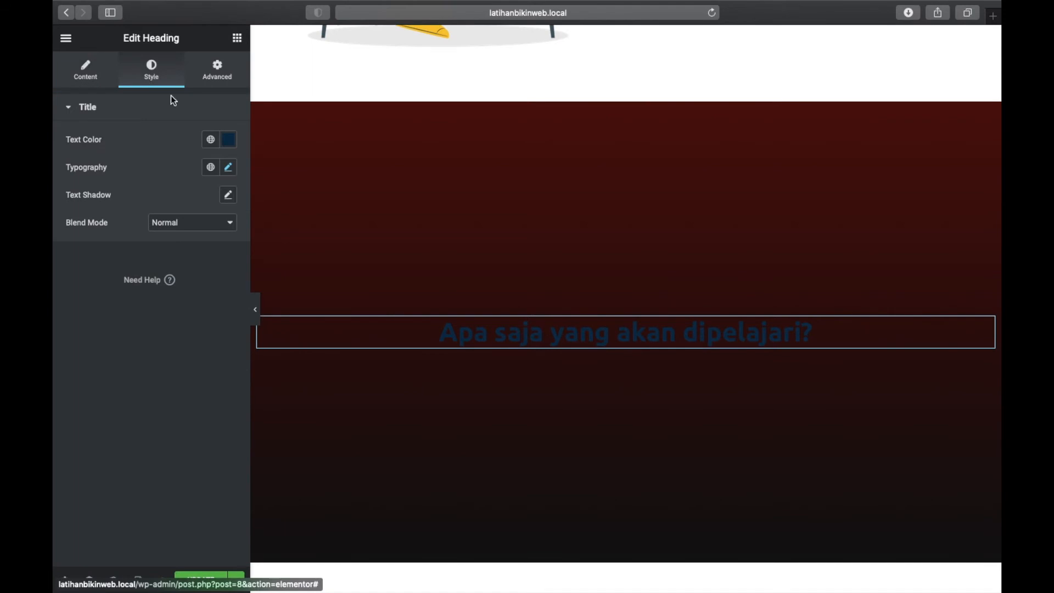
pyautogui.click(229, 140)
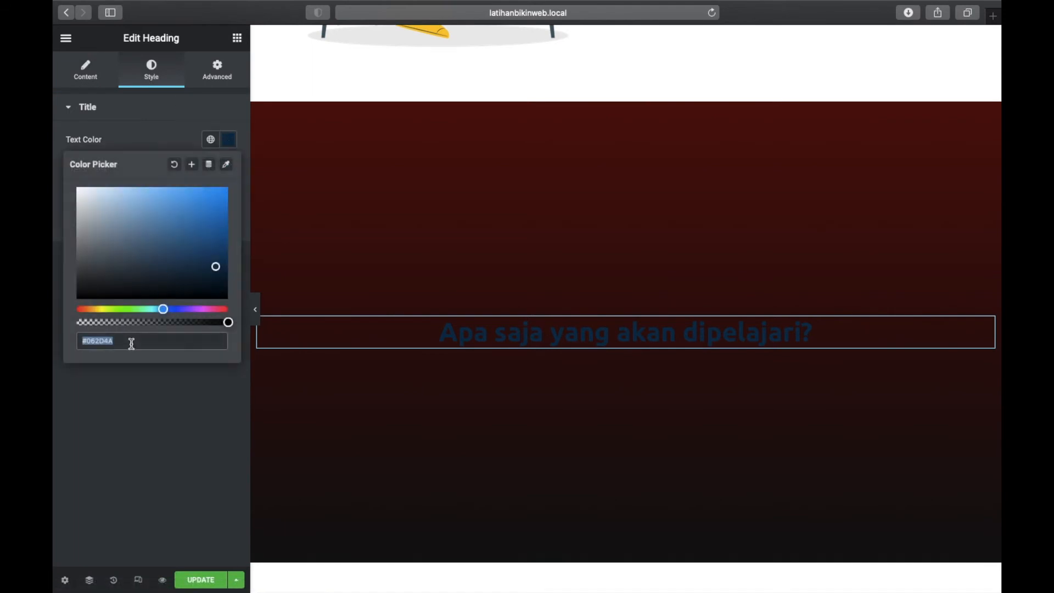
pyautogui.press('super+v')
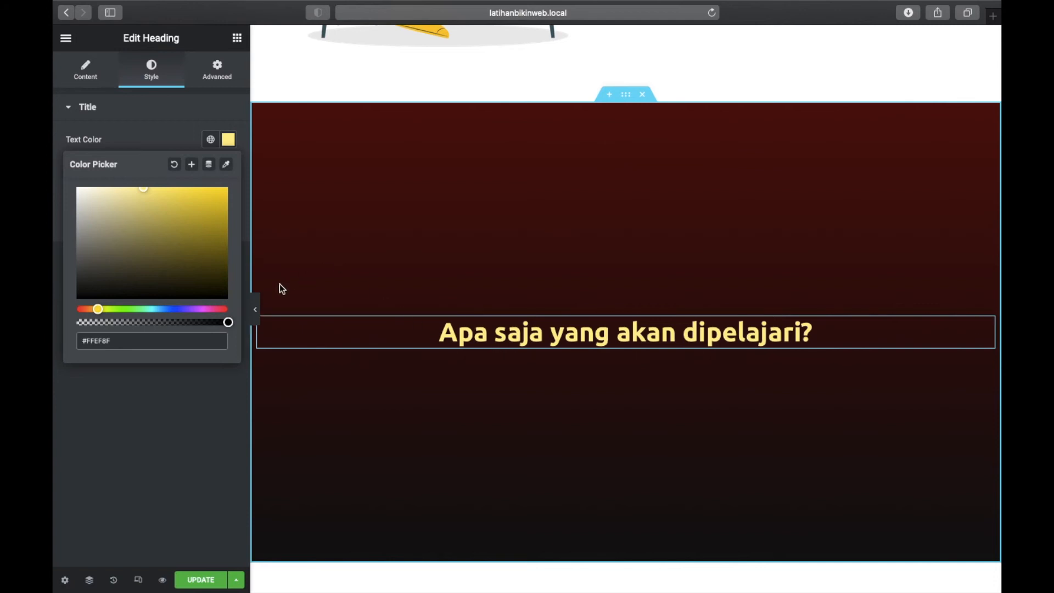
pyautogui.scroll(-1, 356, 251)
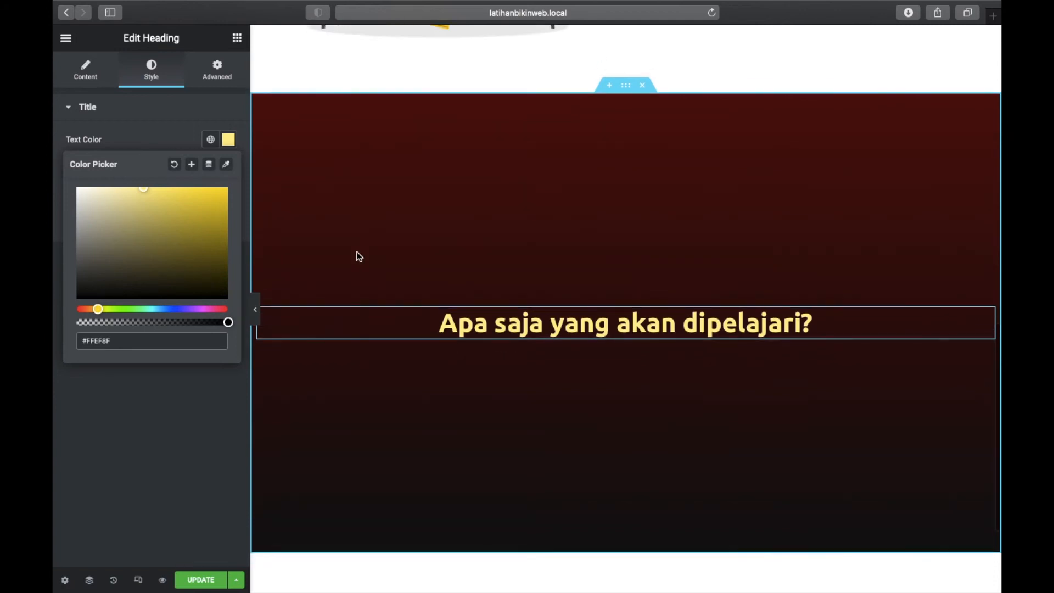
# Add an Inner Section below the yellow heading and duplicate one of its columns to make three columns
pyautogui.click(236, 38)
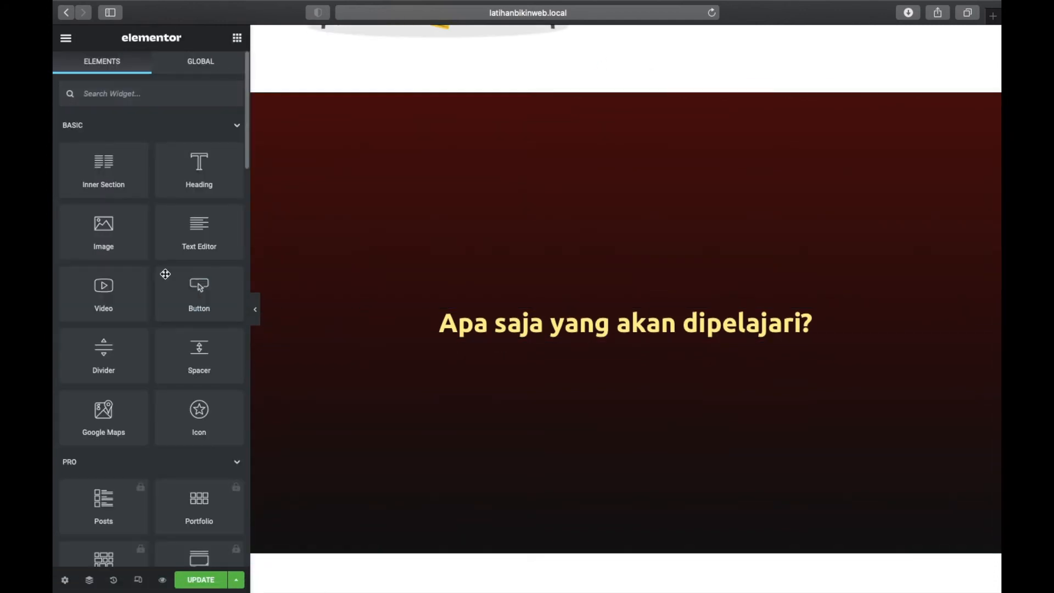
pyautogui.scroll(-1, 165, 274)
pyautogui.moveTo(101, 151); pyautogui.dragTo(445, 341)
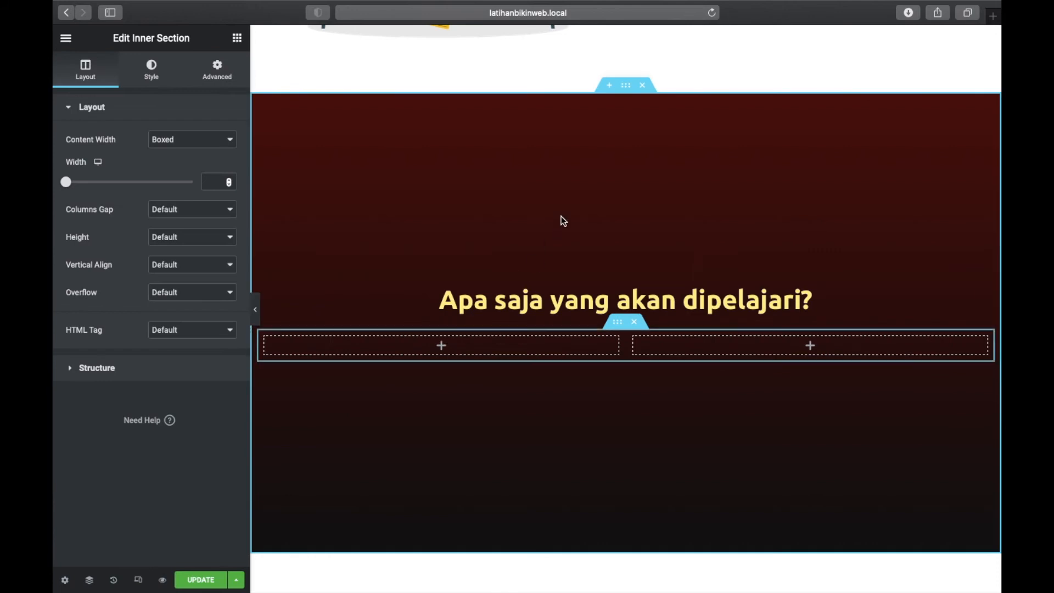
pyautogui.click(237, 38)
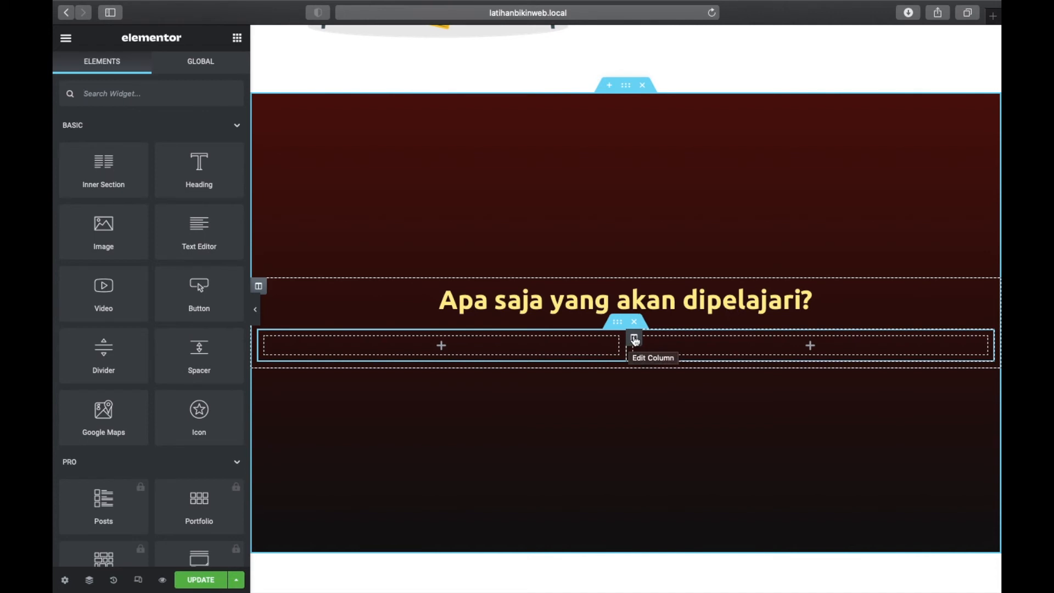
pyautogui.rightClick(635, 339)
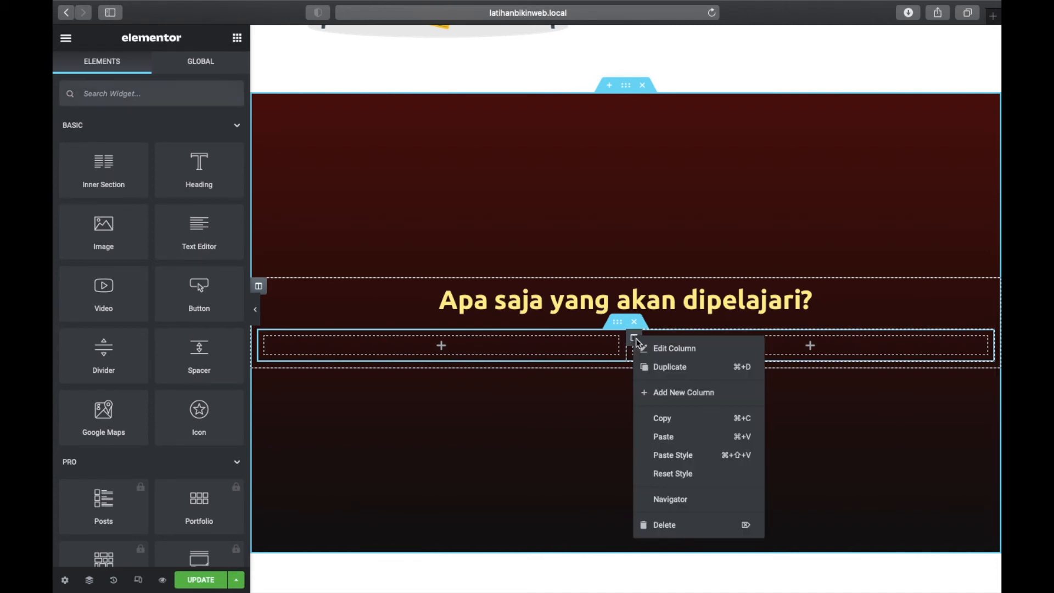
pyautogui.click(652, 367)
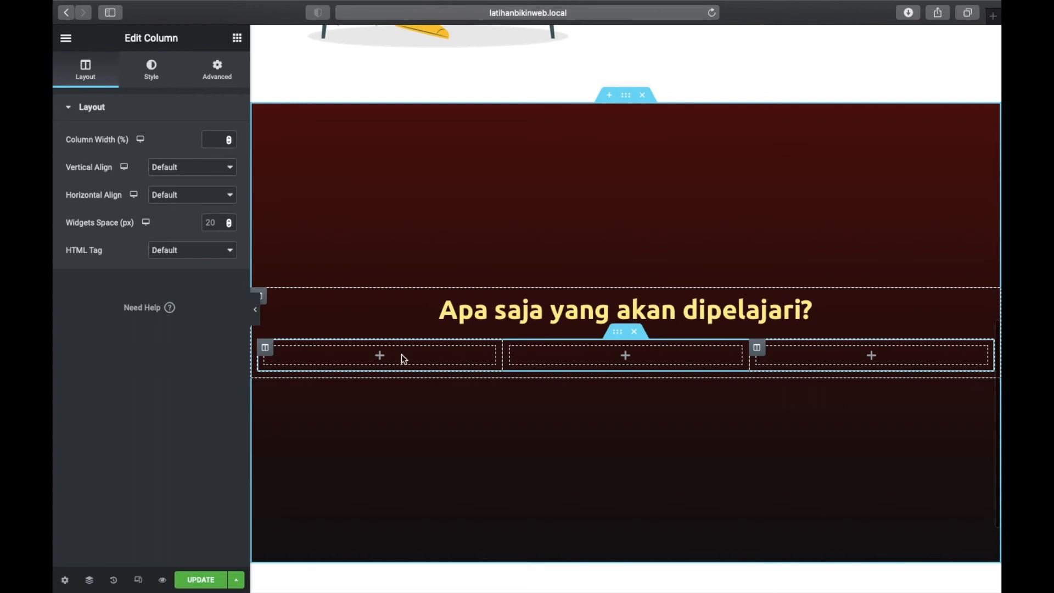
# Change the gradient section's heading text to "Fasilitas yang akan Anda dapatkan"
pyautogui.click(512, 312)
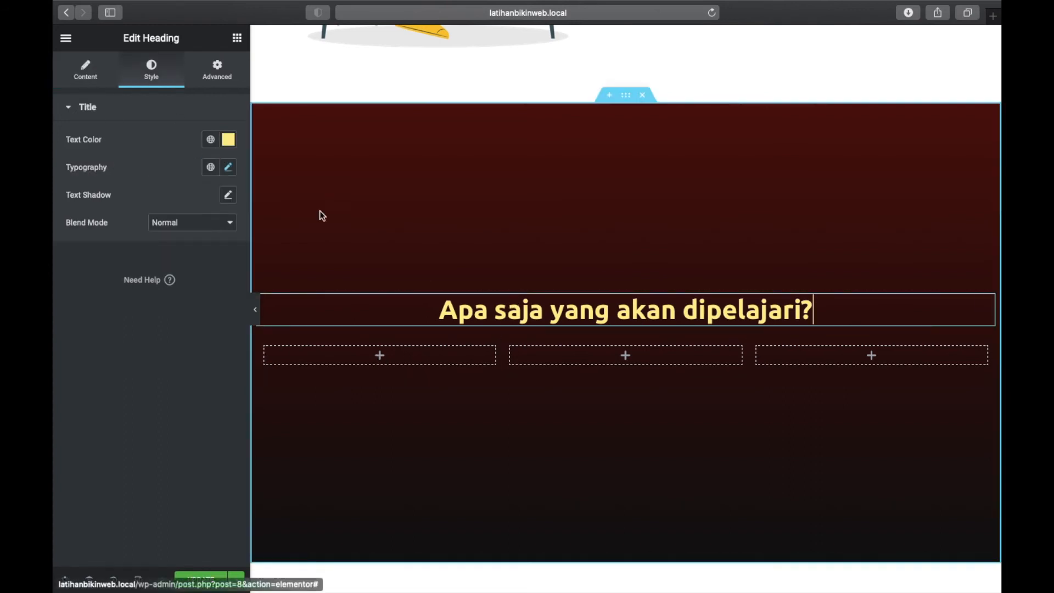
pyautogui.click(85, 72)
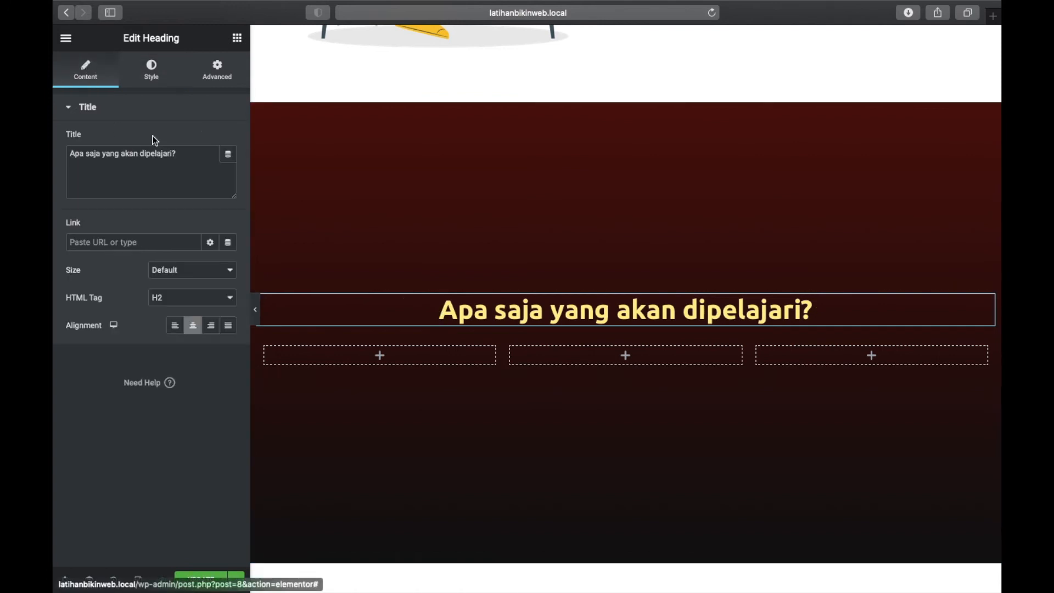
pyautogui.moveTo(183, 158); pyautogui.dragTo(56, 154)
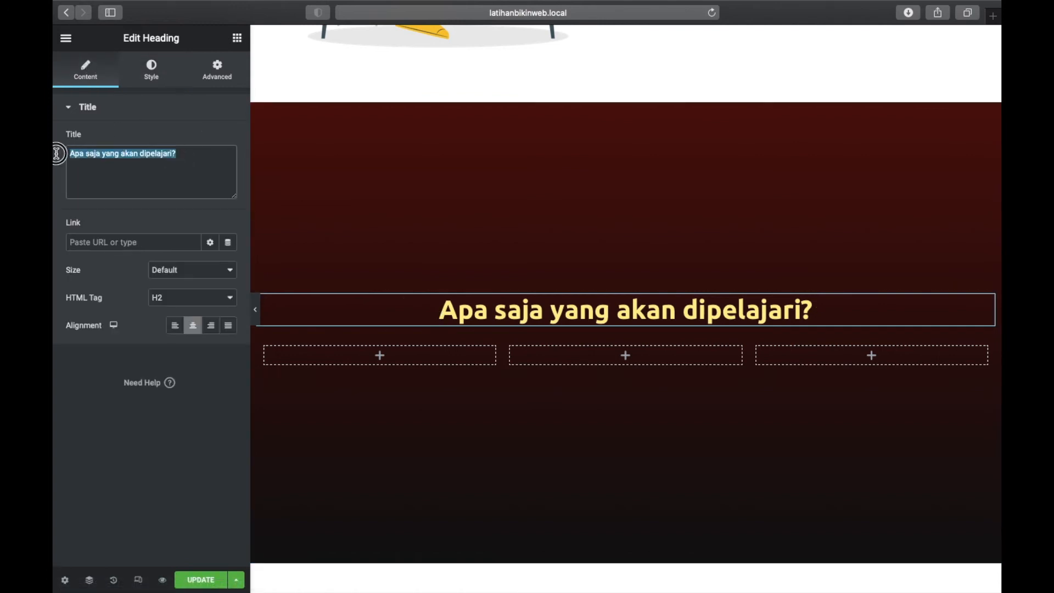
pyautogui.write('Fa')
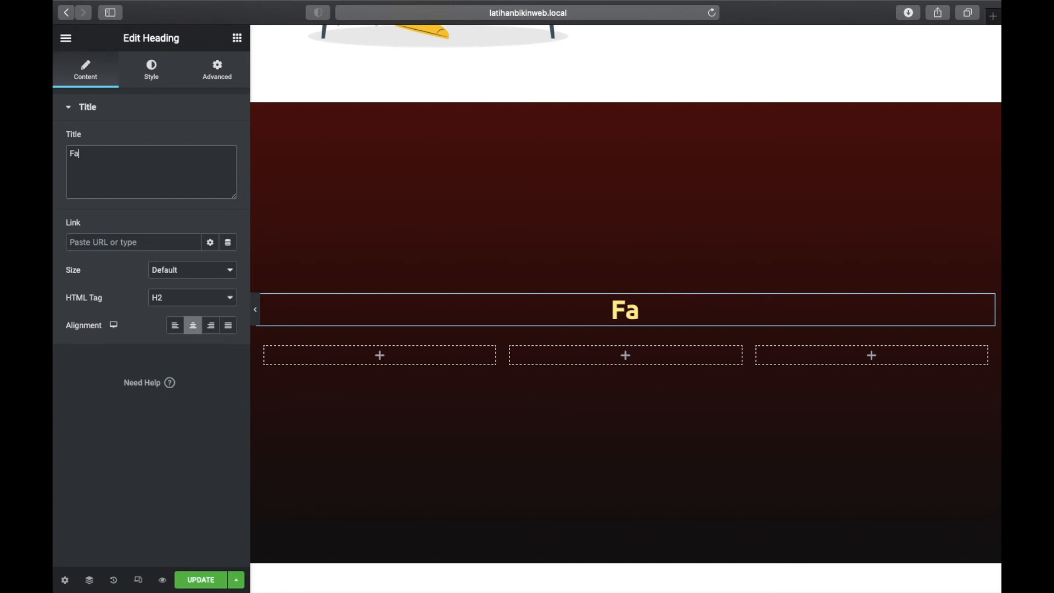
pyautogui.write('sili')
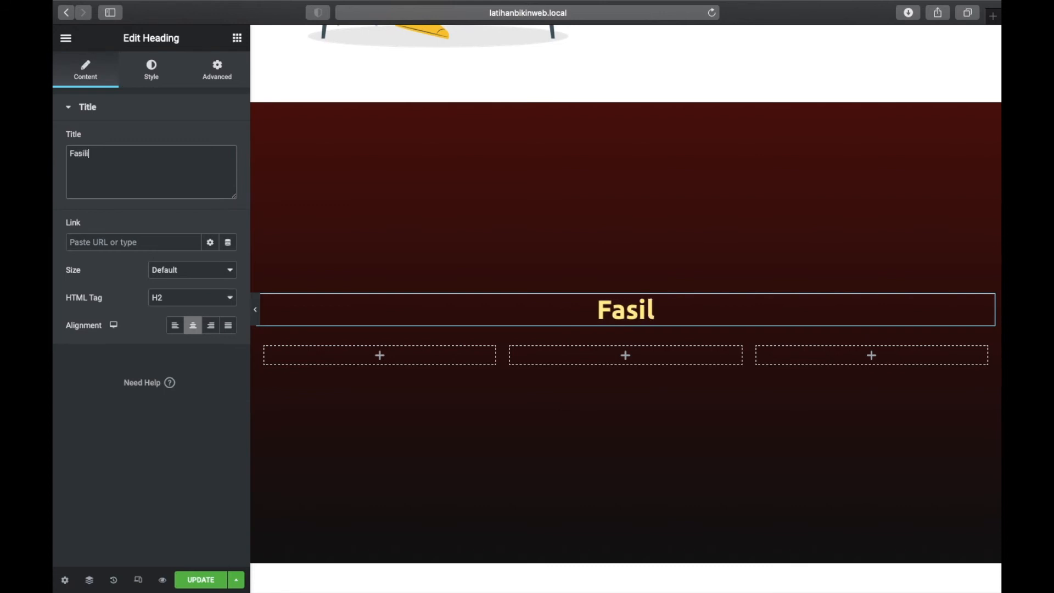
pyautogui.write('tas yang akan Anda dapatkan')
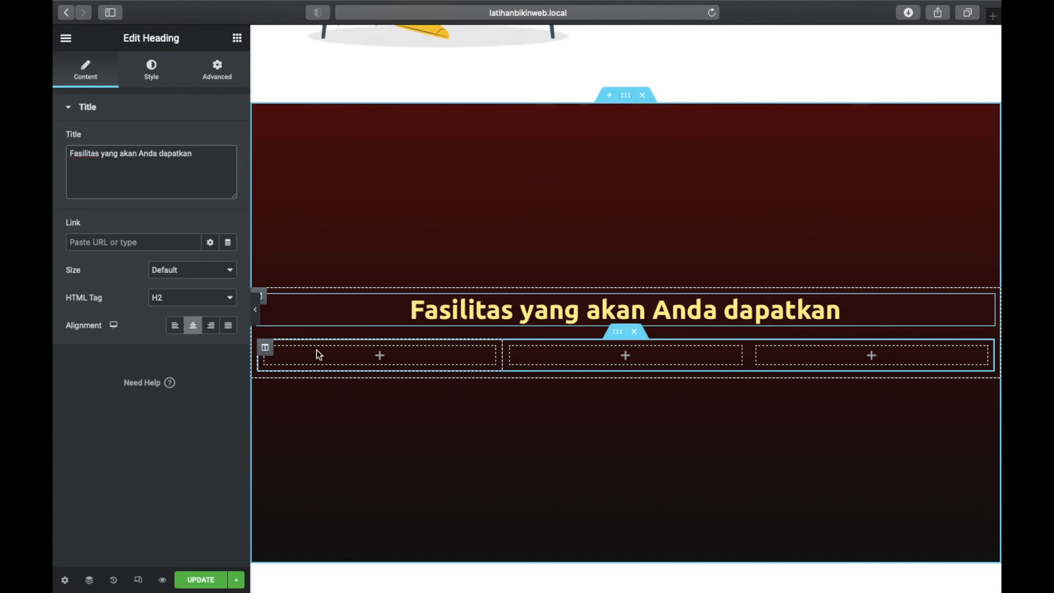
# Give the first inner column a Classic background type and open its background color for editing
pyautogui.click(266, 348)
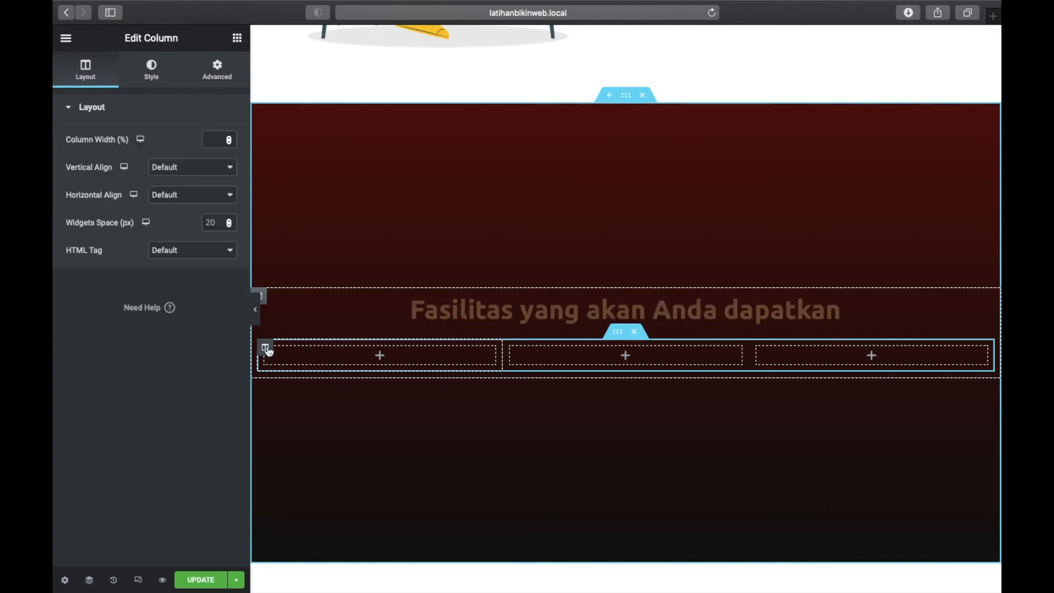
pyautogui.click(152, 71)
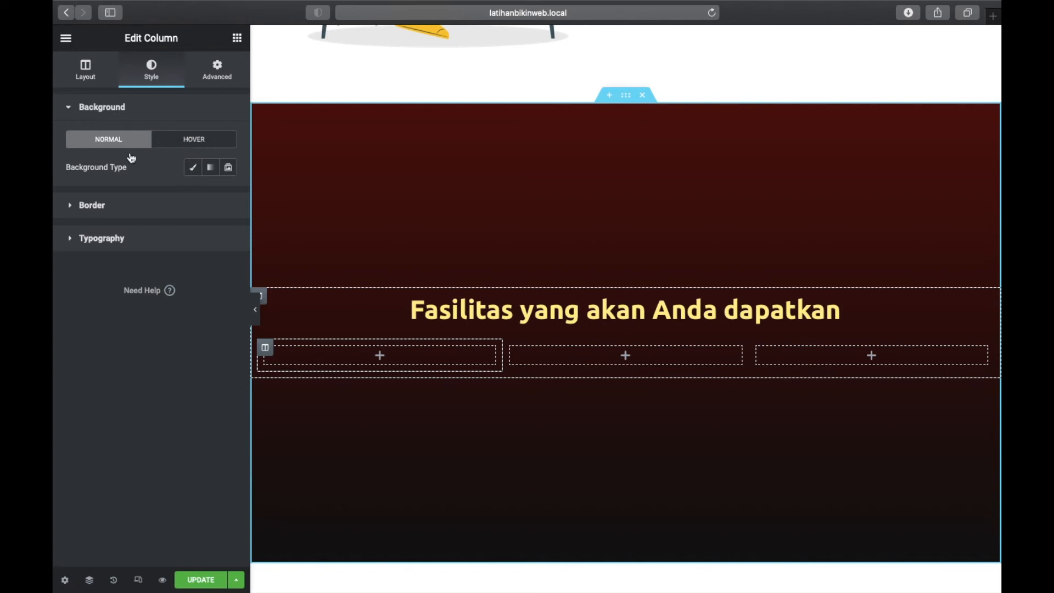
pyautogui.click(194, 167)
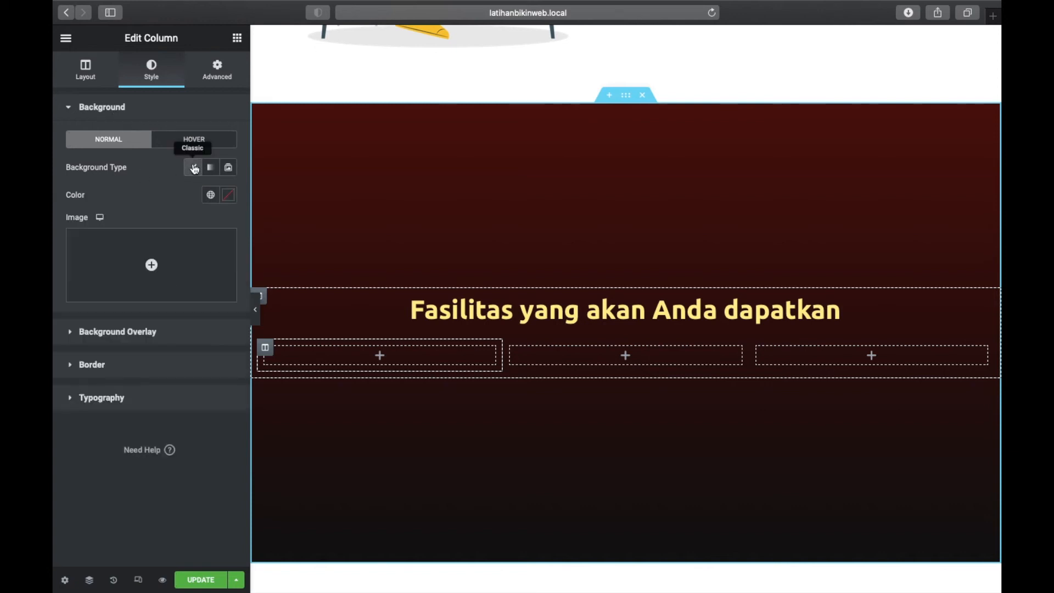
pyautogui.click(228, 195)
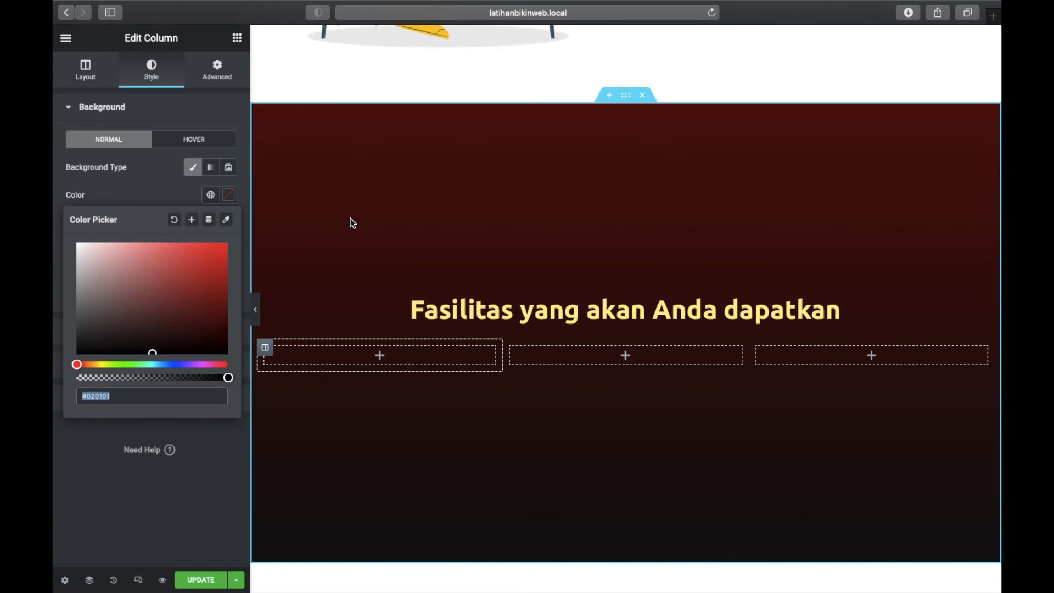
# Copy the dark blue text color from the "Apa saja yang akan dipelajari?" heading in the checklist section
pyautogui.scroll(3, 325, 209)
pyautogui.scroll(5, 352, 223)
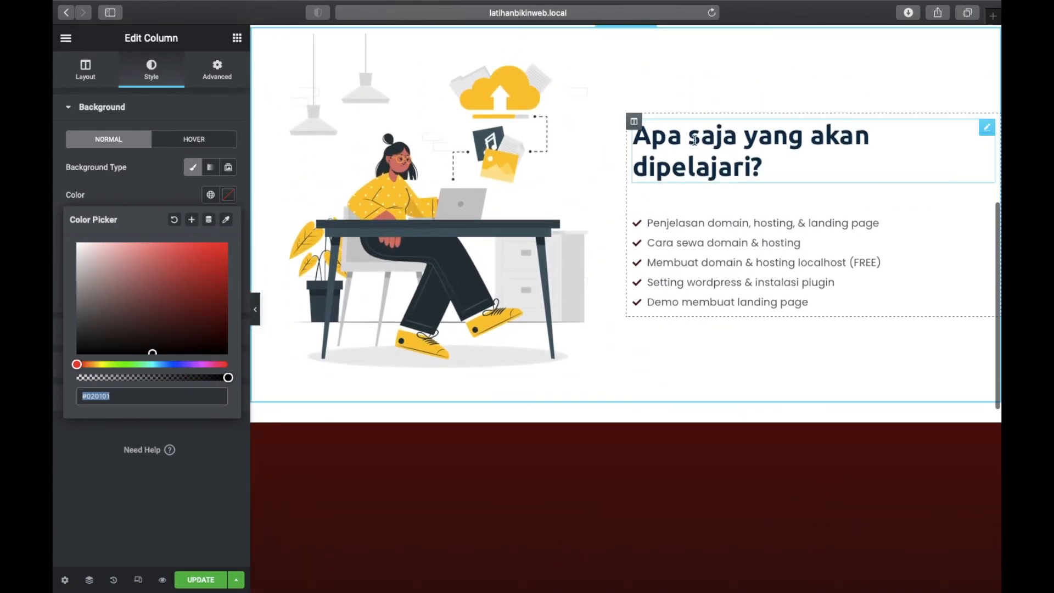
pyautogui.click(694, 141)
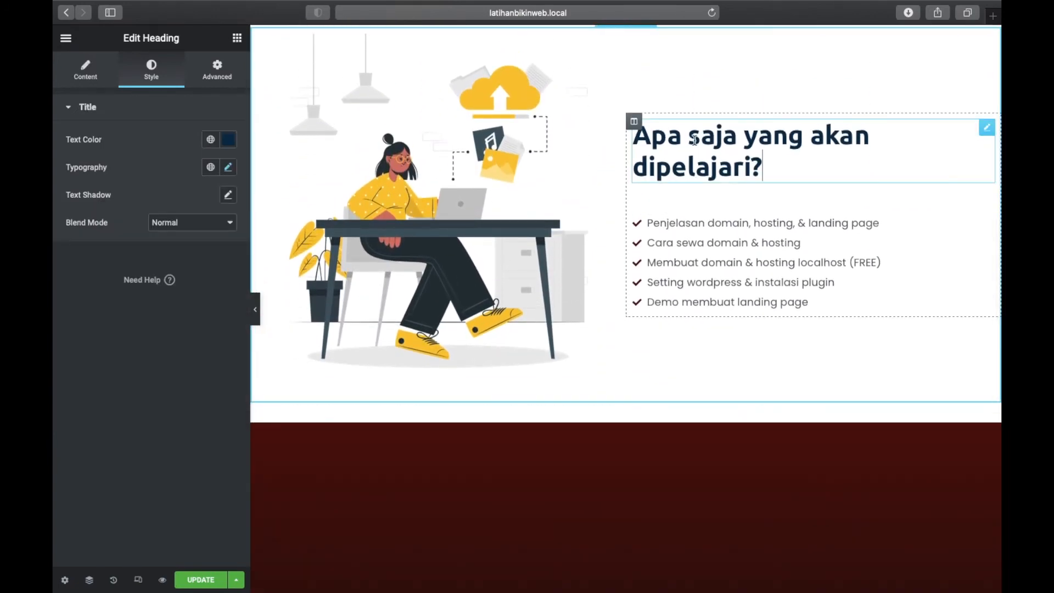
pyautogui.click(229, 140)
pyautogui.press('super+c')
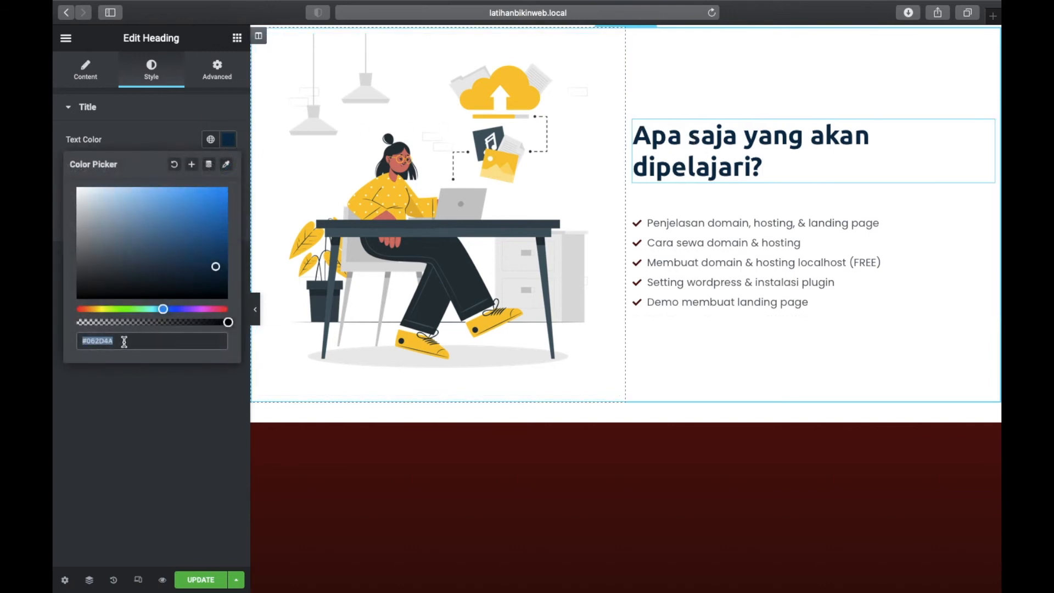
pyautogui.scroll(-9, 424, 420)
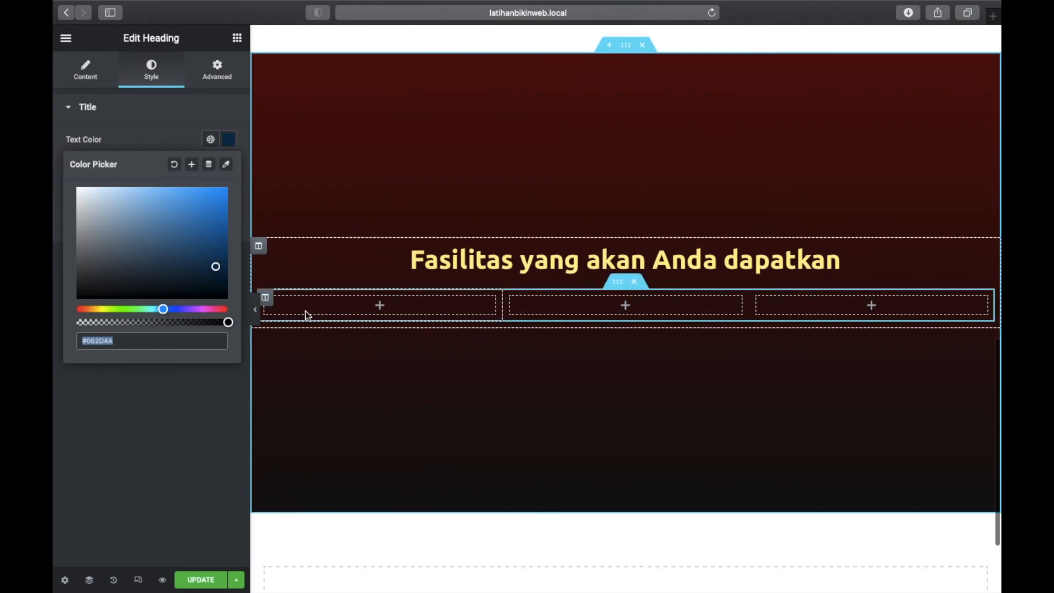
# Set the first inner column's background color to the copied dark blue #062D4A
pyautogui.click(274, 308)
pyautogui.click(271, 304)
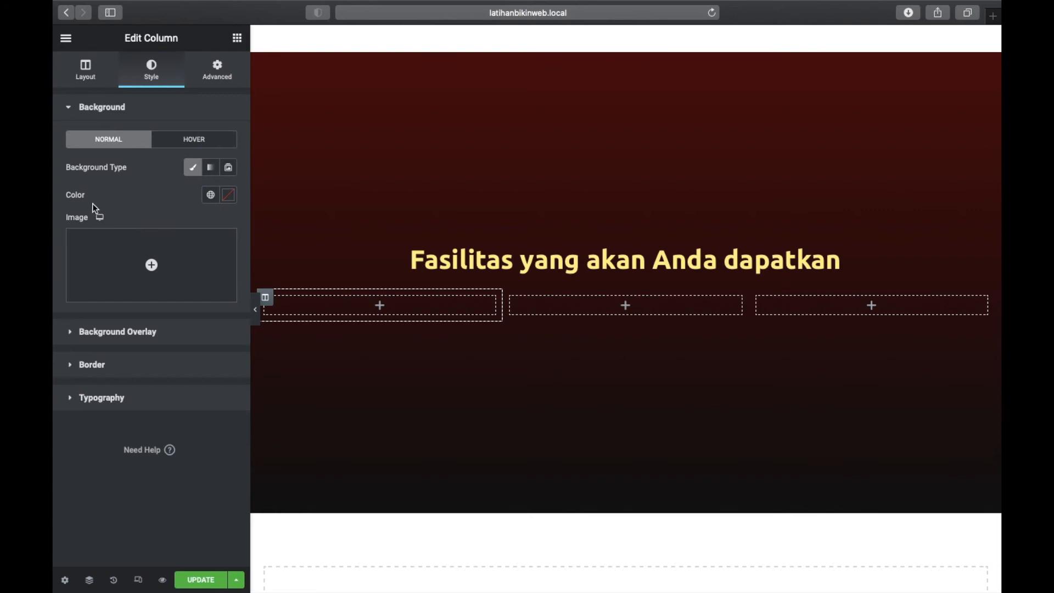
pyautogui.click(229, 195)
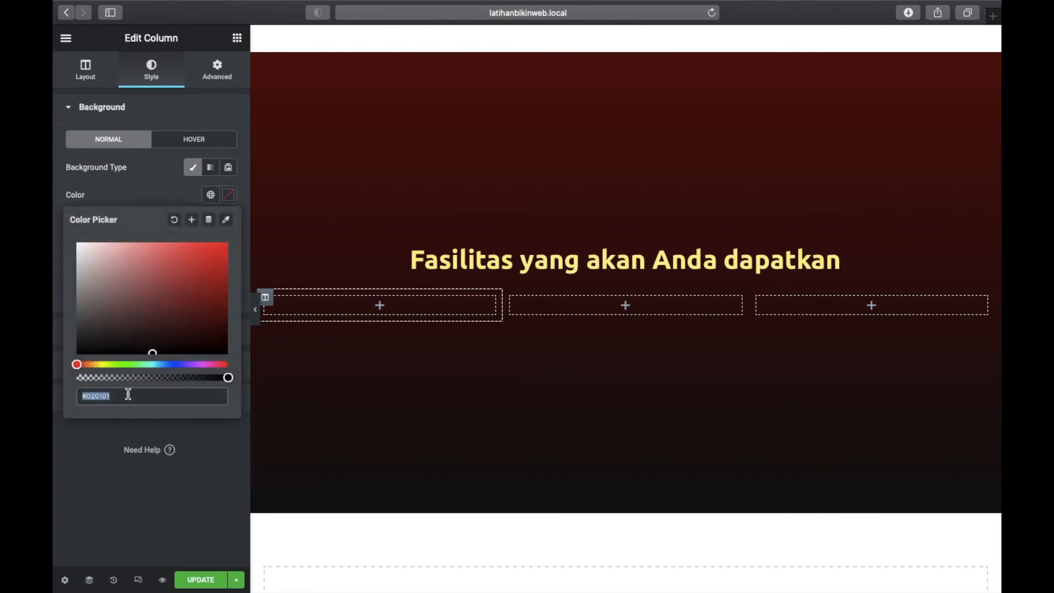
pyautogui.press('super+v')
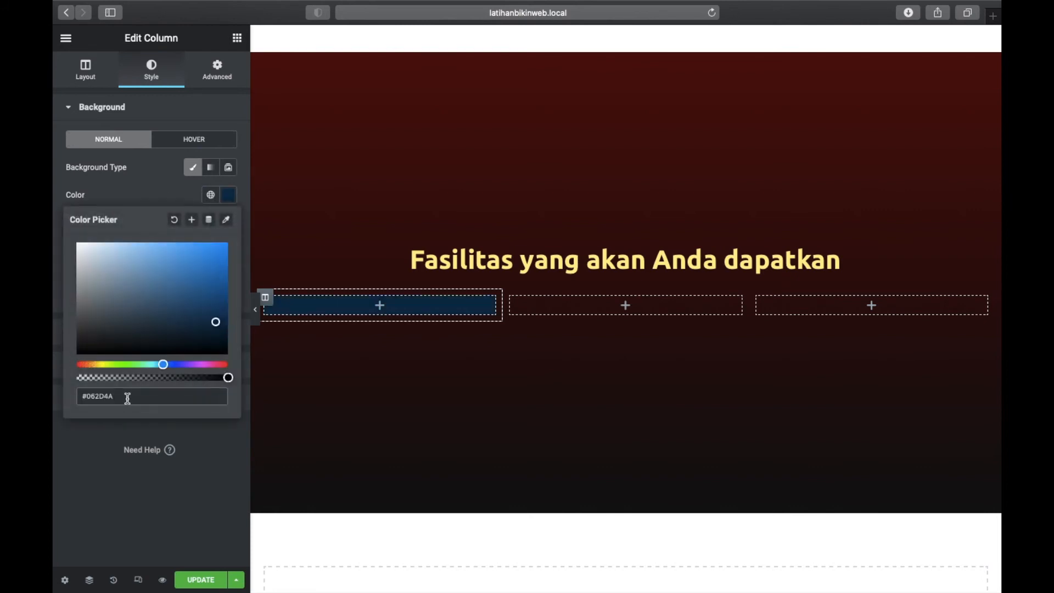
pyautogui.click(228, 198)
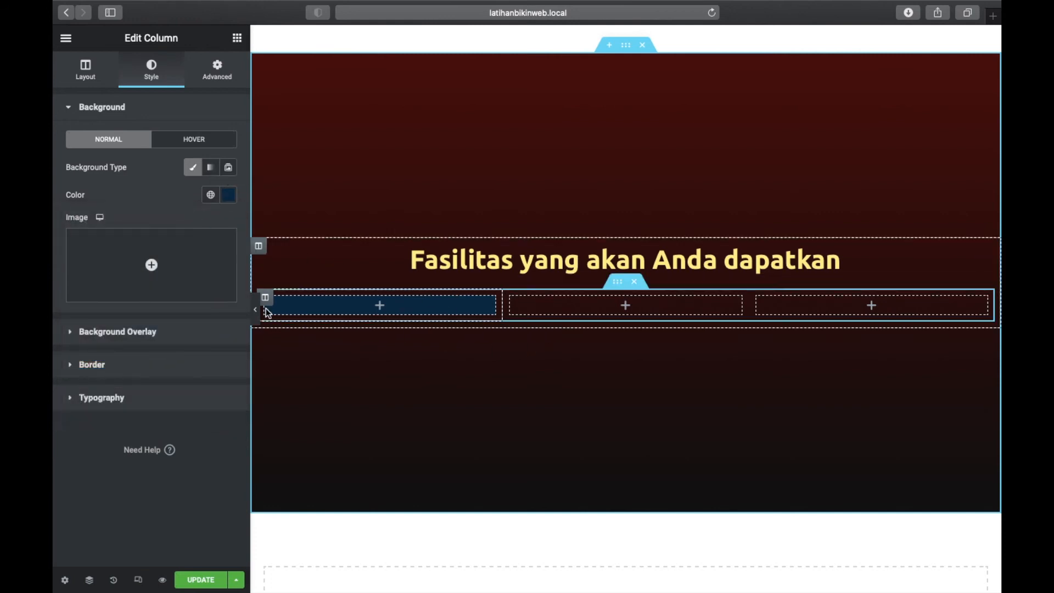
# Find the Icon Box widget and add it to the dark blue first inner column
pyautogui.click(237, 39)
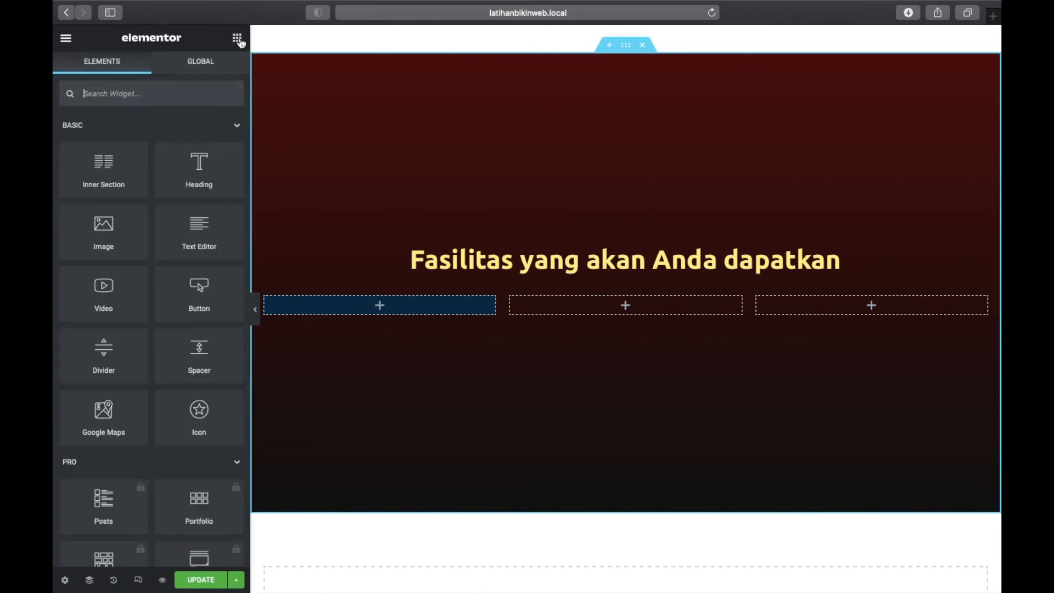
pyautogui.click(164, 95)
pyautogui.write('icon')
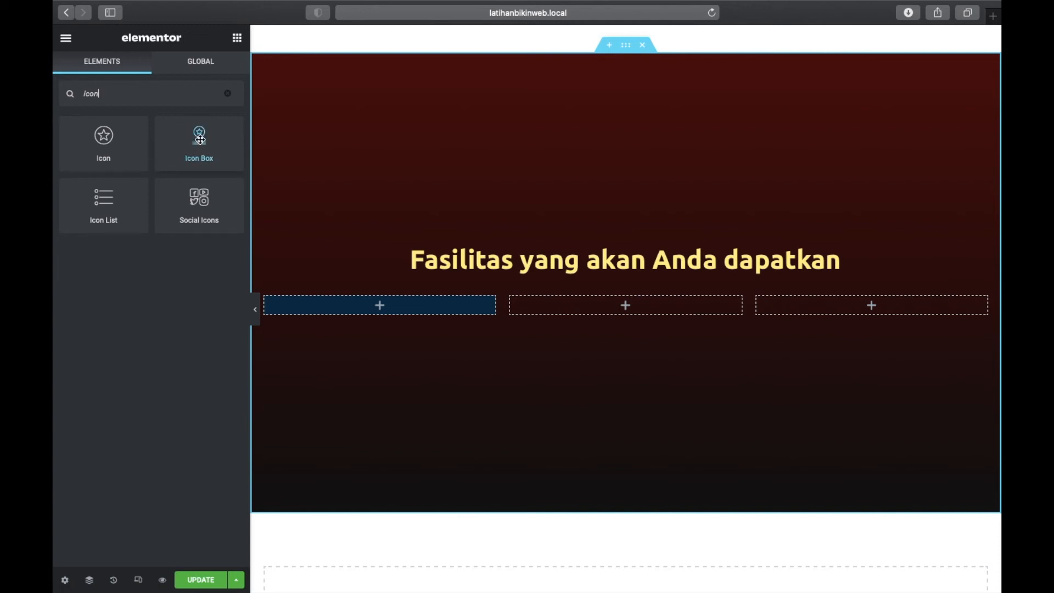
pyautogui.moveTo(200, 140); pyautogui.dragTo(383, 311)
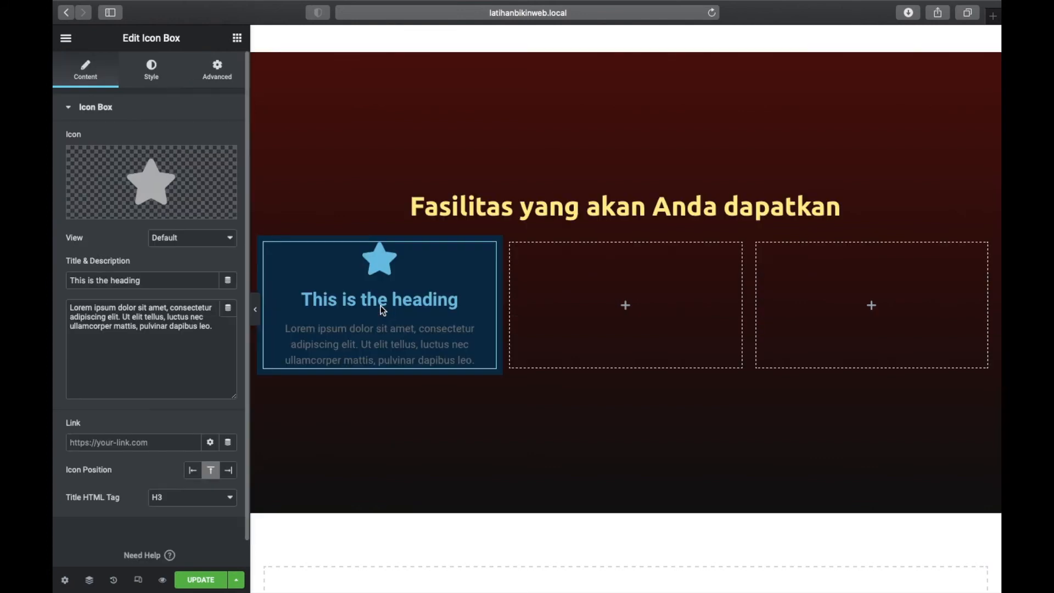
# Replace the first icon box's star with the open book icon from the icon library, filtering by "boo"
pyautogui.scroll(-1, 395, 285)
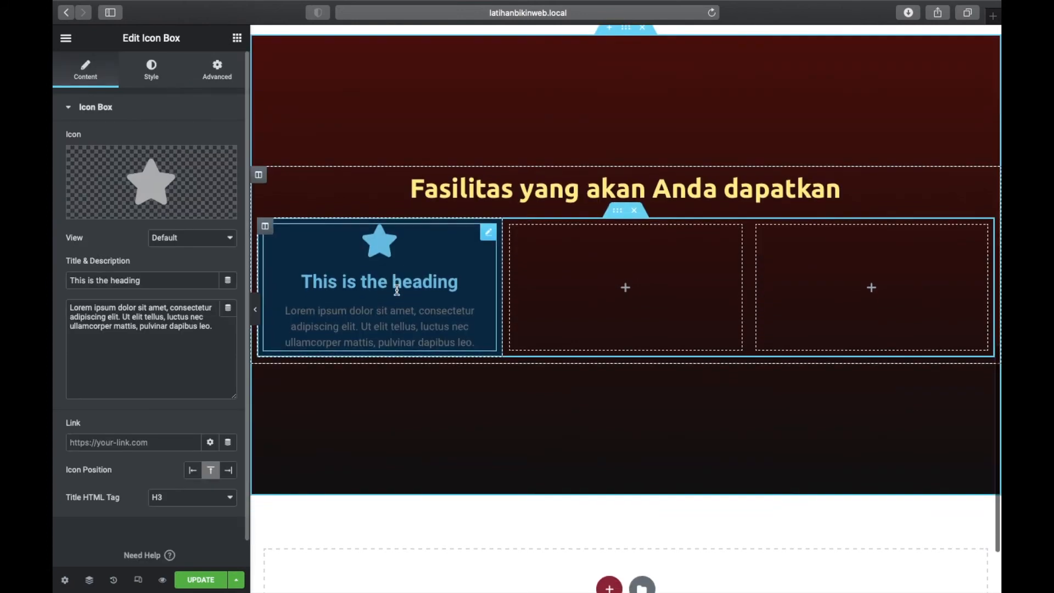
pyautogui.moveTo(95, 216)
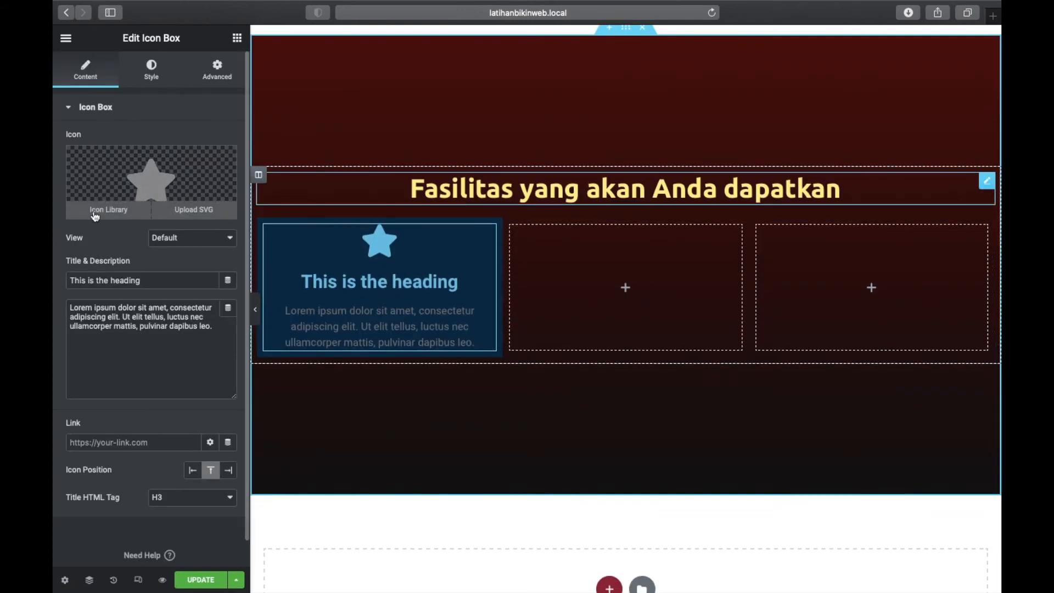
pyautogui.click(95, 213)
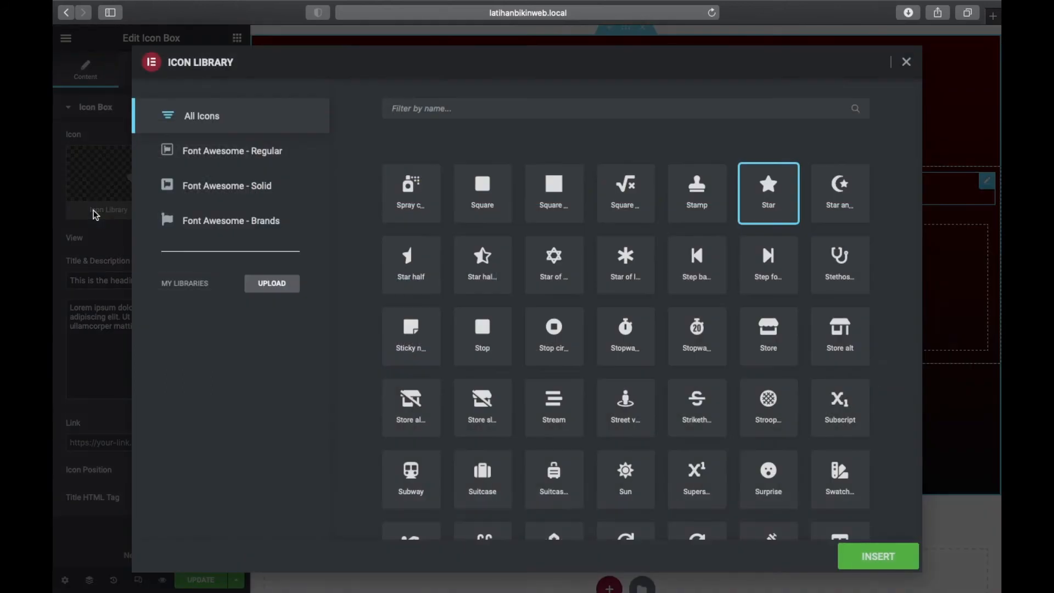
pyautogui.click(417, 109)
pyautogui.write('boo')
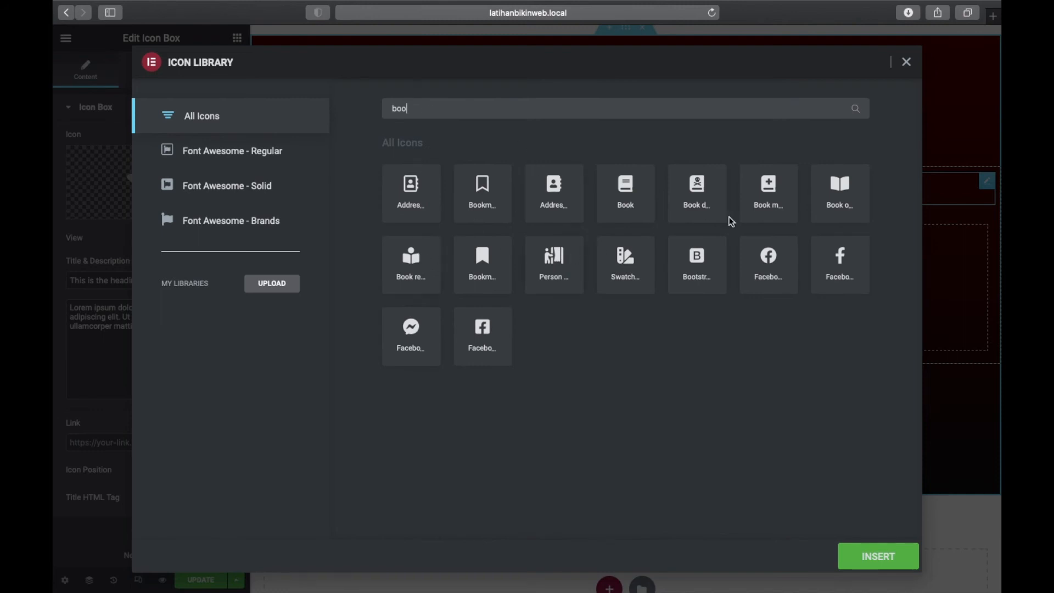
pyautogui.click(840, 194)
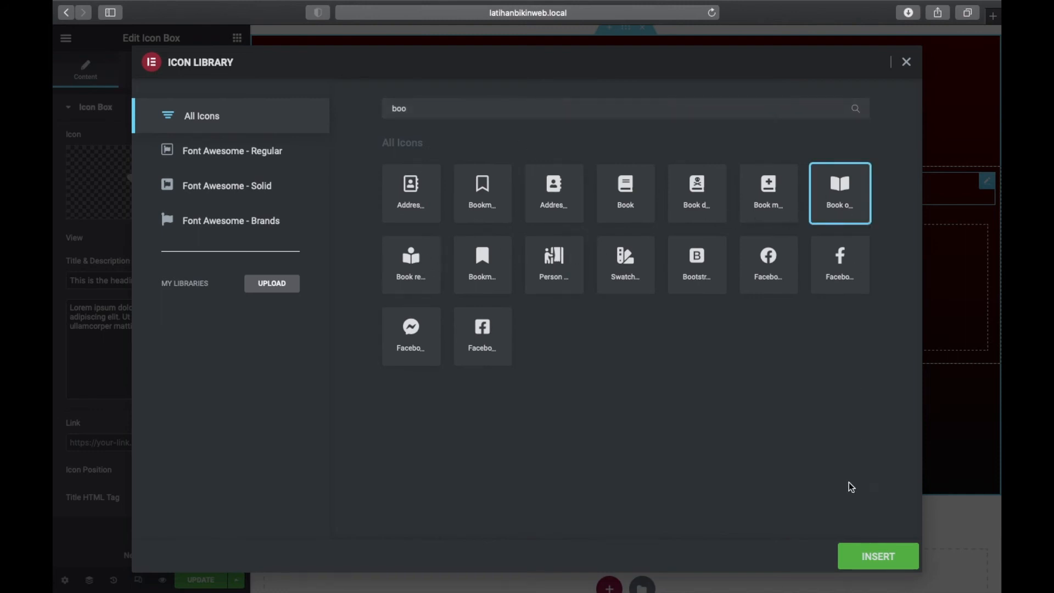
pyautogui.click(842, 555)
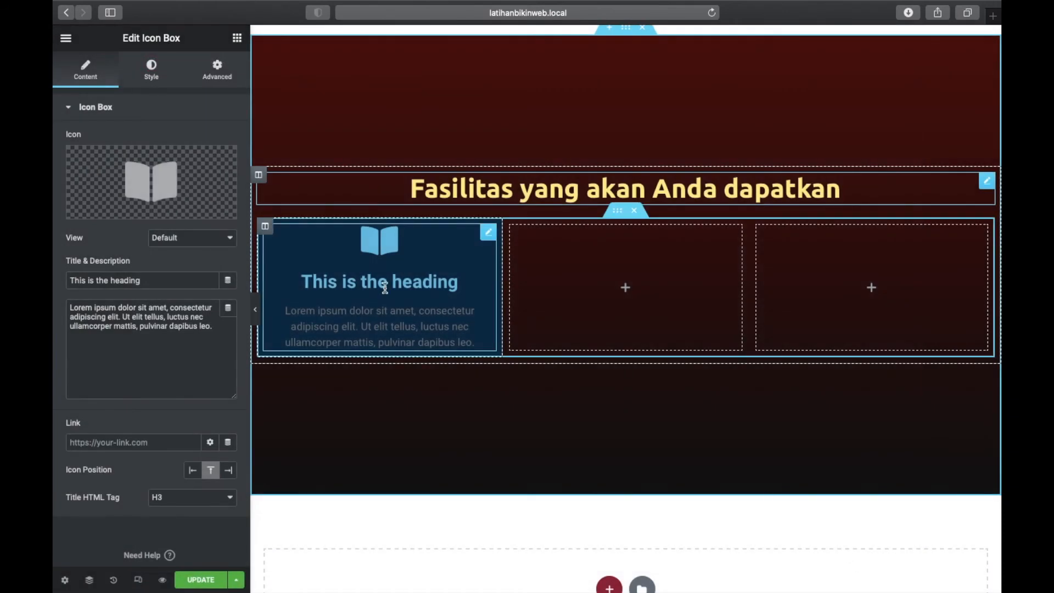
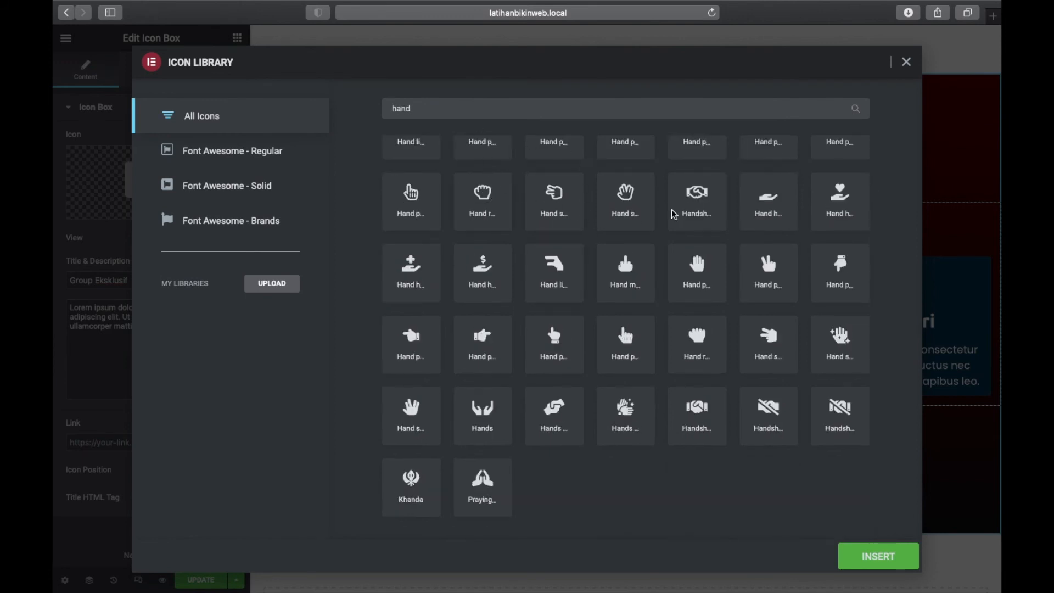
# Insert the outlined handshake icon into the "Group Eksklusif" icon box
pyautogui.click(709, 201)
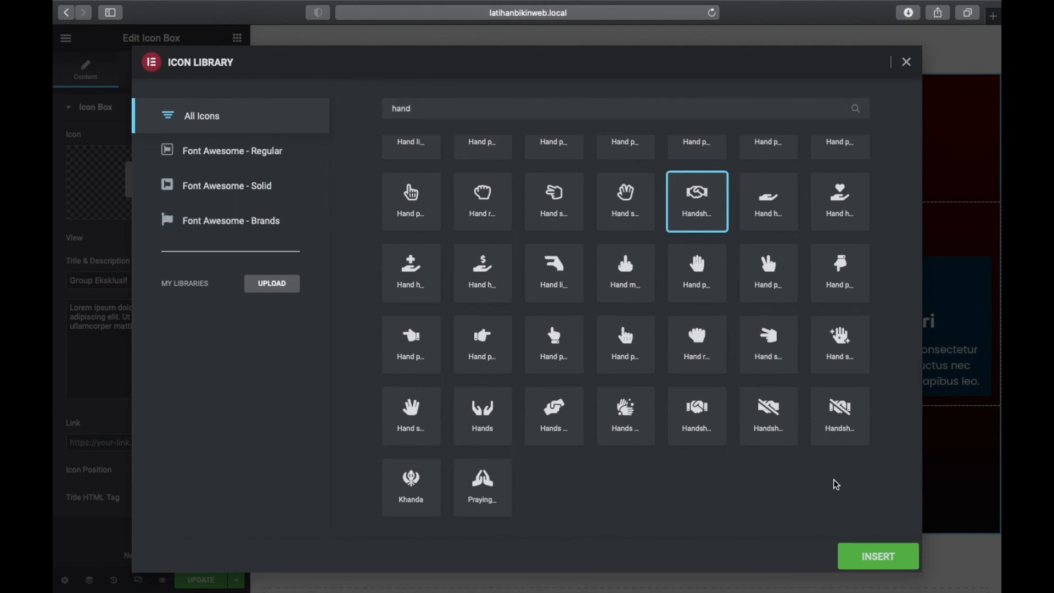
pyautogui.click(858, 558)
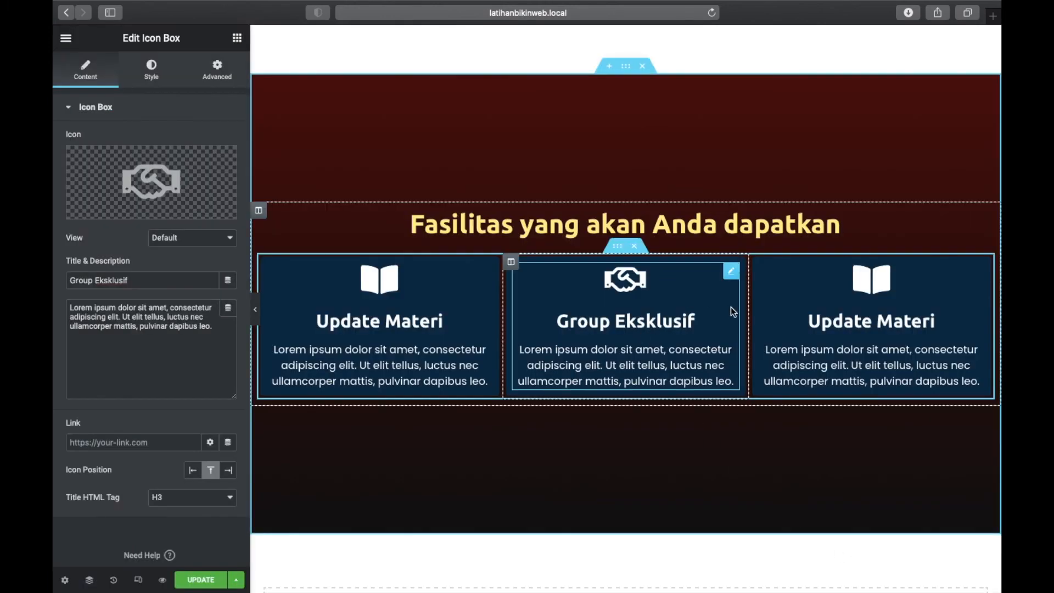
# Change the third icon box's title to "Konsultasi Gratis"
pyautogui.click(921, 301)
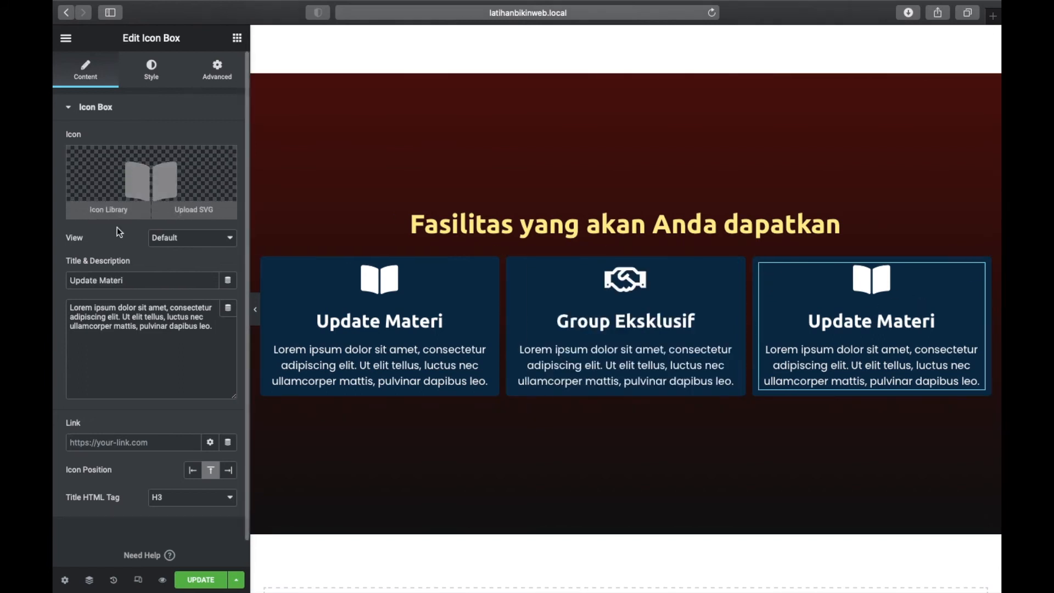
pyautogui.tripleClick(139, 281)
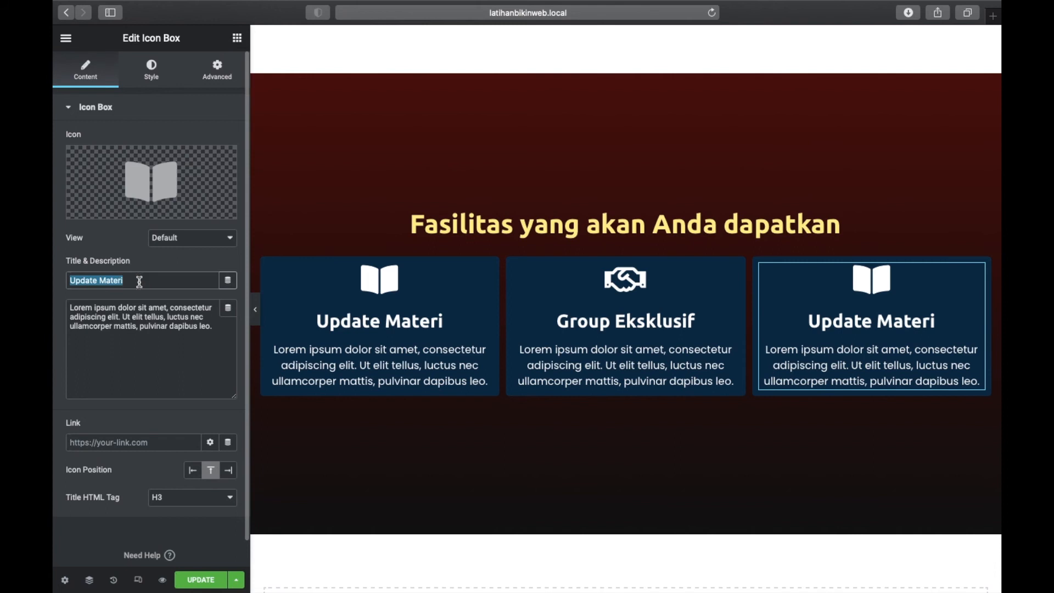
pyautogui.write('Konsultasi')
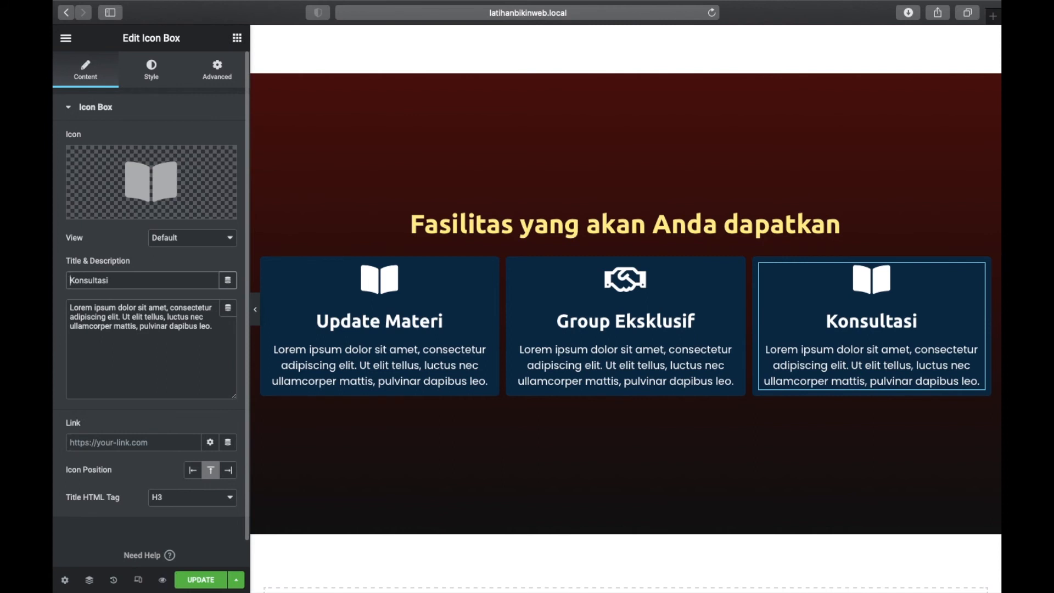
pyautogui.write('F')
pyautogui.press('BackSpace')
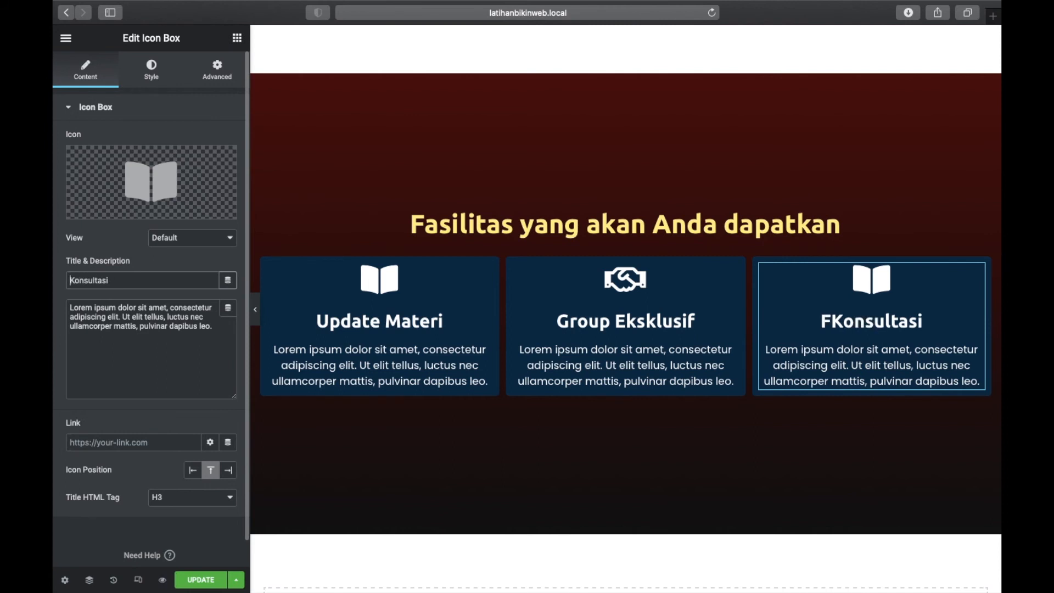
pyautogui.write('Gratis')
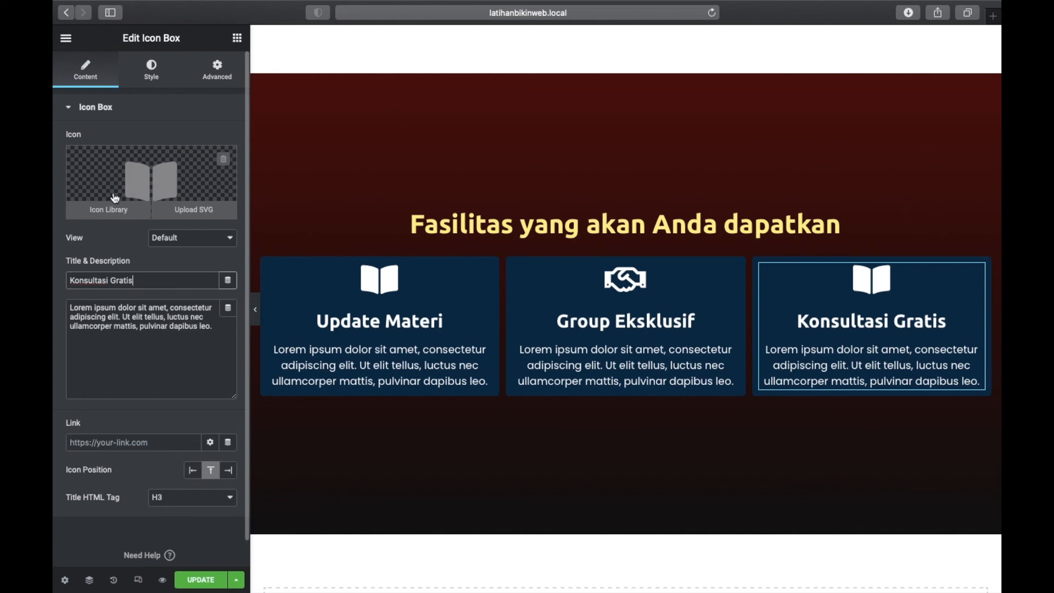
# Set the "Konsultasi Gratis" icon to the outlined double speech bubbles from the icon library, filtering by "comm"
pyautogui.click(107, 211)
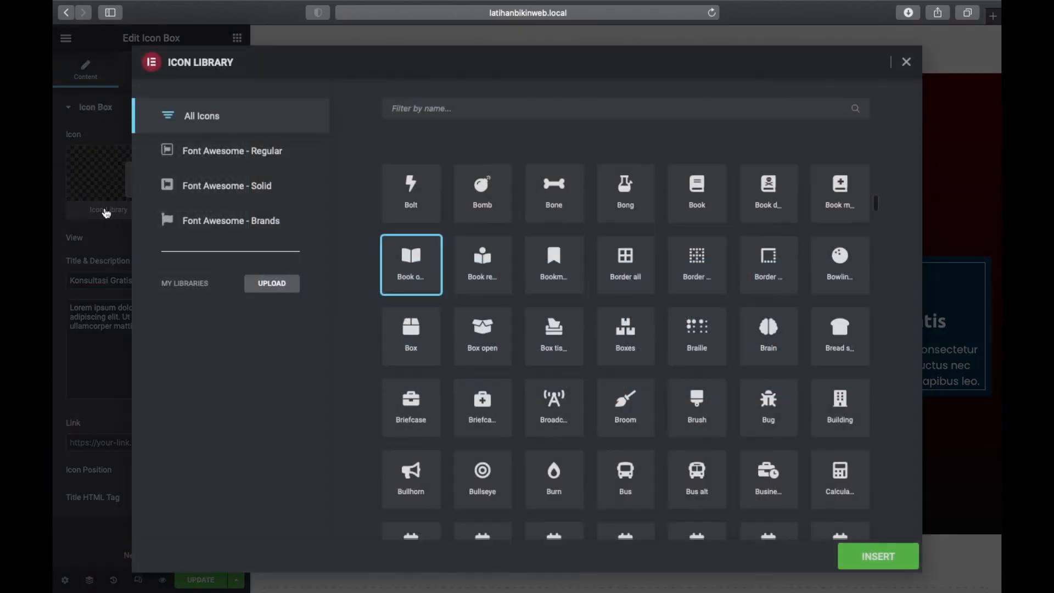
pyautogui.click(433, 108)
pyautogui.write('comm')
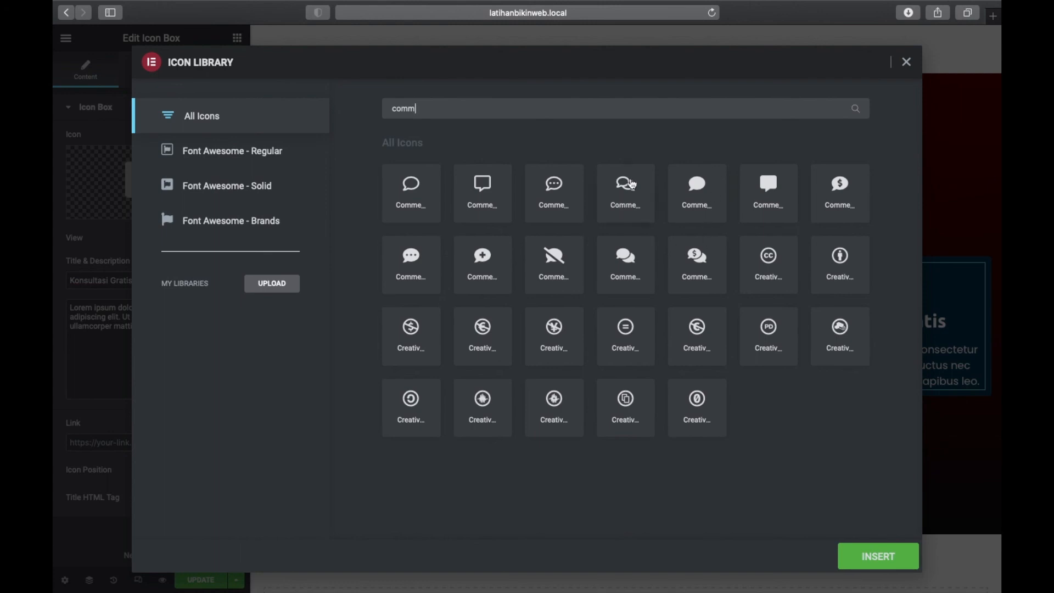
pyautogui.click(624, 191)
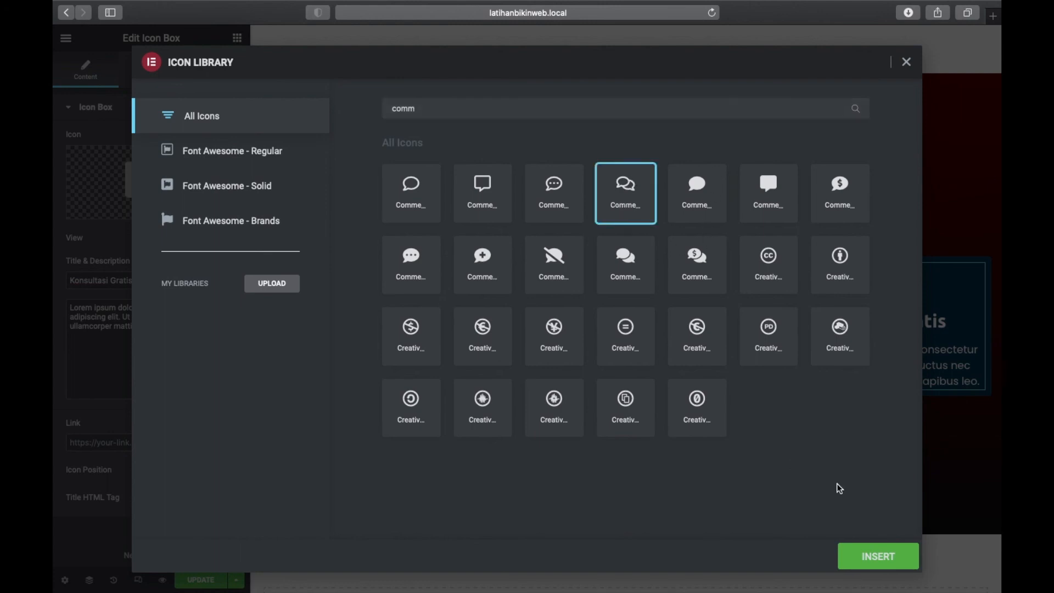
pyautogui.click(872, 546)
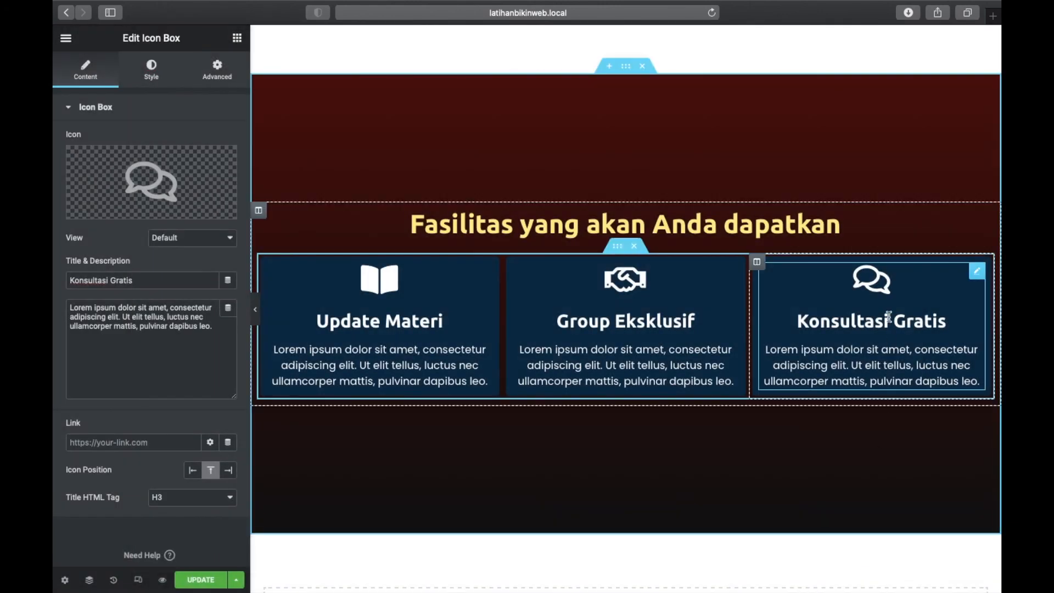
# Preview the facilities section at full width and duplicate its inner section of three icon boxes
pyautogui.scroll(-2, 818, 312)
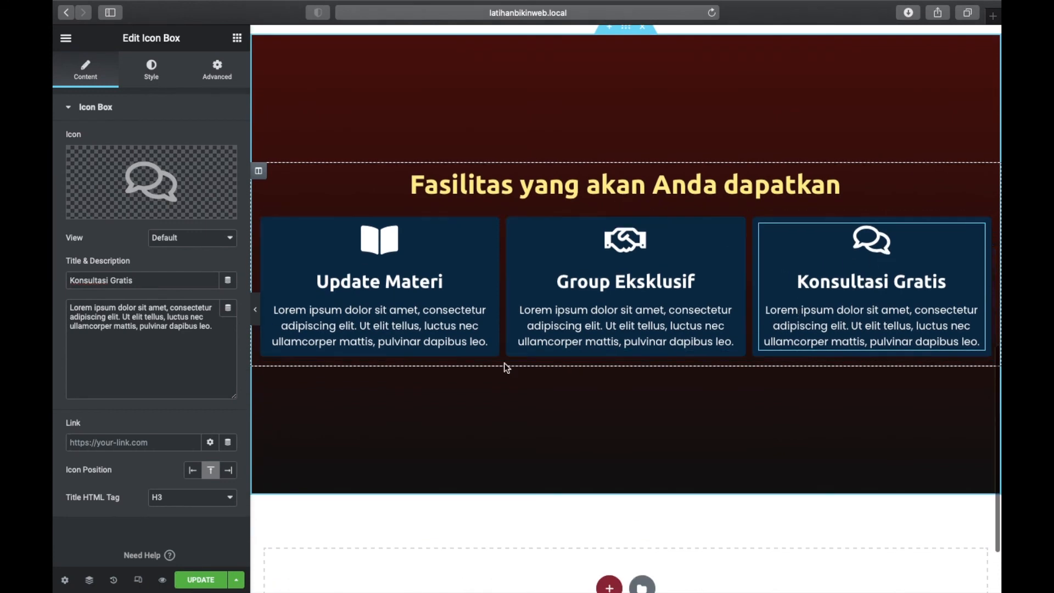
pyautogui.click(257, 311)
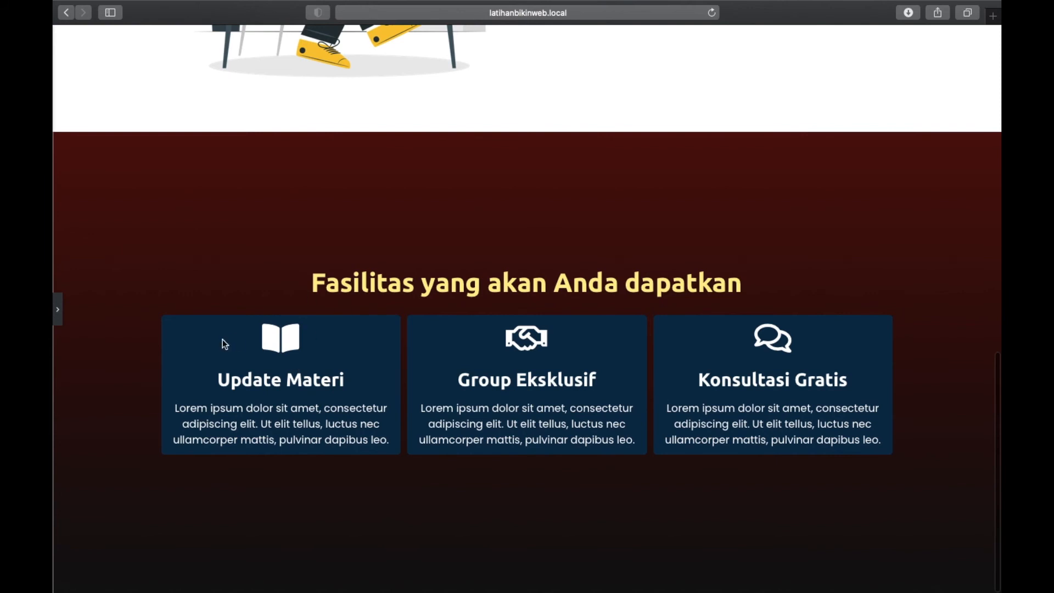
pyautogui.click(57, 311)
pyautogui.scroll(-3, 437, 379)
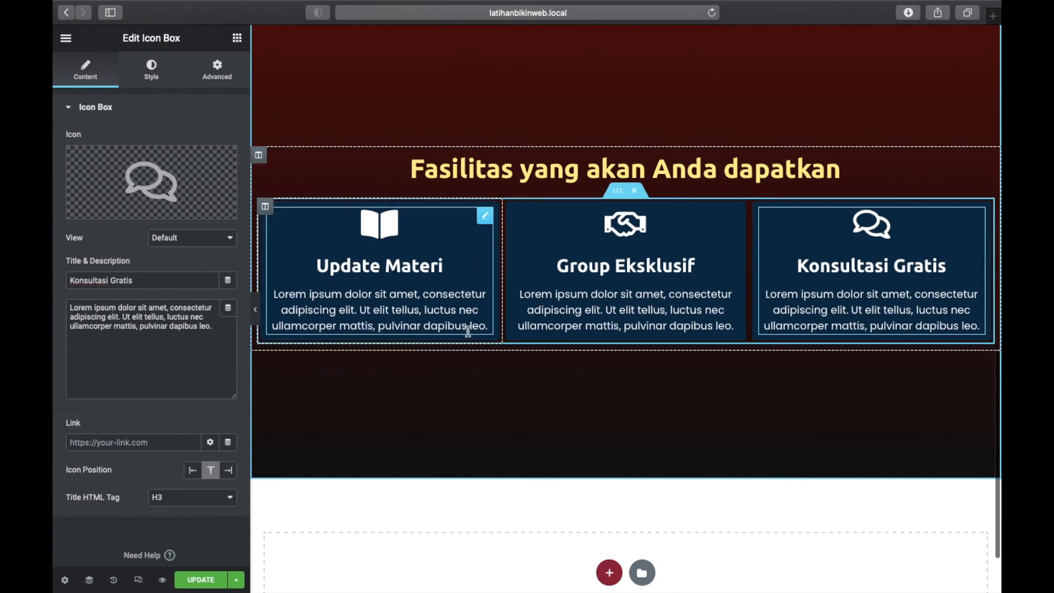
pyautogui.click(617, 192)
pyautogui.rightClick(617, 197)
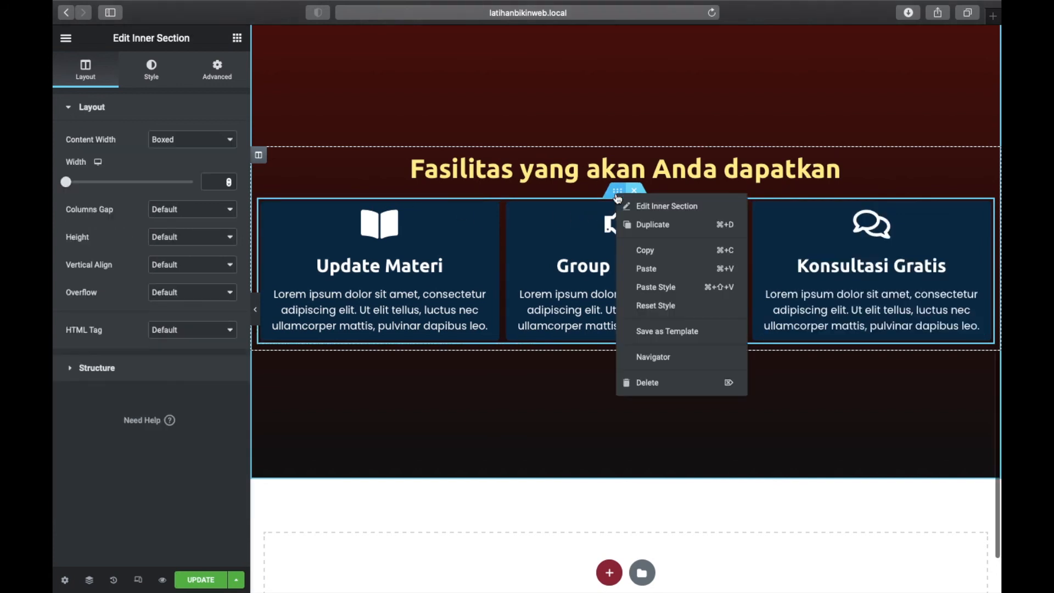
pyautogui.click(645, 225)
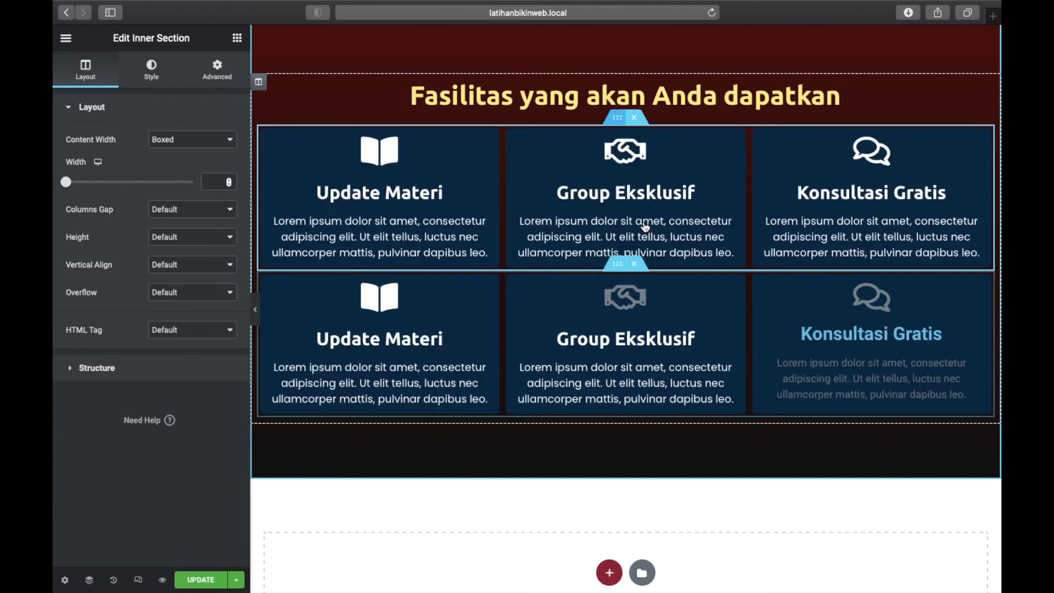
# Preview the two rows of icon boxes at full width and add a single-column section below the facilities section
pyautogui.scroll(-1, 593, 208)
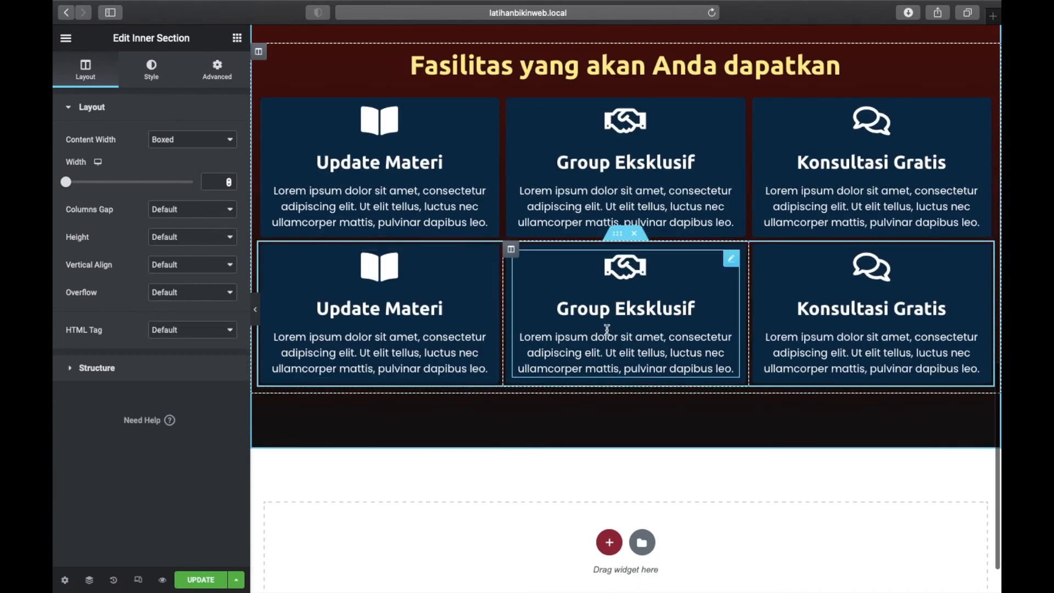
pyautogui.scroll(3, 260, 308)
pyautogui.click(255, 309)
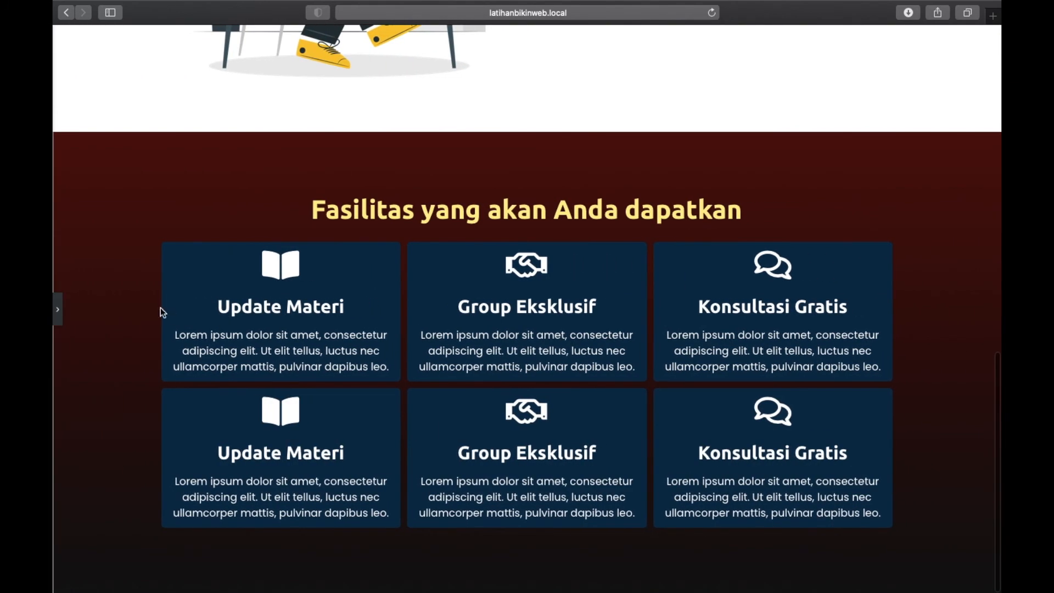
pyautogui.click(60, 307)
pyautogui.scroll(-5, 540, 375)
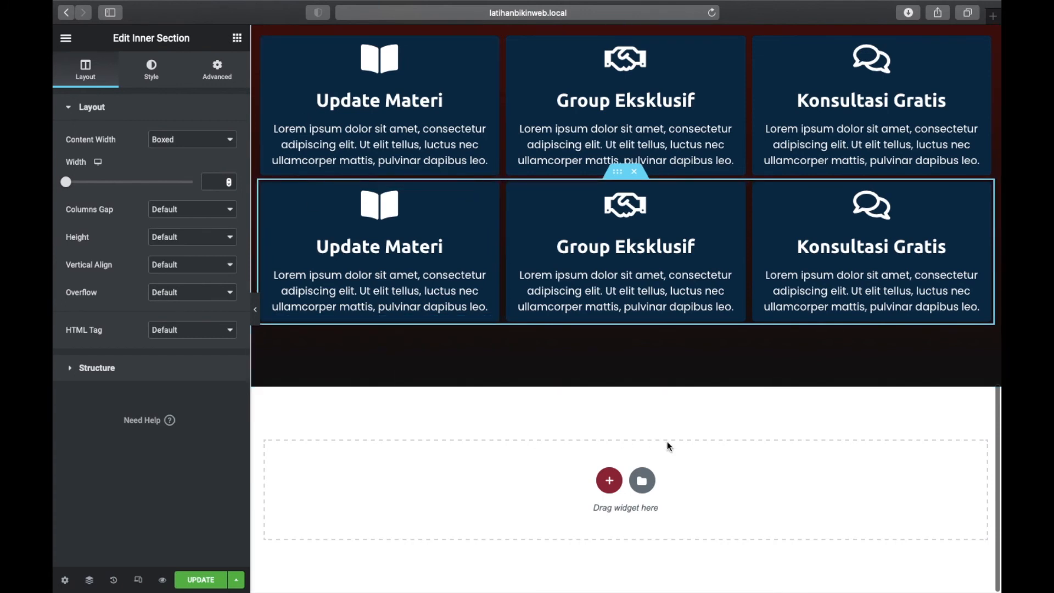
pyautogui.click(611, 483)
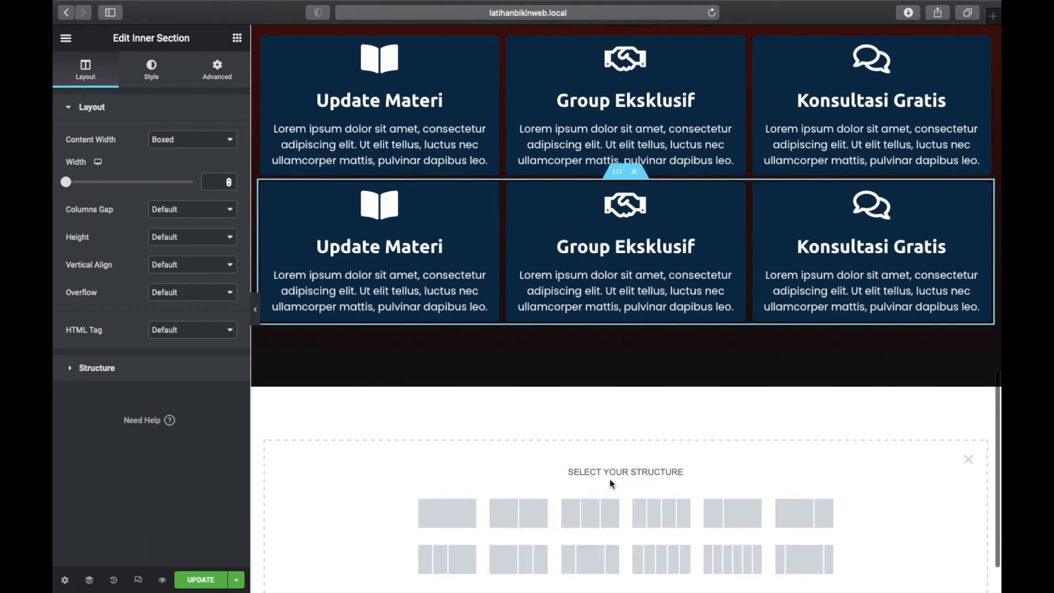
pyautogui.click(441, 519)
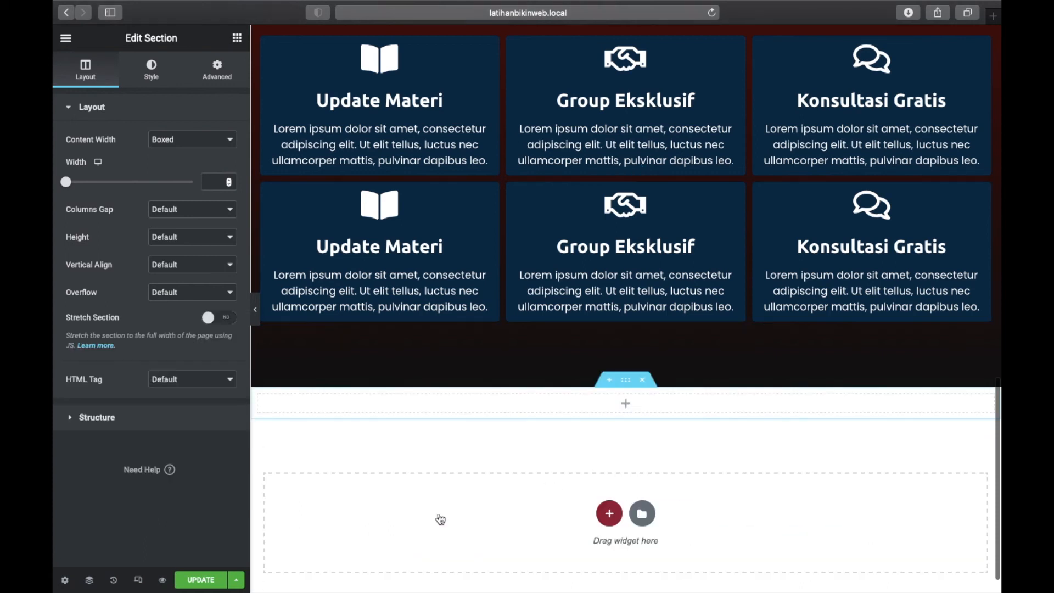
# Copy the "Apa saja yang akan dipelajari?" heading into the empty section below the facilities section
pyautogui.scroll(10, 587, 302)
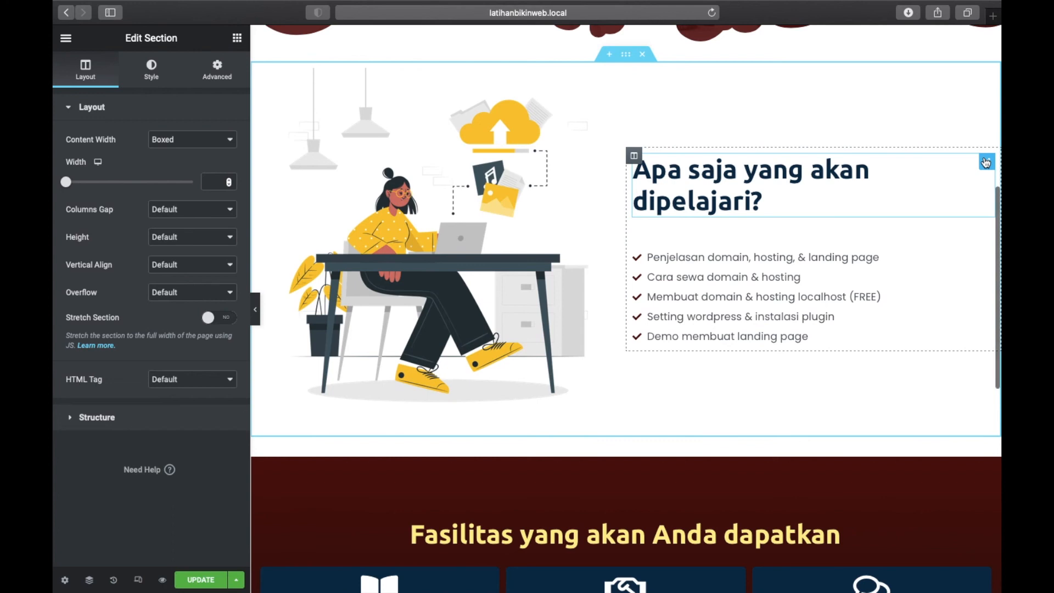
pyautogui.rightClick(987, 162)
pyautogui.click(928, 221)
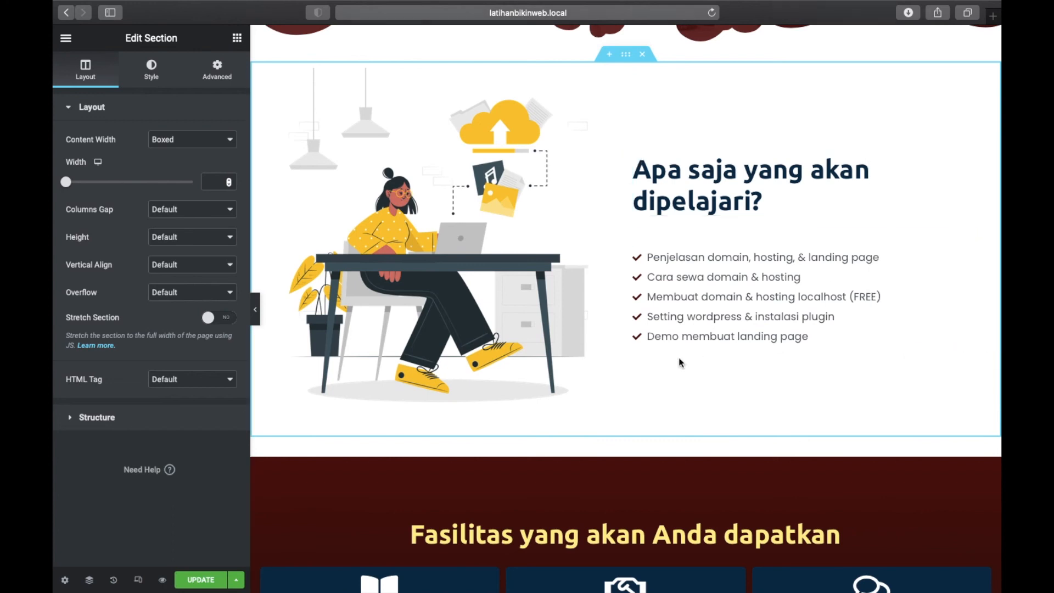
pyautogui.scroll(-10, 678, 358)
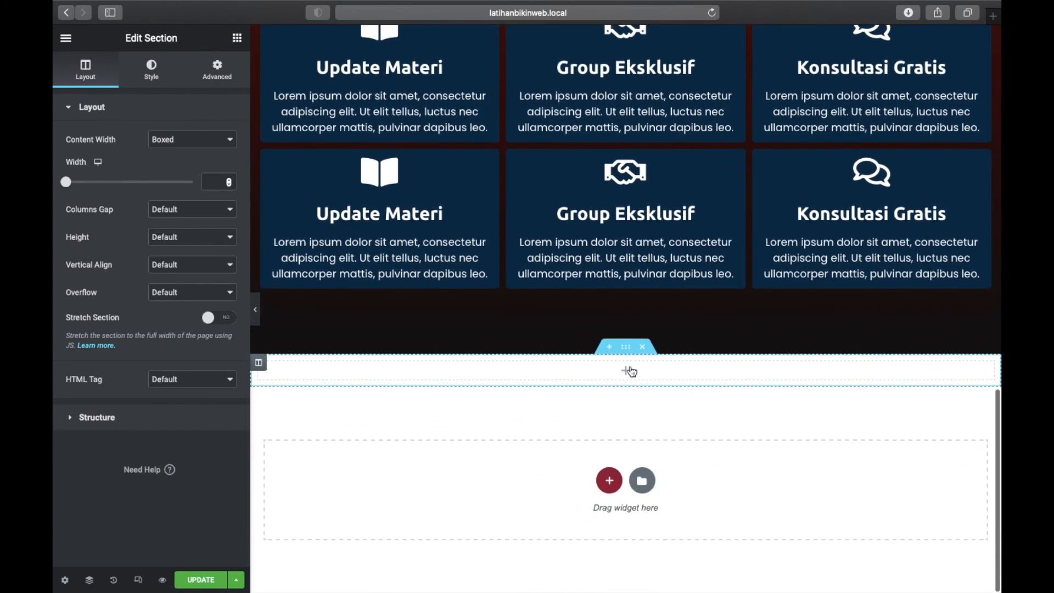
pyautogui.rightClick(628, 368)
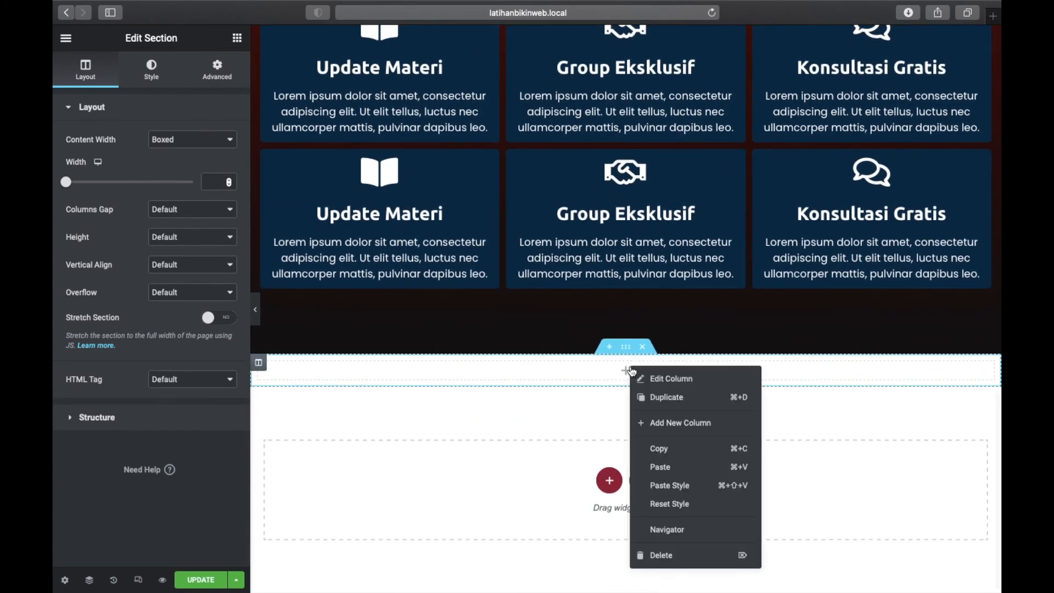
pyautogui.click(659, 468)
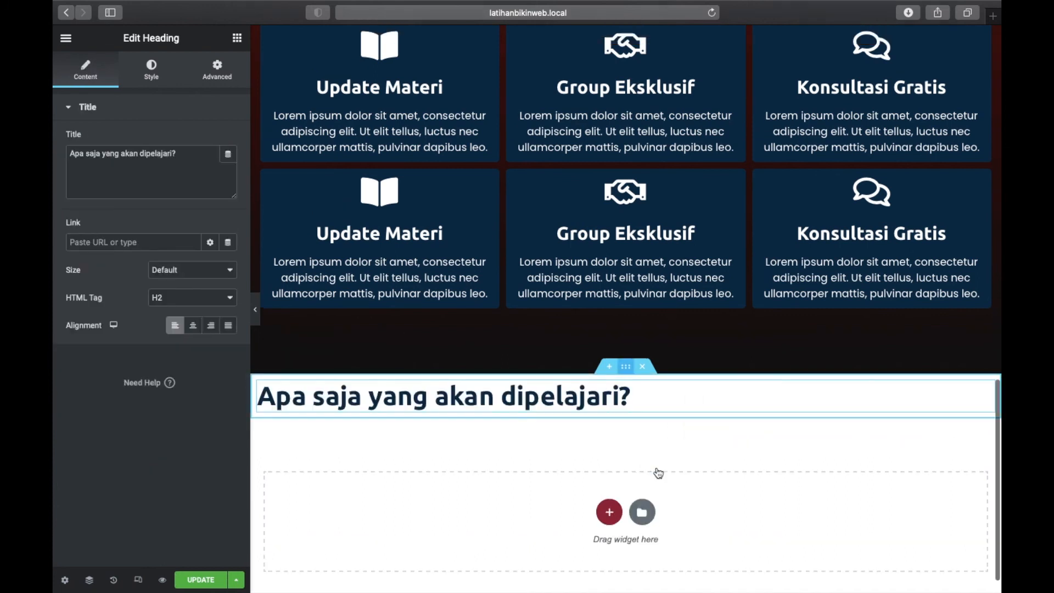
# Center the pasted heading and change its title to "Yuk Daftar Sekarang Juga!"
pyautogui.click(194, 328)
pyautogui.moveTo(190, 155); pyautogui.dragTo(54, 150)
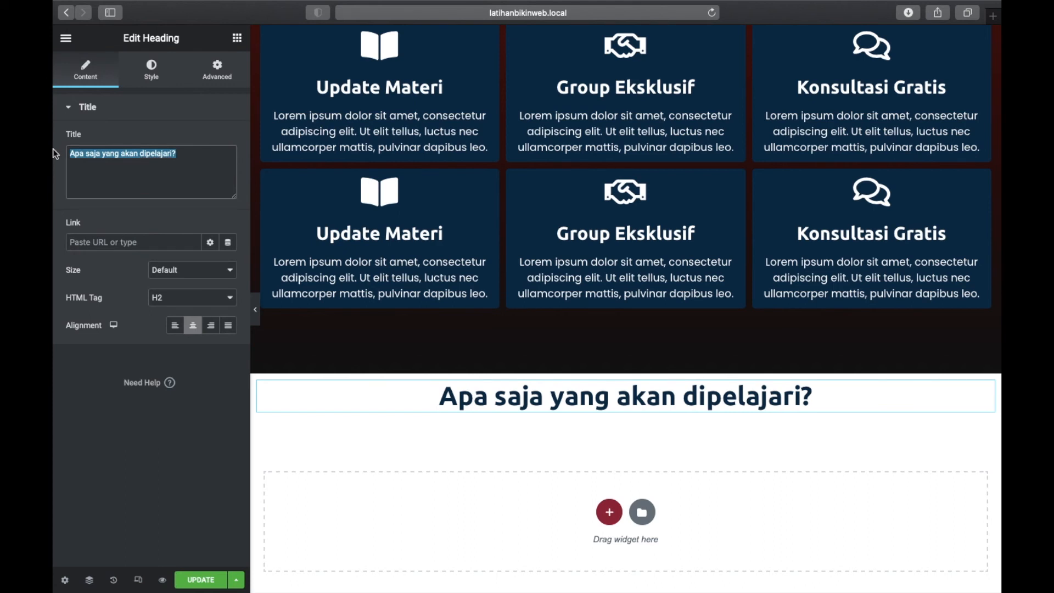
pyautogui.write('Yuk Daftar Sekarang Juga!')
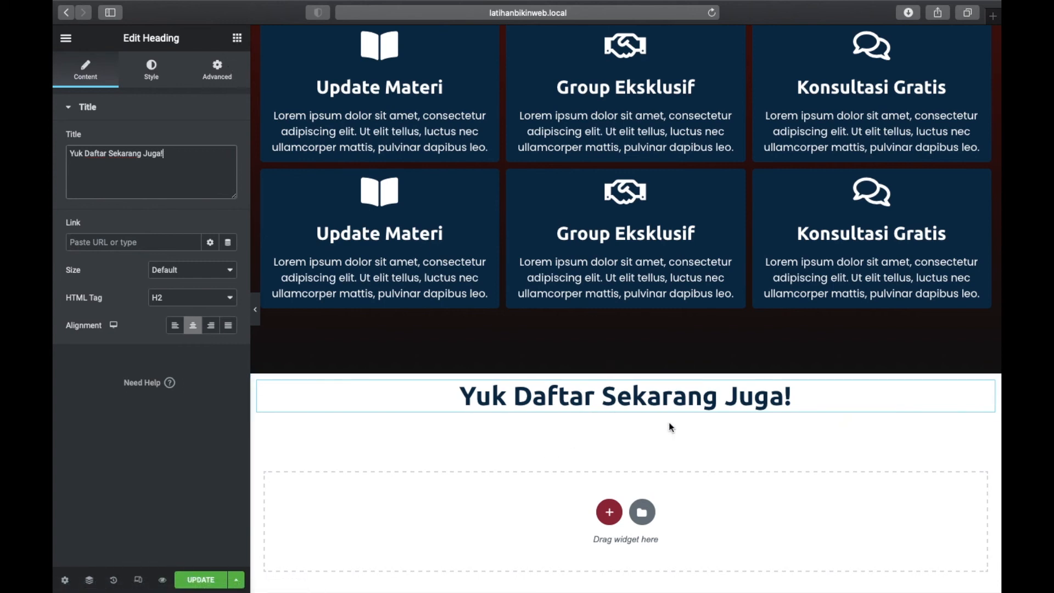
# Copy the hero section's "Daftar Gratis!" button and paste it below the "Yuk Daftar Sekarang Juga!" heading
pyautogui.scroll(5, 628, 434)
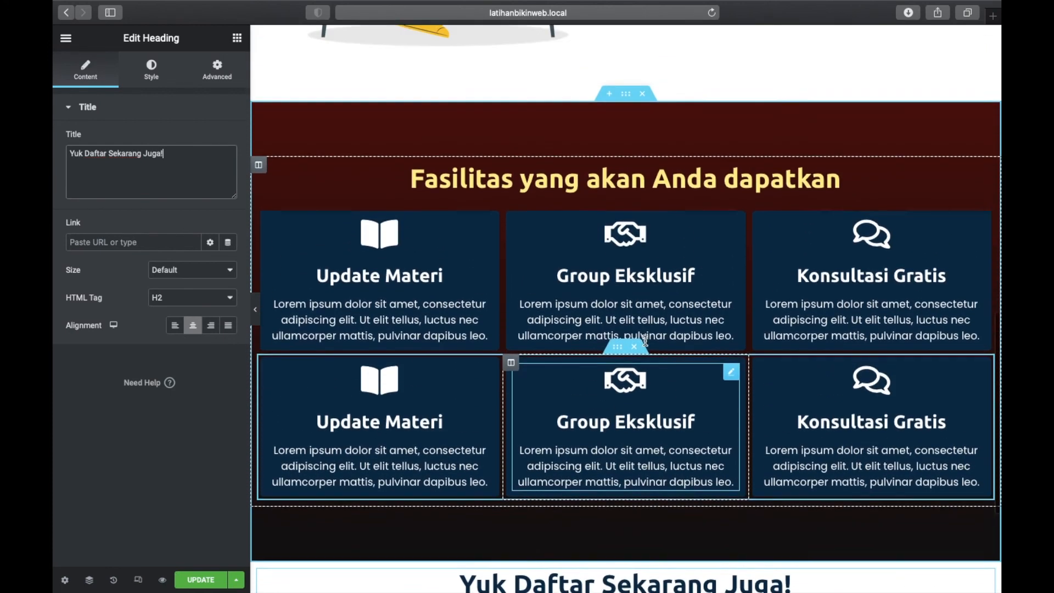
pyautogui.scroll(10, 645, 340)
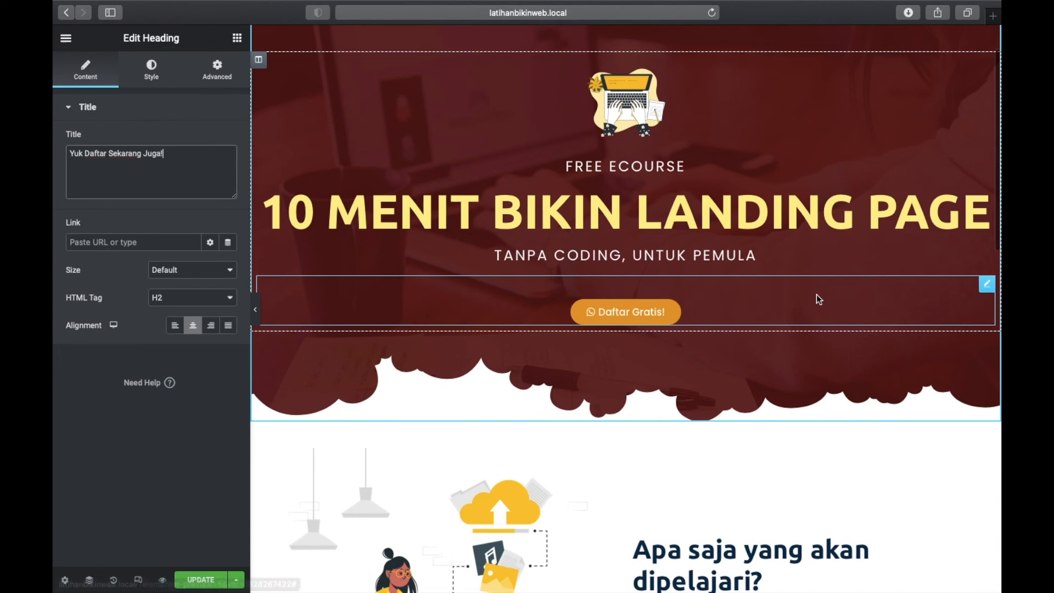
pyautogui.rightClick(987, 292)
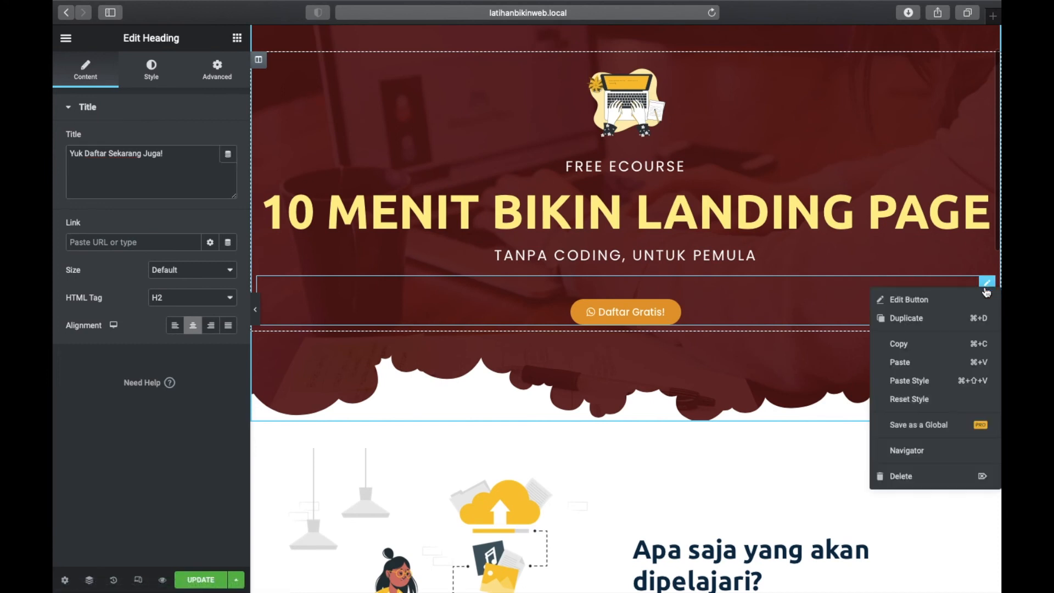
pyautogui.click(908, 343)
pyautogui.scroll(-15, 669, 414)
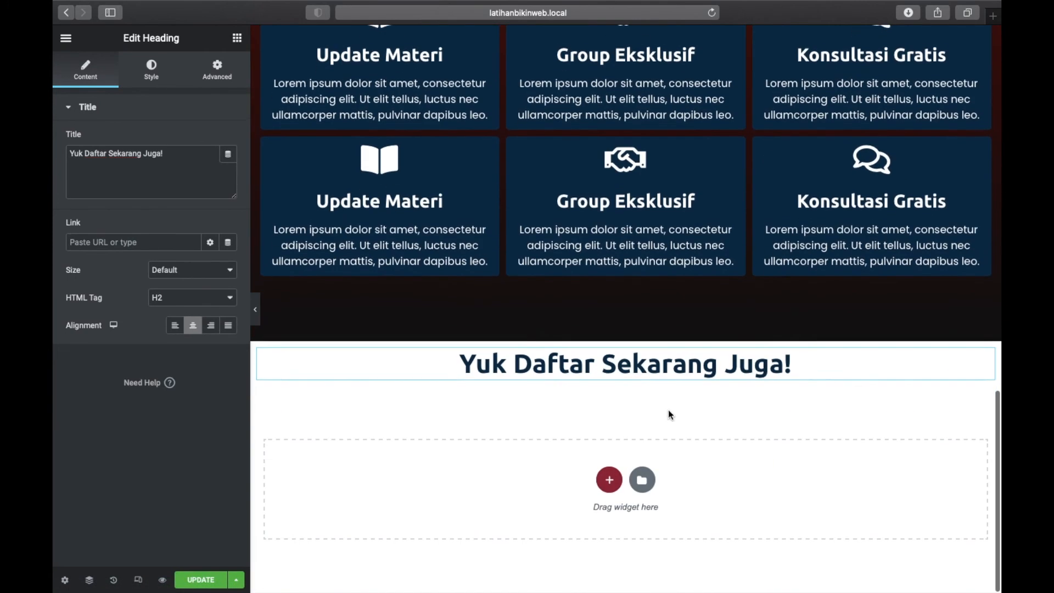
pyautogui.rightClick(681, 366)
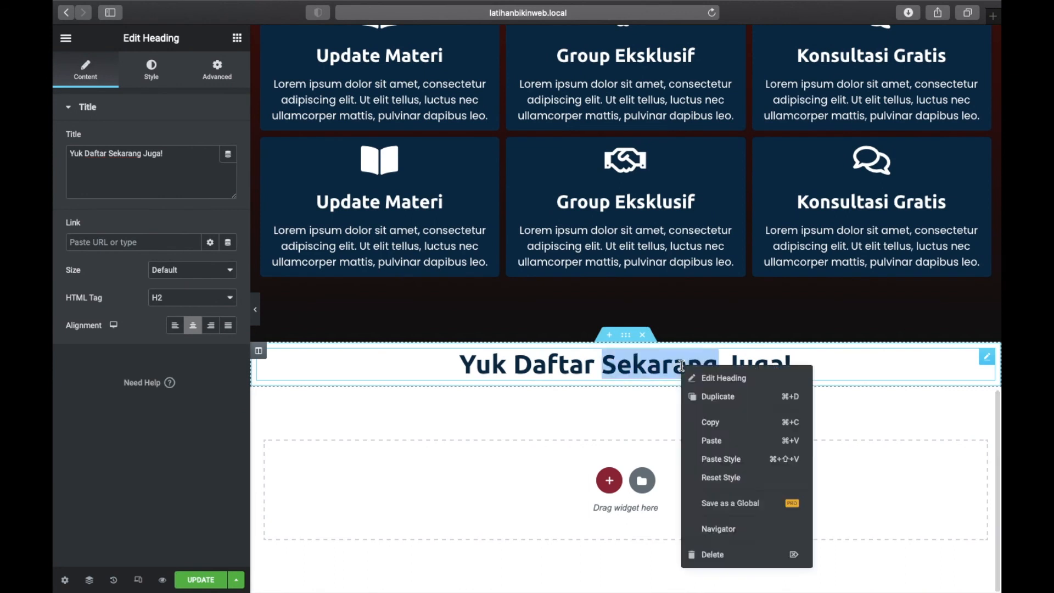
pyautogui.click(710, 434)
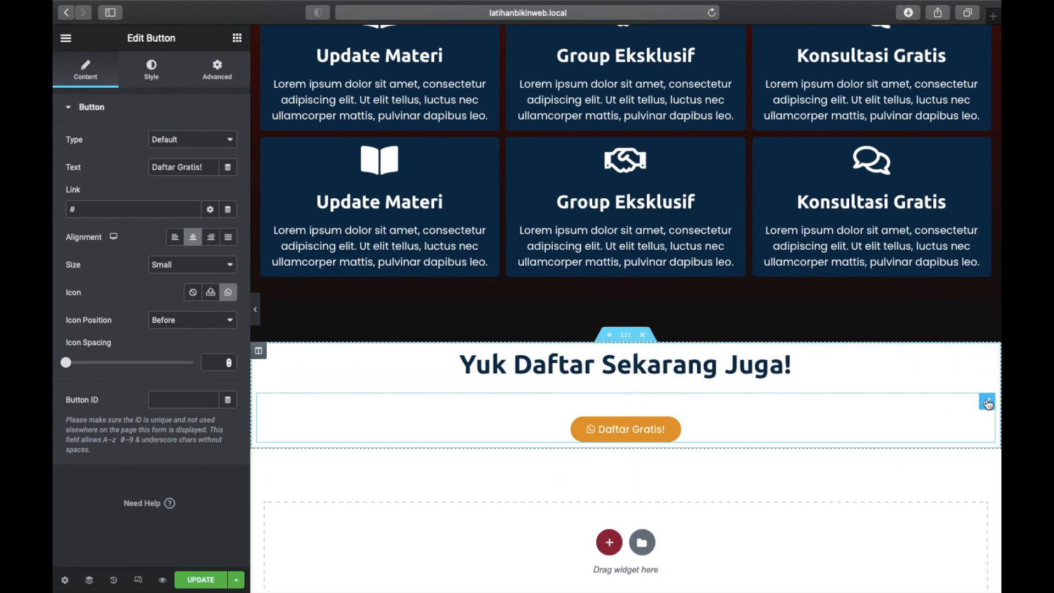
# Set the top margin of the pasted "Daftar Gratis!" button to 0
pyautogui.click(217, 70)
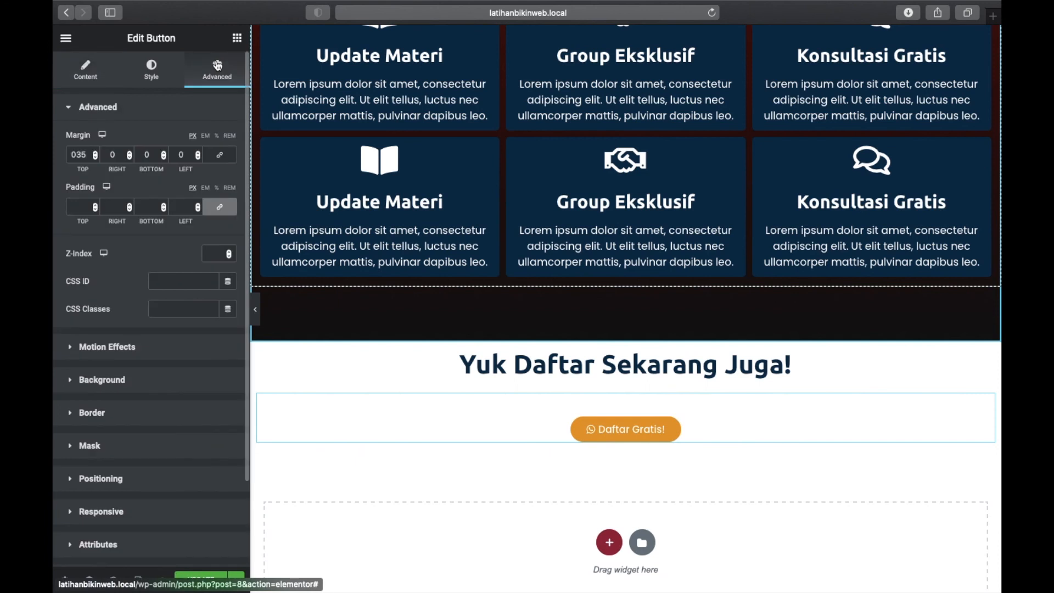
pyautogui.moveTo(88, 154); pyautogui.dragTo(56, 156)
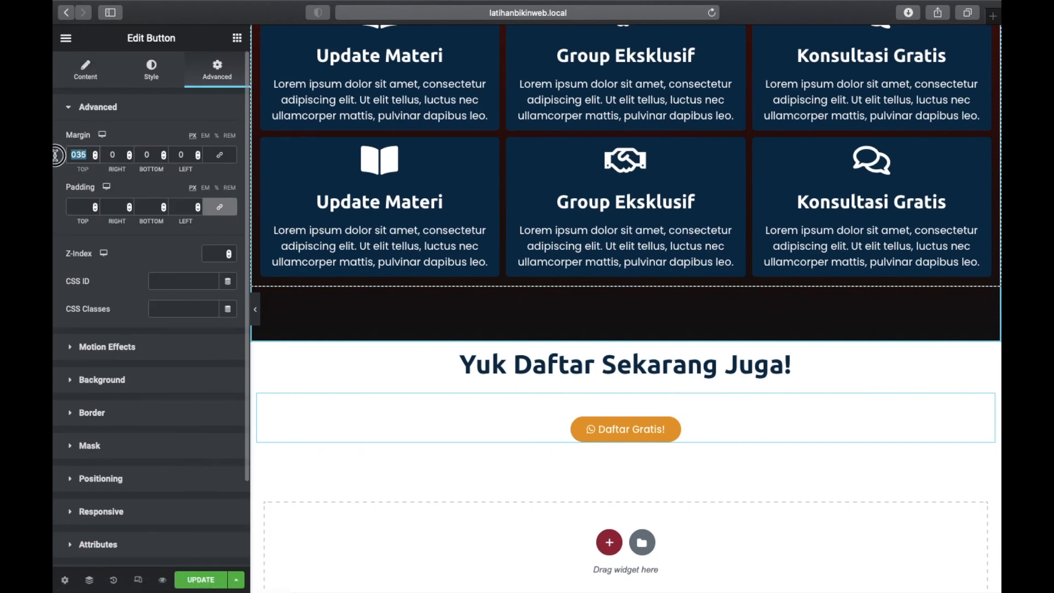
pyautogui.write('0')
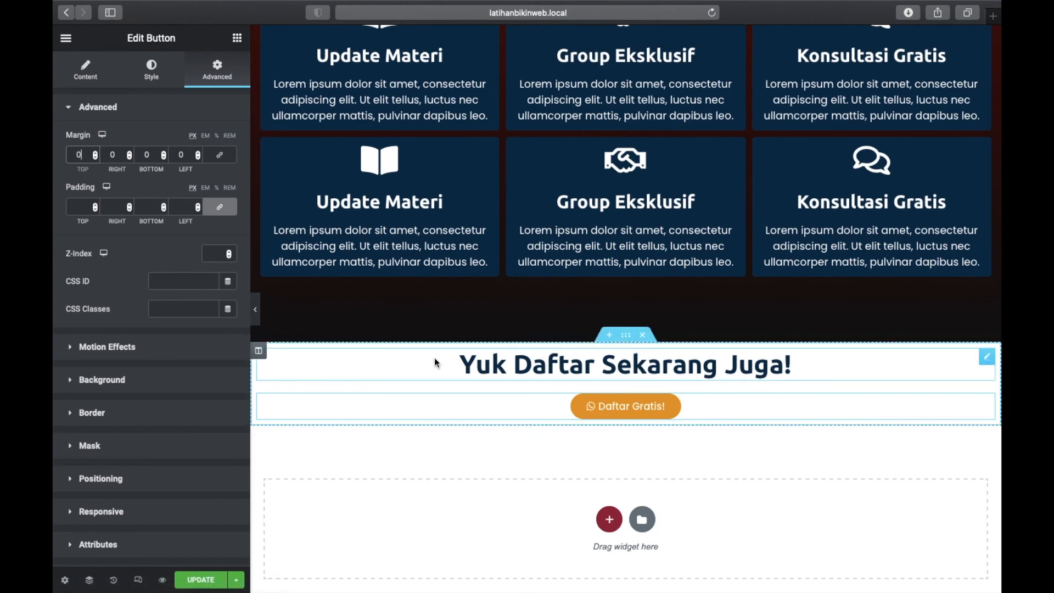
# Set the top and bottom margins of the "Yuk Daftar Sekarang Juga!" section to 50 px
pyautogui.click(626, 336)
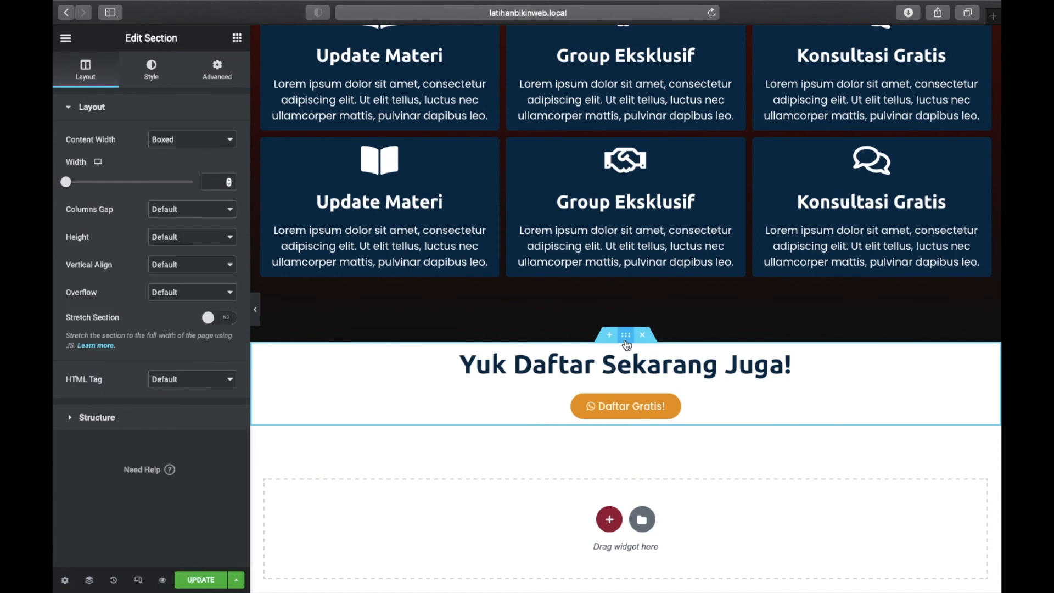
pyautogui.click(218, 68)
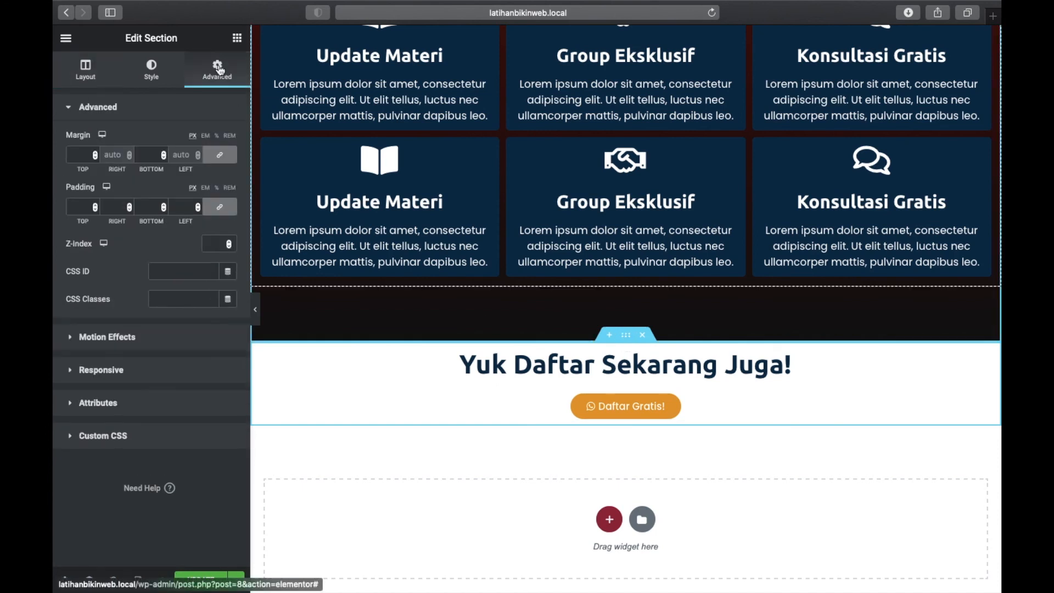
pyautogui.click(81, 158)
pyautogui.write('50')
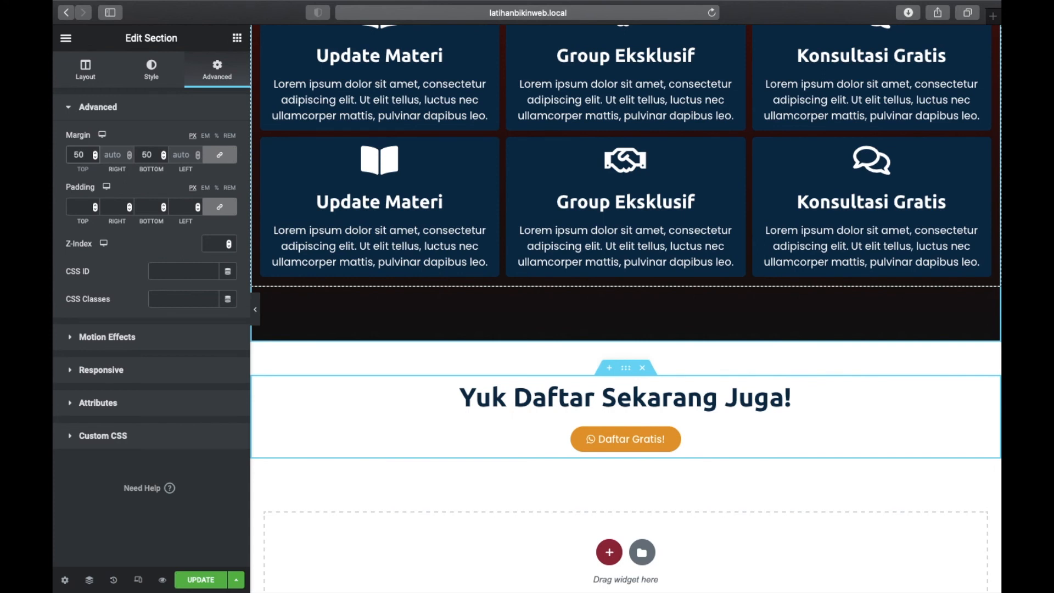
# Add a section with two equal columns below the "Yuk Daftar Sekarang Juga!" section
pyautogui.scroll(-2, 493, 380)
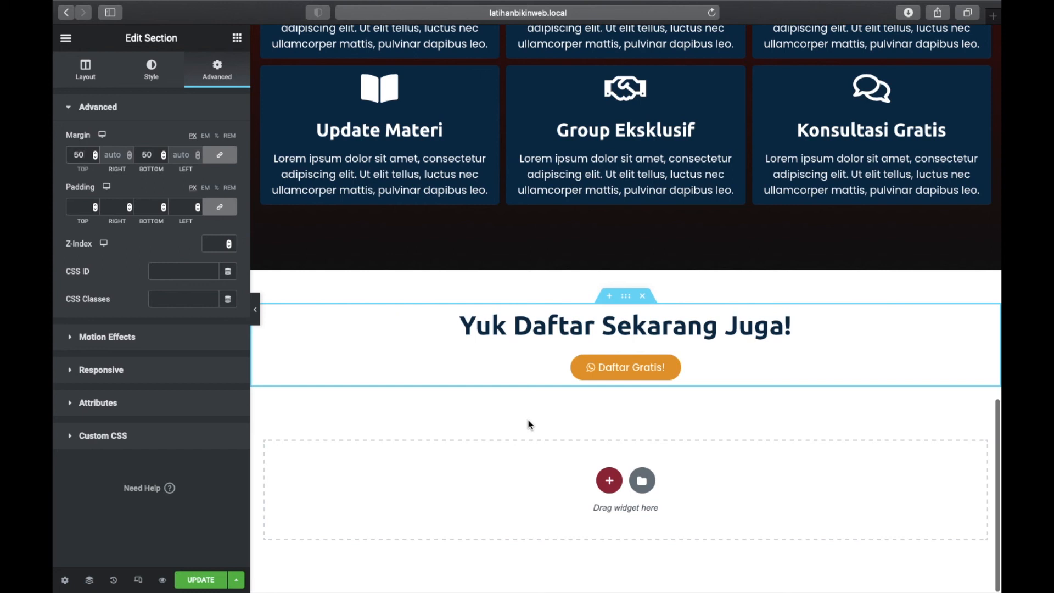
pyautogui.click(609, 481)
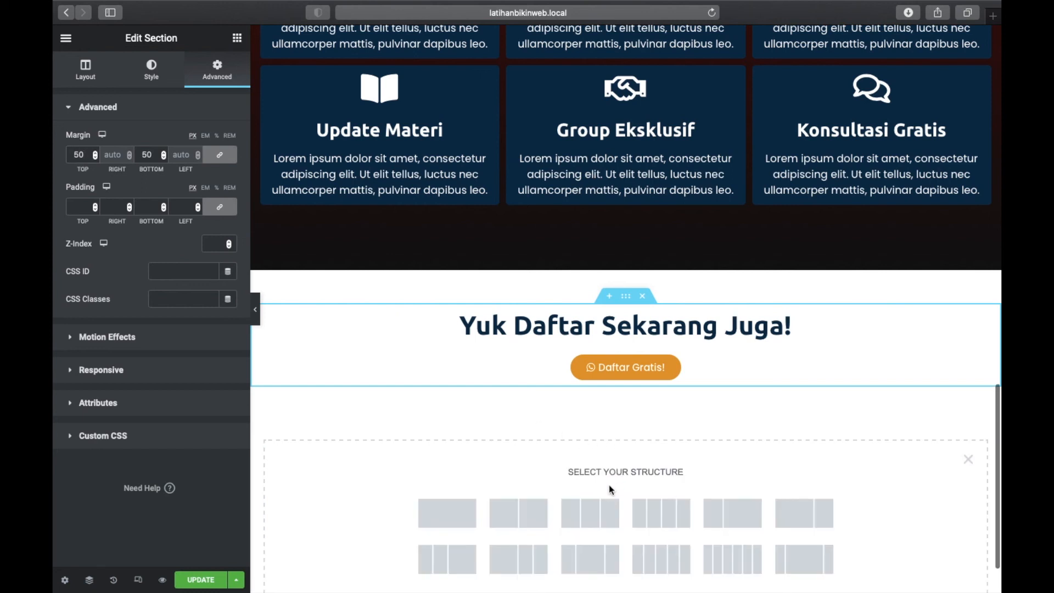
pyautogui.click(529, 516)
pyautogui.scroll(-3, 530, 520)
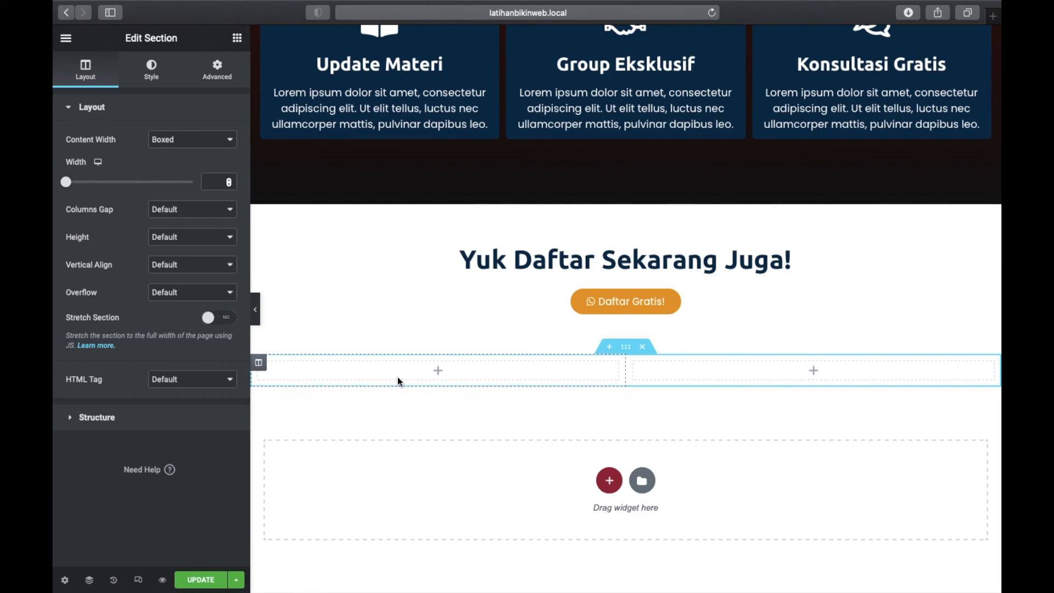
# Copy the "Yuk Daftar Sekarang Juga!" heading into the left column of the new two-column section
pyautogui.scroll(1, 421, 295)
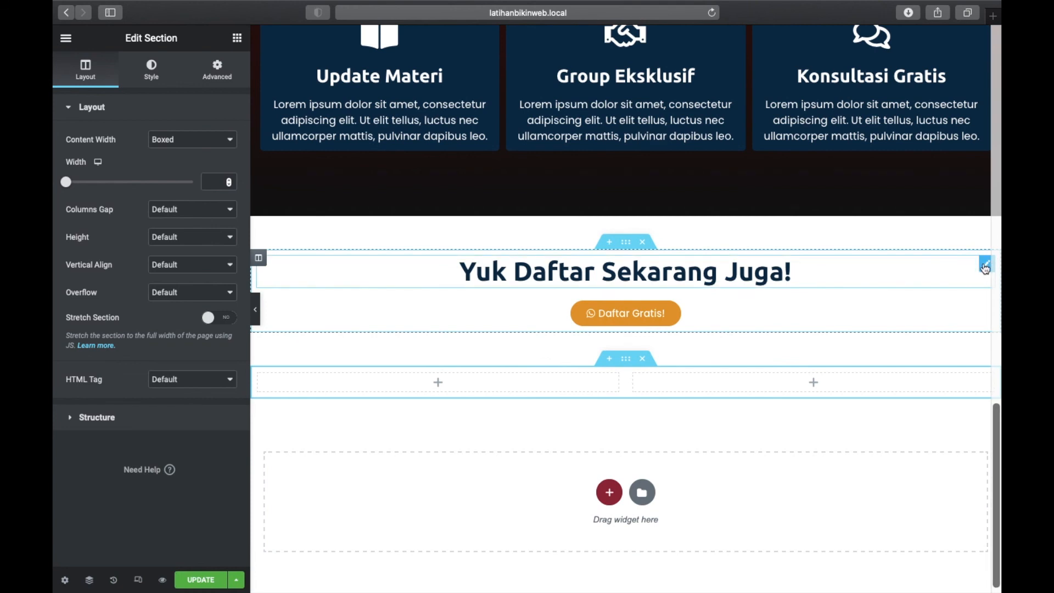
pyautogui.rightClick(985, 267)
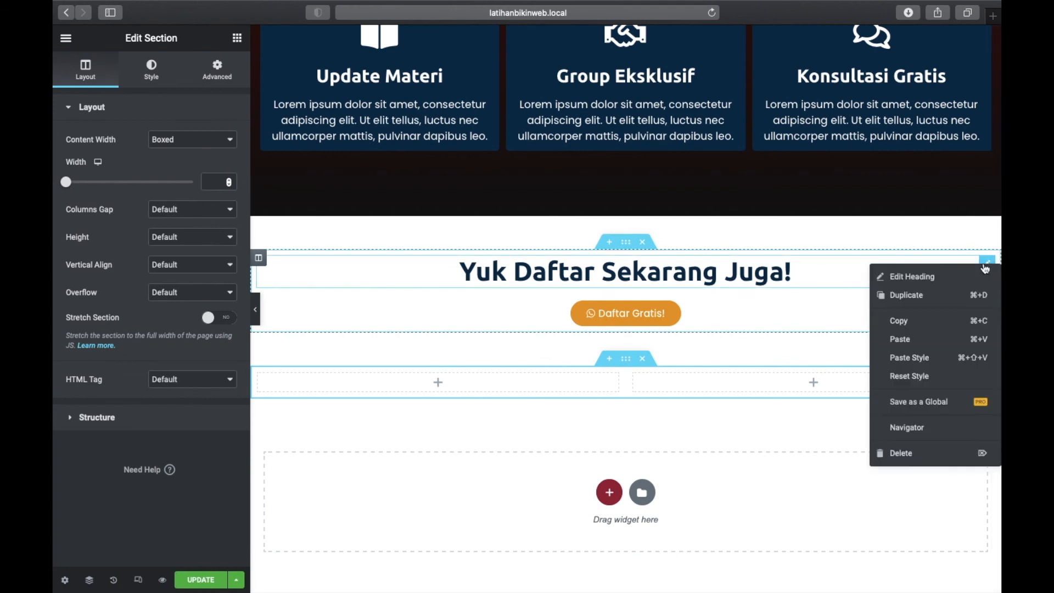
pyautogui.click(916, 320)
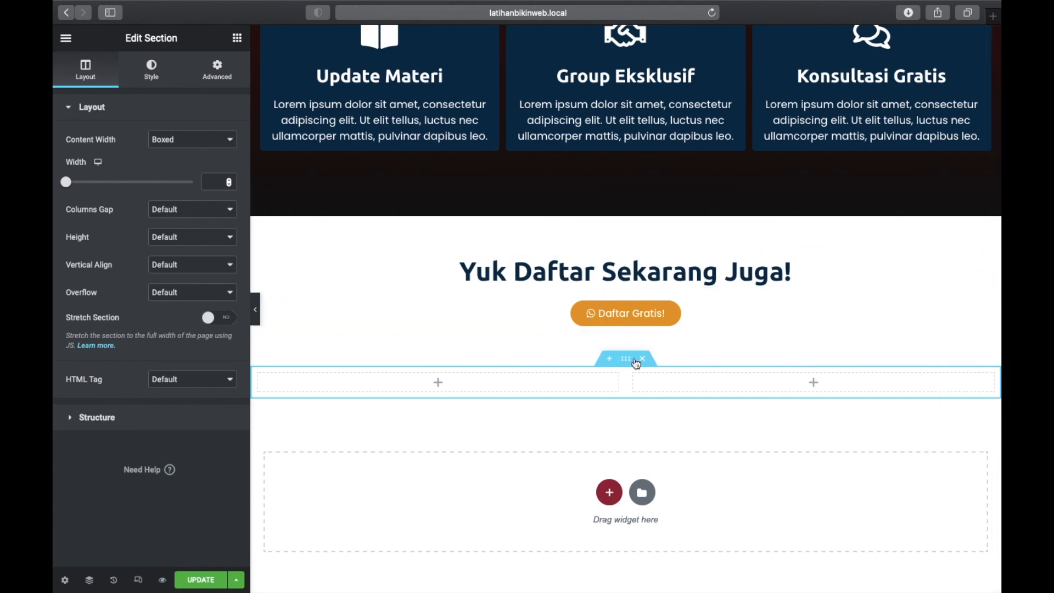
pyautogui.rightClick(437, 382)
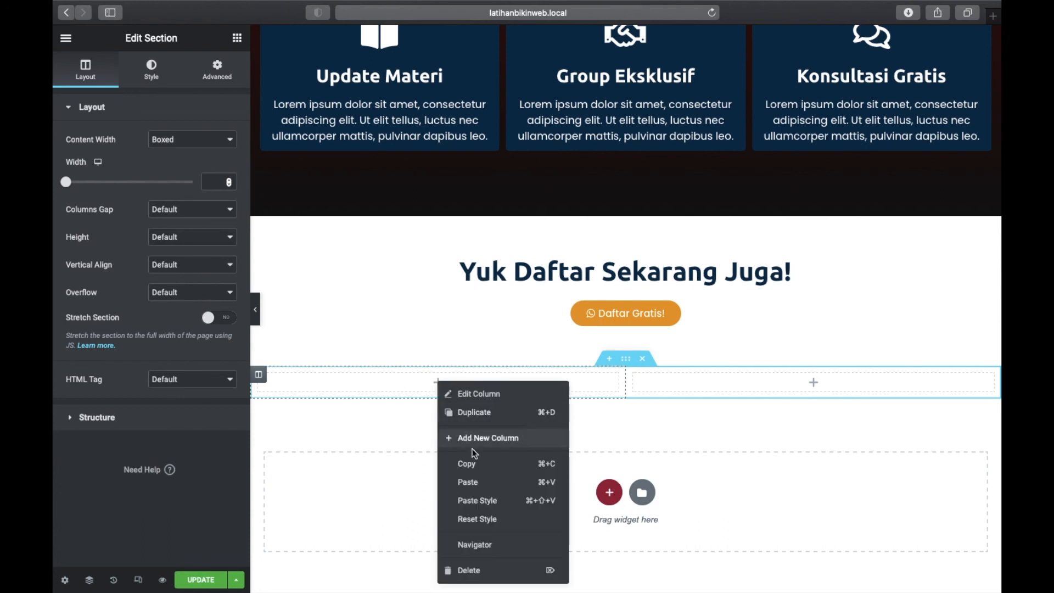
pyautogui.click(472, 482)
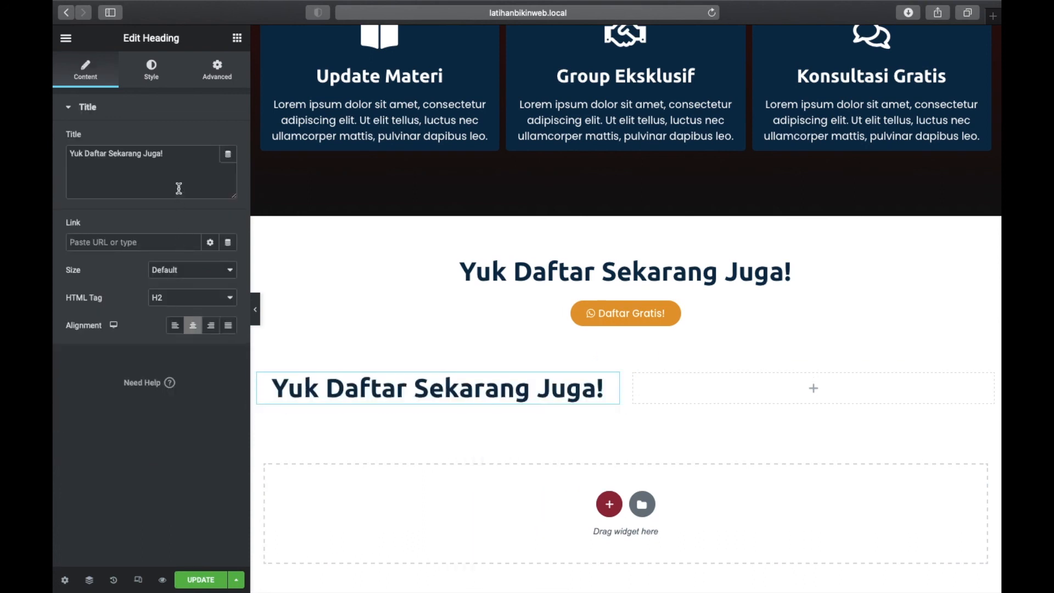
# Change the left column heading's title to "FAQ", align it left and set its font size to 27 px
pyautogui.moveTo(177, 158); pyautogui.dragTo(60, 155)
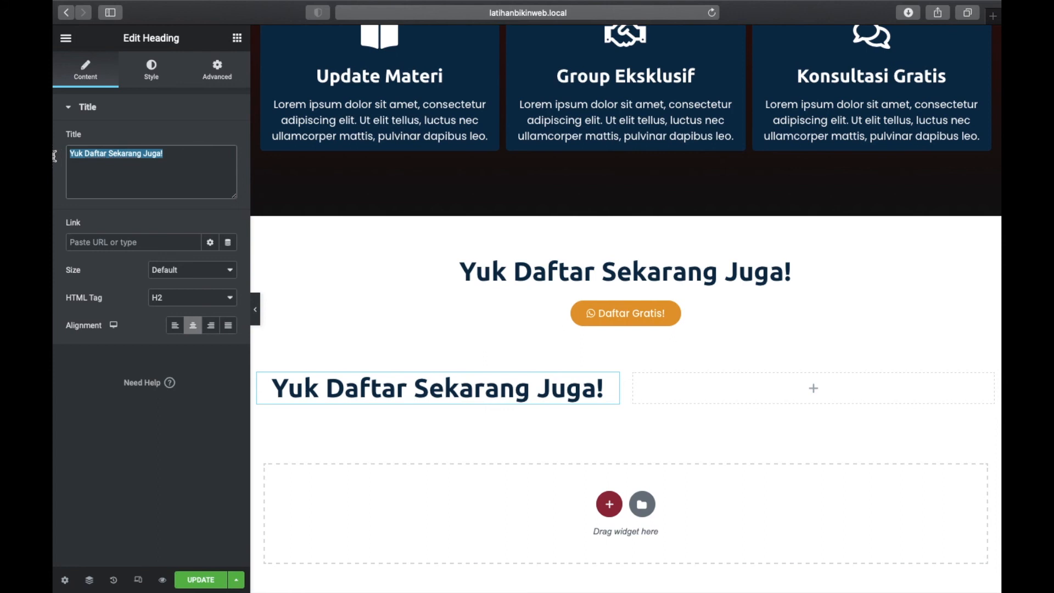
pyautogui.write('FAQ')
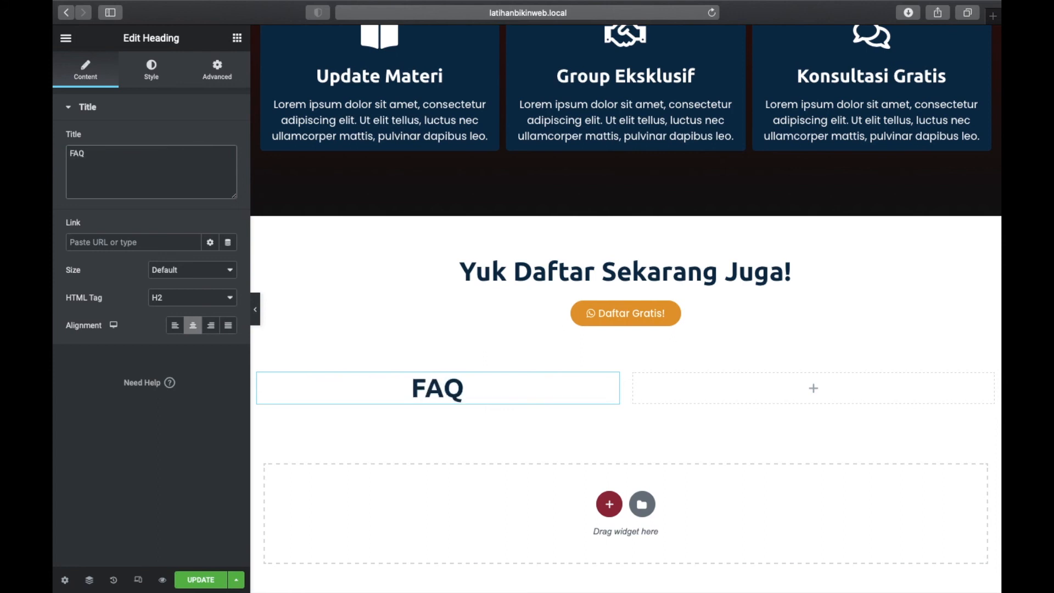
pyautogui.click(175, 327)
pyautogui.click(153, 67)
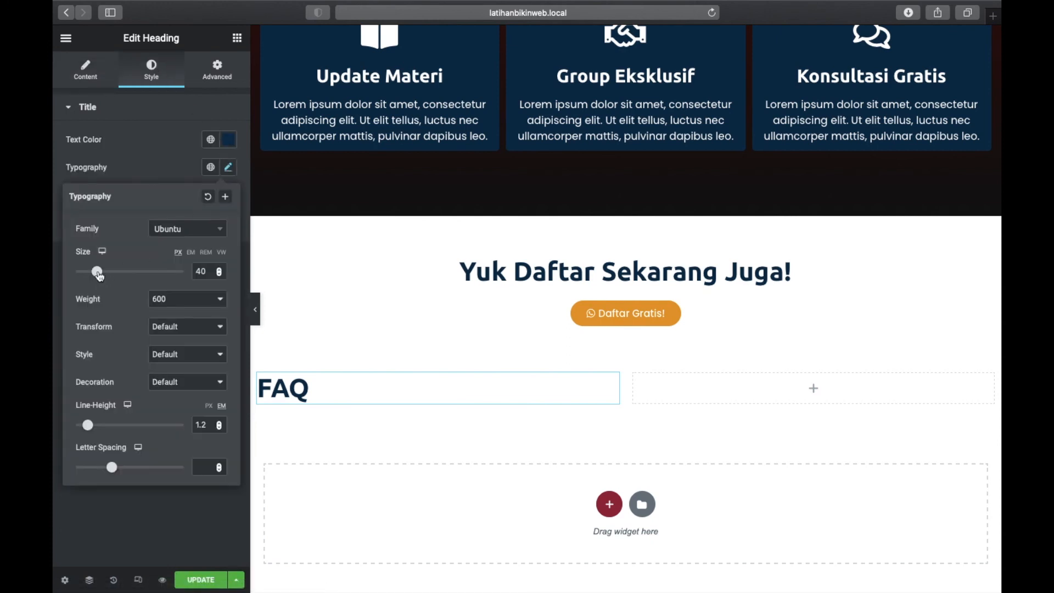
pyautogui.moveTo(99, 275); pyautogui.dragTo(91, 273)
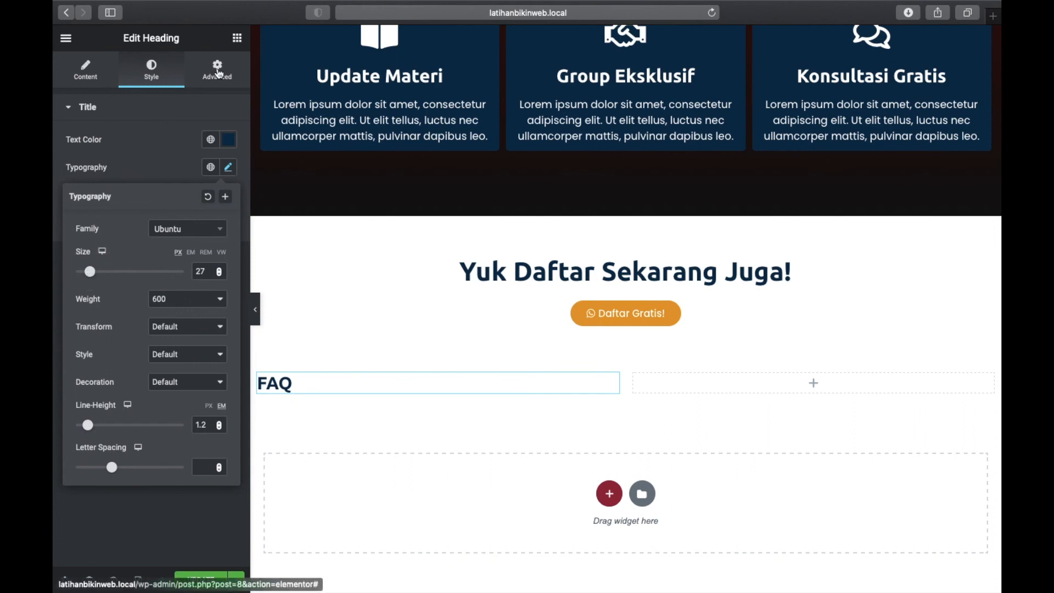
# Add a Text Editor widget below the FAQ heading with the text "Ini adalah daftar pertanyaan yang sering diajukan"
pyautogui.click(239, 37)
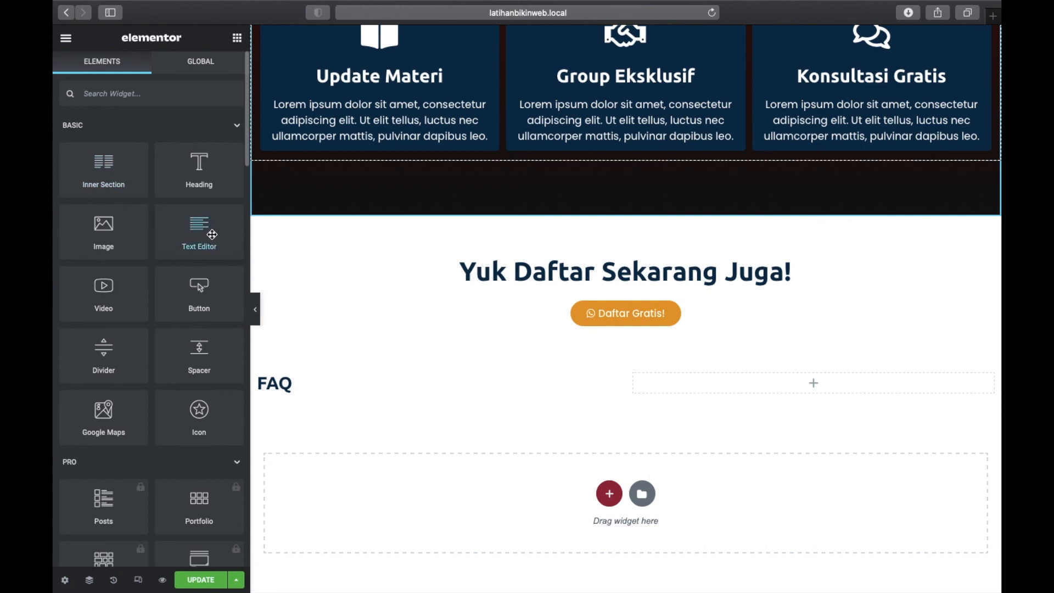
pyautogui.moveTo(212, 234); pyautogui.dragTo(309, 393)
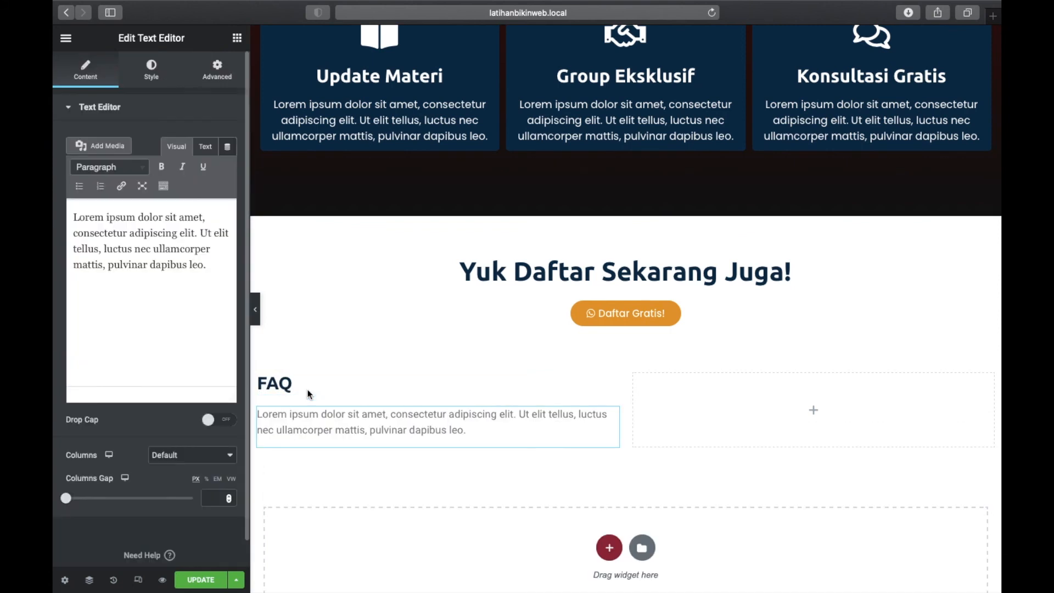
pyautogui.moveTo(213, 266); pyautogui.dragTo(71, 208)
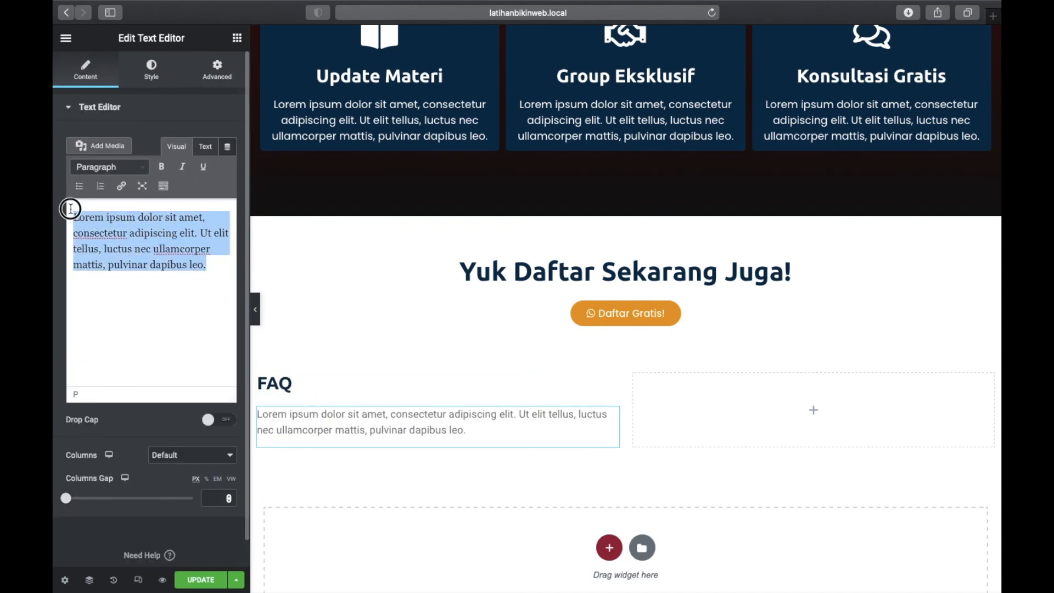
pyautogui.write('Ini adalah daftar pertanyaan yang sering diajukan')
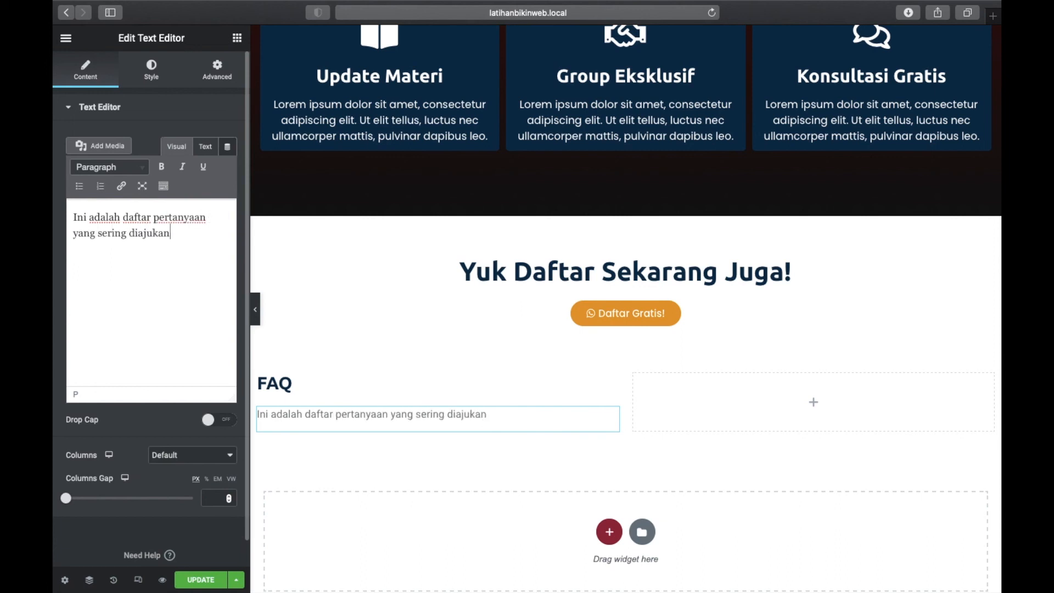
# End the FAQ description with a period and set its text color to the global Secondary color
pyautogui.write('.')
pyautogui.click(153, 70)
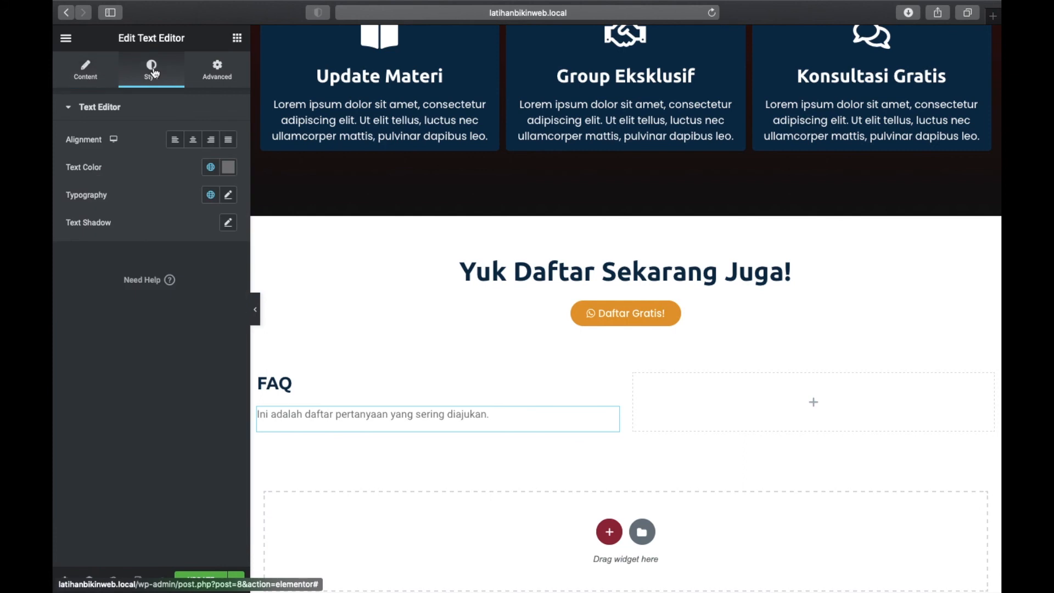
pyautogui.click(212, 170)
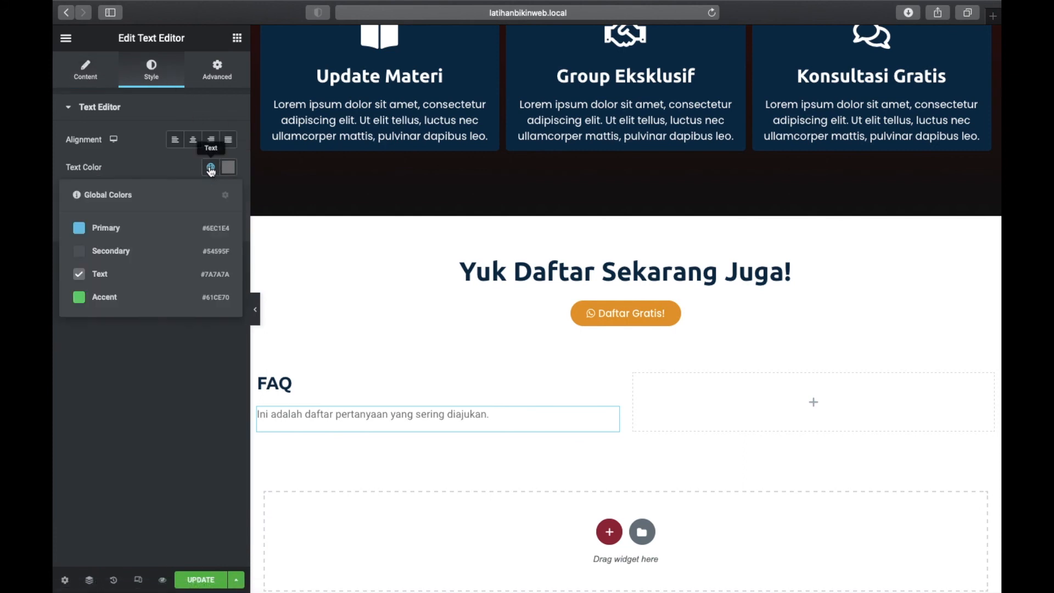
pyautogui.click(84, 255)
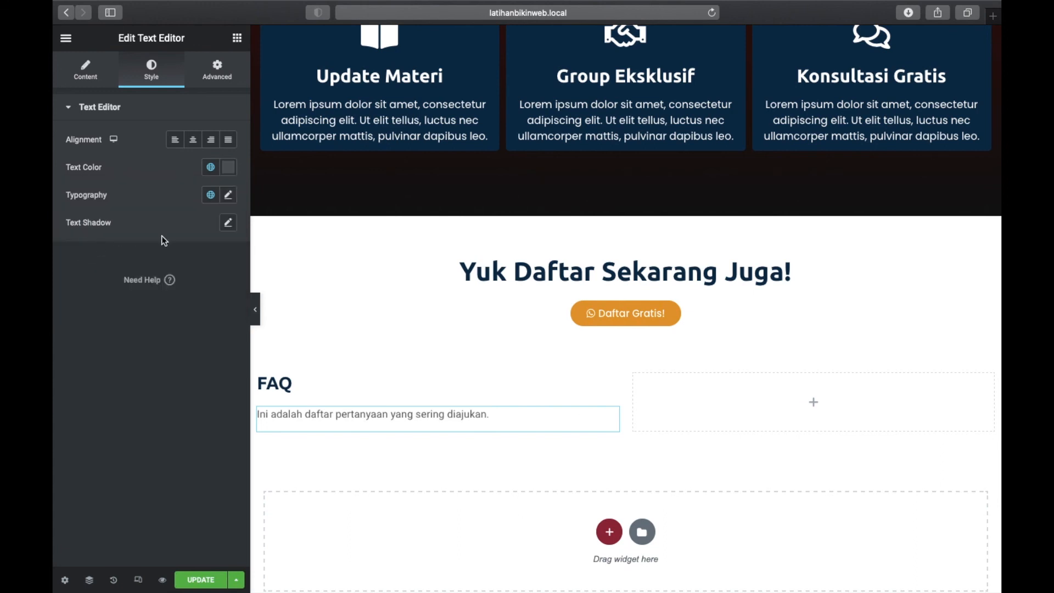
# Set the FAQ description's font family to Poppins
pyautogui.click(228, 196)
pyautogui.click(208, 258)
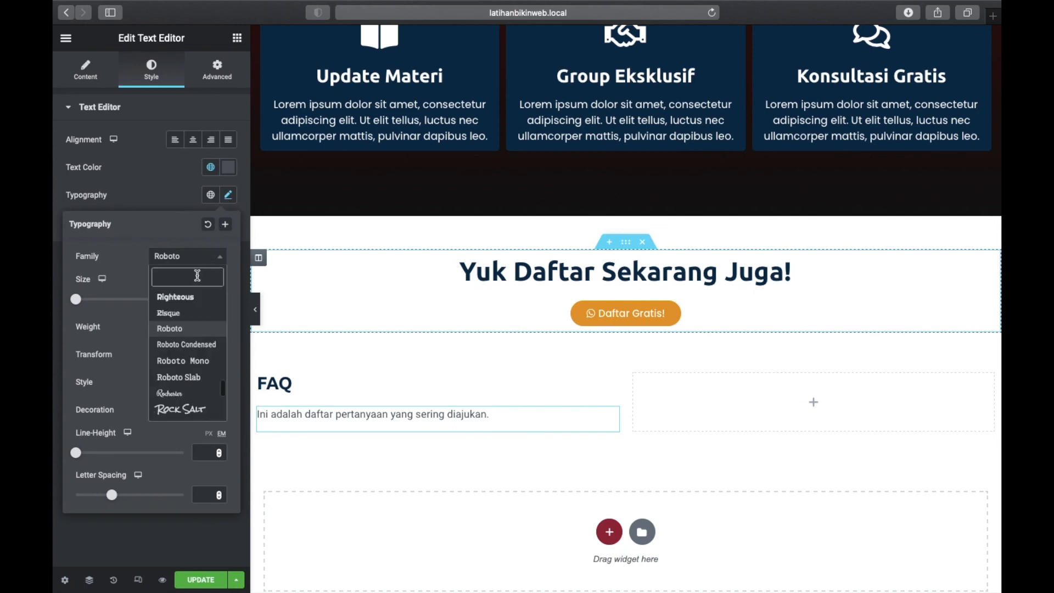
pyautogui.write('pop')
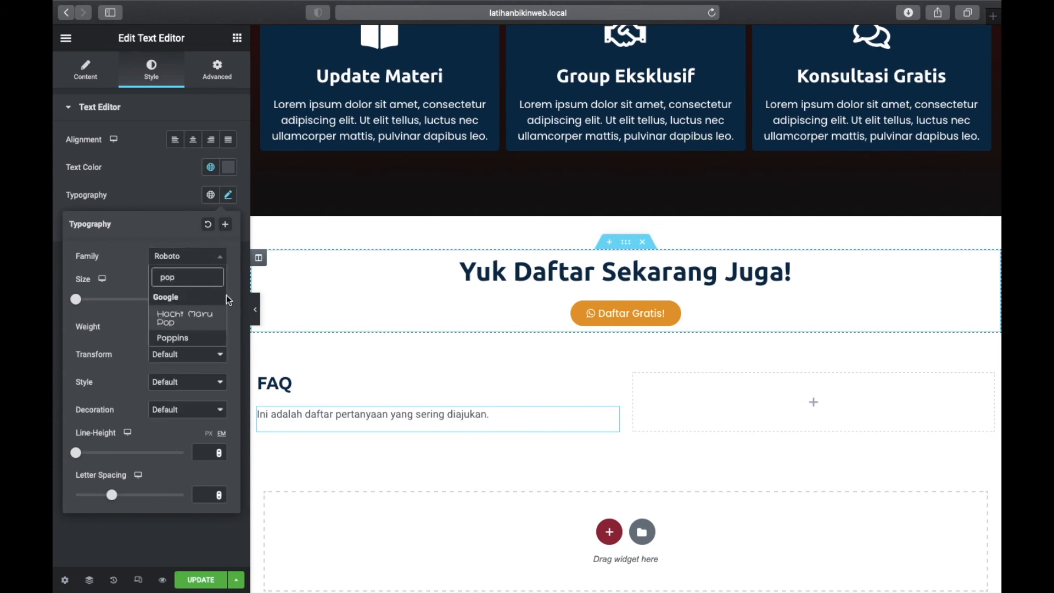
pyautogui.click(180, 338)
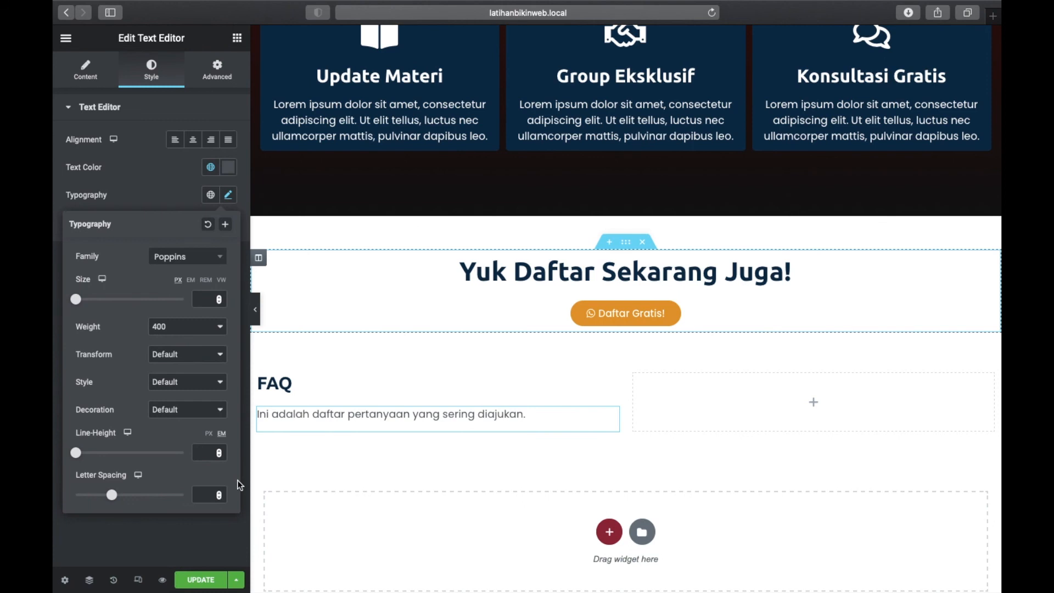
# Add a Toggle widget below the FAQ description and duplicate its second item
pyautogui.click(237, 37)
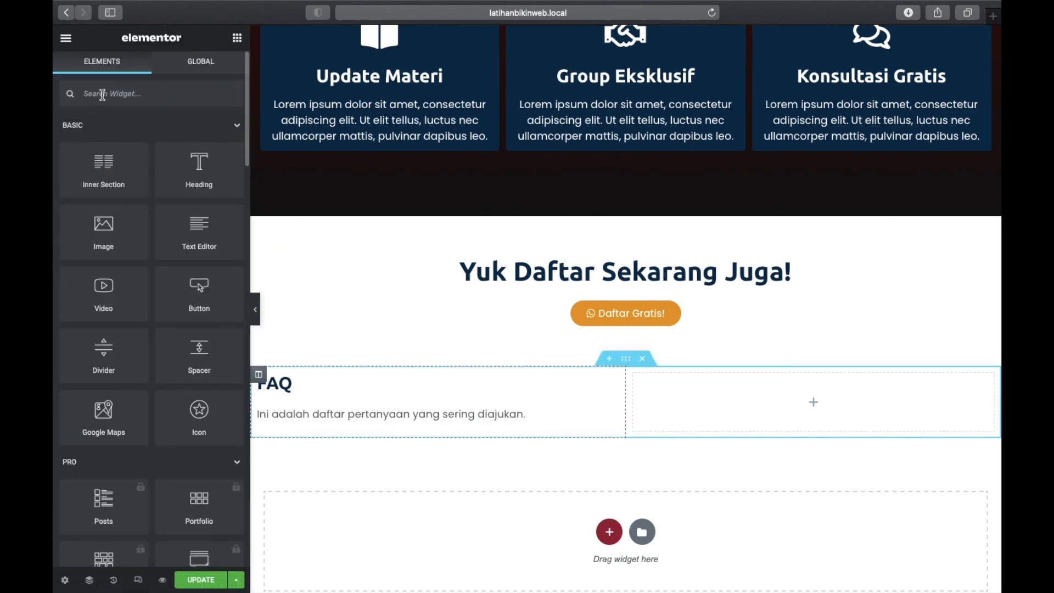
pyautogui.write('tog')
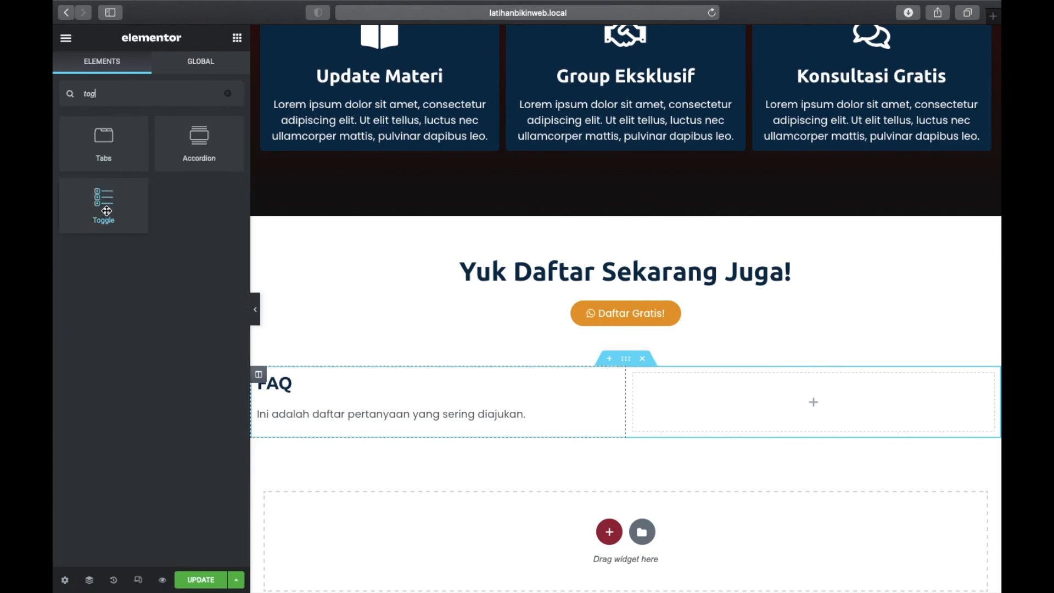
pyautogui.moveTo(103, 199); pyautogui.dragTo(294, 434)
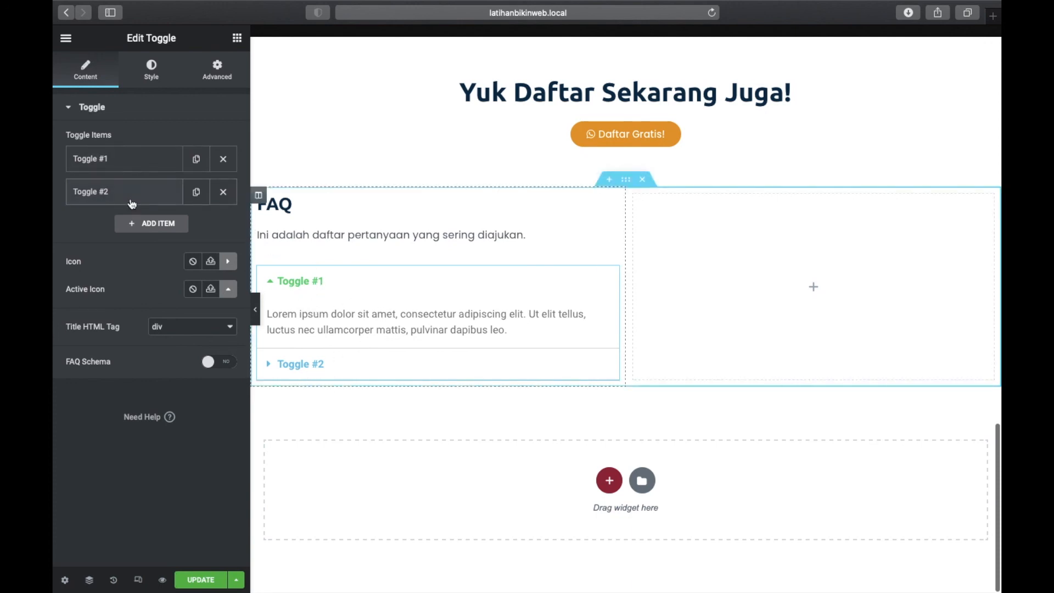
pyautogui.click(197, 193)
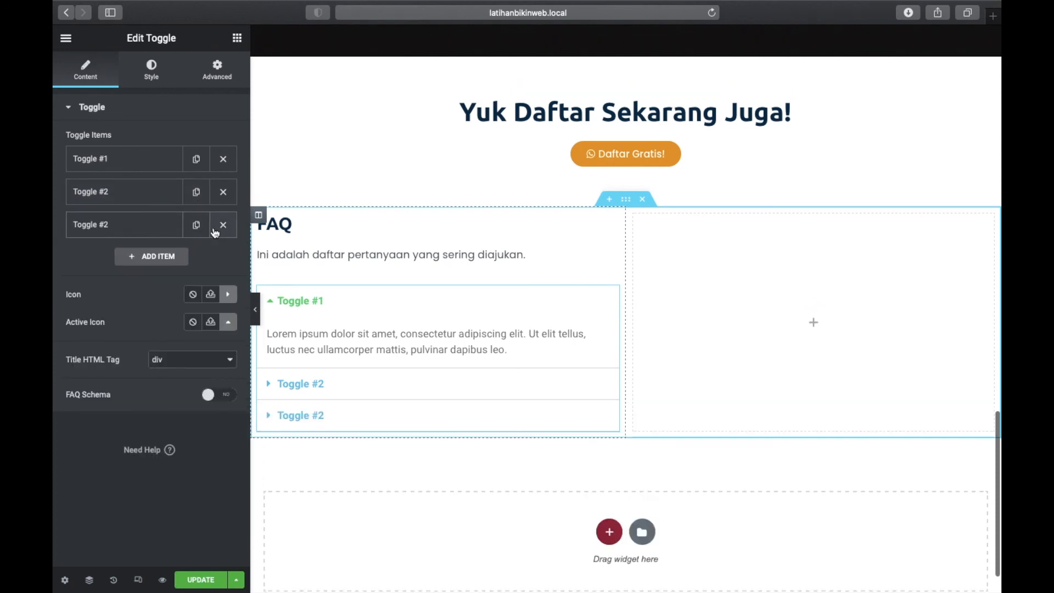
# Change the first toggle item's title to "Bagaimana cara mendaftarnya?"
pyautogui.click(154, 160)
pyautogui.moveTo(143, 204); pyautogui.dragTo(63, 196)
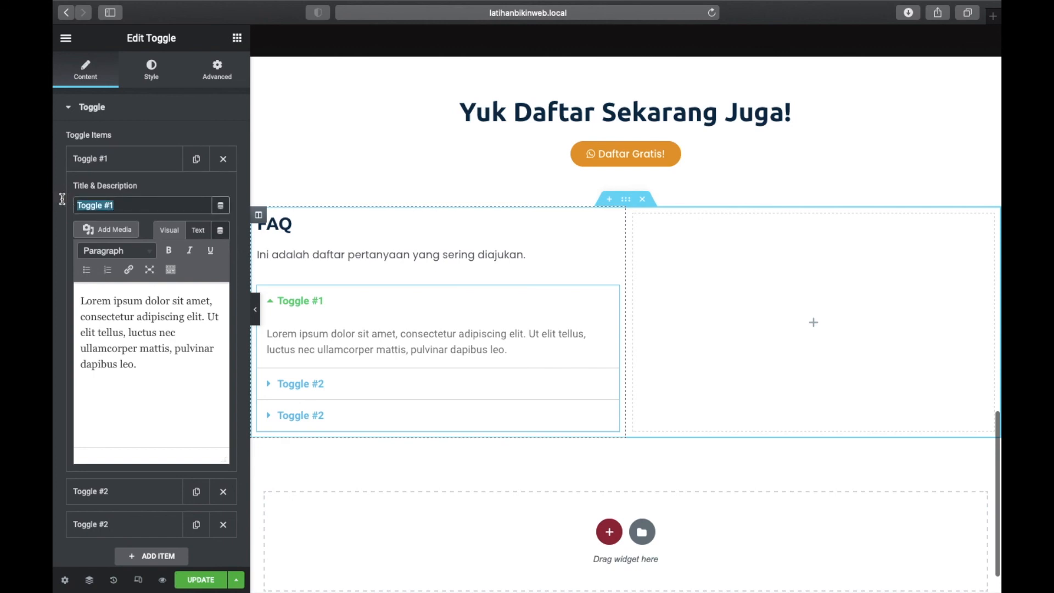
pyautogui.write('Bagaia')
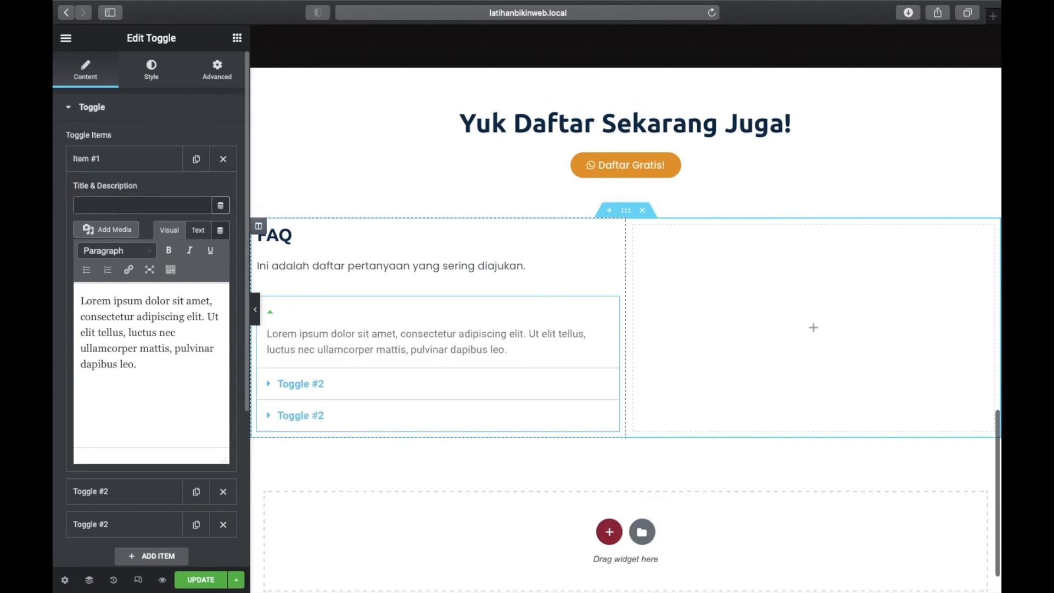
pyautogui.press('BackSpace')
pyautogui.write('mana cara mendaftarnya?')
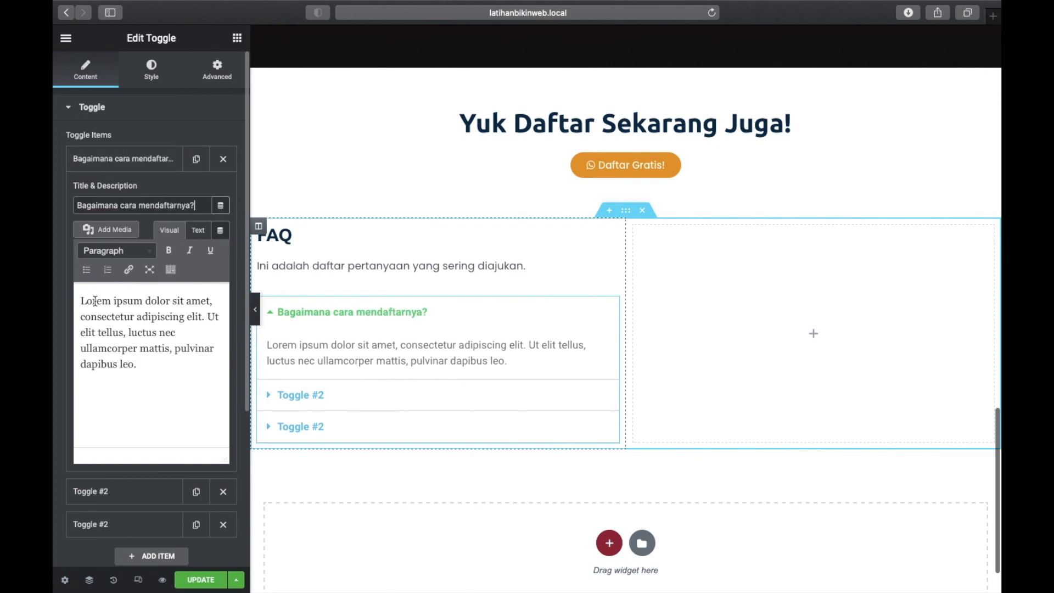
pyautogui.moveTo(81, 304); pyautogui.dragTo(150, 378)
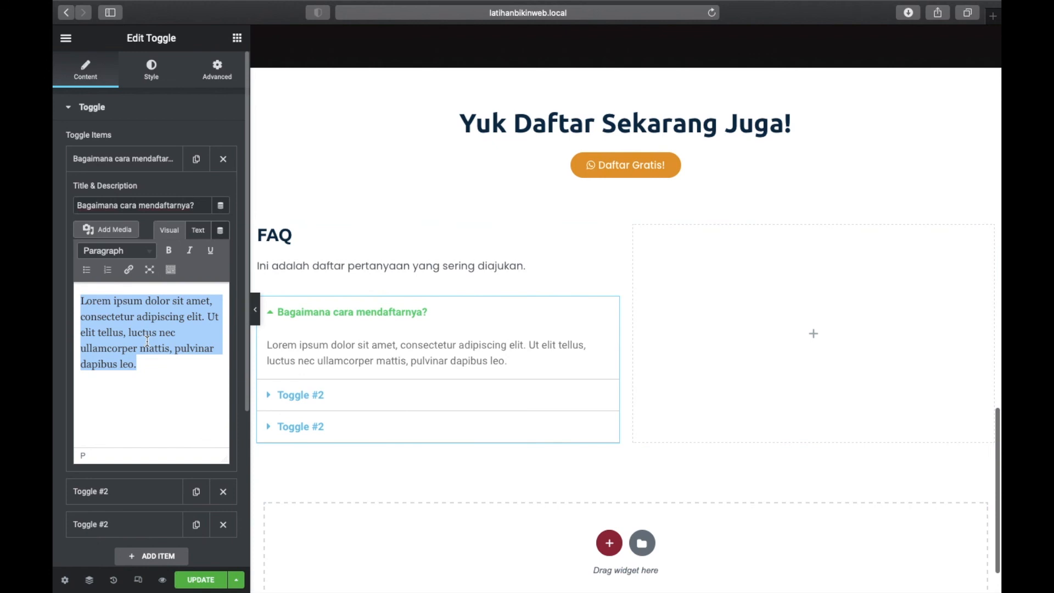
# Change the second toggle item's title to "Pertanyaan ke-2"
pyautogui.scroll(-5, 147, 340)
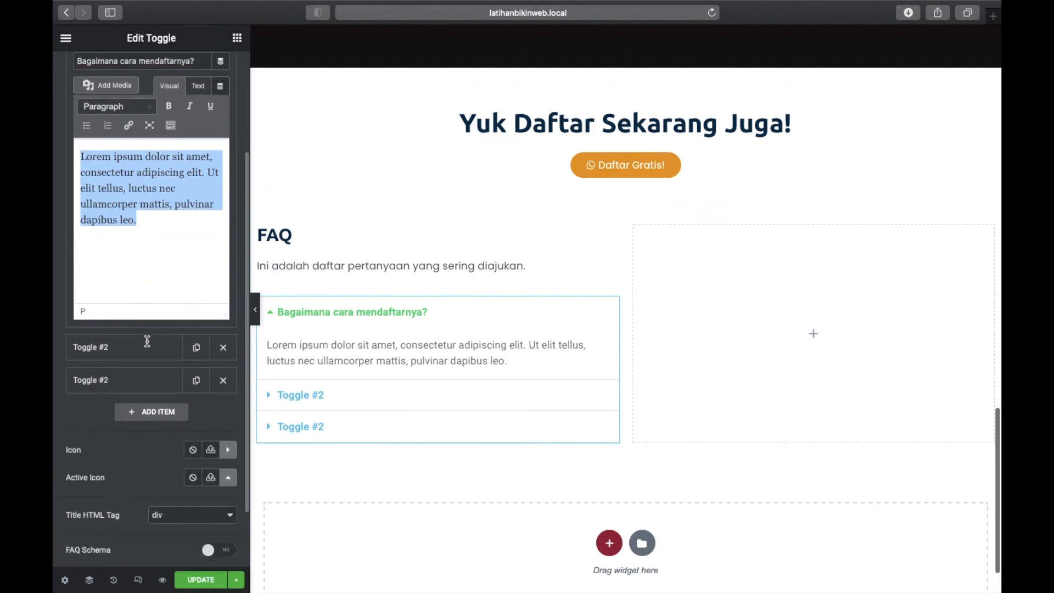
pyautogui.click(110, 323)
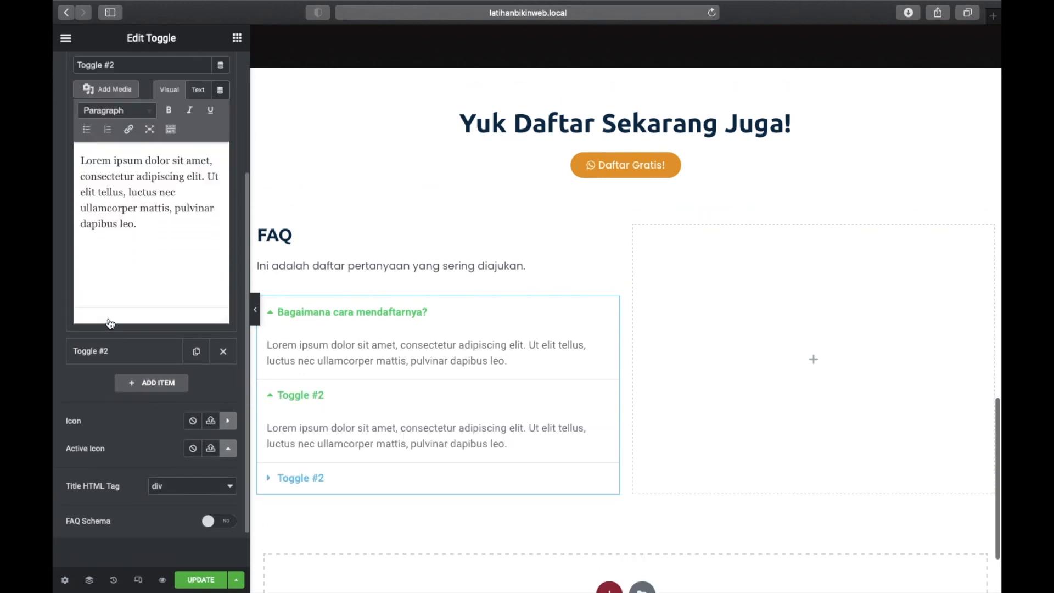
pyautogui.scroll(5, 148, 280)
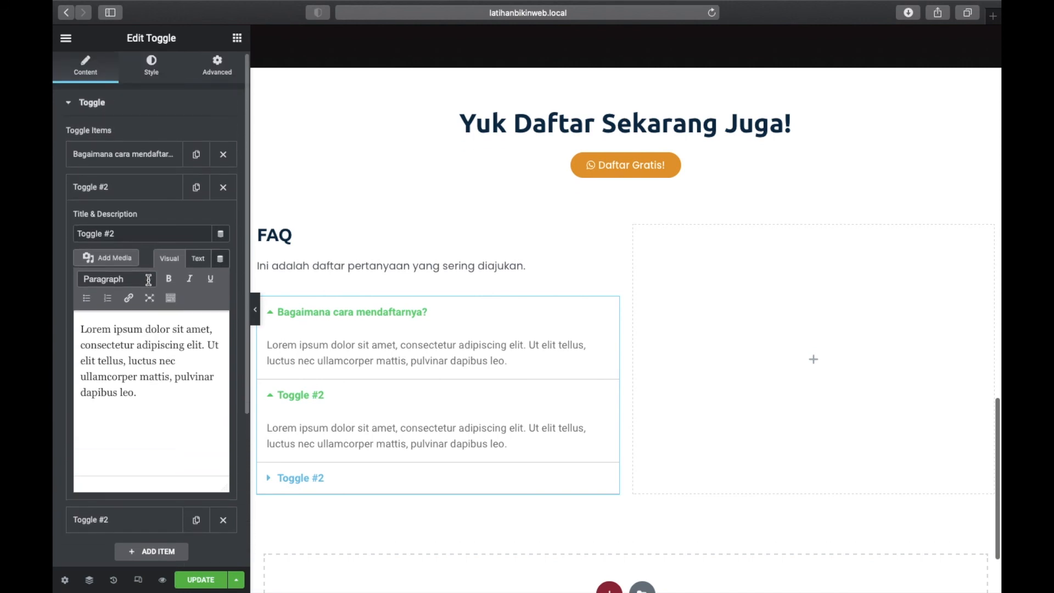
pyautogui.moveTo(122, 233); pyautogui.dragTo(63, 236)
pyautogui.write('Pertanyaan ke-2')
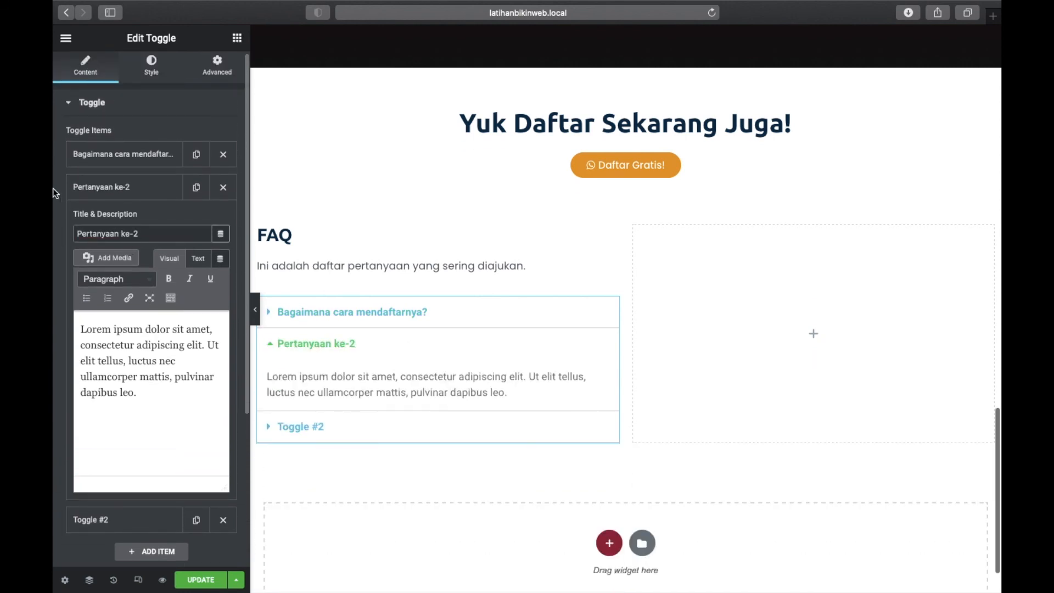
# Change the third toggle item's title to "Pertanyaan ke-3" and collapse its settings
pyautogui.click(113, 188)
pyautogui.click(122, 221)
pyautogui.moveTo(114, 266); pyautogui.dragTo(62, 265)
pyautogui.write('Pertanyaan ke-3')
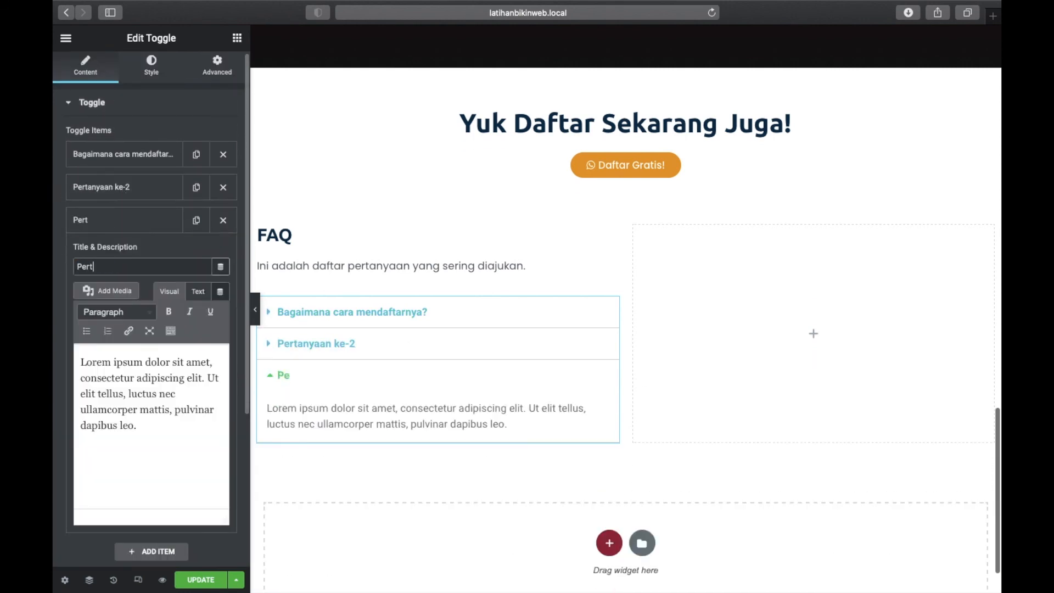
pyautogui.click(111, 226)
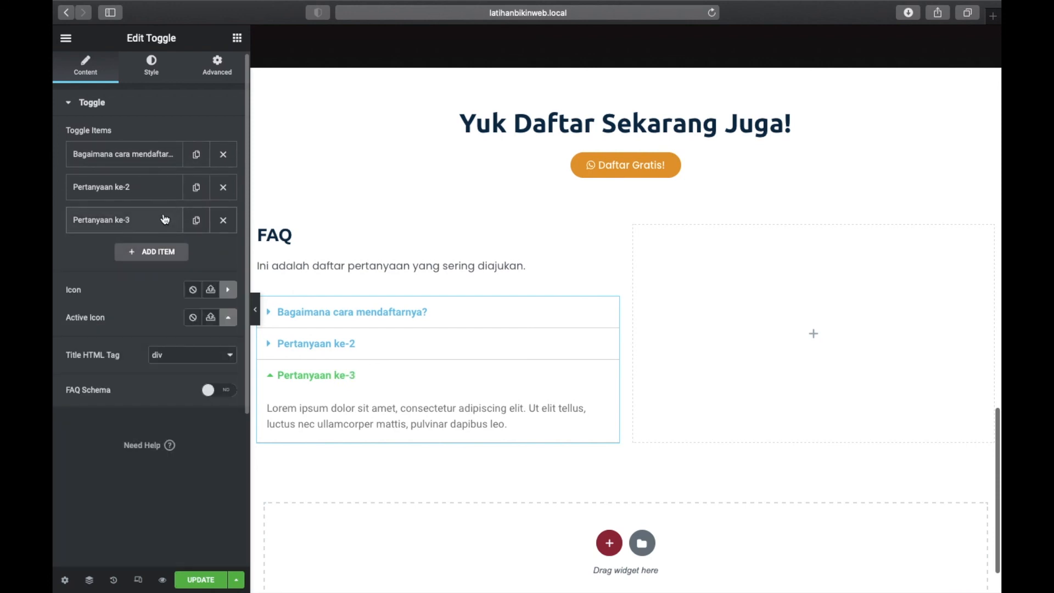
# Duplicate the "Pertanyaan ke-3" toggle item three times so the FAQ has six items
pyautogui.click(196, 220)
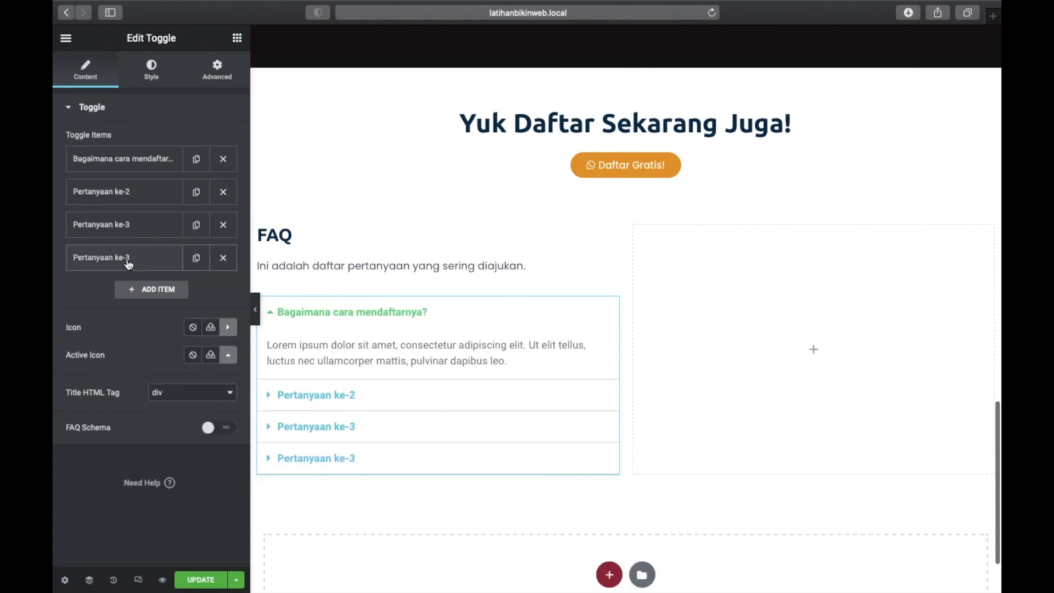
pyautogui.click(196, 258)
pyautogui.click(196, 292)
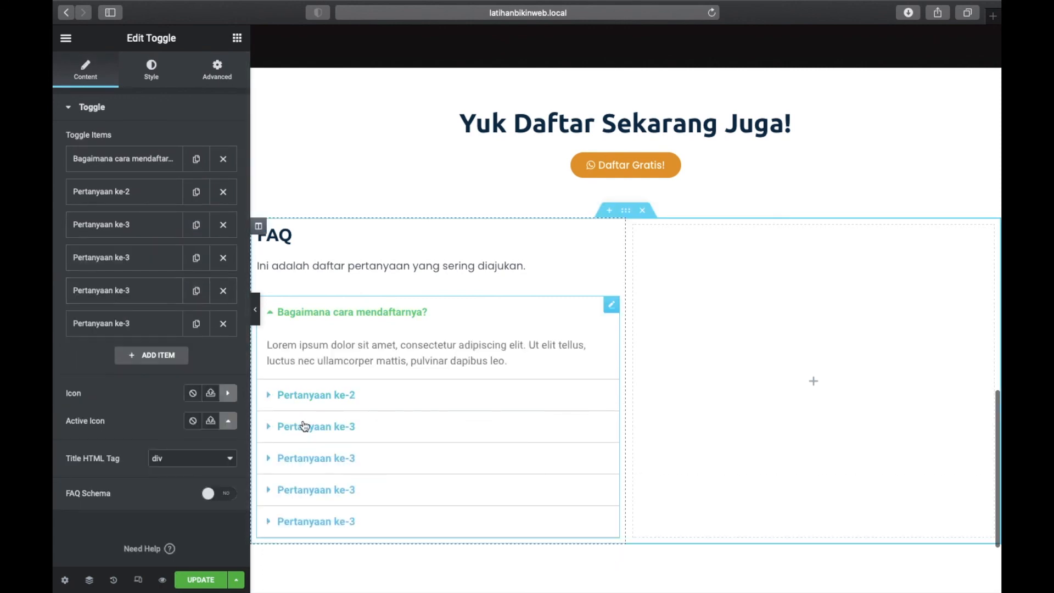
# Expand the second, third and fourth FAQ toggle items on the page to check how their answers open
pyautogui.scroll(-3, 323, 444)
pyautogui.click(320, 332)
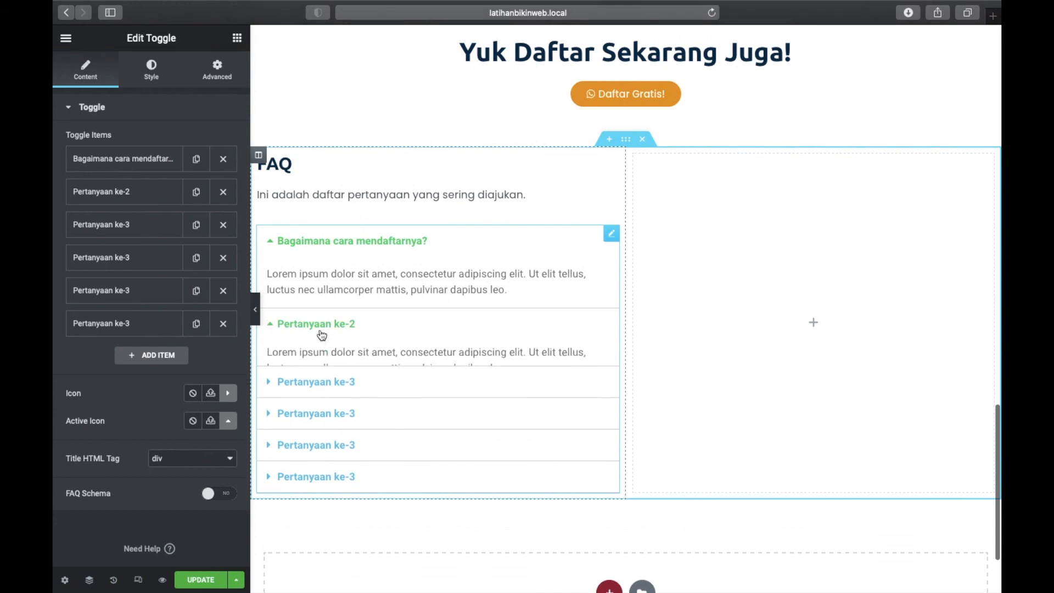
pyautogui.click(317, 422)
pyautogui.click(314, 498)
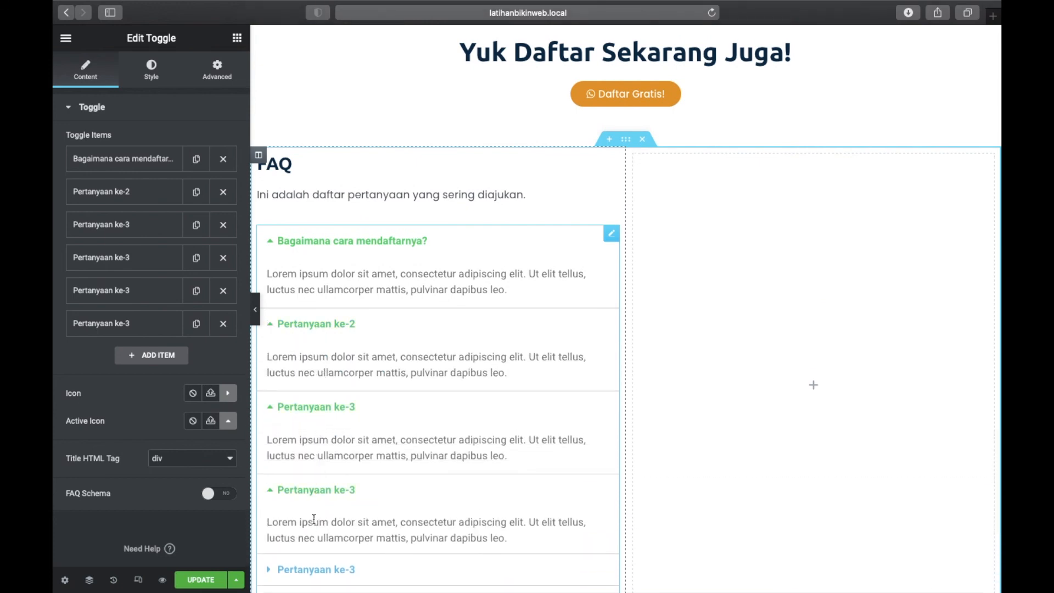
pyautogui.scroll(-3, 309, 562)
pyautogui.scroll(3, 308, 563)
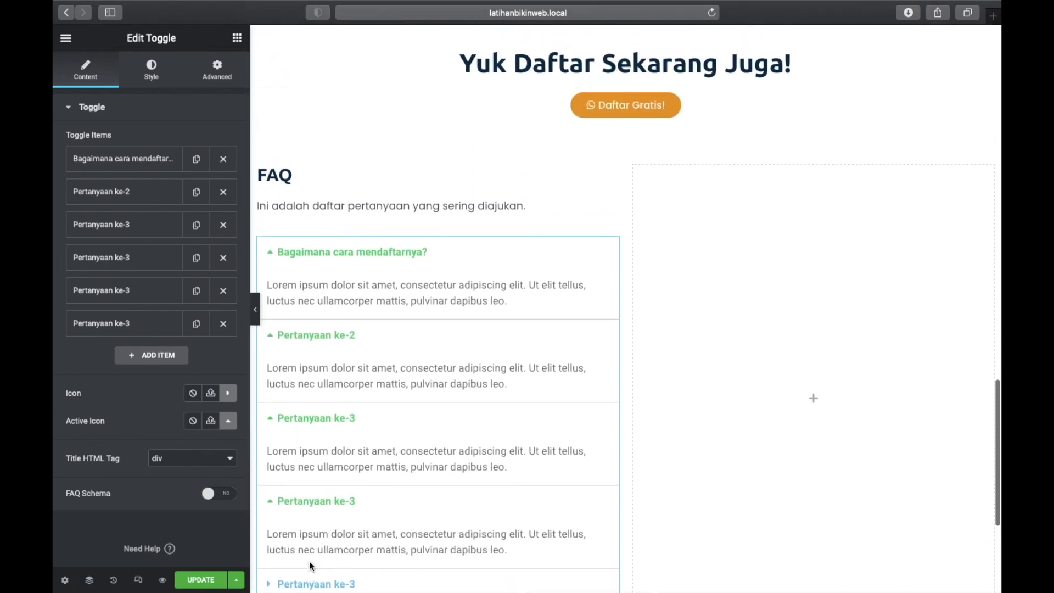
pyautogui.scroll(1, 330, 282)
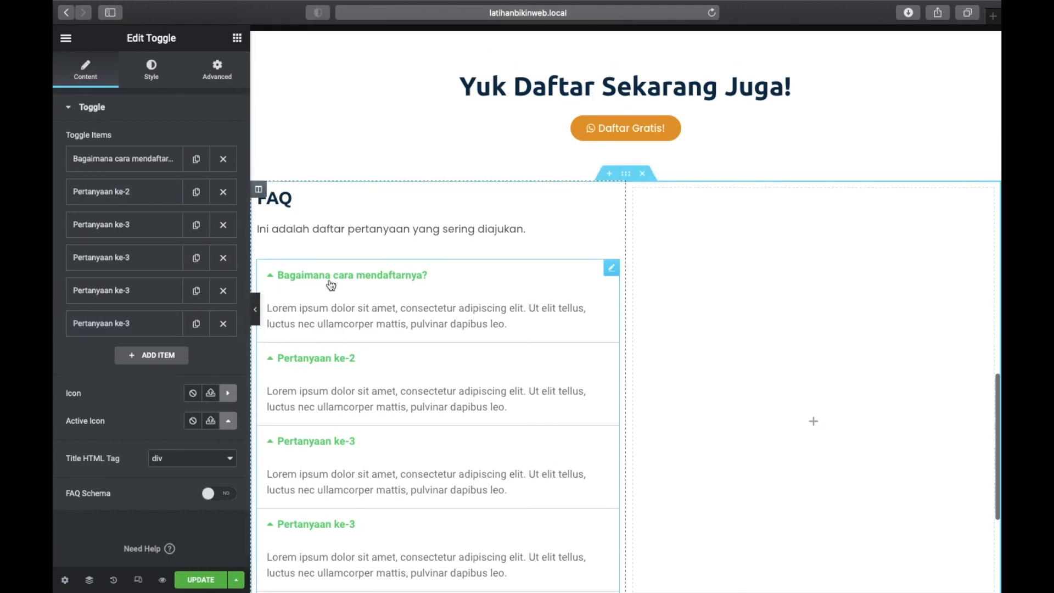
pyautogui.click(151, 70)
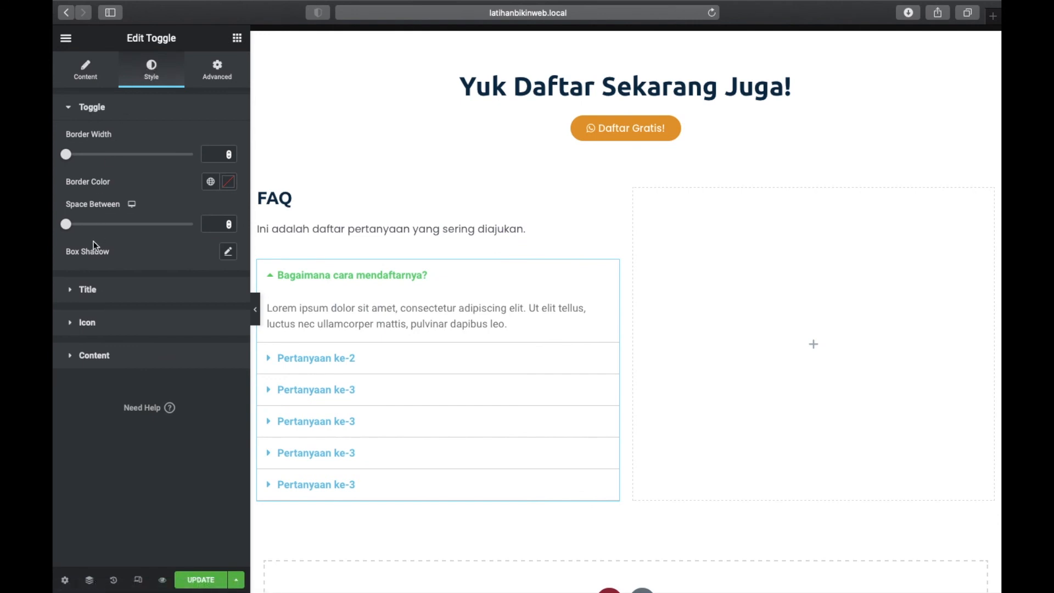
pyautogui.click(75, 291)
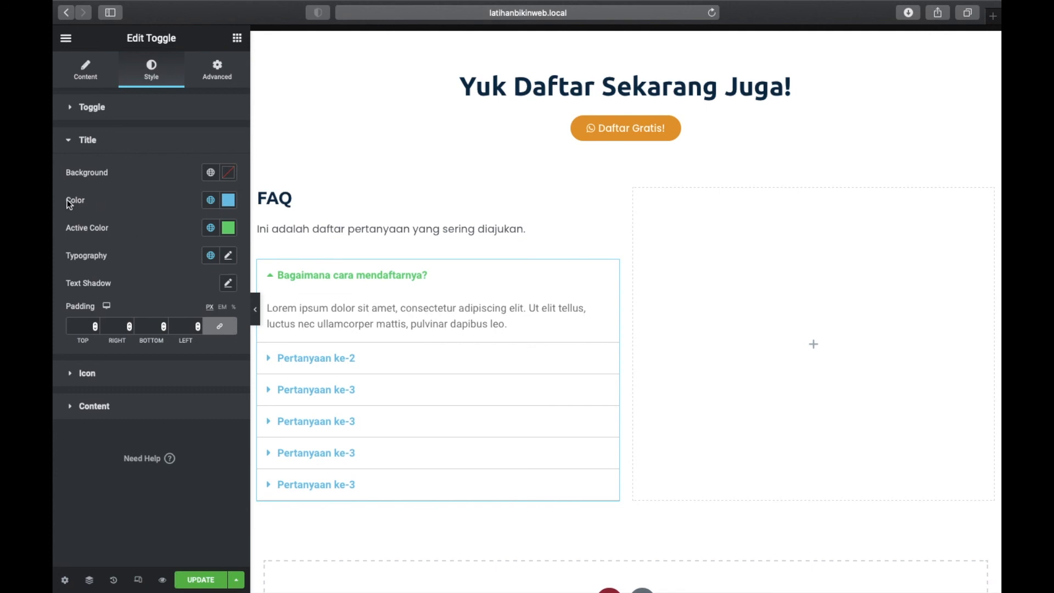
pyautogui.click(228, 201)
# Copy the hex code of the hero section's background color and return to the FAQ section
pyautogui.scroll(2, 563, 233)
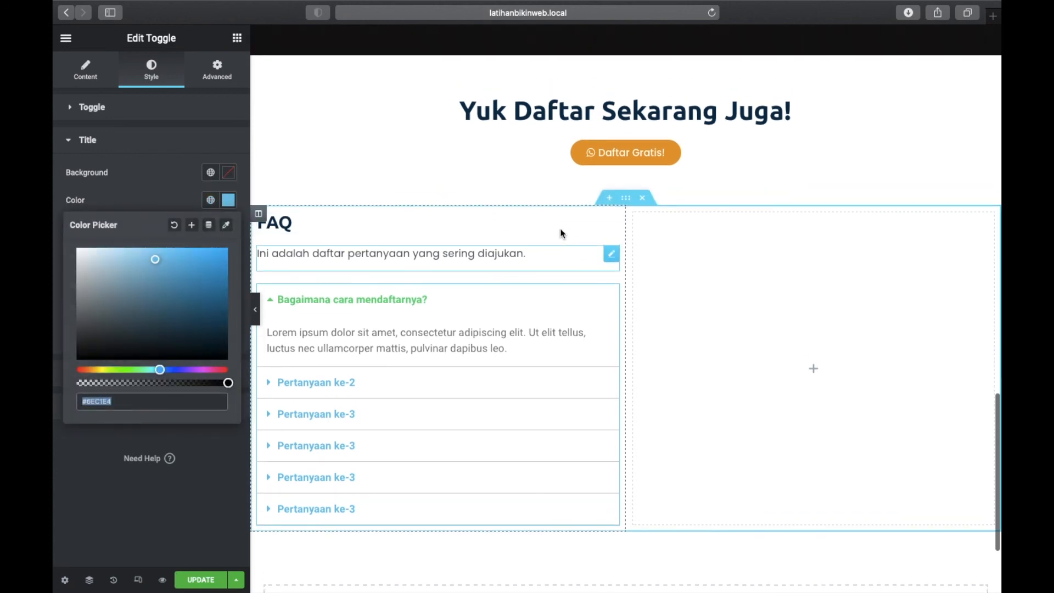
pyautogui.scroll(4, 561, 231)
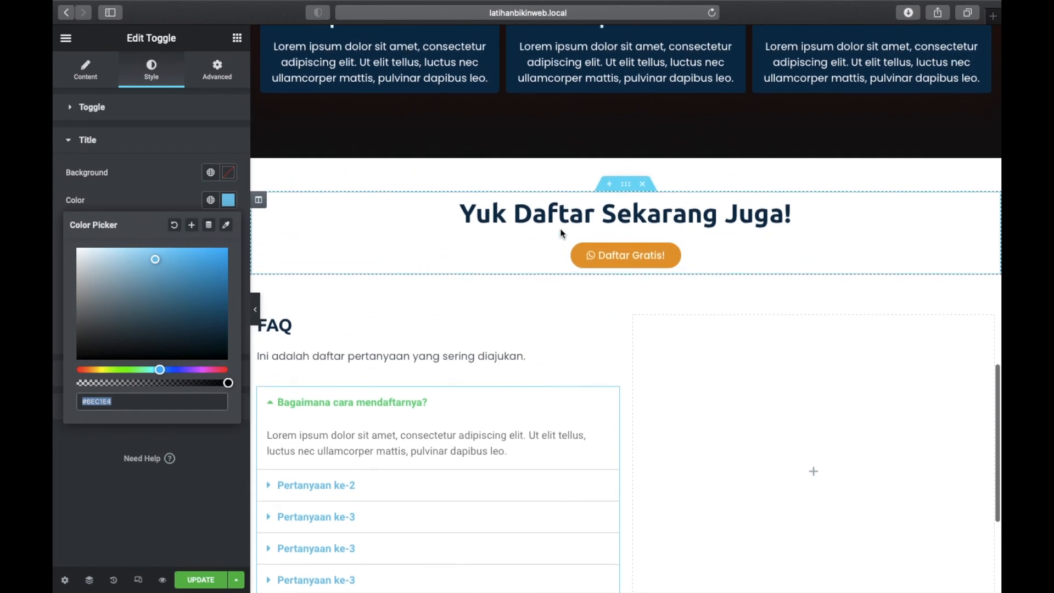
pyautogui.scroll(2, 561, 233)
pyautogui.scroll(3, 561, 233)
pyautogui.scroll(15, 560, 232)
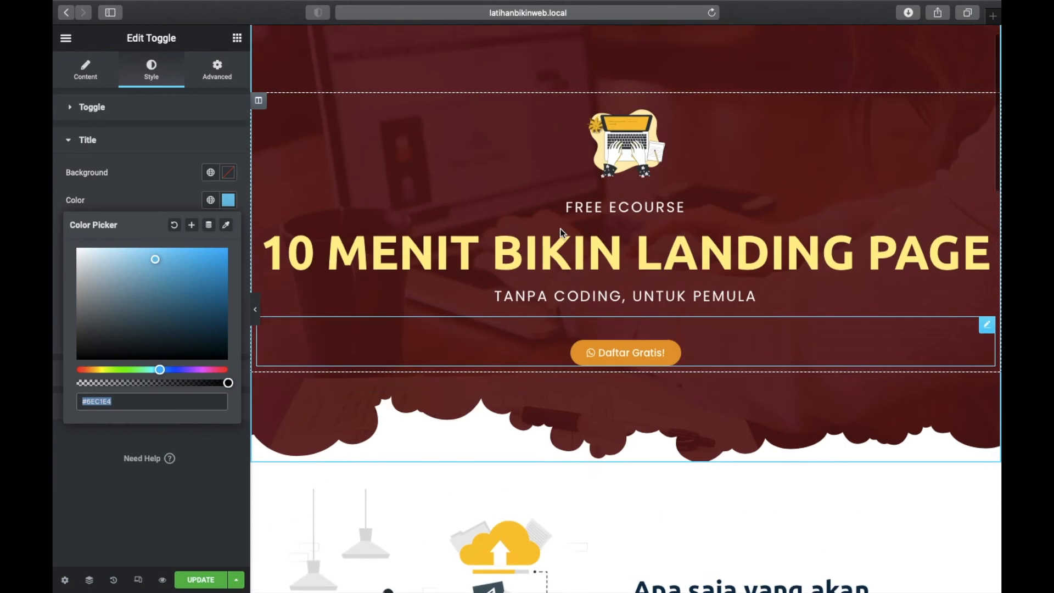
pyautogui.scroll(2, 561, 228)
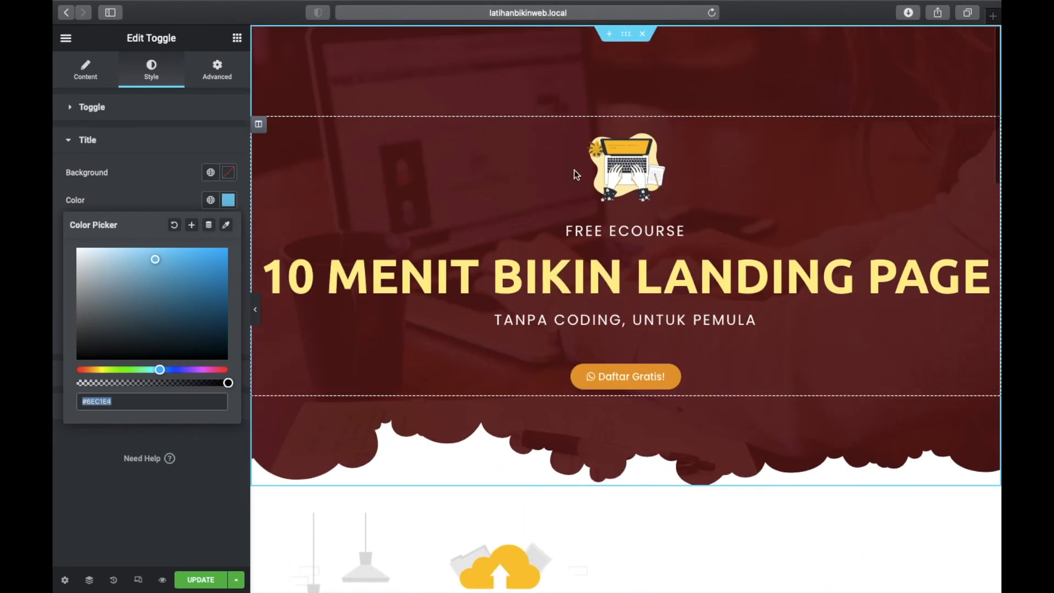
pyautogui.click(629, 43)
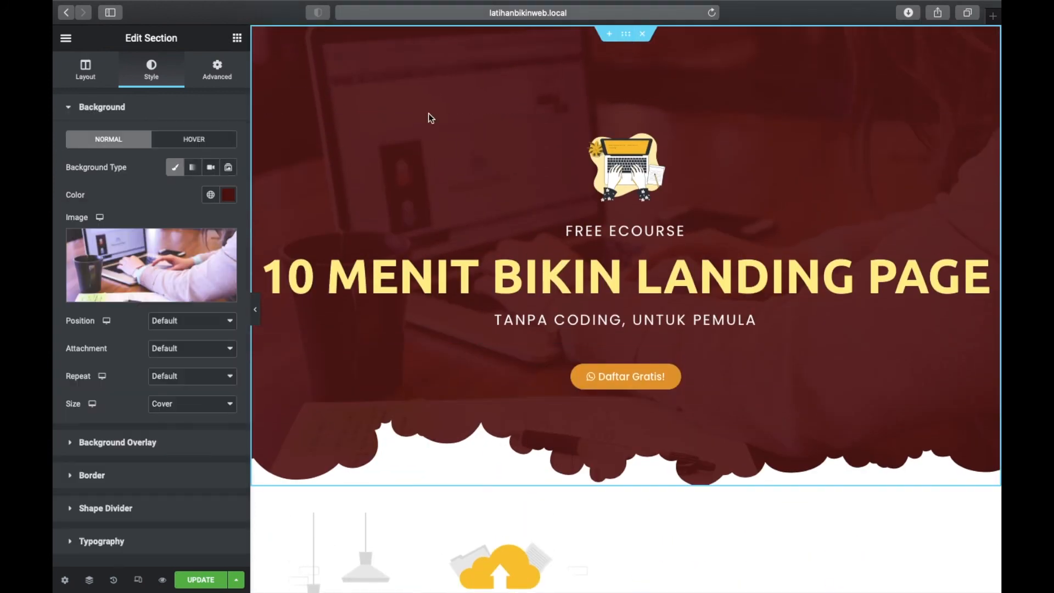
pyautogui.click(229, 195)
pyautogui.tripleClick(117, 397)
pyautogui.press('super+c')
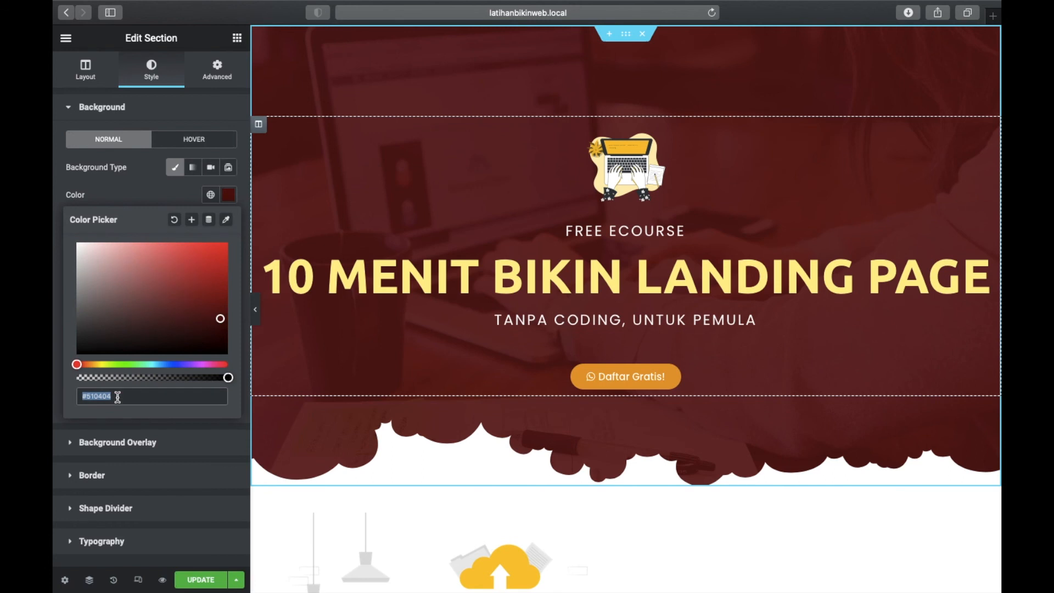
pyautogui.scroll(-15, 462, 562)
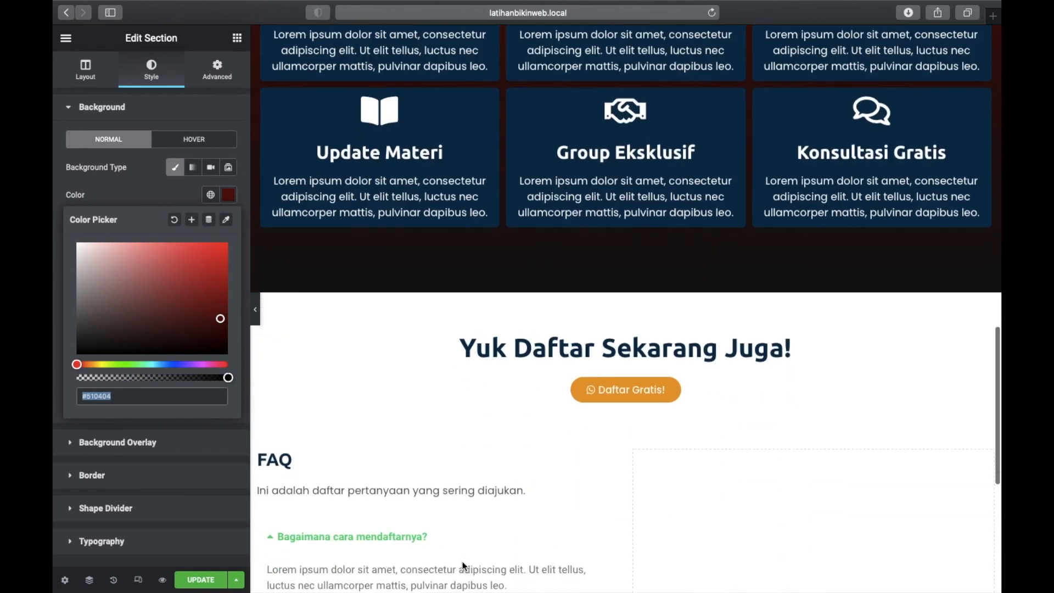
# Set the FAQ toggle's title color to the copied dark red, #510404
pyautogui.scroll(-1, 463, 561)
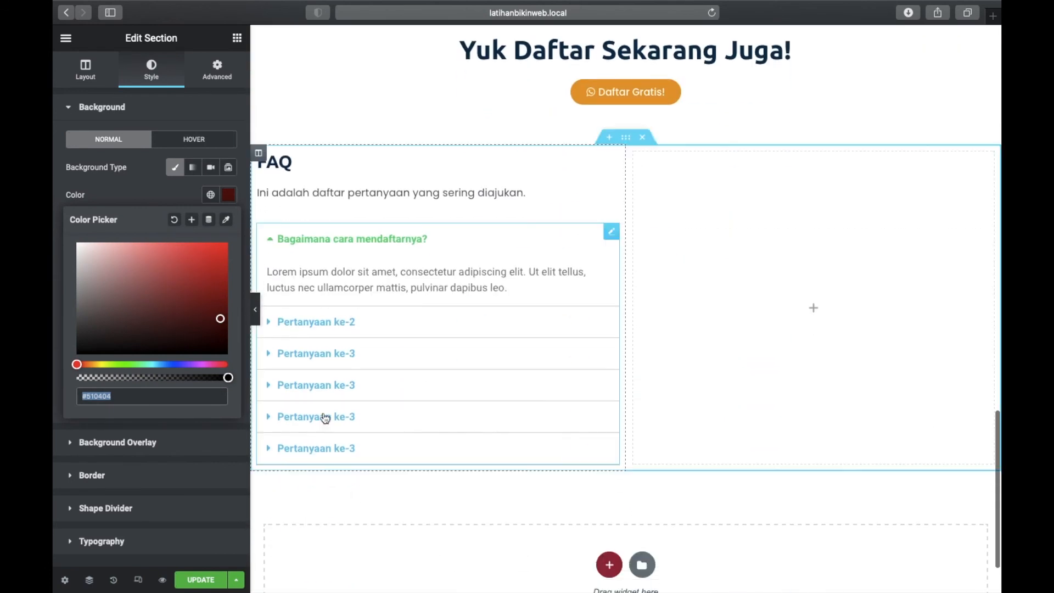
pyautogui.click(325, 259)
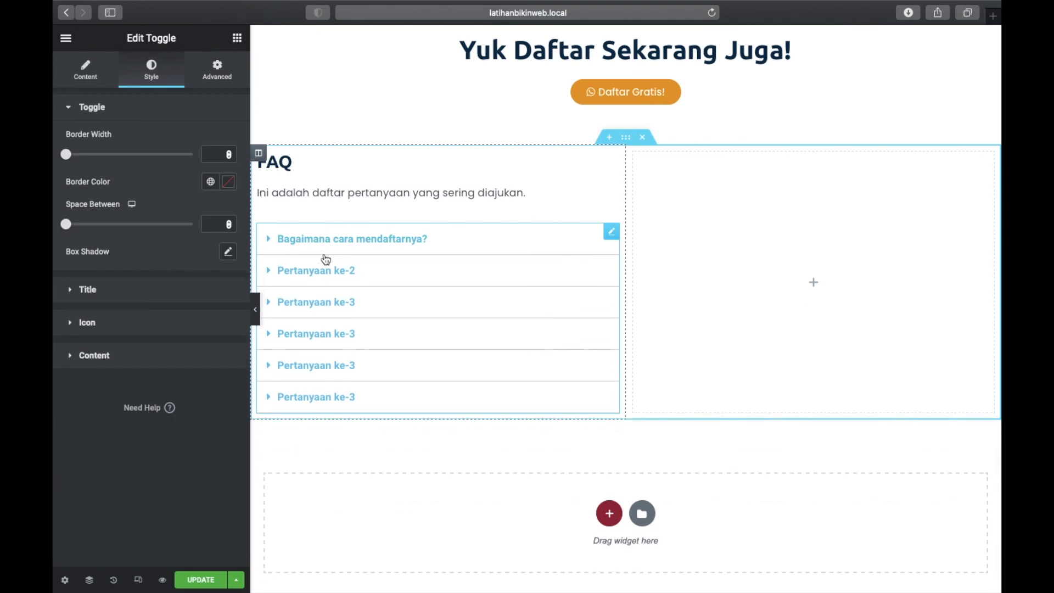
pyautogui.click(82, 291)
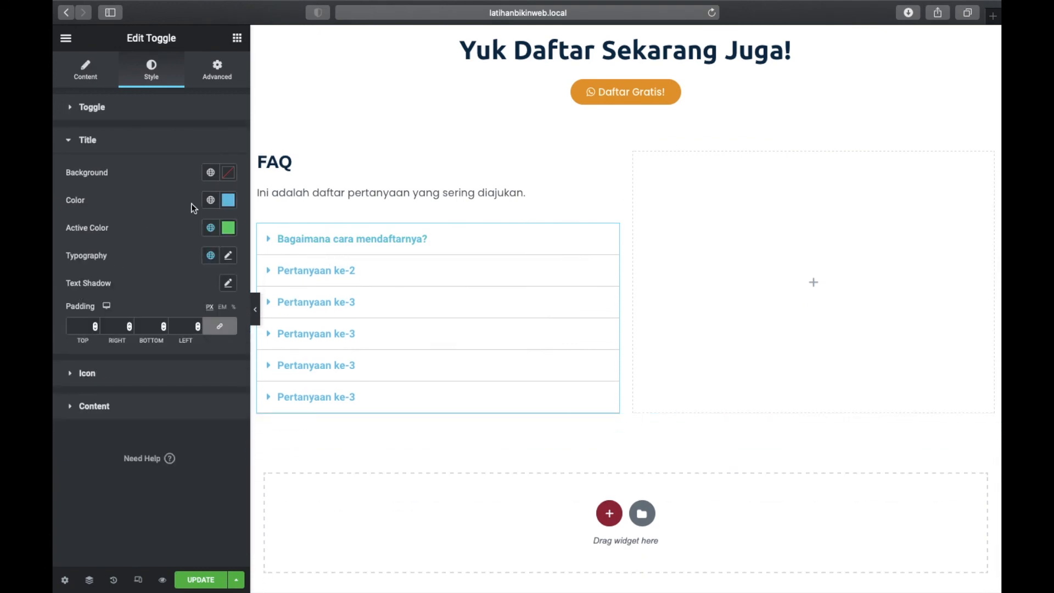
pyautogui.click(228, 201)
pyautogui.press('super+v')
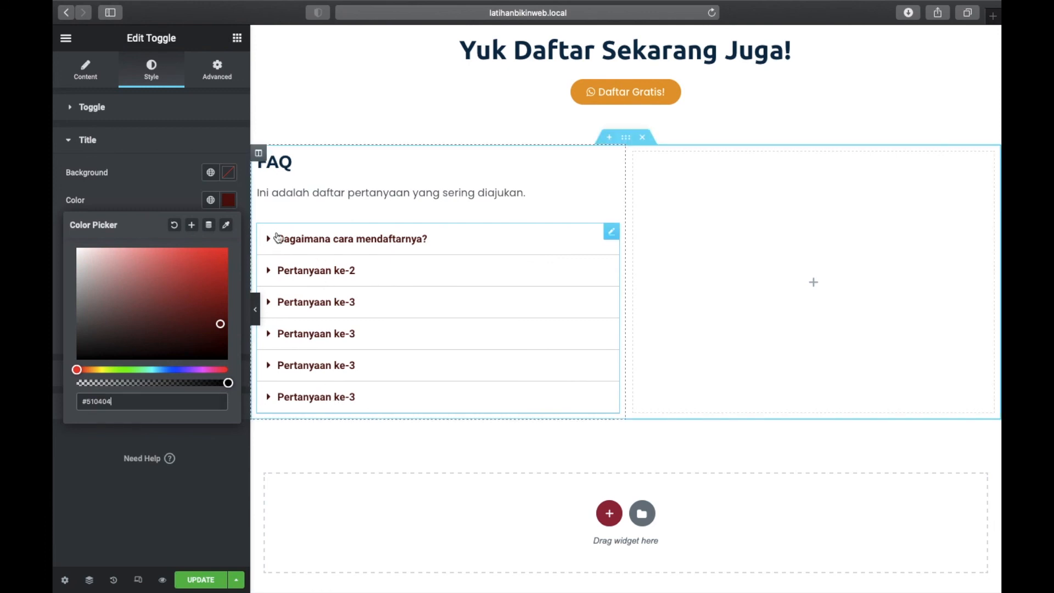
pyautogui.click(230, 201)
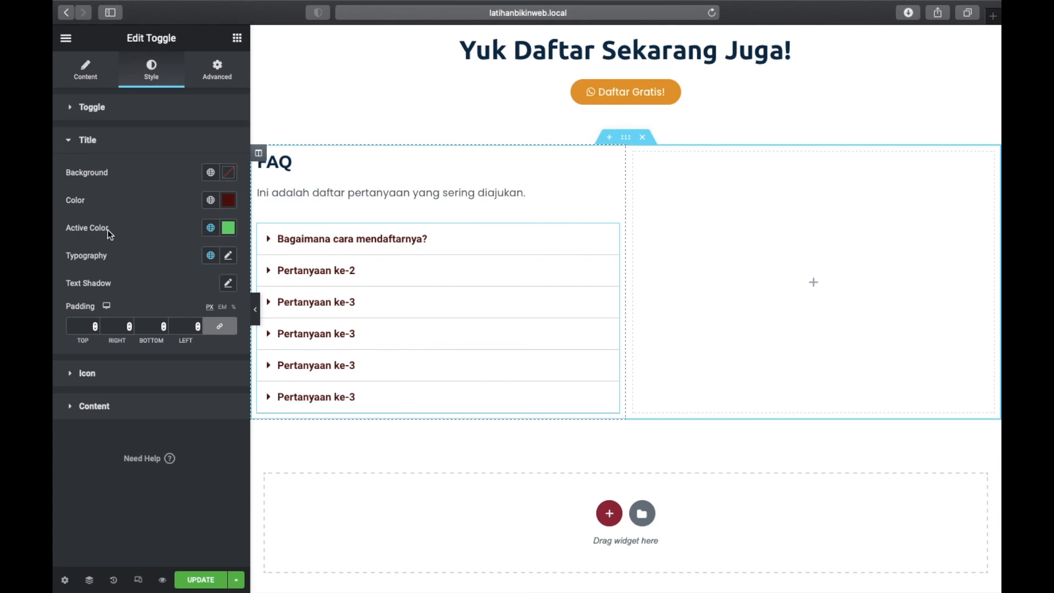
# Expand the first FAQ item to check its active color and copy the hex code of the FAQ heading's text color
pyautogui.click(310, 241)
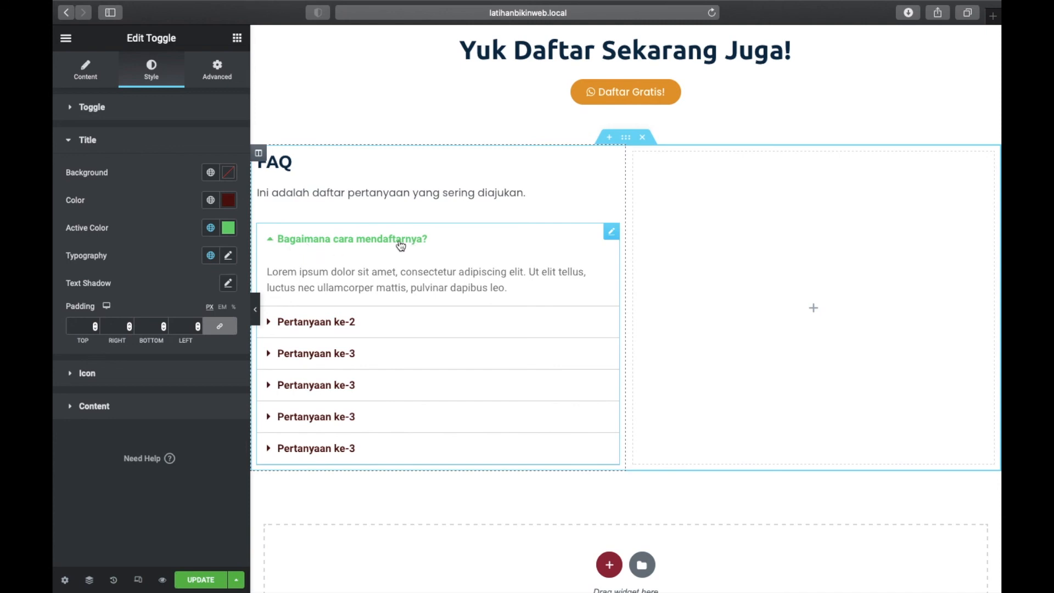
pyautogui.click(287, 165)
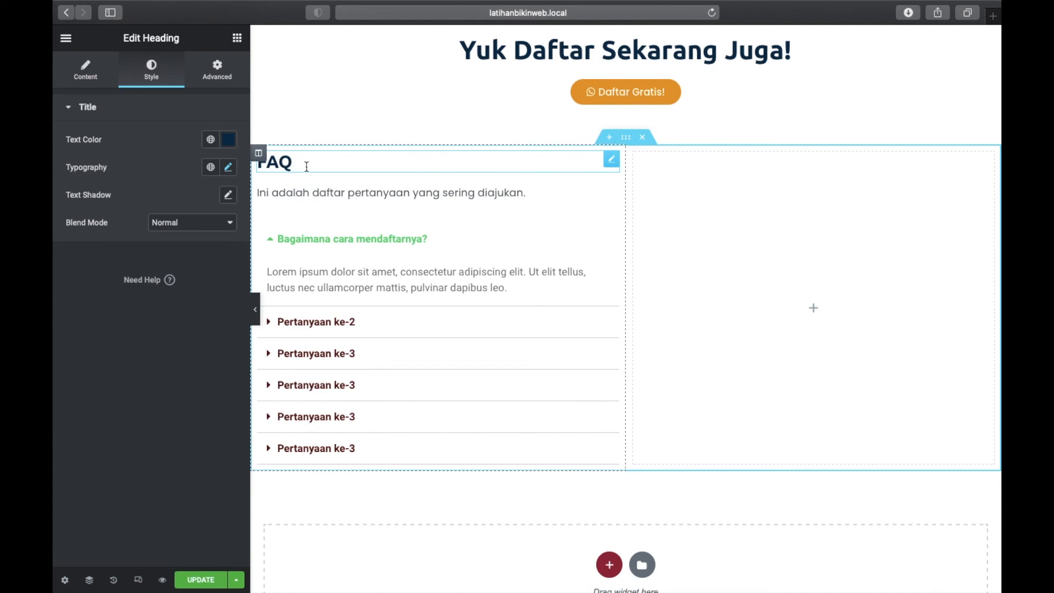
pyautogui.click(228, 140)
pyautogui.press('super+c')
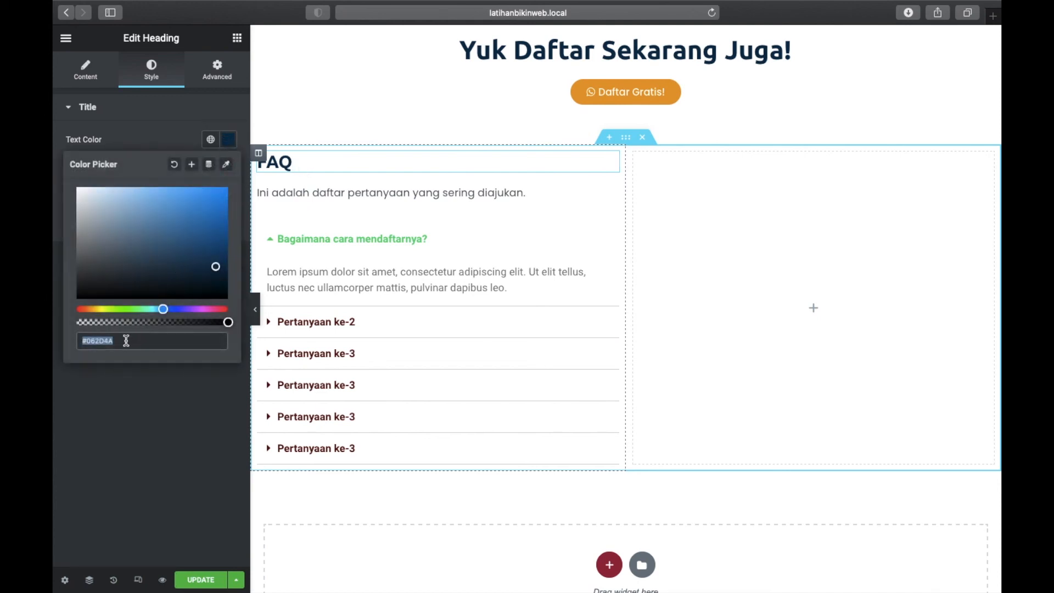
# Set the toggle's active title color to #062D4A and check it by opening and collapsing the first two items
pyautogui.click(377, 263)
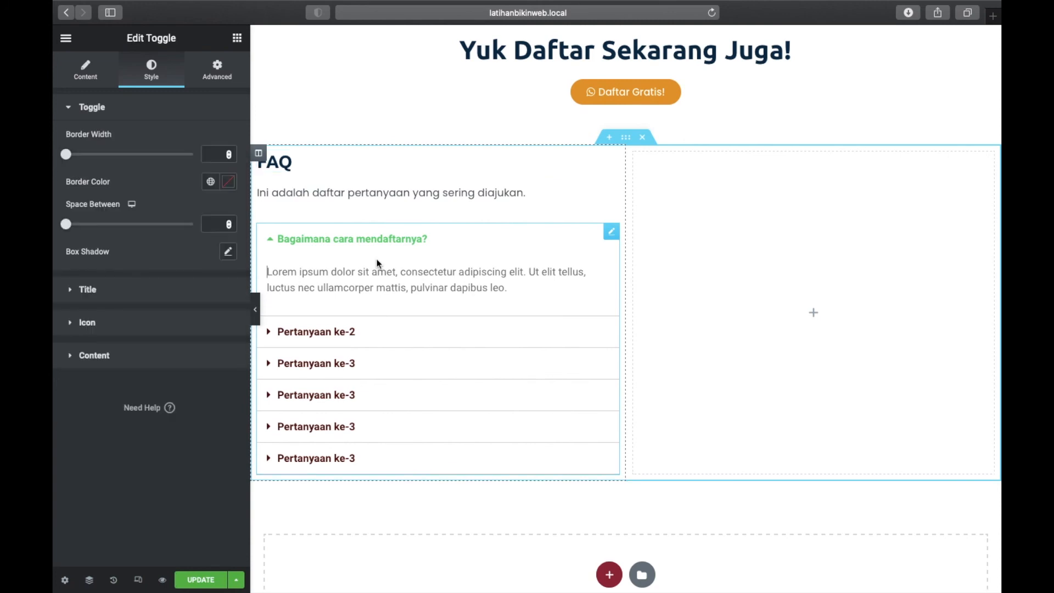
pyautogui.click(102, 289)
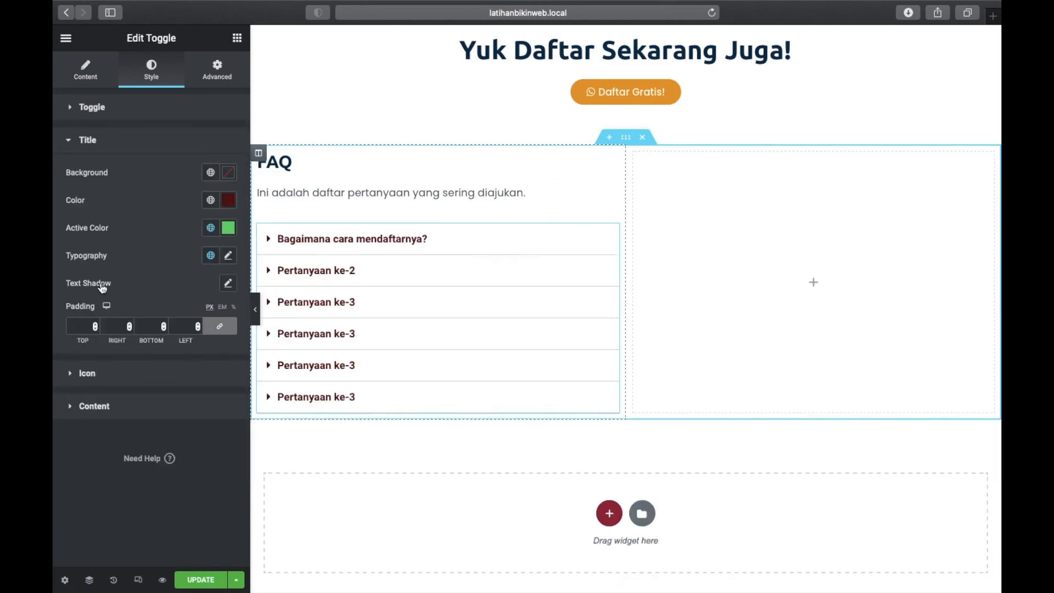
pyautogui.click(228, 229)
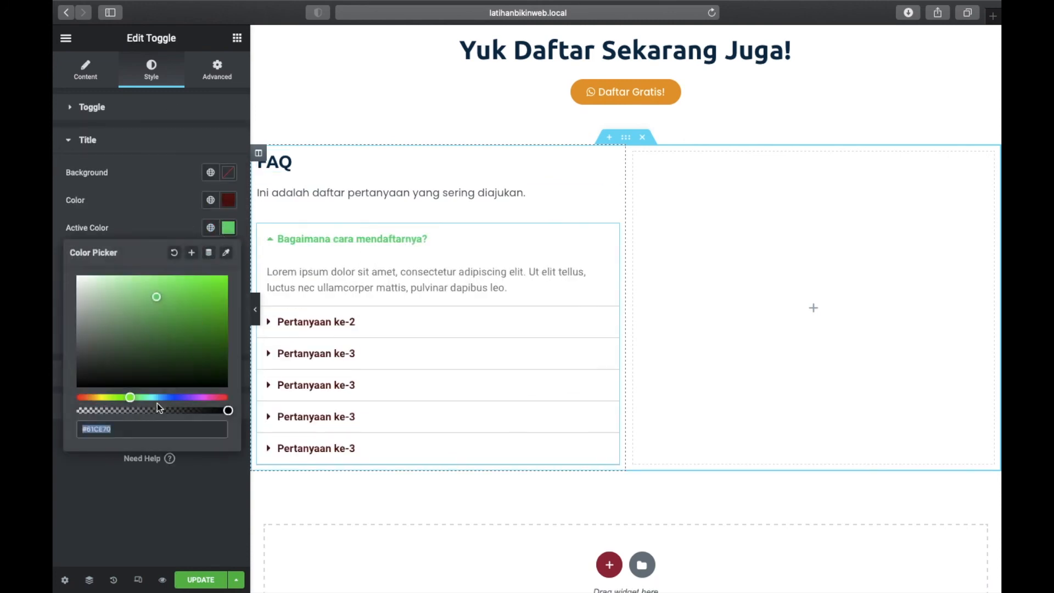
pyautogui.press('super+v')
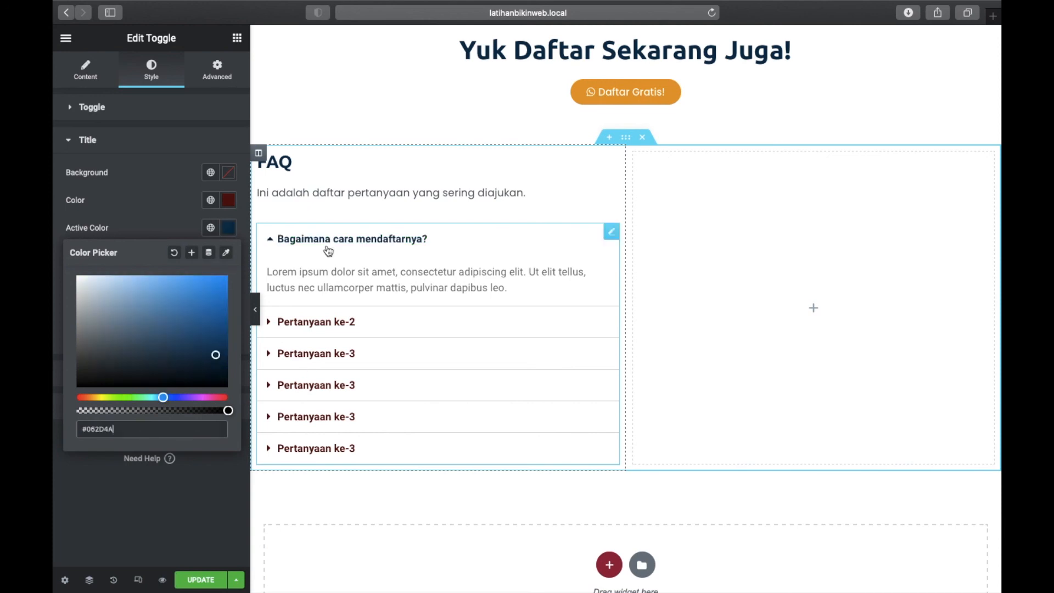
pyautogui.click(303, 321)
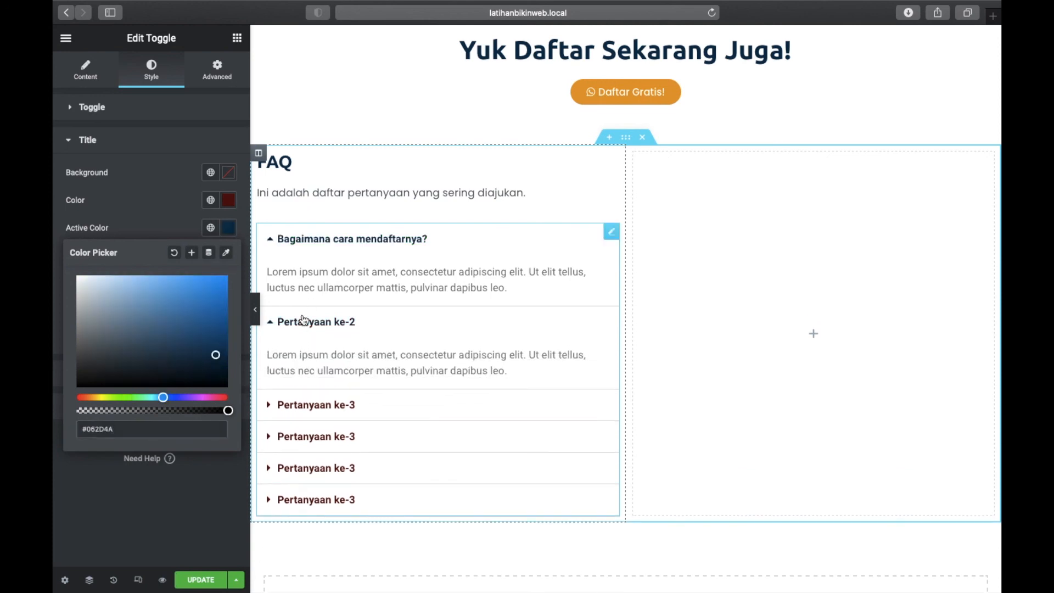
pyautogui.click(316, 245)
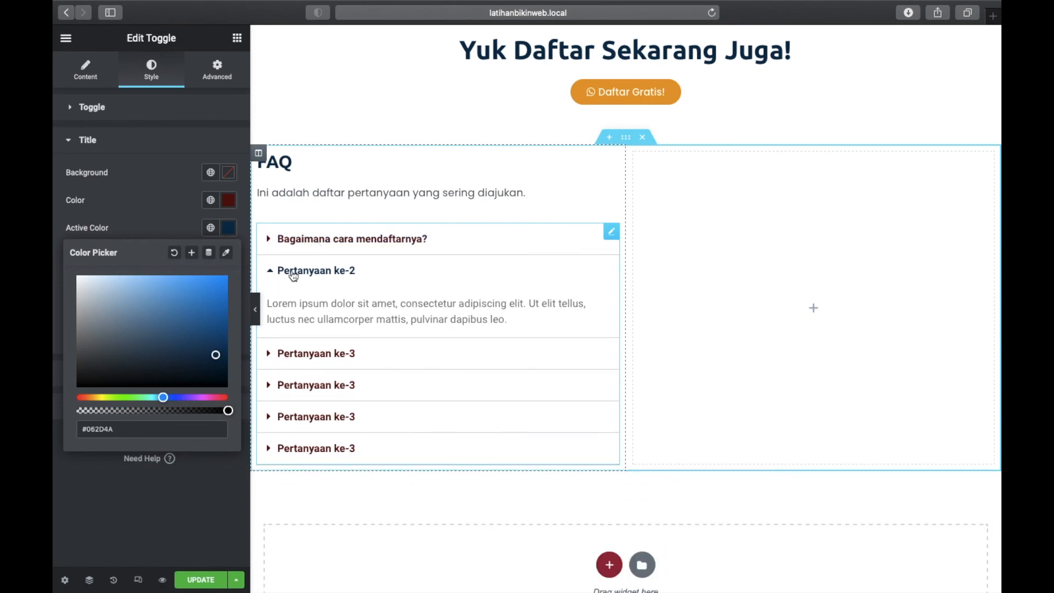
pyautogui.click(234, 231)
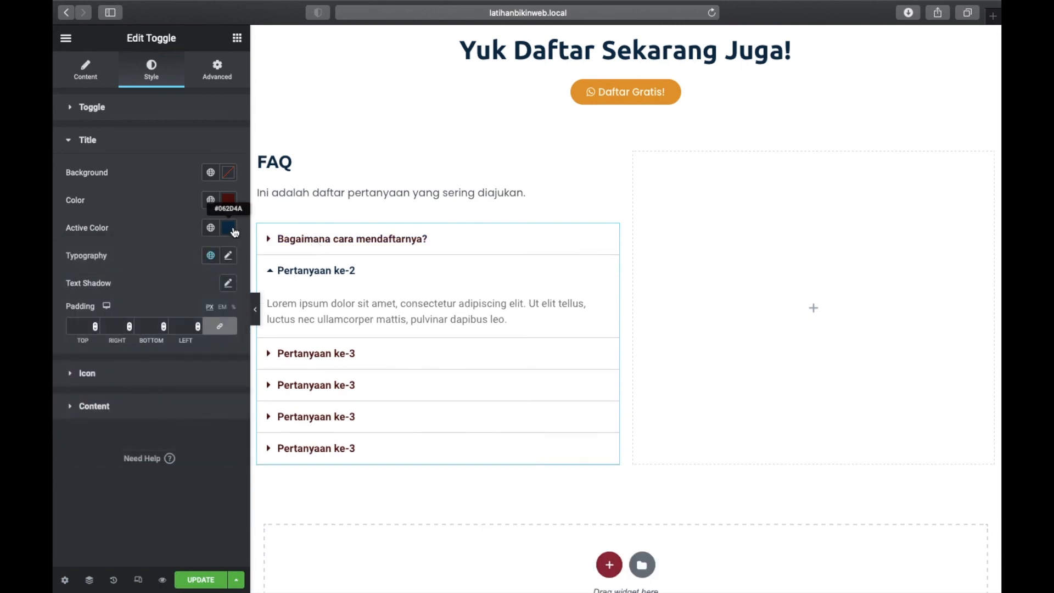
# Set the font family of the FAQ toggle titles to Ubuntu
pyautogui.click(228, 256)
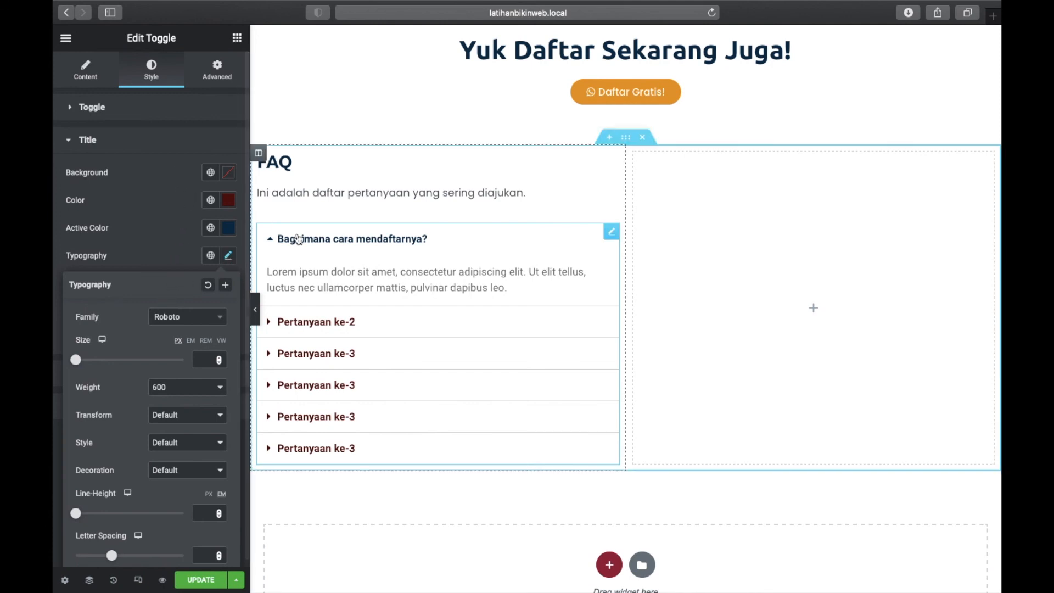
pyautogui.click(199, 318)
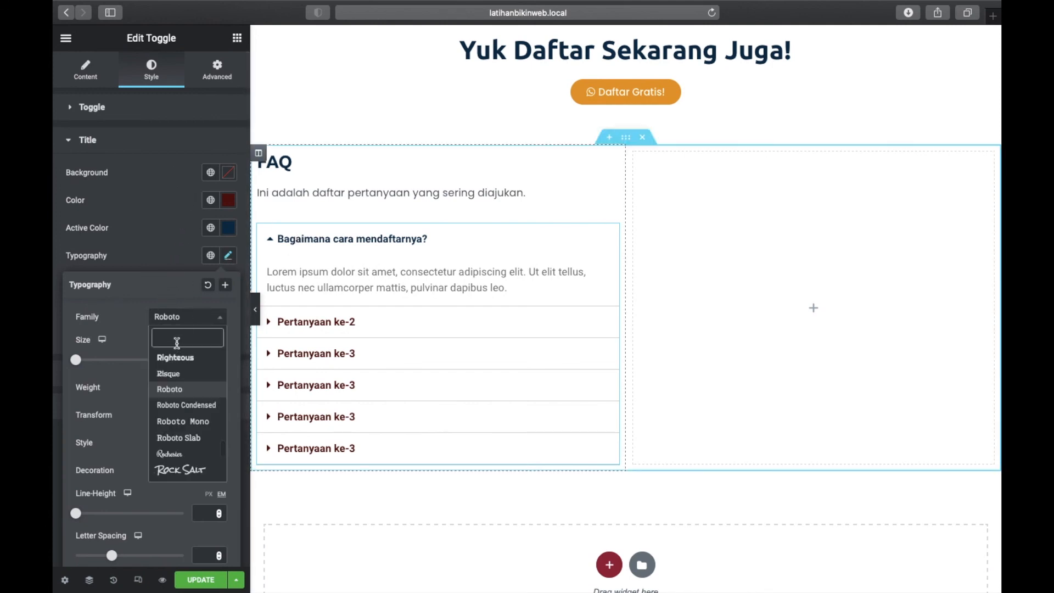
pyautogui.write('ubuntu')
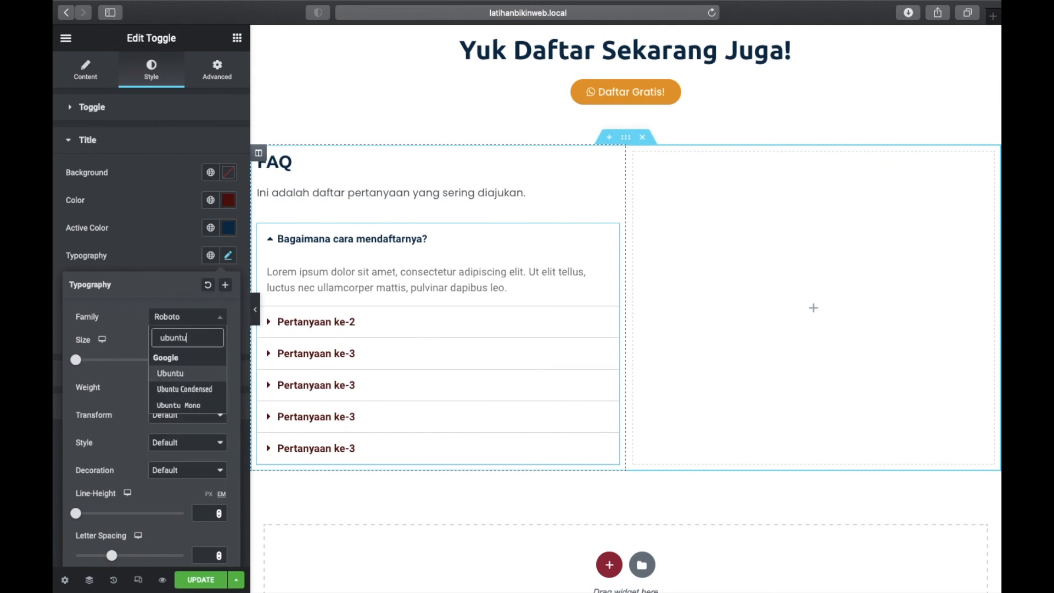
pyautogui.press('Return')
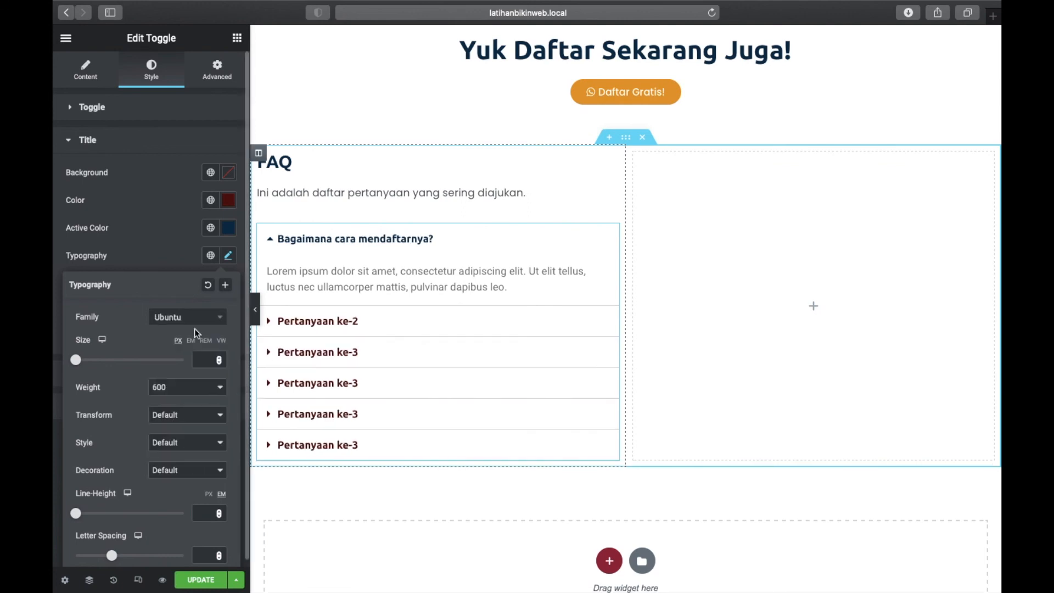
pyautogui.click(228, 258)
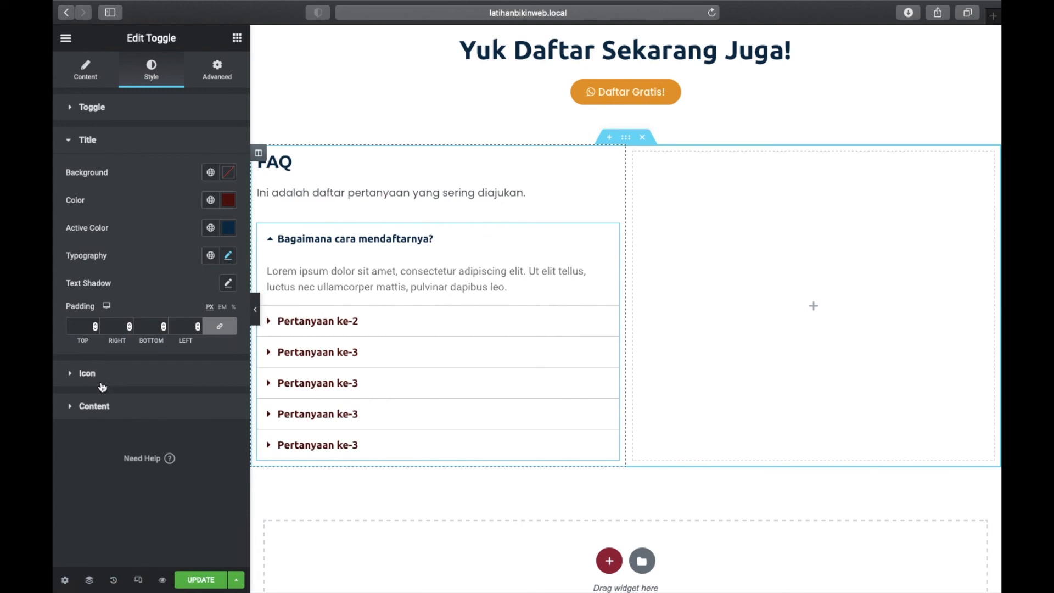
# Assign the Secondary global color to the text of the FAQ toggle's answers
pyautogui.click(91, 409)
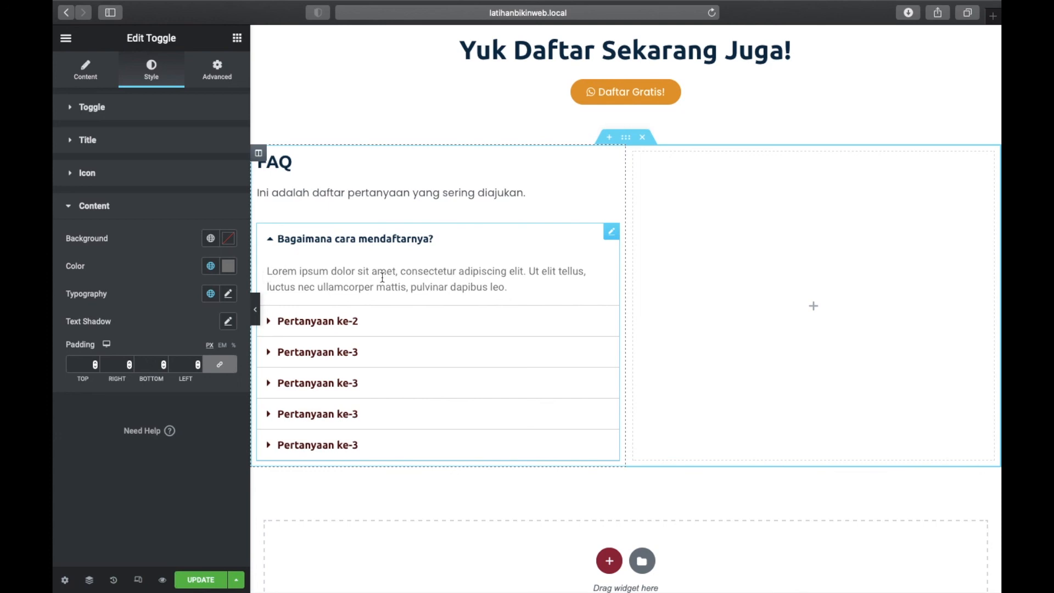
pyautogui.click(211, 267)
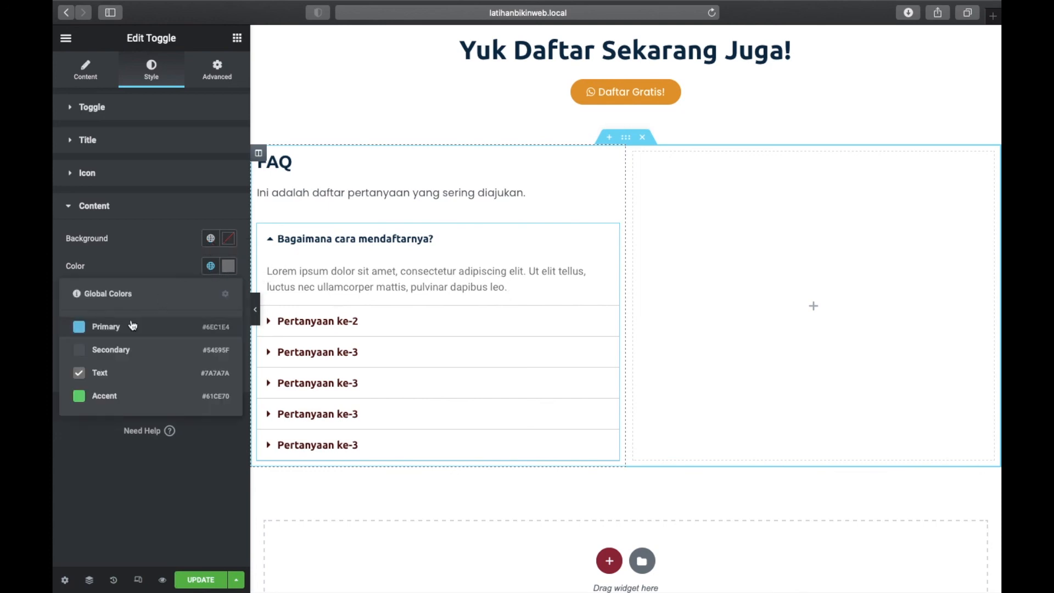
pyautogui.click(112, 351)
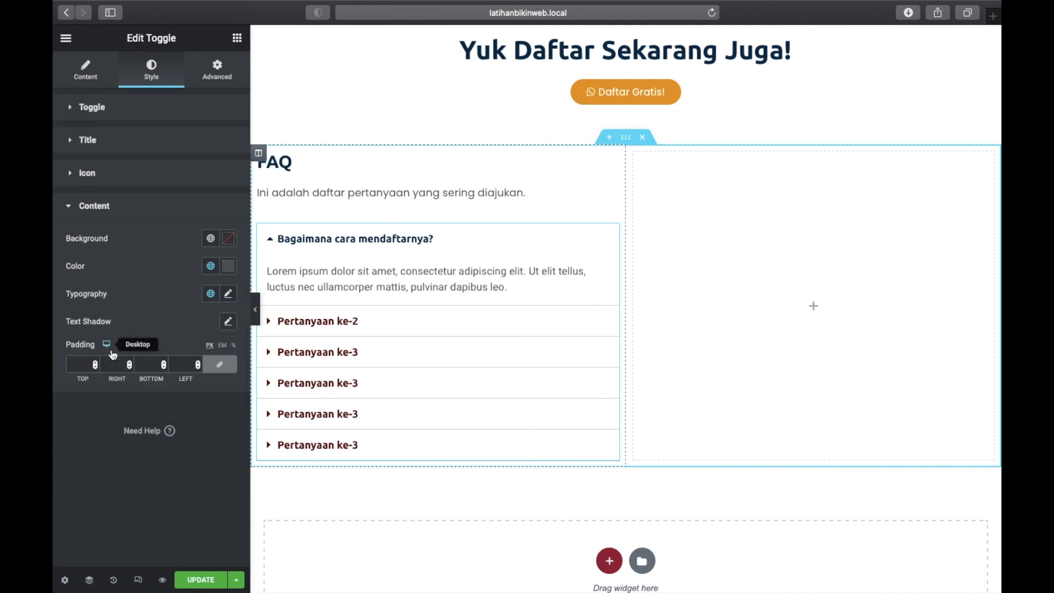
# Set the font family of the toggle answers to Poppins and check them by expanding and collapsing the FAQ items
pyautogui.click(229, 295)
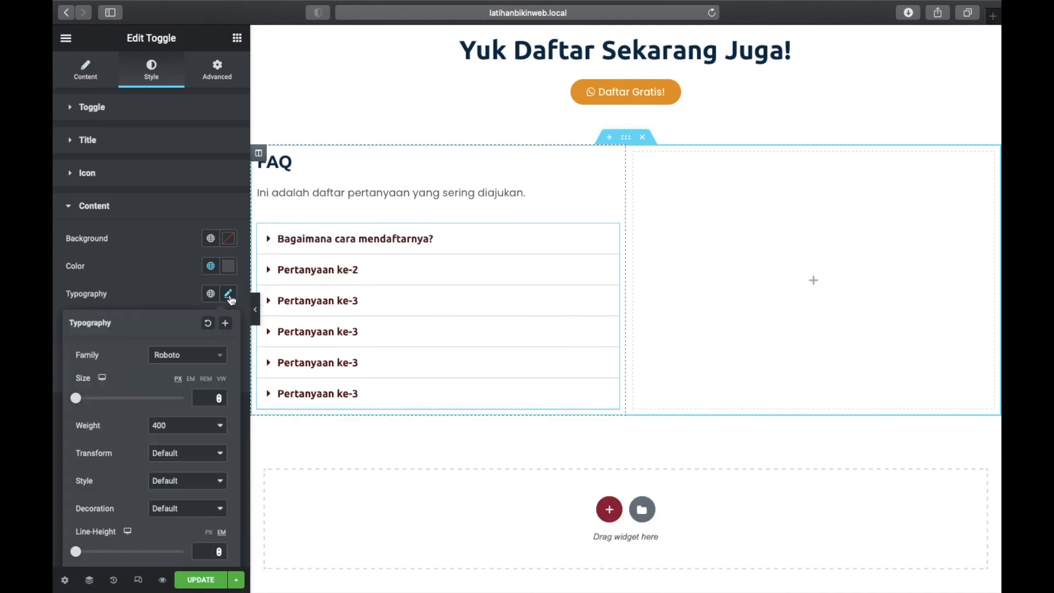
pyautogui.click(190, 360)
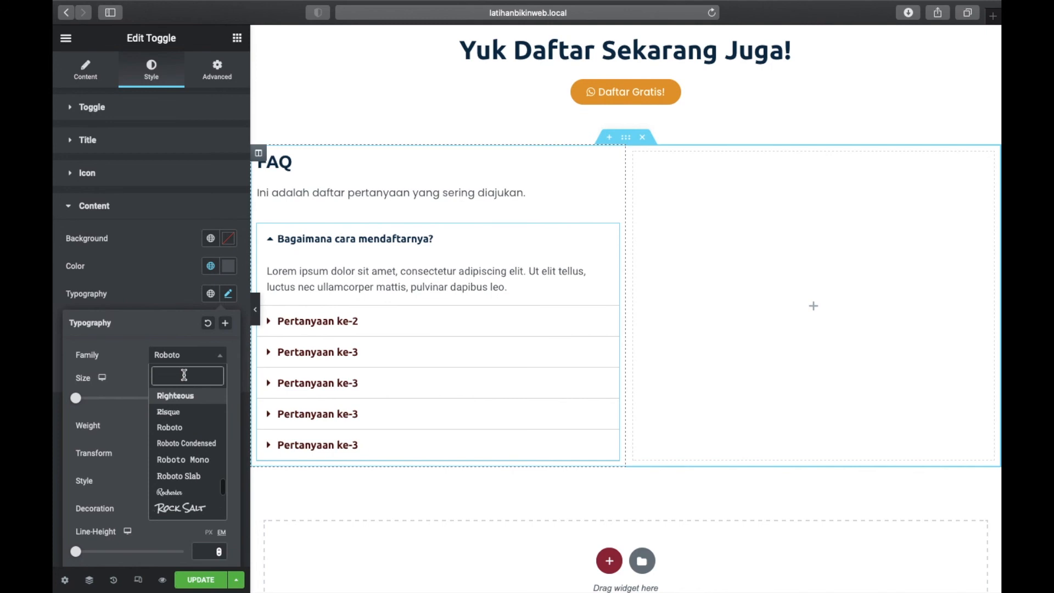
pyautogui.write('pop')
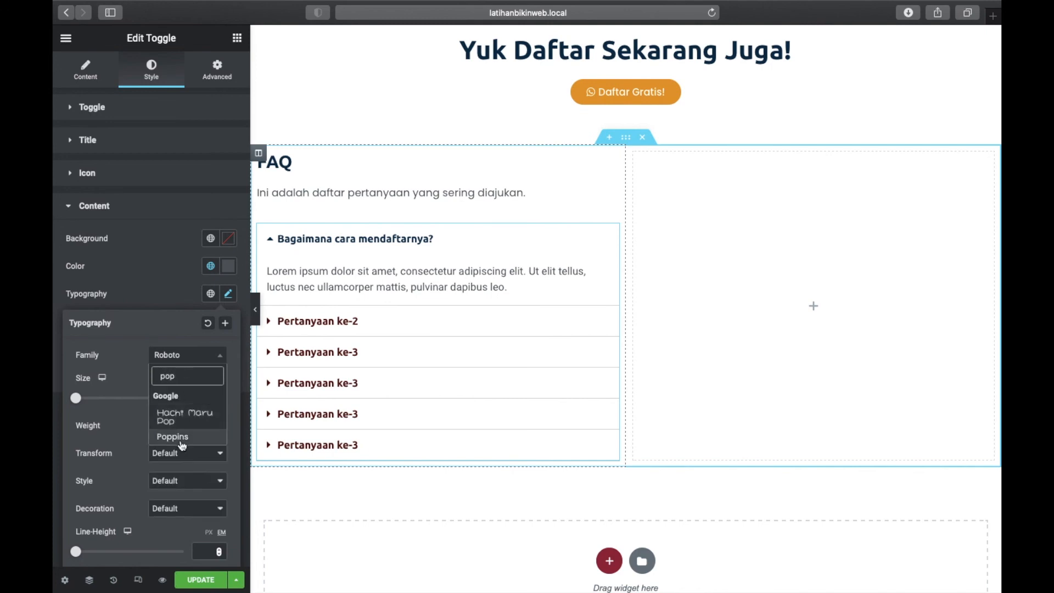
pyautogui.click(173, 437)
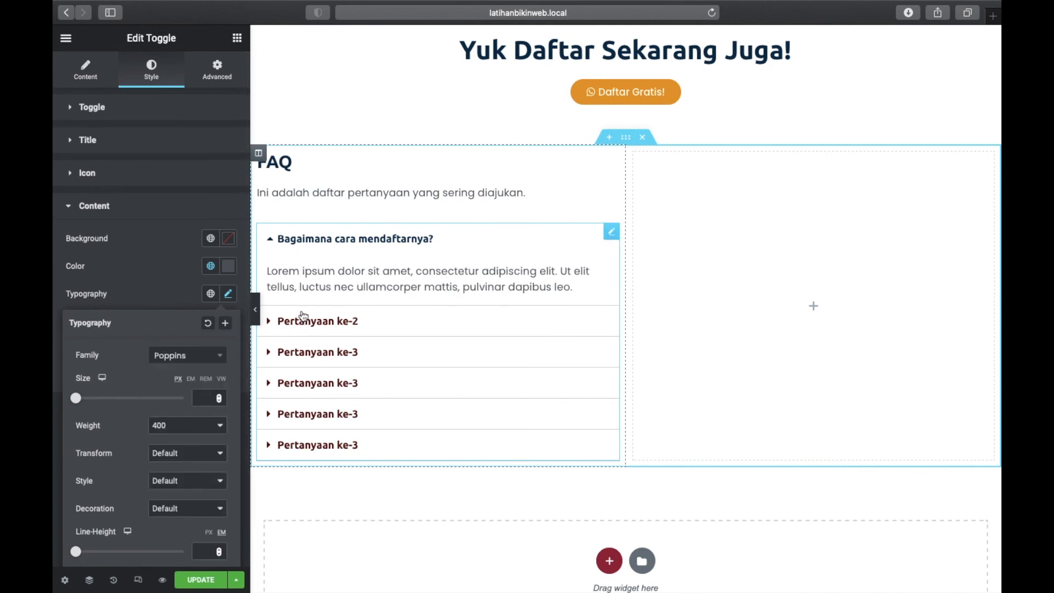
pyautogui.click(288, 320)
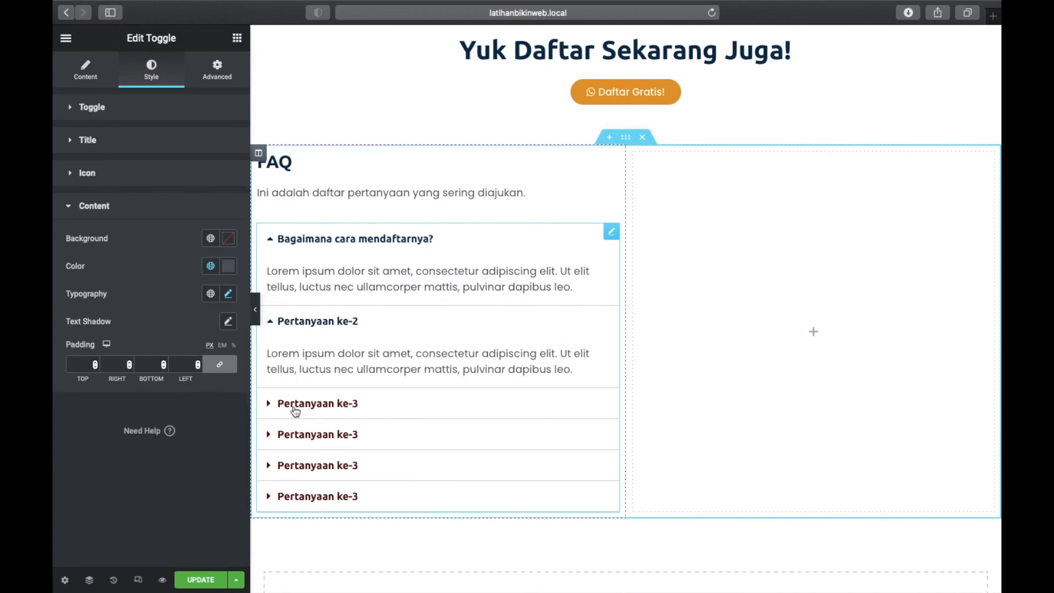
pyautogui.click(296, 416)
pyautogui.click(313, 406)
pyautogui.click(333, 324)
pyautogui.click(384, 239)
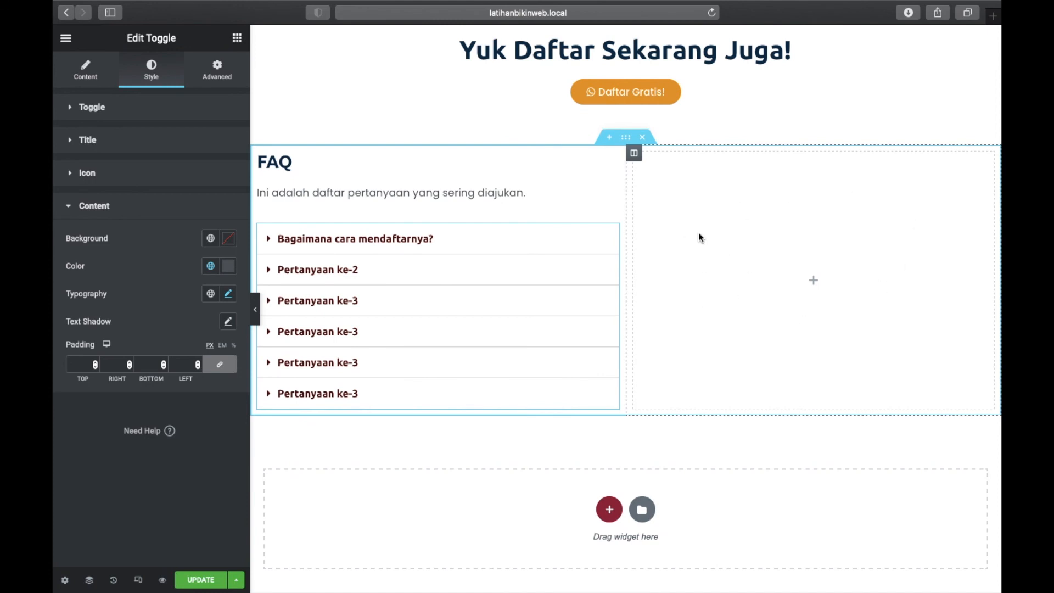
# Copy the illustration from the "Apa saja yang akan dipelajari?" section and paste it into the empty column beside the FAQ
pyautogui.click(724, 217)
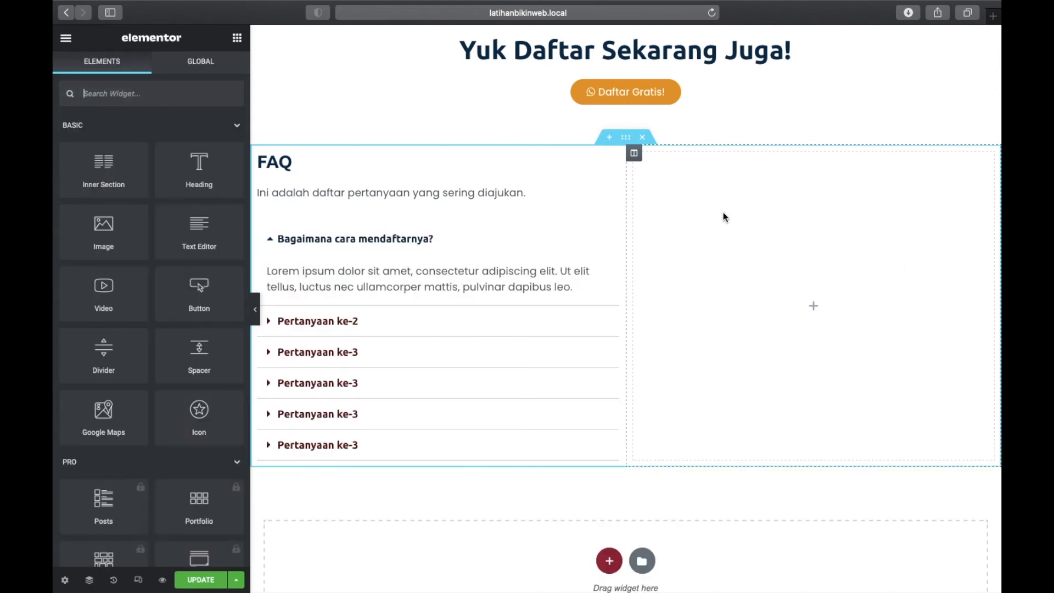
pyautogui.scroll(15, 678, 224)
pyautogui.scroll(3, 678, 224)
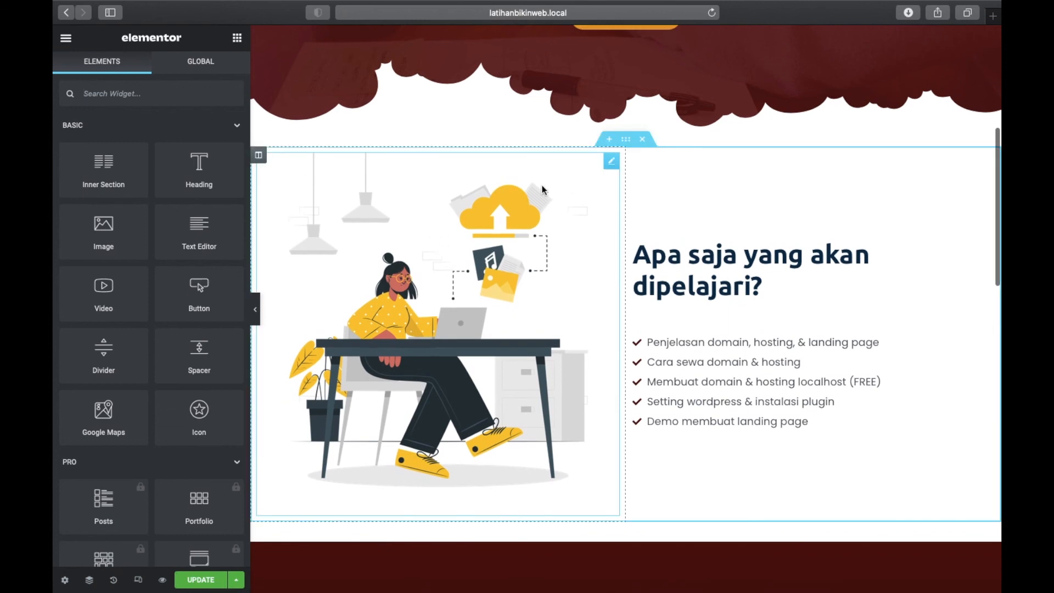
pyautogui.rightClick(611, 165)
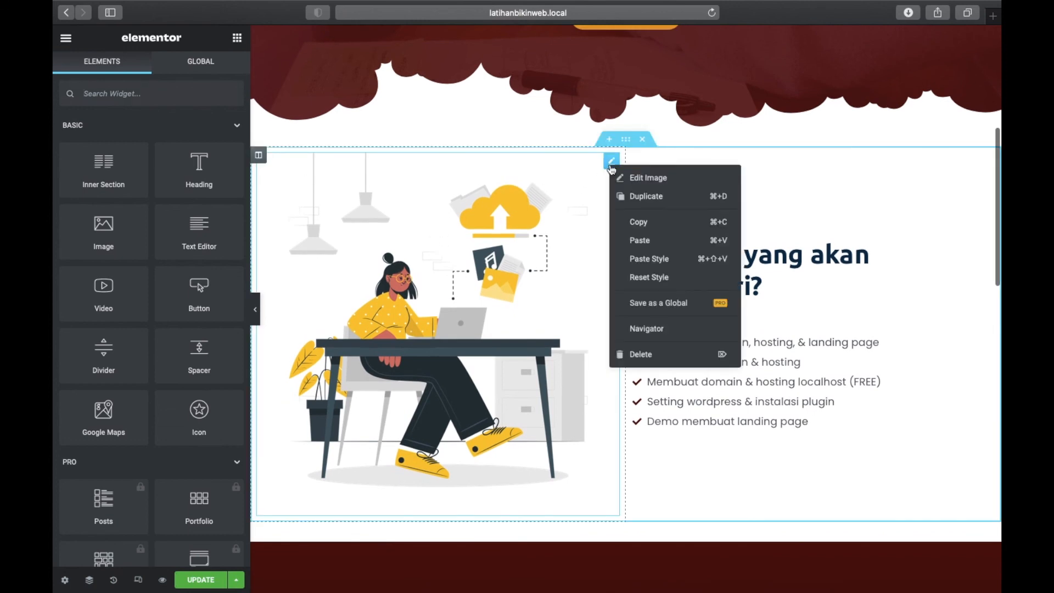
pyautogui.click(637, 223)
pyautogui.scroll(-15, 697, 394)
pyautogui.scroll(-8, 697, 394)
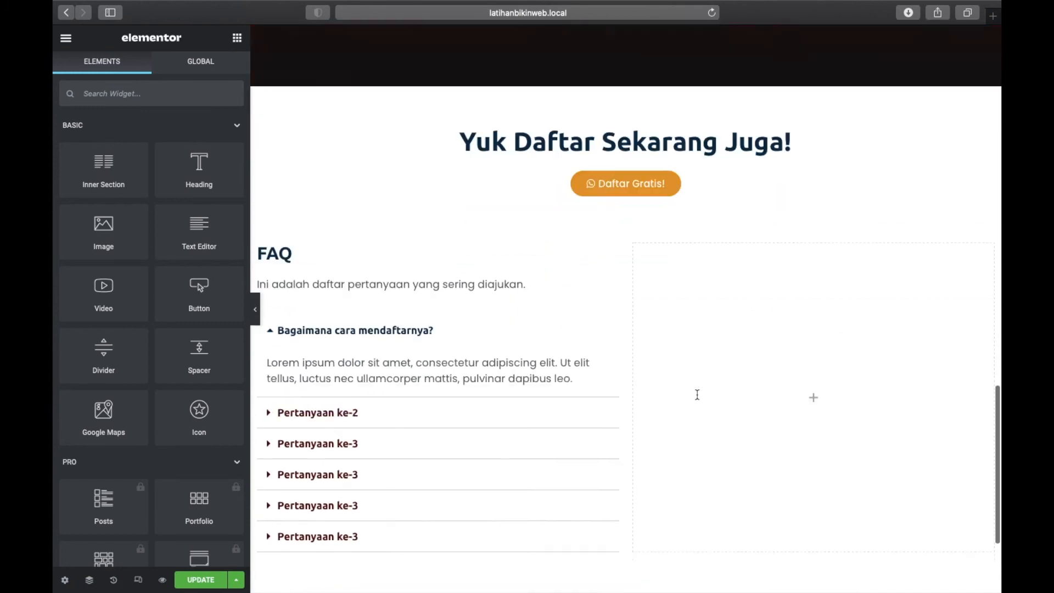
pyautogui.rightClick(811, 231)
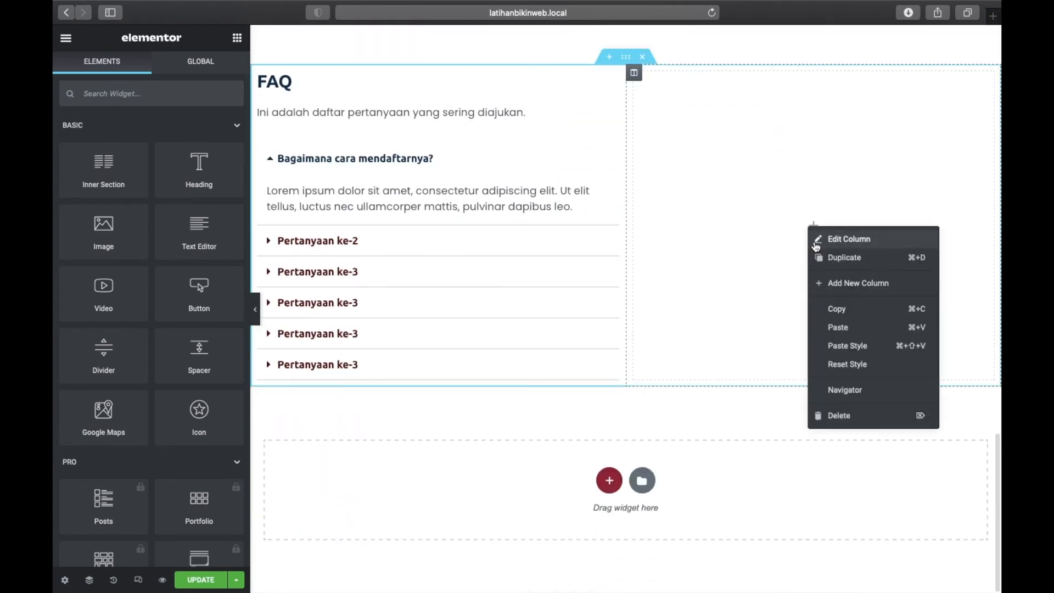
pyautogui.click(832, 327)
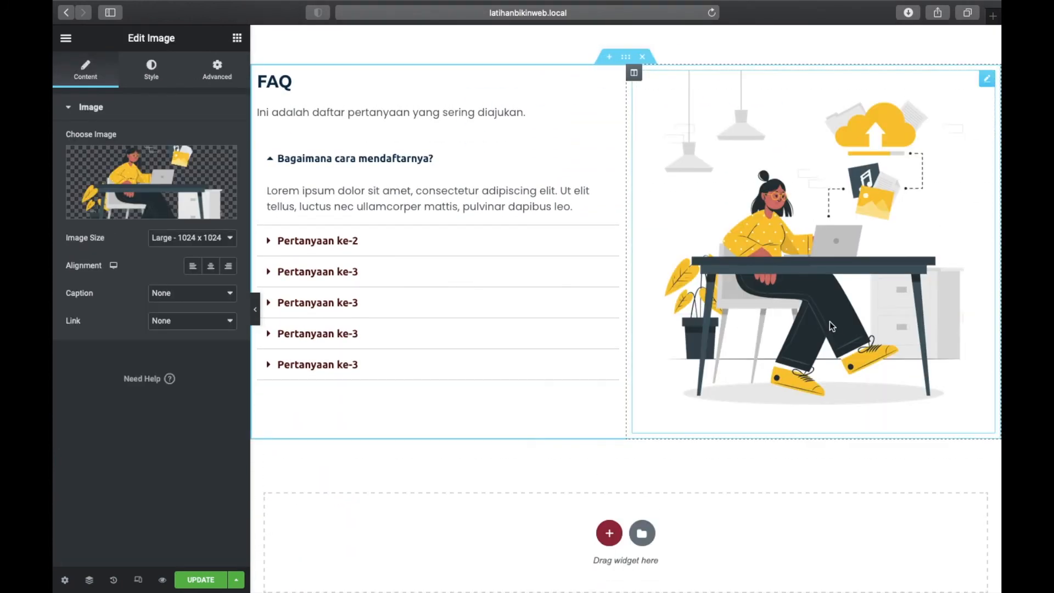
# Check the landing page from the FAQ up to the hero section and save it with Update
pyautogui.scroll(5, 605, 308)
pyautogui.scroll(-3, 606, 309)
pyautogui.scroll(10, 606, 309)
pyautogui.scroll(10, 606, 309)
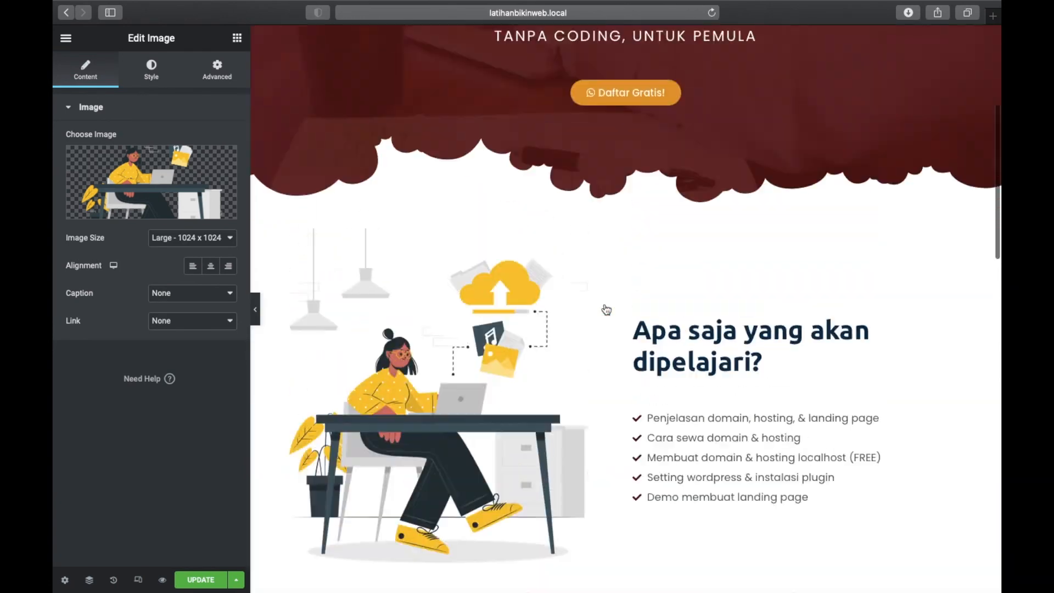
pyautogui.scroll(-5, 606, 308)
pyautogui.scroll(-15, 604, 305)
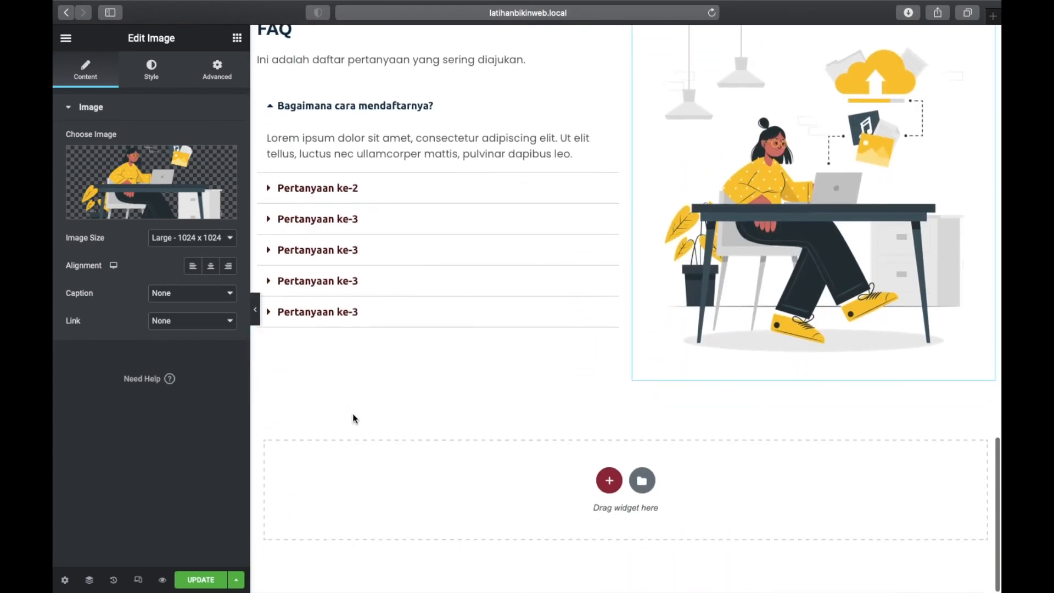
pyautogui.click(198, 582)
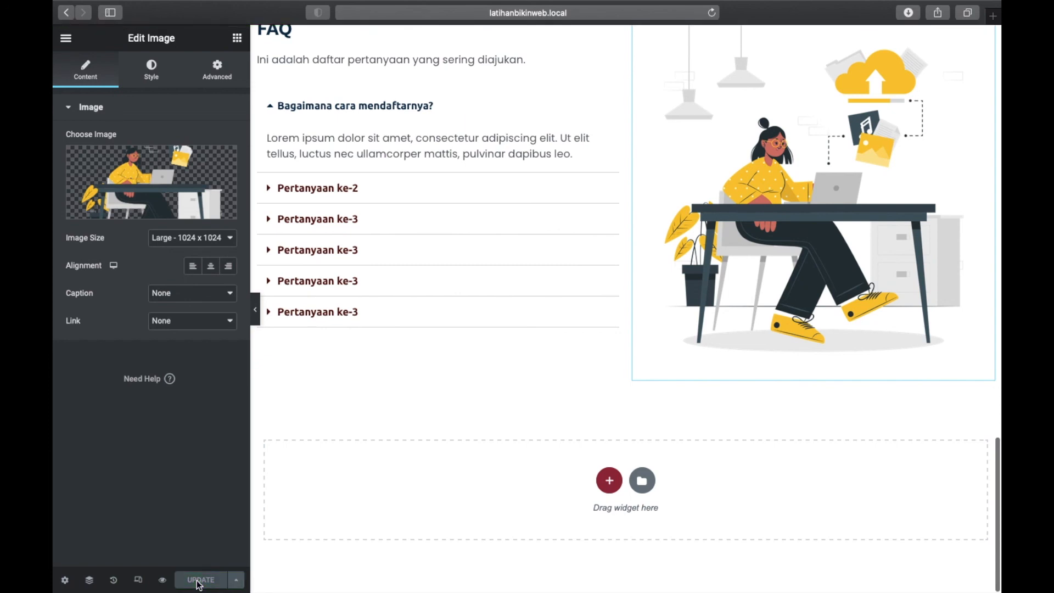
# Open the page preview in a new tab and review every section from the hero banner down to the FAQ
pyautogui.click(162, 582)
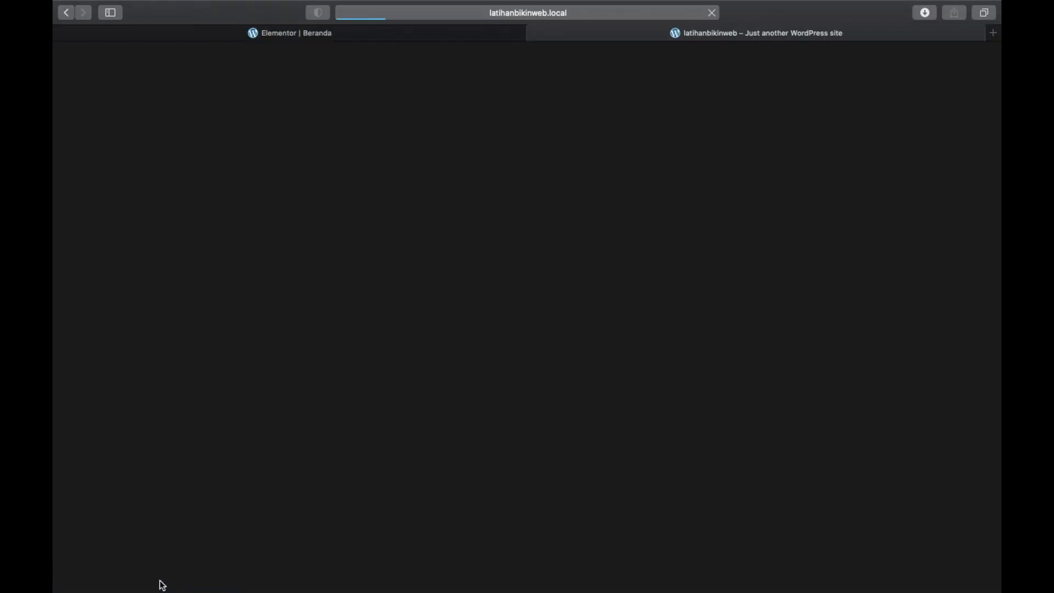
pyautogui.scroll(-3, 635, 182)
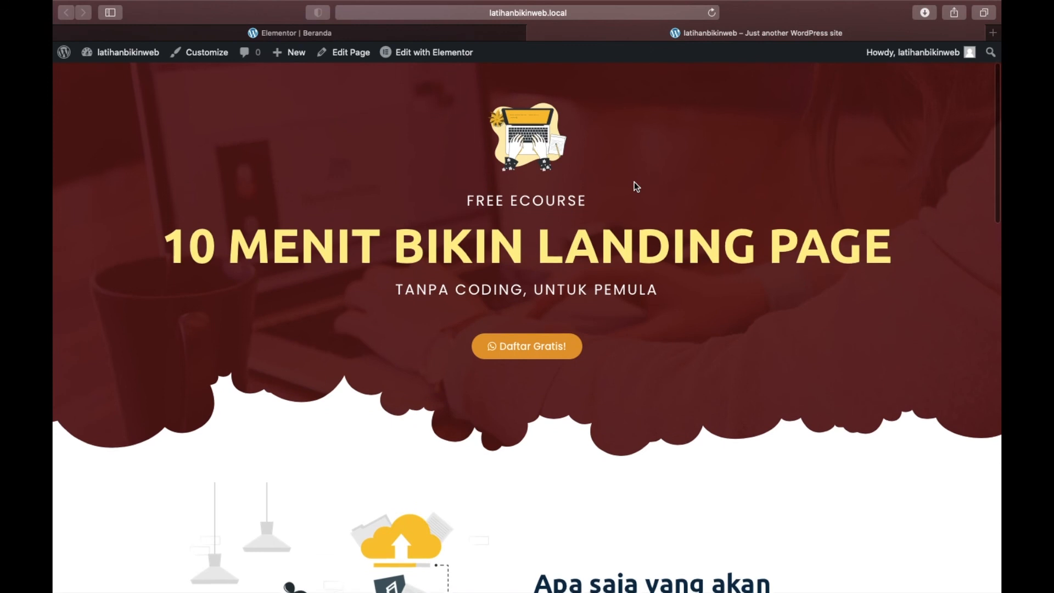
pyautogui.scroll(-3, 634, 182)
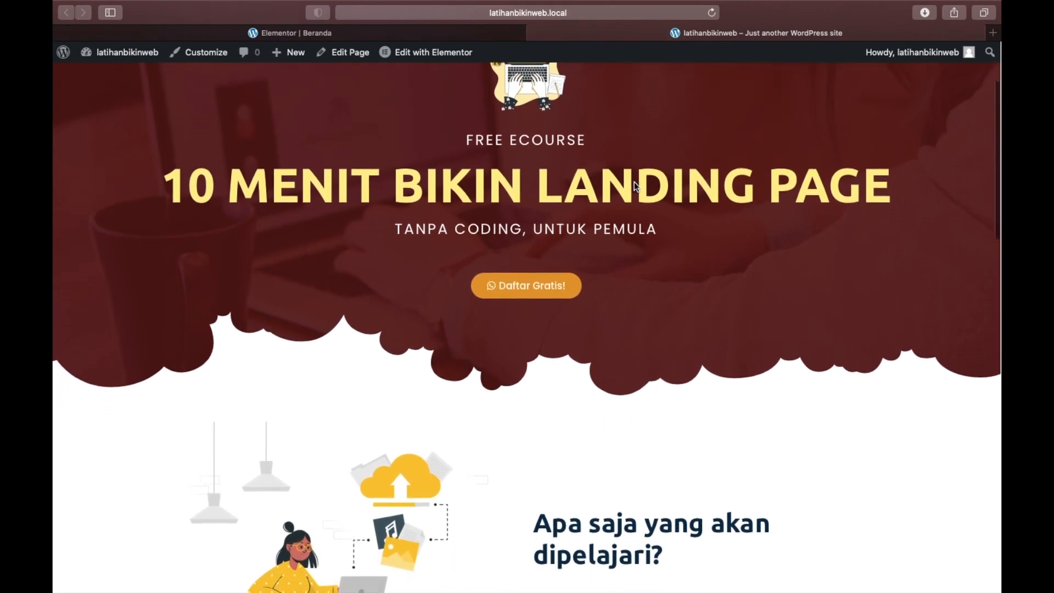
pyautogui.scroll(-10, 634, 183)
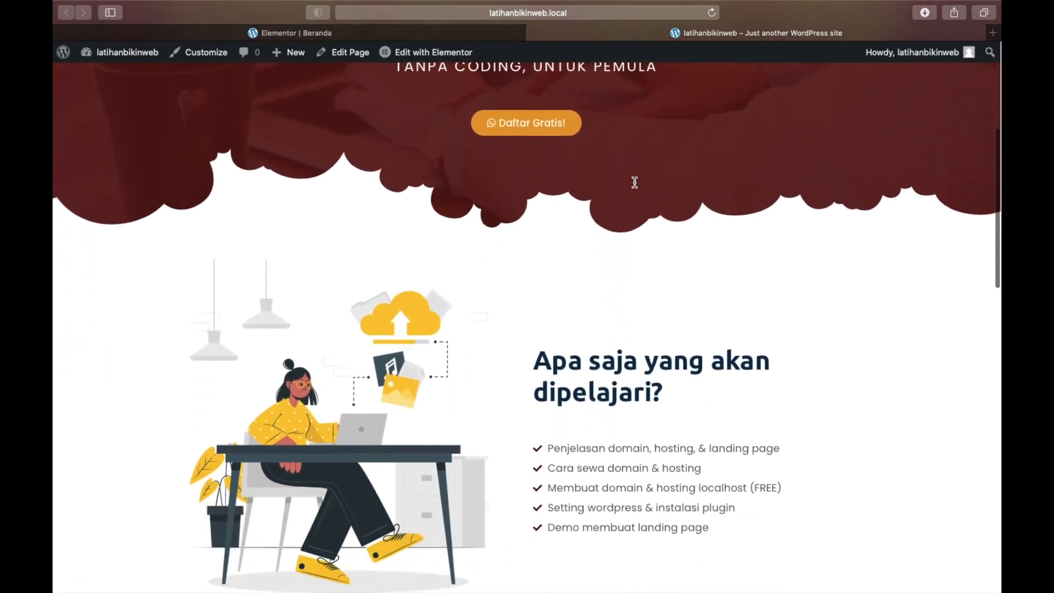
pyautogui.scroll(-12, 634, 183)
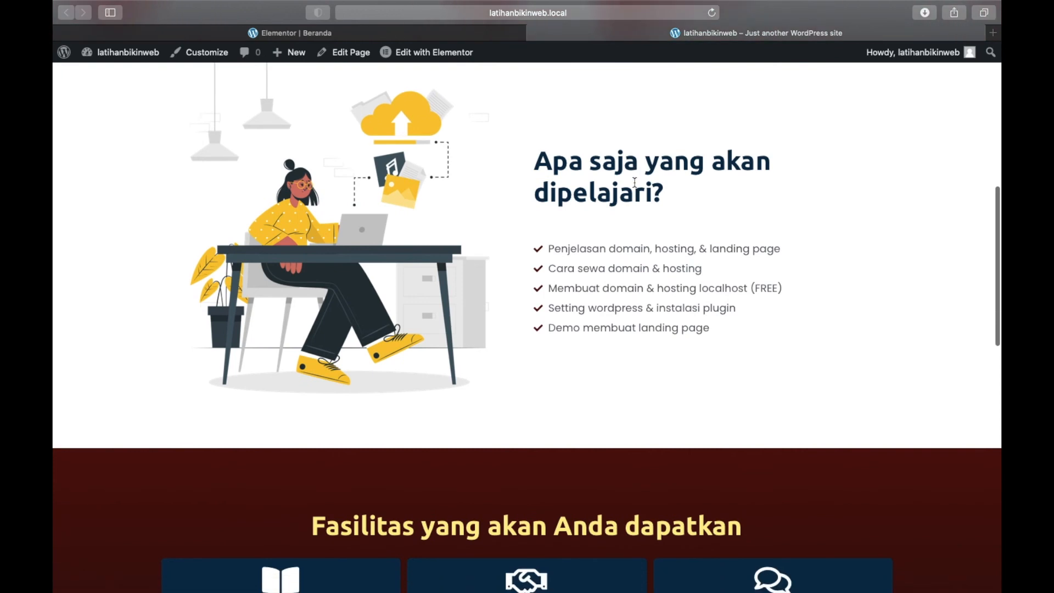
pyautogui.scroll(-18, 634, 183)
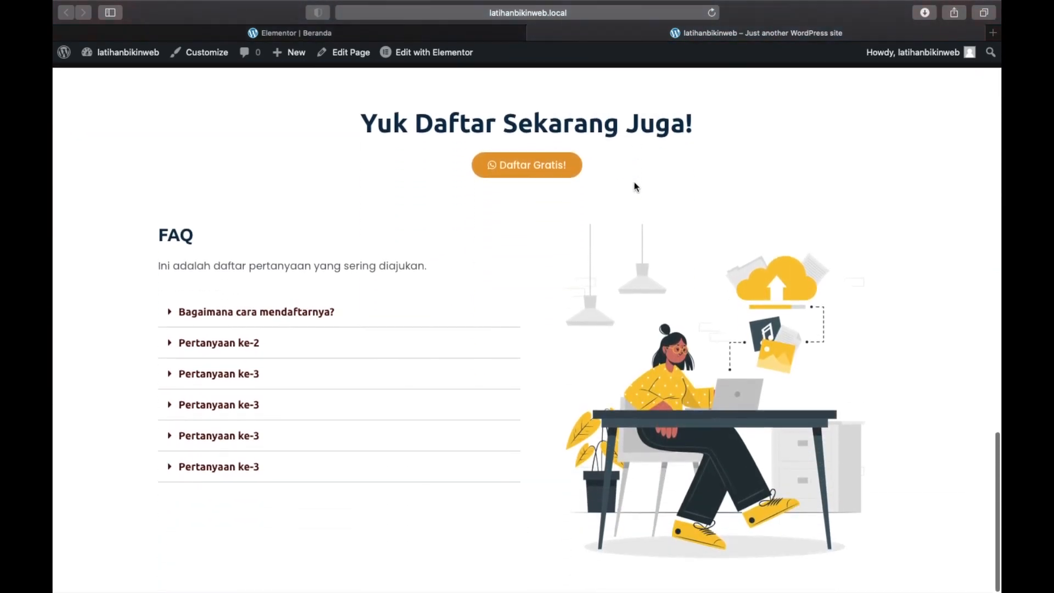
# Test the FAQ toggles in the preview by expanding the first three questions
pyautogui.click(219, 321)
pyautogui.click(219, 398)
pyautogui.click(213, 477)
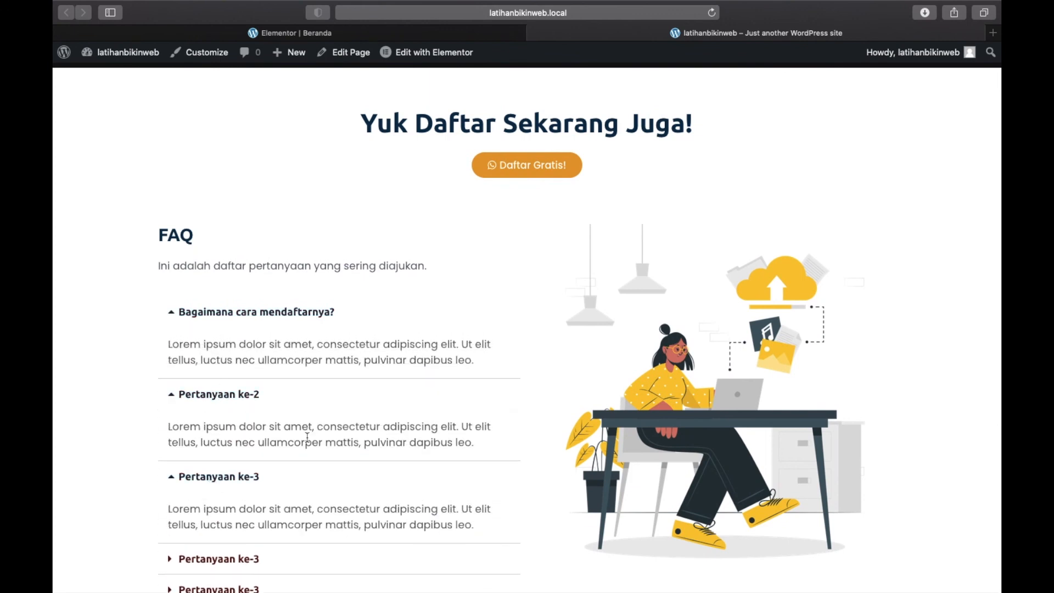
# Review the previewed page again between the hero banner and the "Fasilitas yang akan Anda dapatkan" section
pyautogui.scroll(3, 307, 437)
pyautogui.scroll(15, 308, 436)
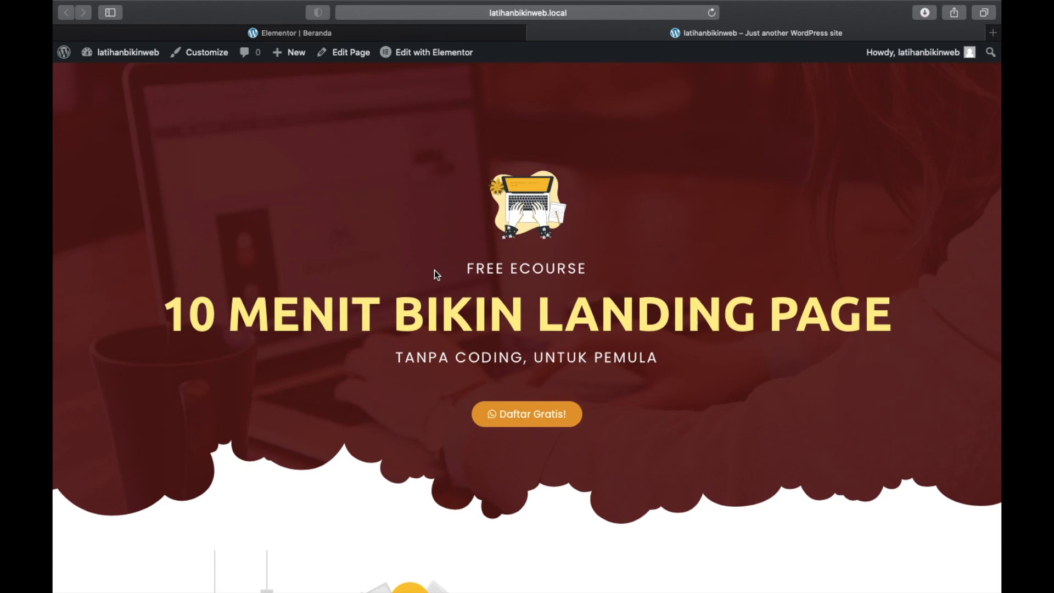
pyautogui.scroll(-15, 435, 273)
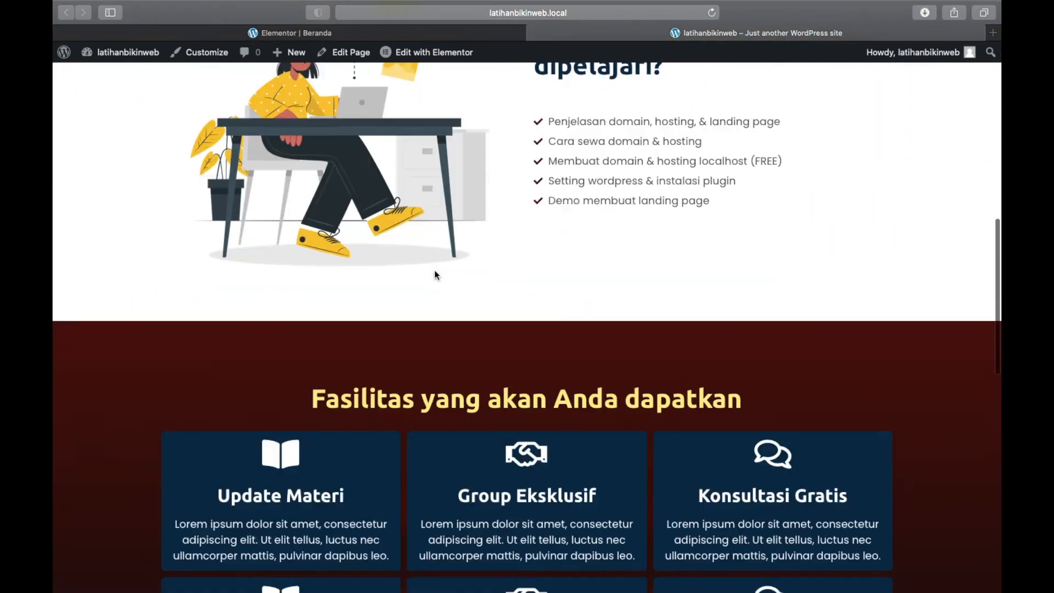
pyautogui.scroll(-5, 435, 273)
pyautogui.scroll(15, 434, 273)
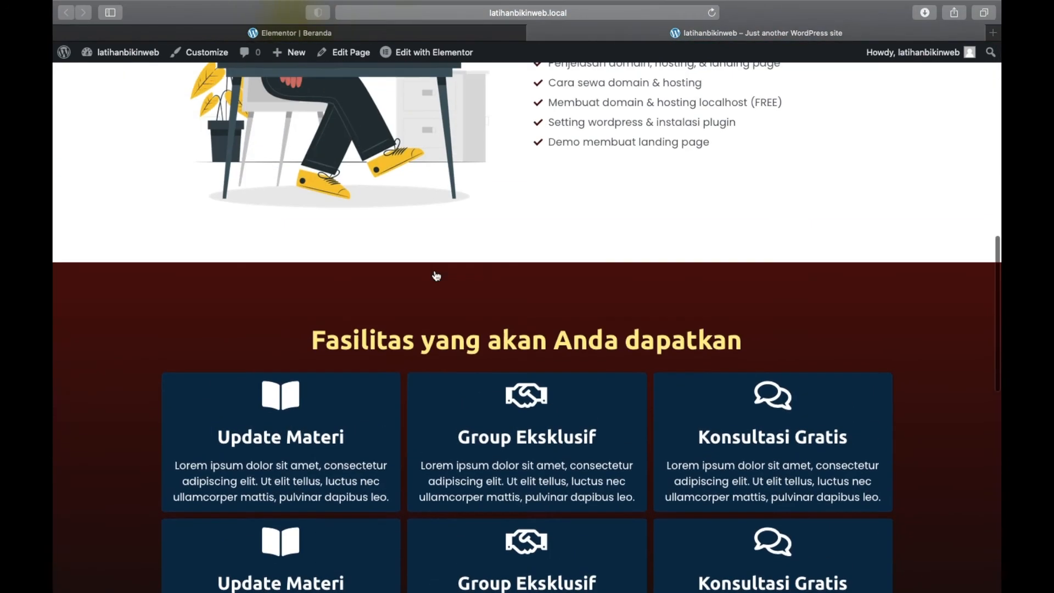
pyautogui.scroll(8, 435, 271)
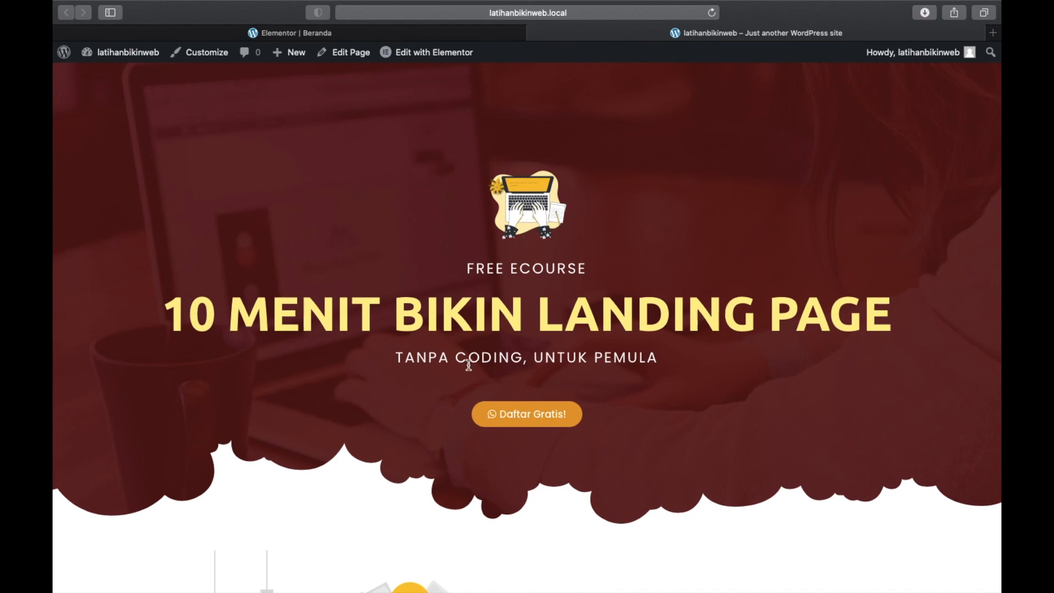
pyautogui.scroll(-5, 469, 364)
pyautogui.scroll(5, 469, 365)
pyautogui.scroll(-2, 654, 300)
pyautogui.scroll(2, 653, 301)
pyautogui.scroll(-4, 653, 300)
pyautogui.scroll(4, 652, 299)
# Show the list of available widgets in the Elementor editor and return to the page preview
pyautogui.click(394, 33)
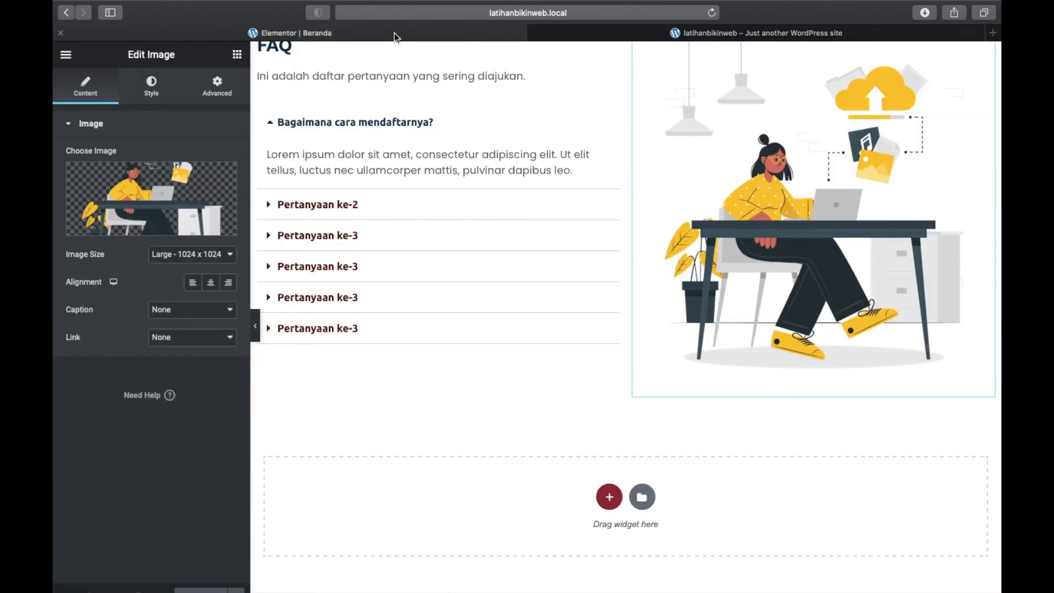
pyautogui.click(237, 55)
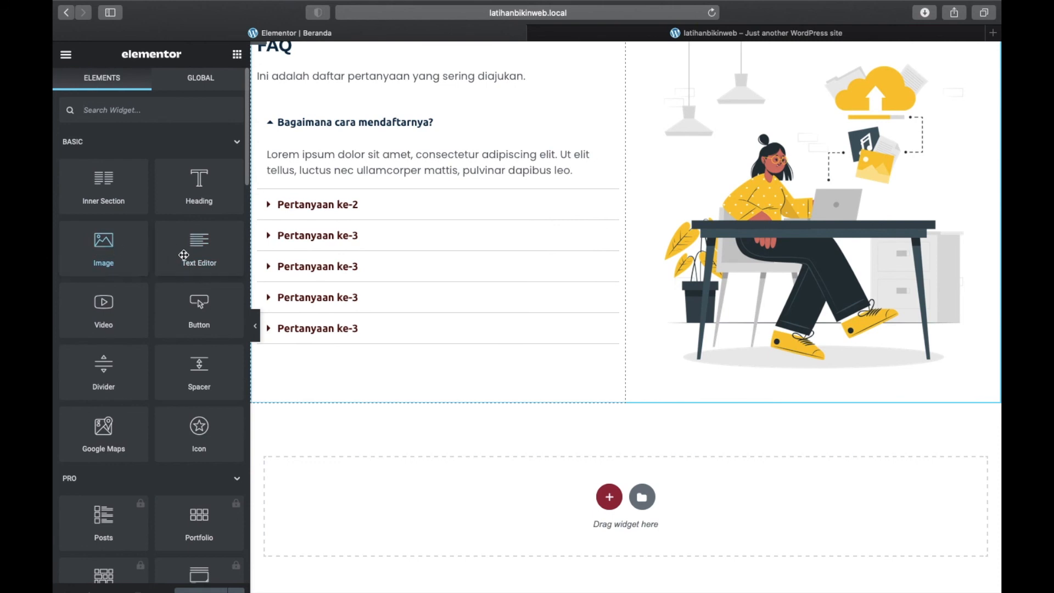
pyautogui.click(666, 34)
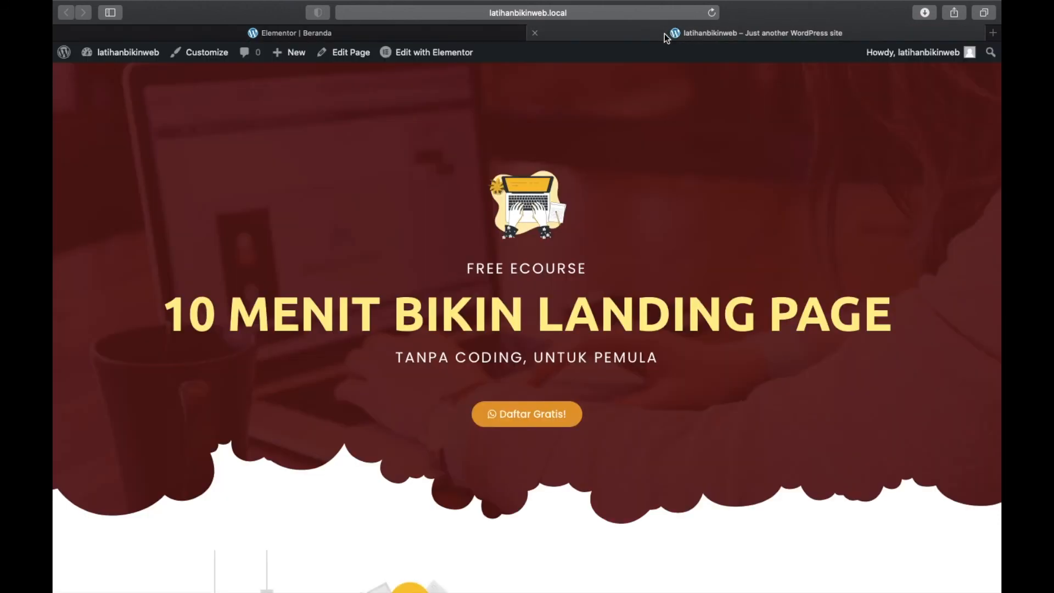